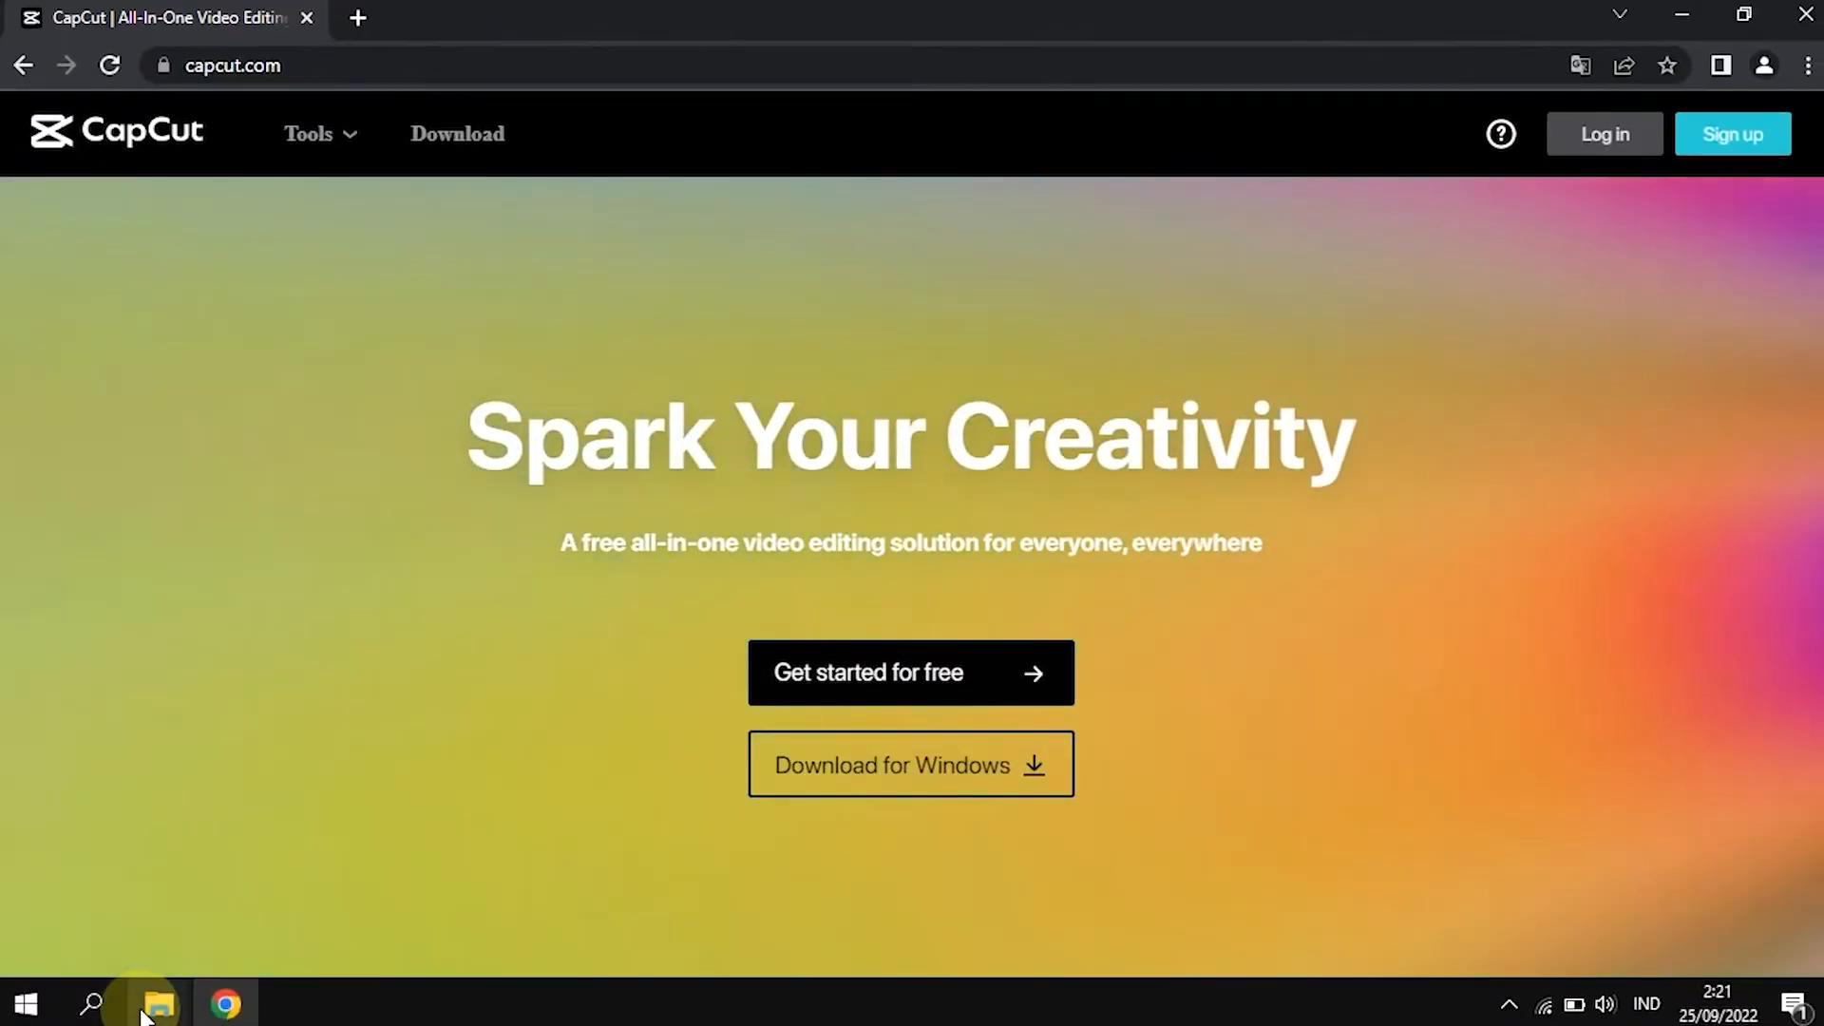
Run the CapCut_1_0_5_80_capcutpc_0 installer from Downloads > Programs, accept the license agreement, install CapCut and confirm the environment test
{"action": "mouse_move", "coordinate": [152, 1007]}
{"action": "left_click", "coordinate": [386, 885]}
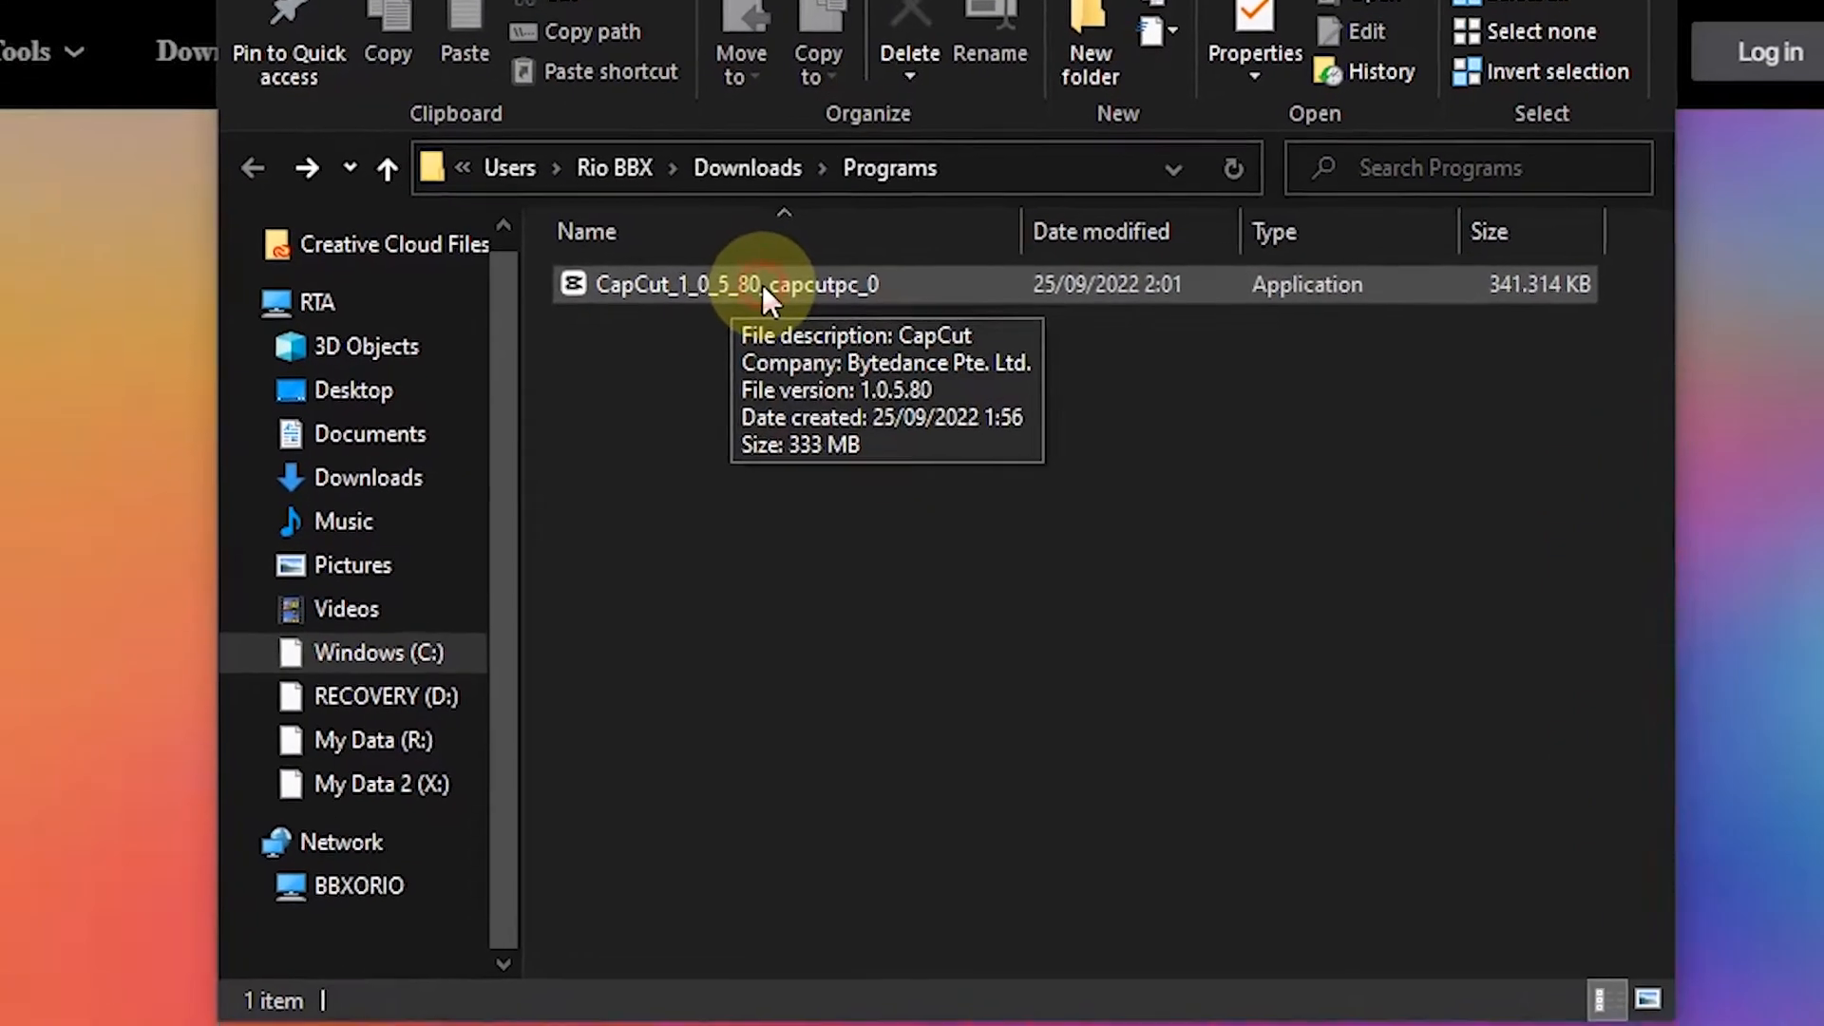
{"action": "double_click", "coordinate": [817, 300]}
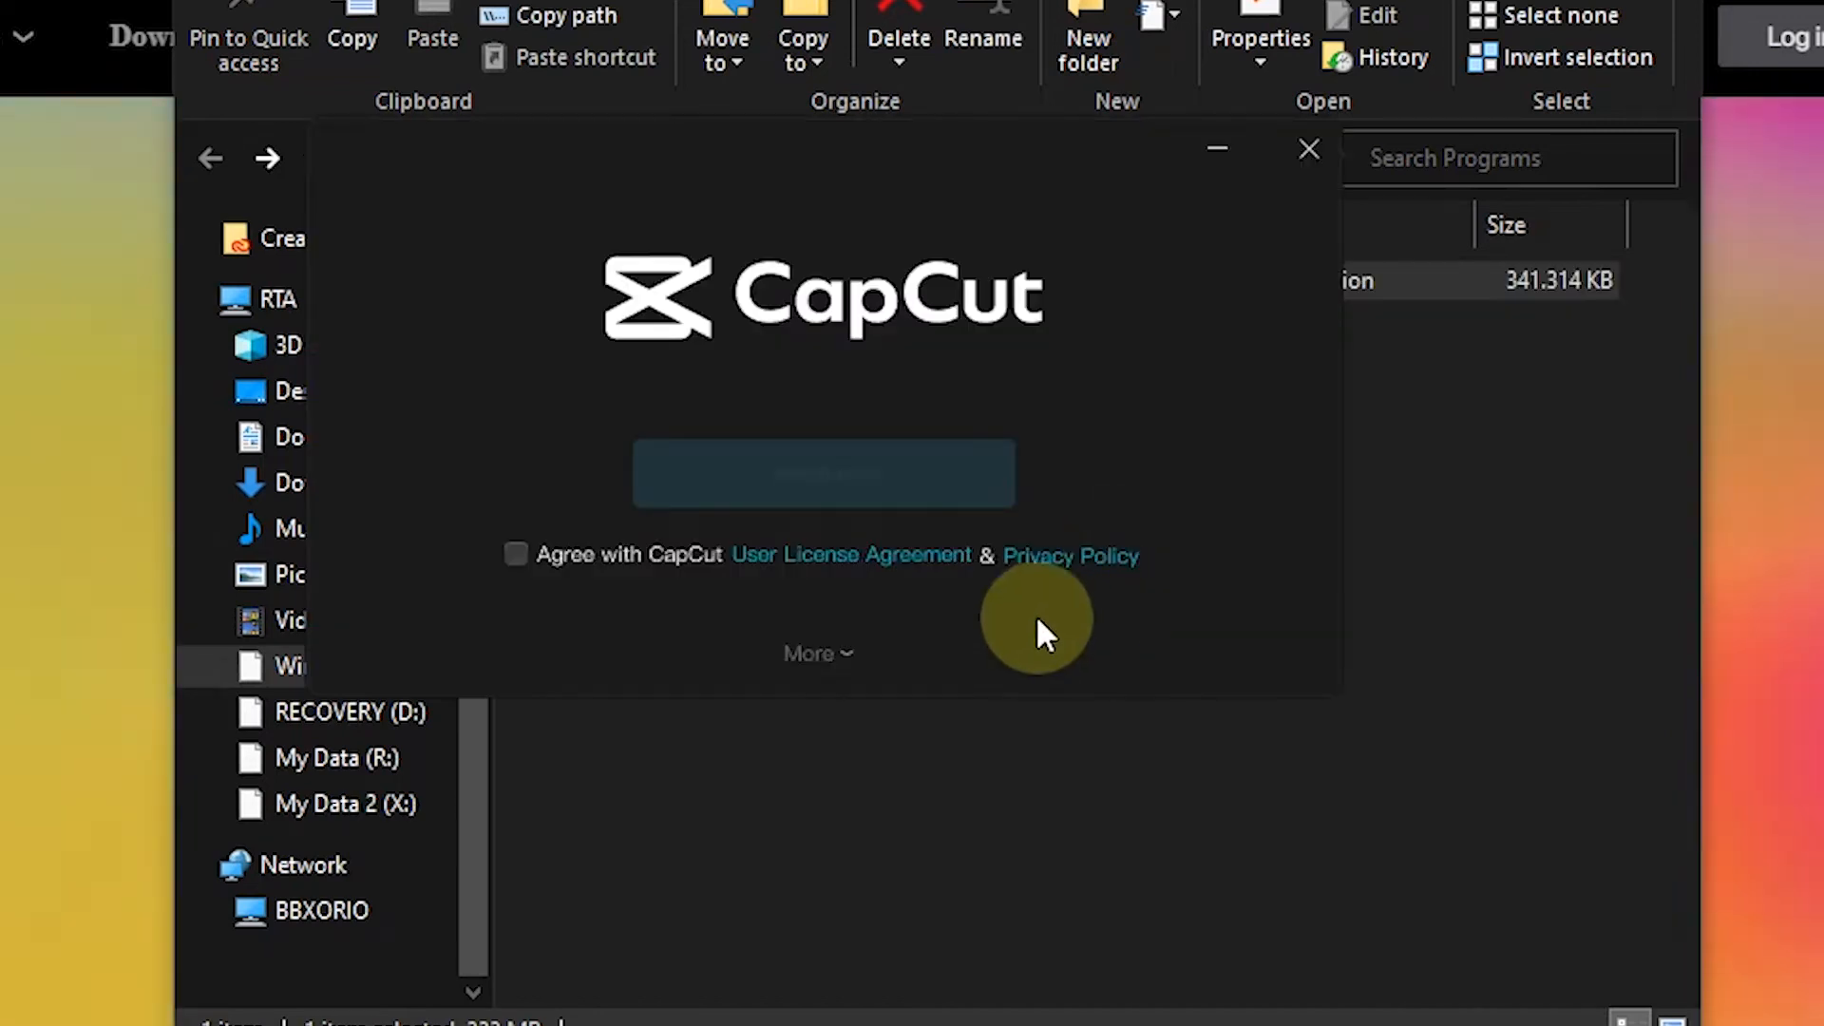
{"action": "left_click", "coordinate": [515, 554]}
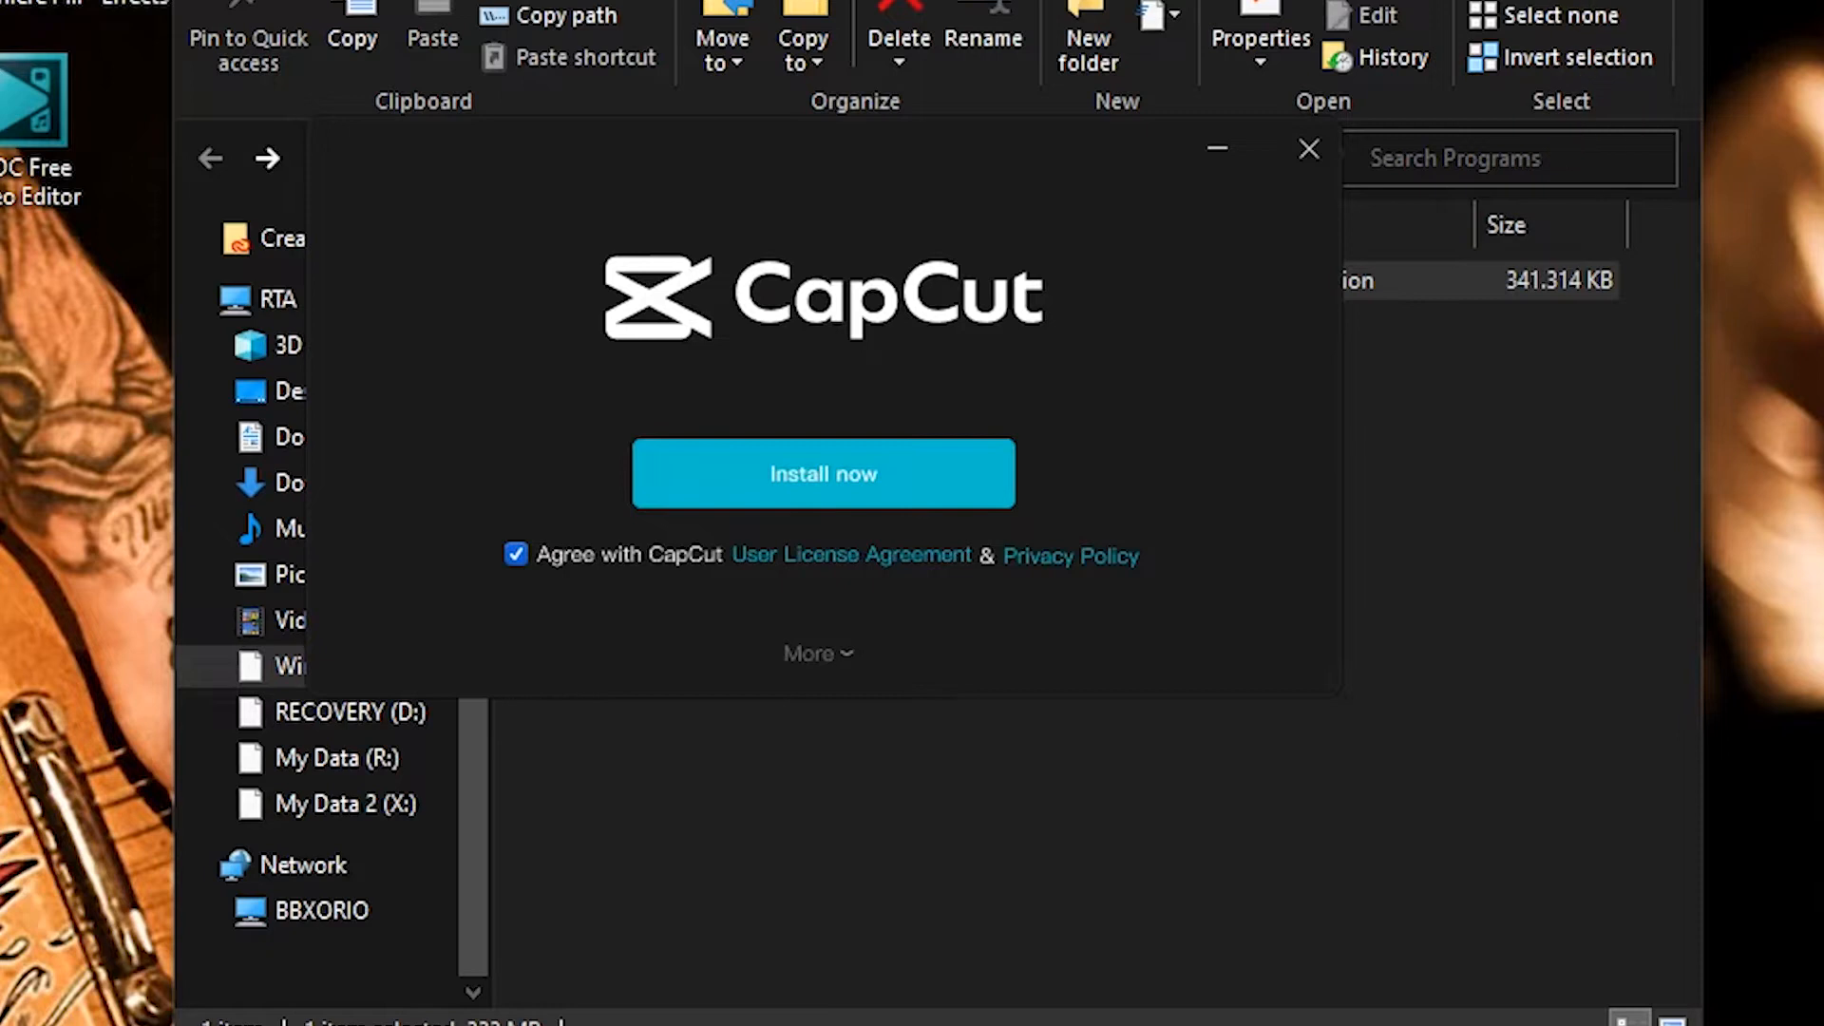
{"action": "left_click", "coordinate": [1482, 2]}
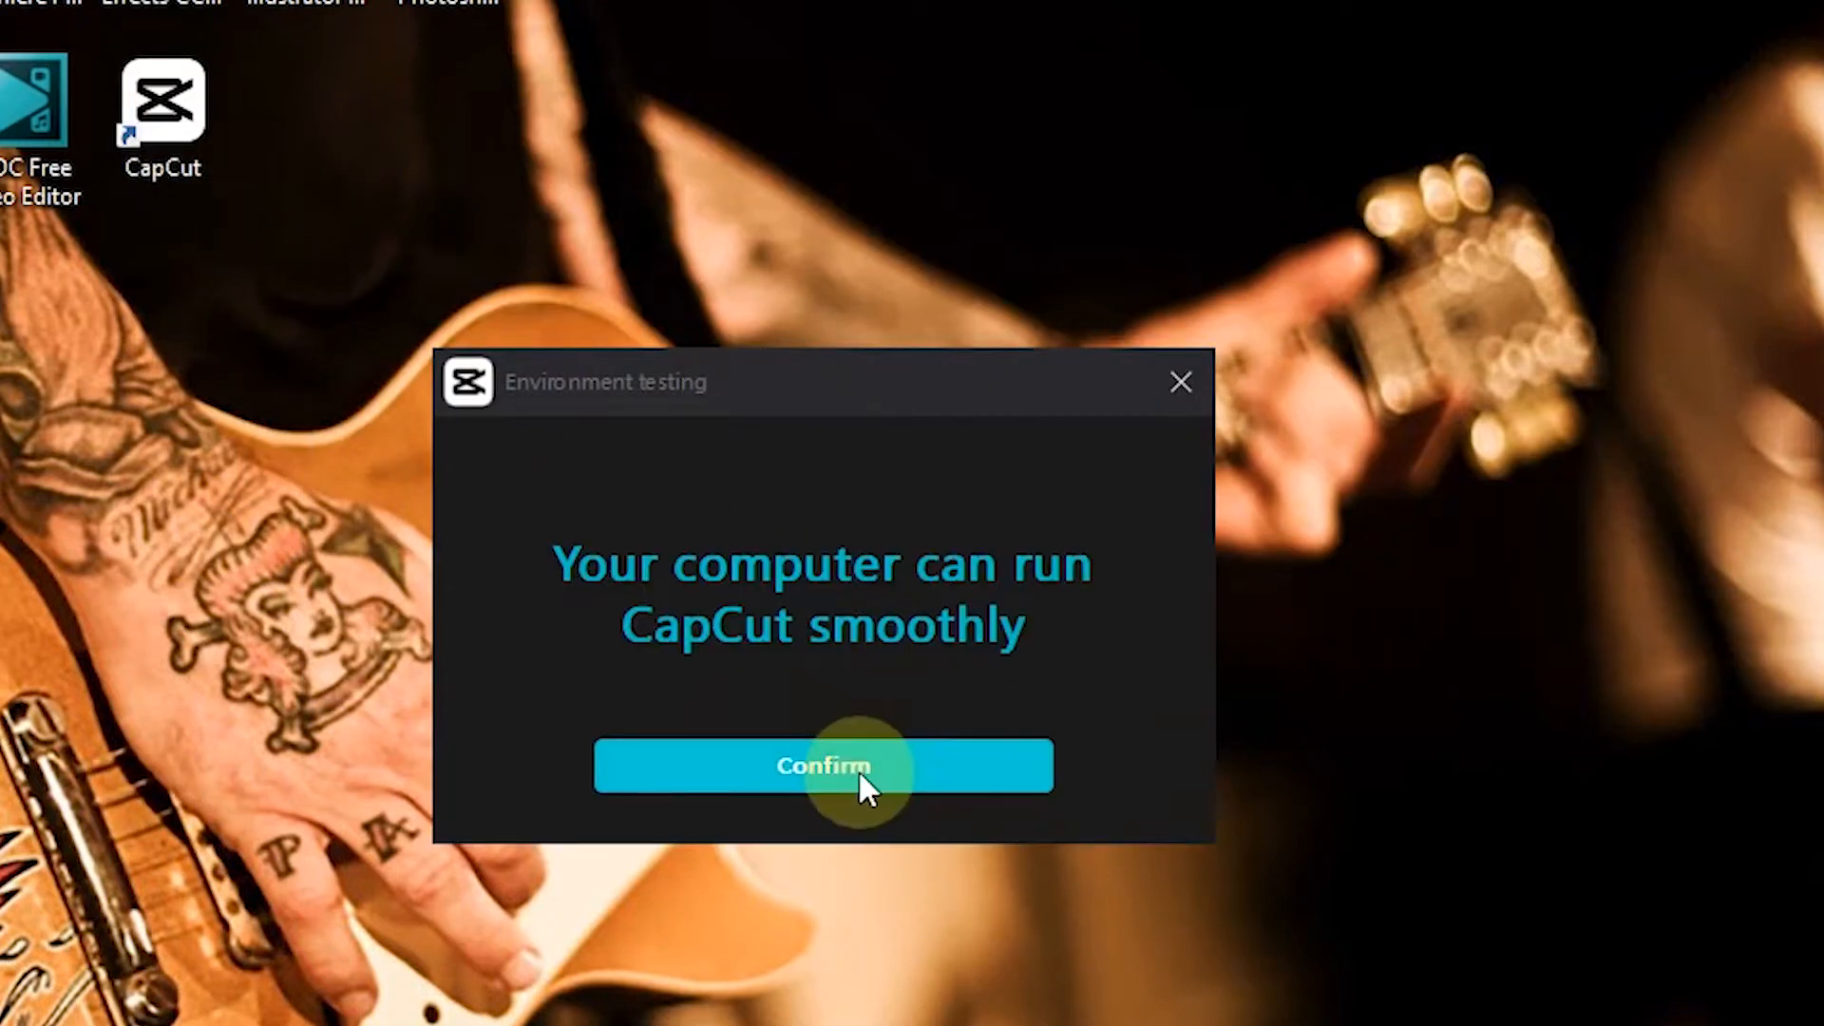
{"action": "left_click", "coordinate": [863, 770]}
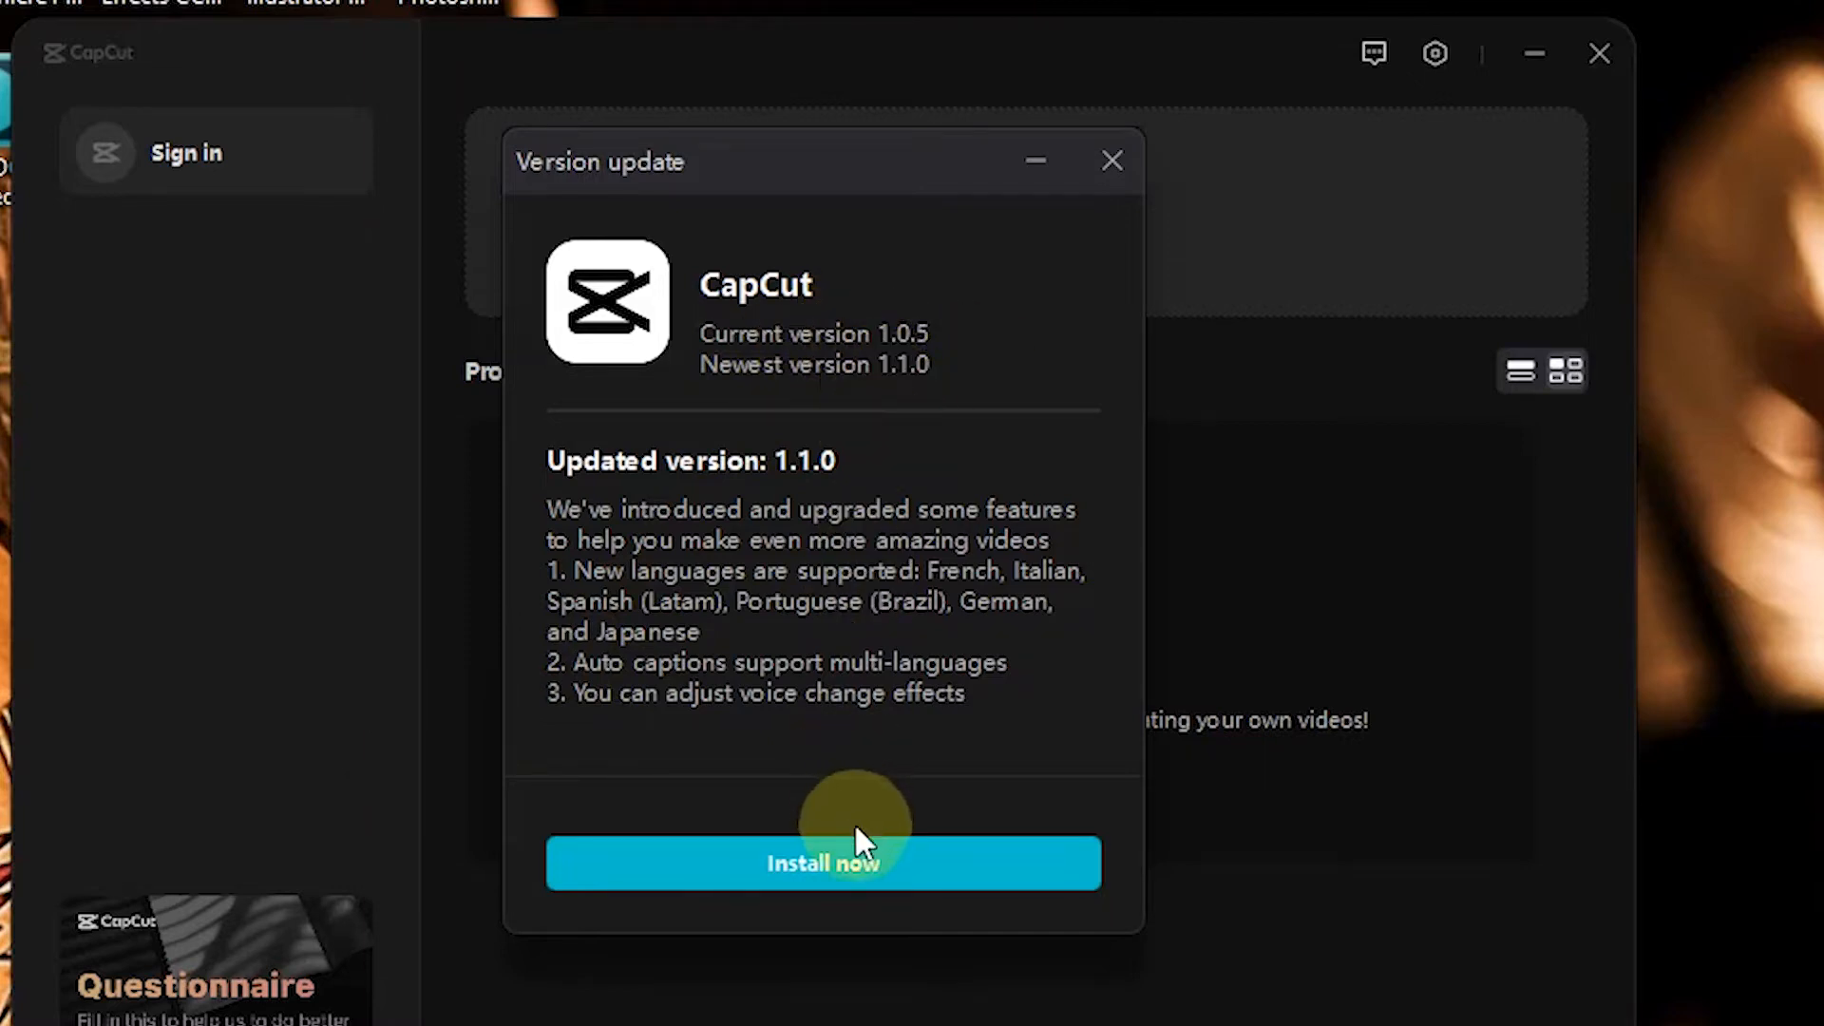
Update CapCut to version 1.1.0, restart it and confirm the environment test
{"action": "left_click", "coordinate": [857, 870]}
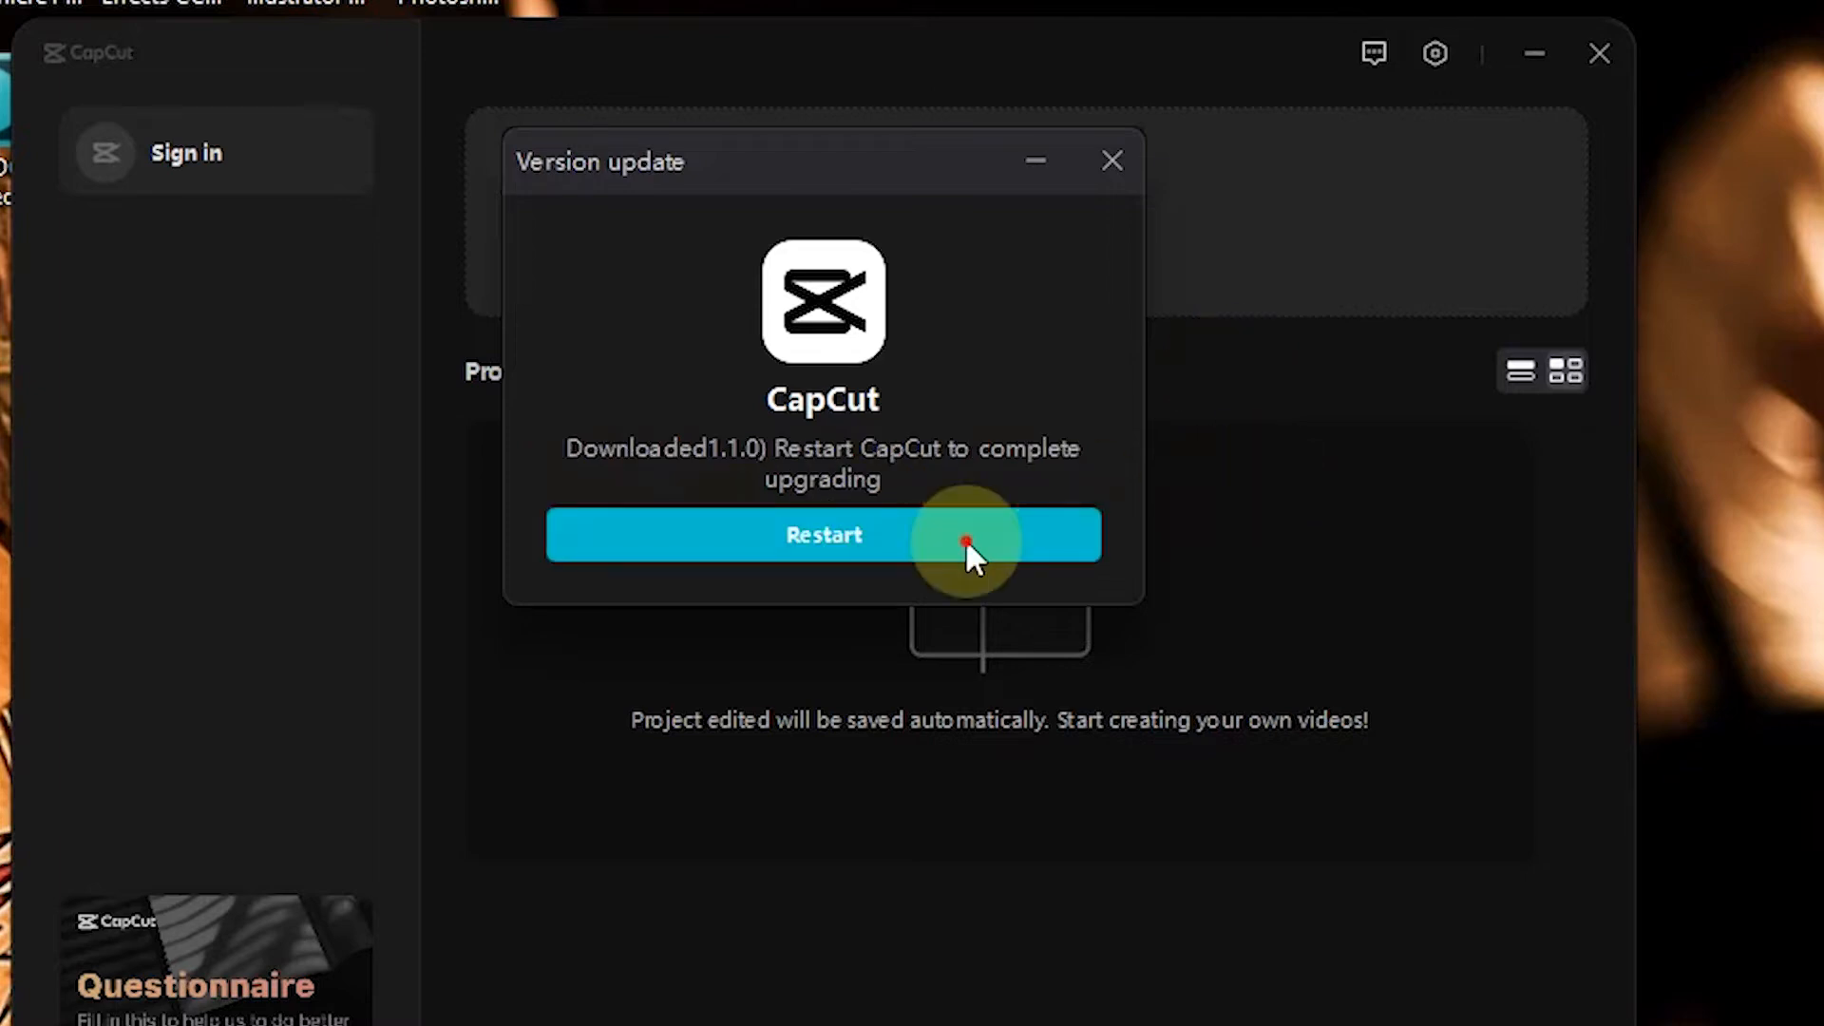
{"action": "left_click", "coordinate": [965, 537]}
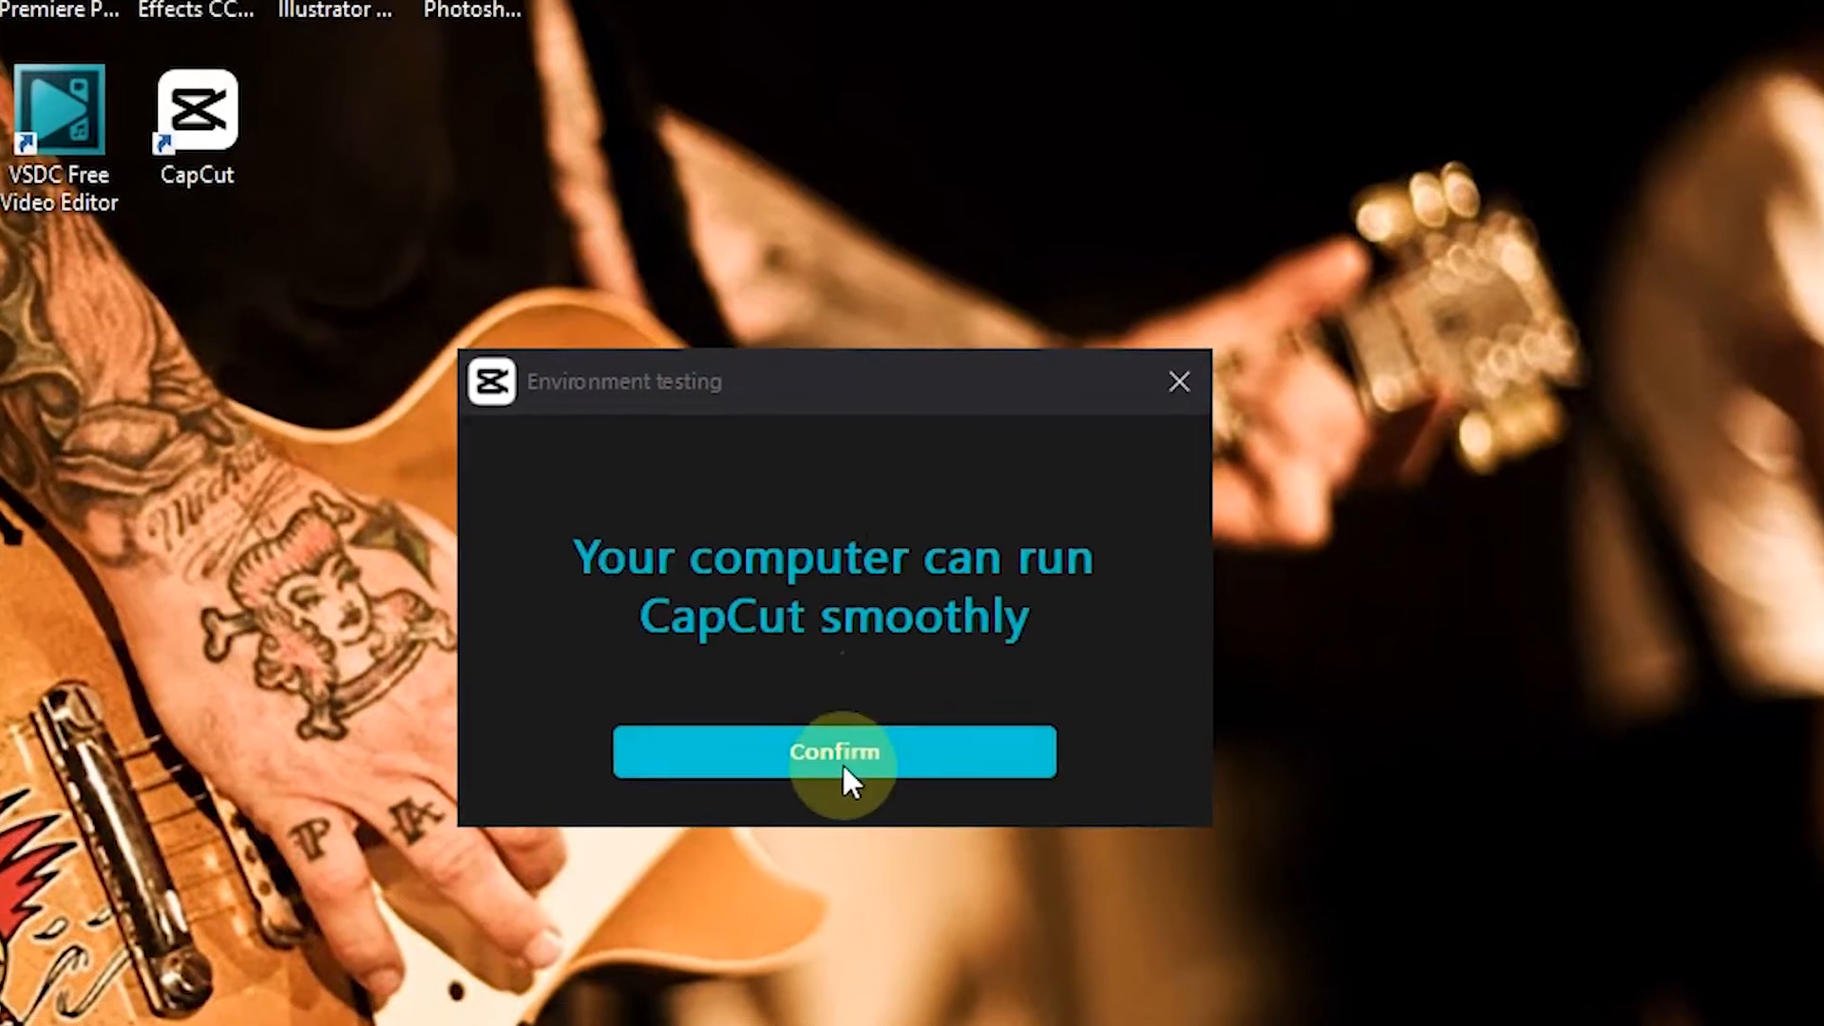
{"action": "left_click", "coordinate": [840, 751]}
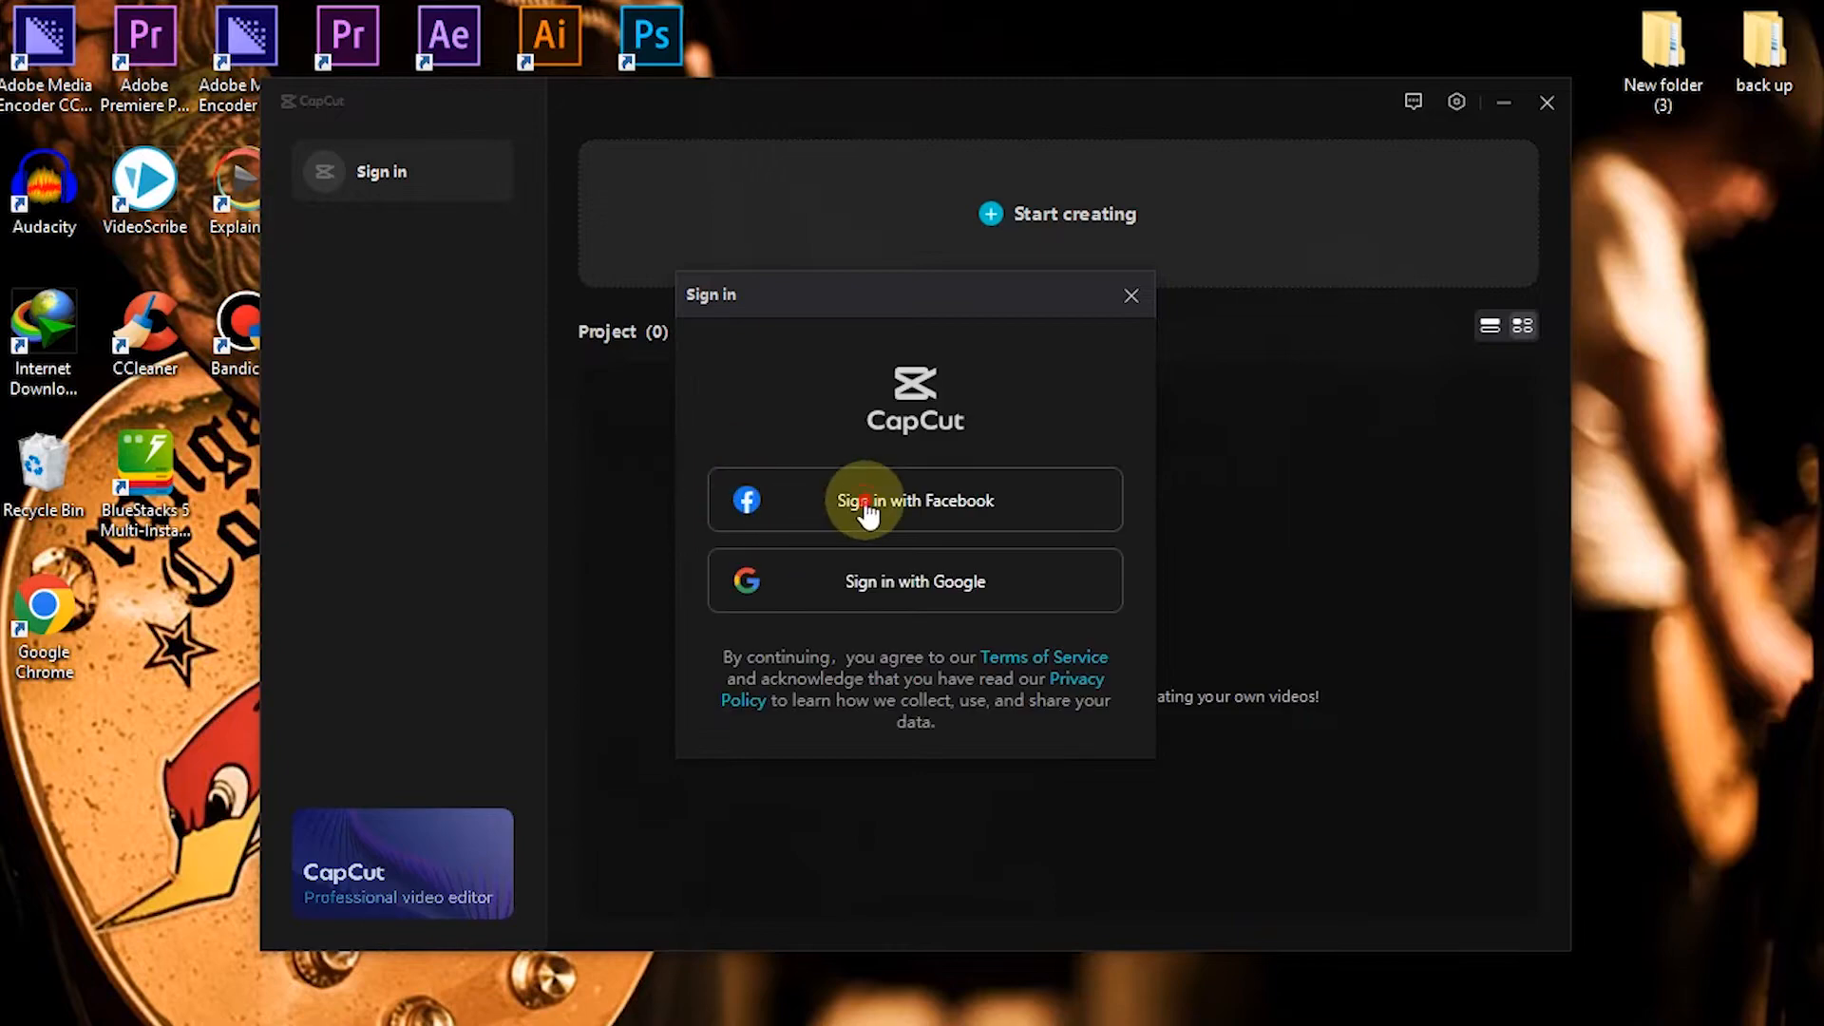
Sign in to CapCut with a Facebook account, return to the desktop program and skip the survey about yourself
{"action": "left_click", "coordinate": [863, 509]}
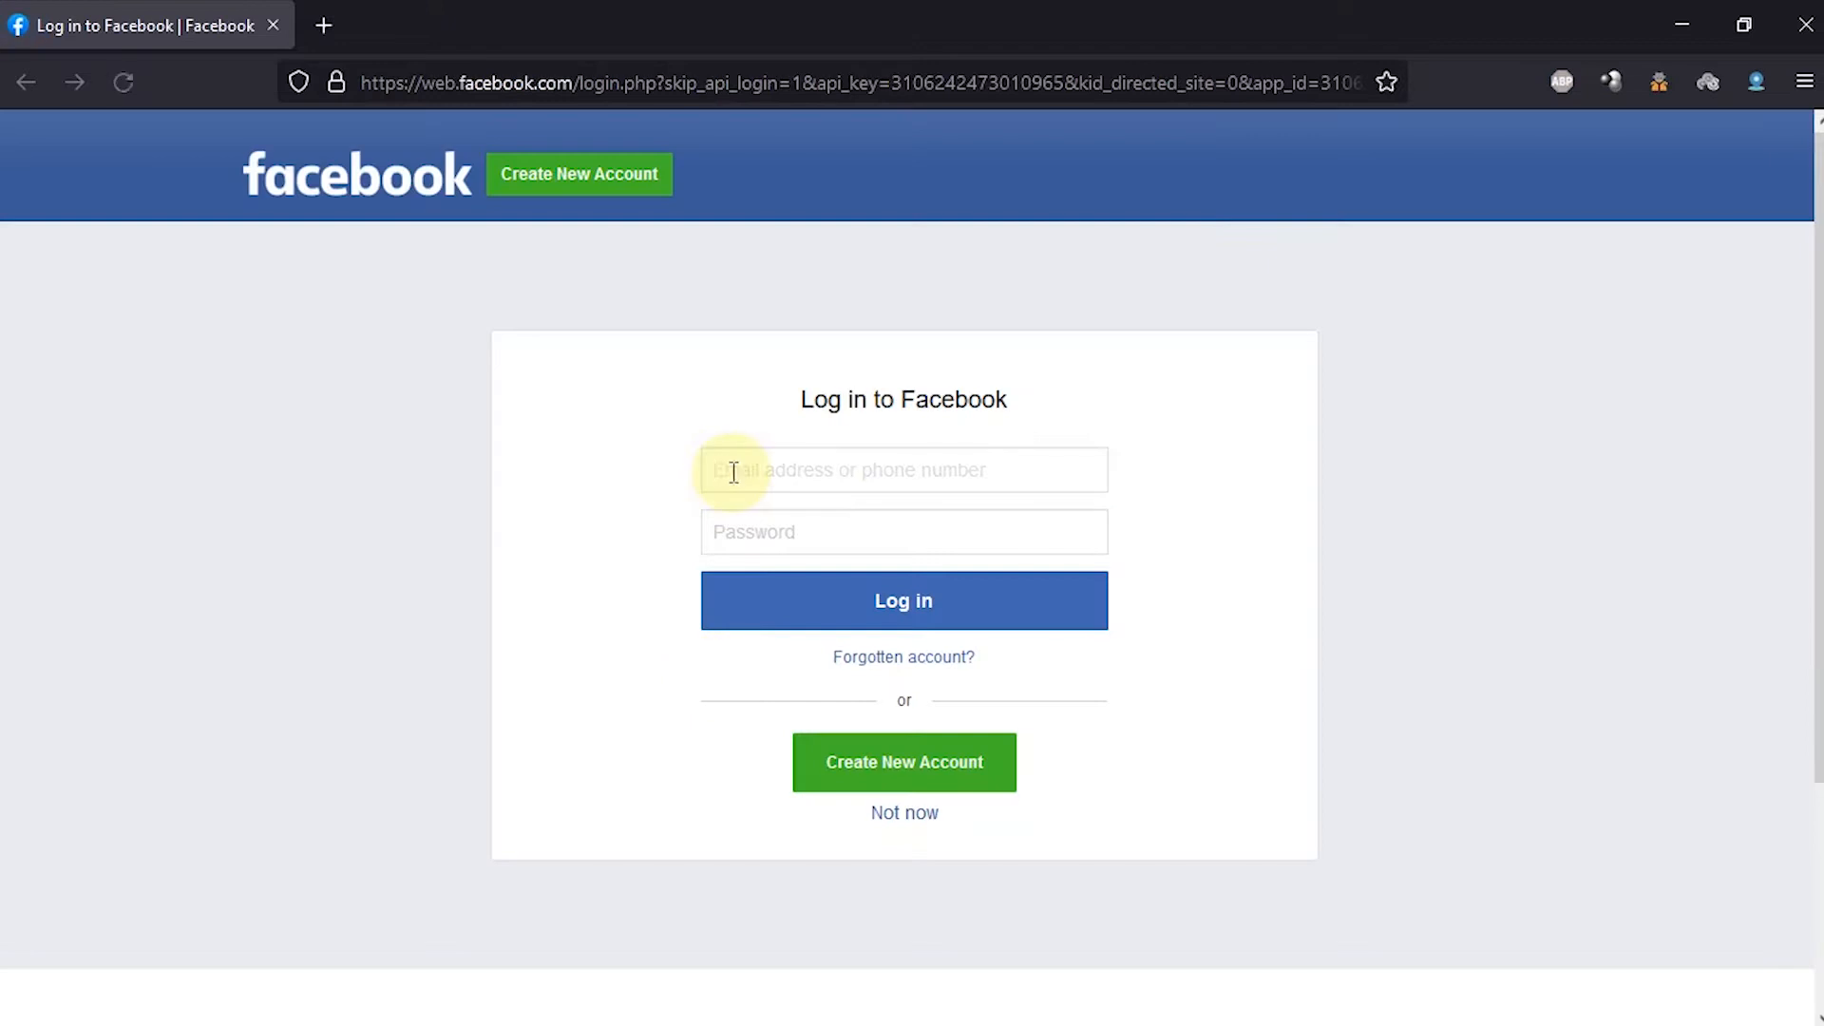
{"action": "left_click", "coordinate": [731, 472]}
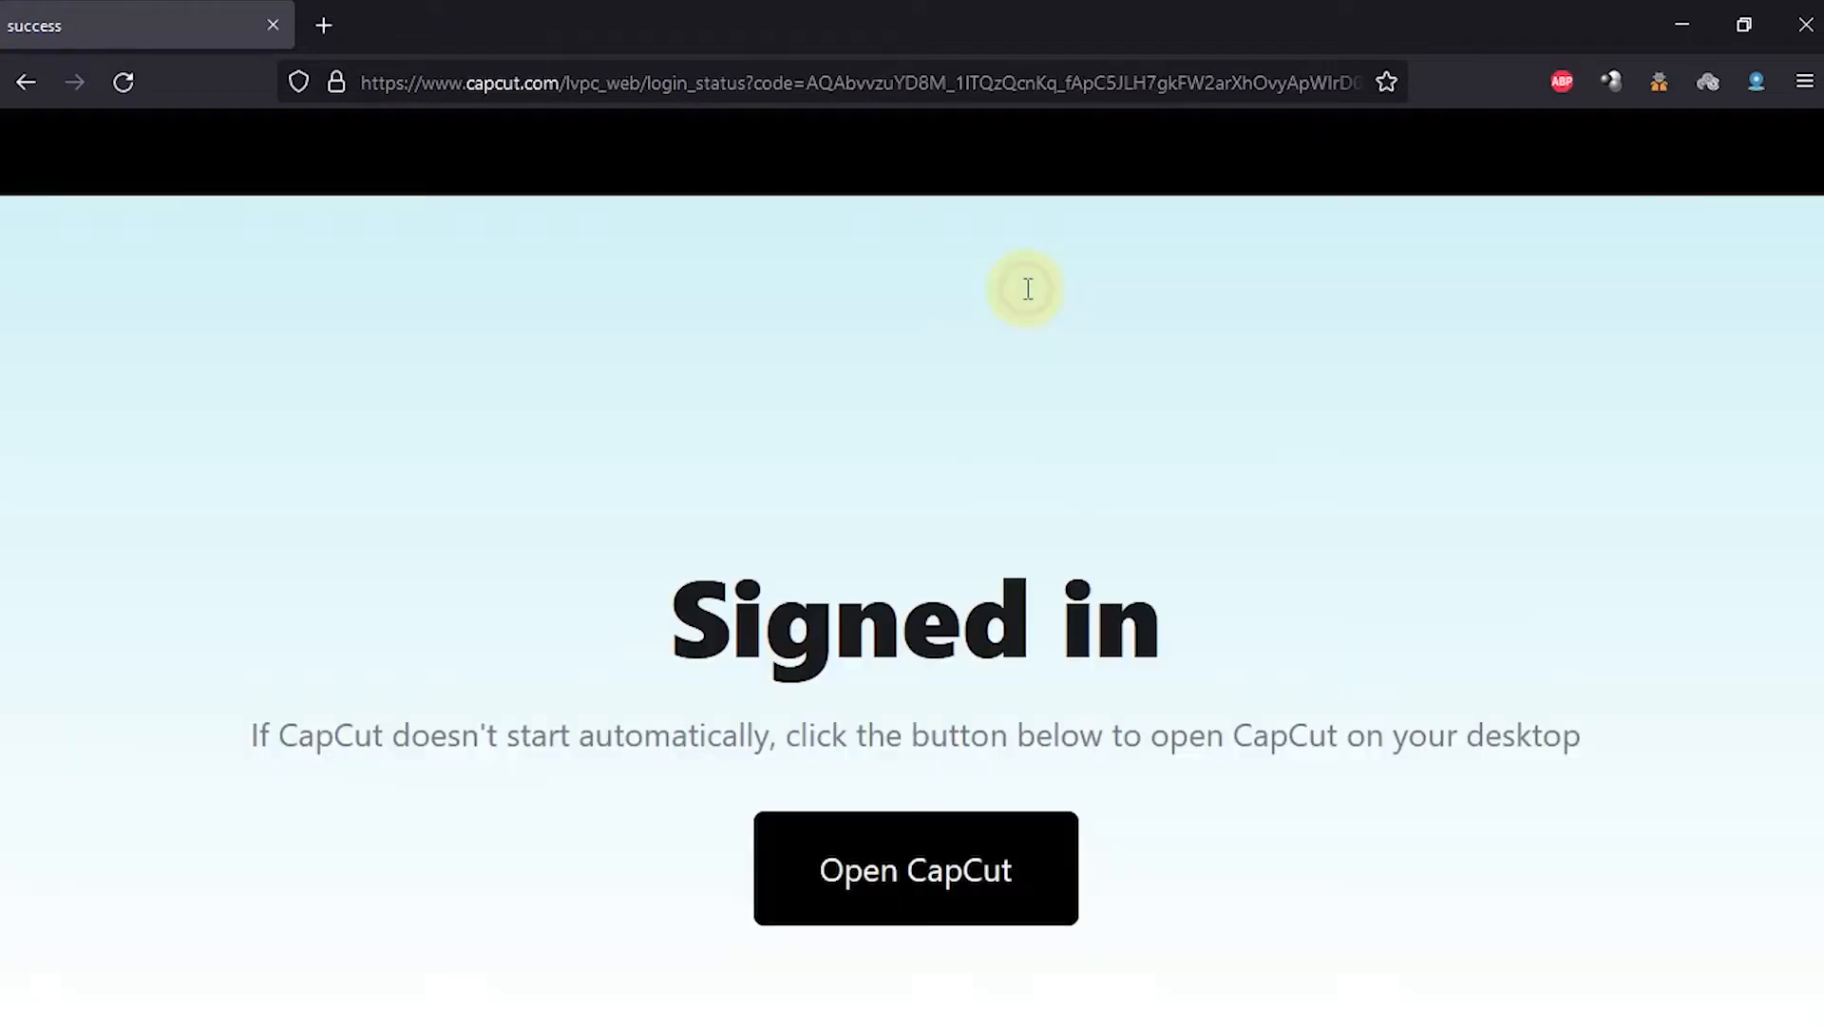
{"action": "left_click", "coordinate": [876, 897]}
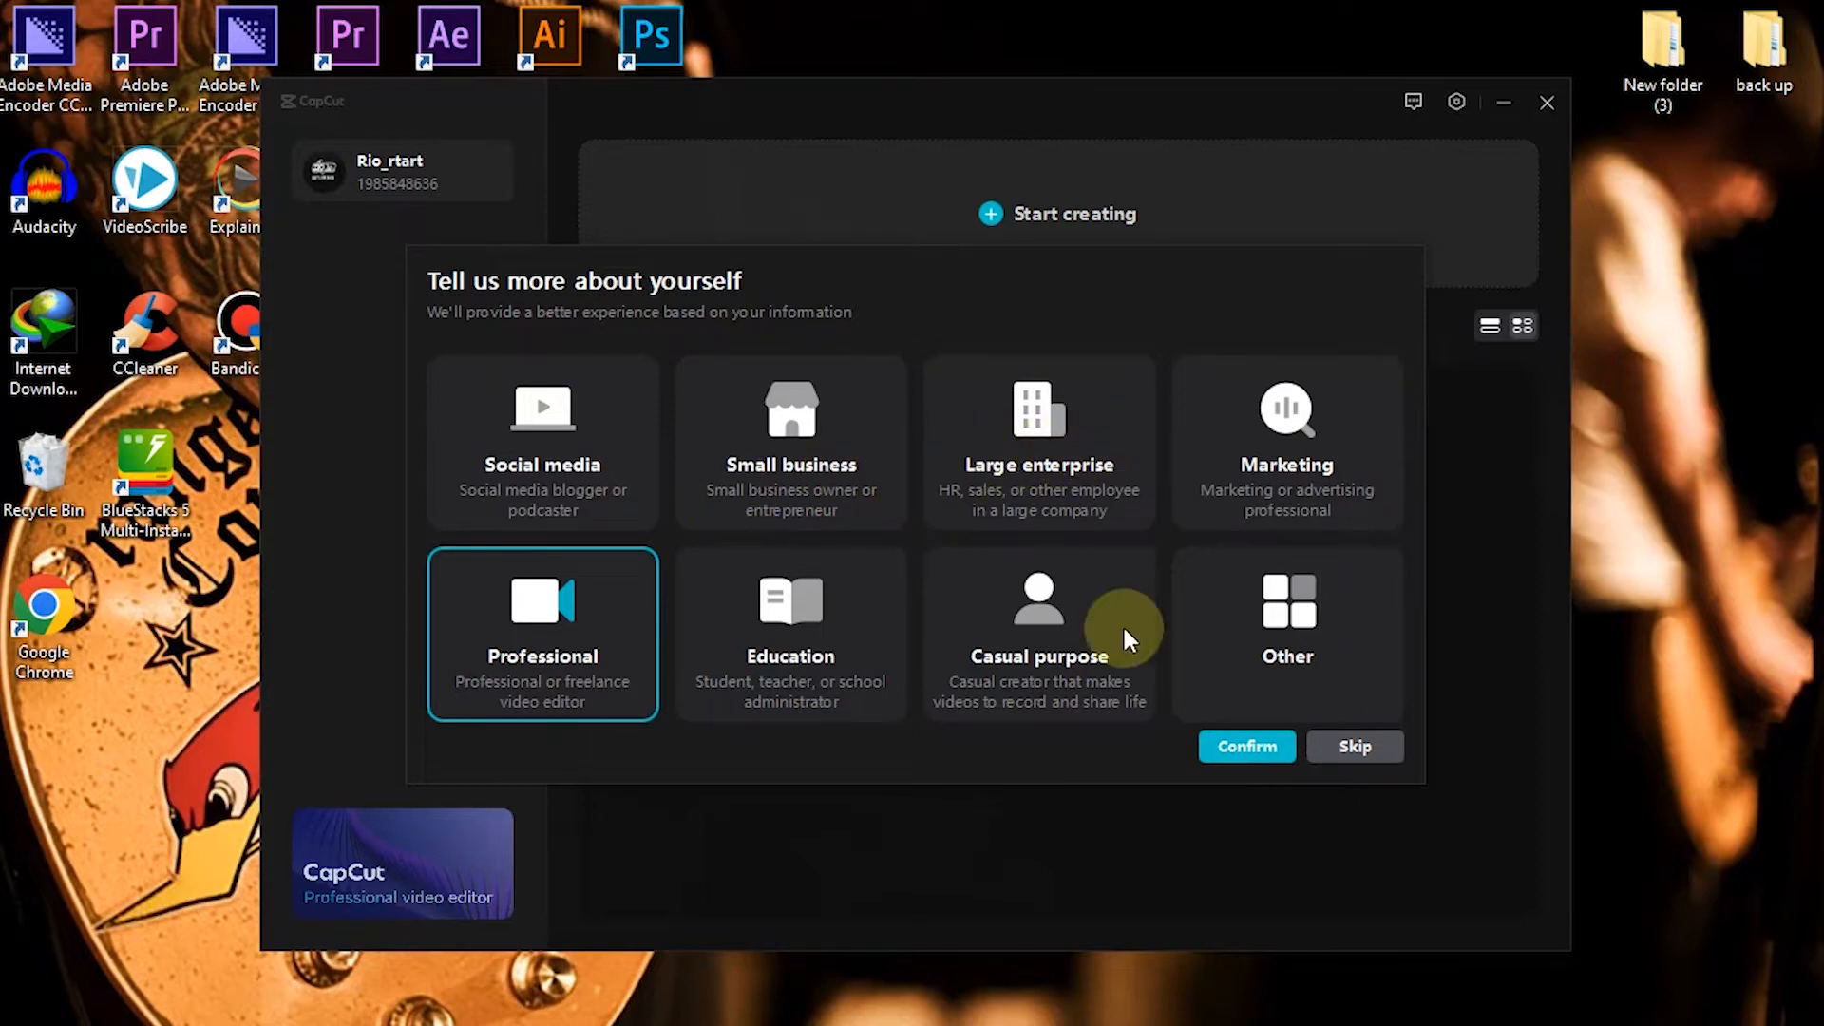
{"action": "left_click", "coordinate": [1354, 747]}
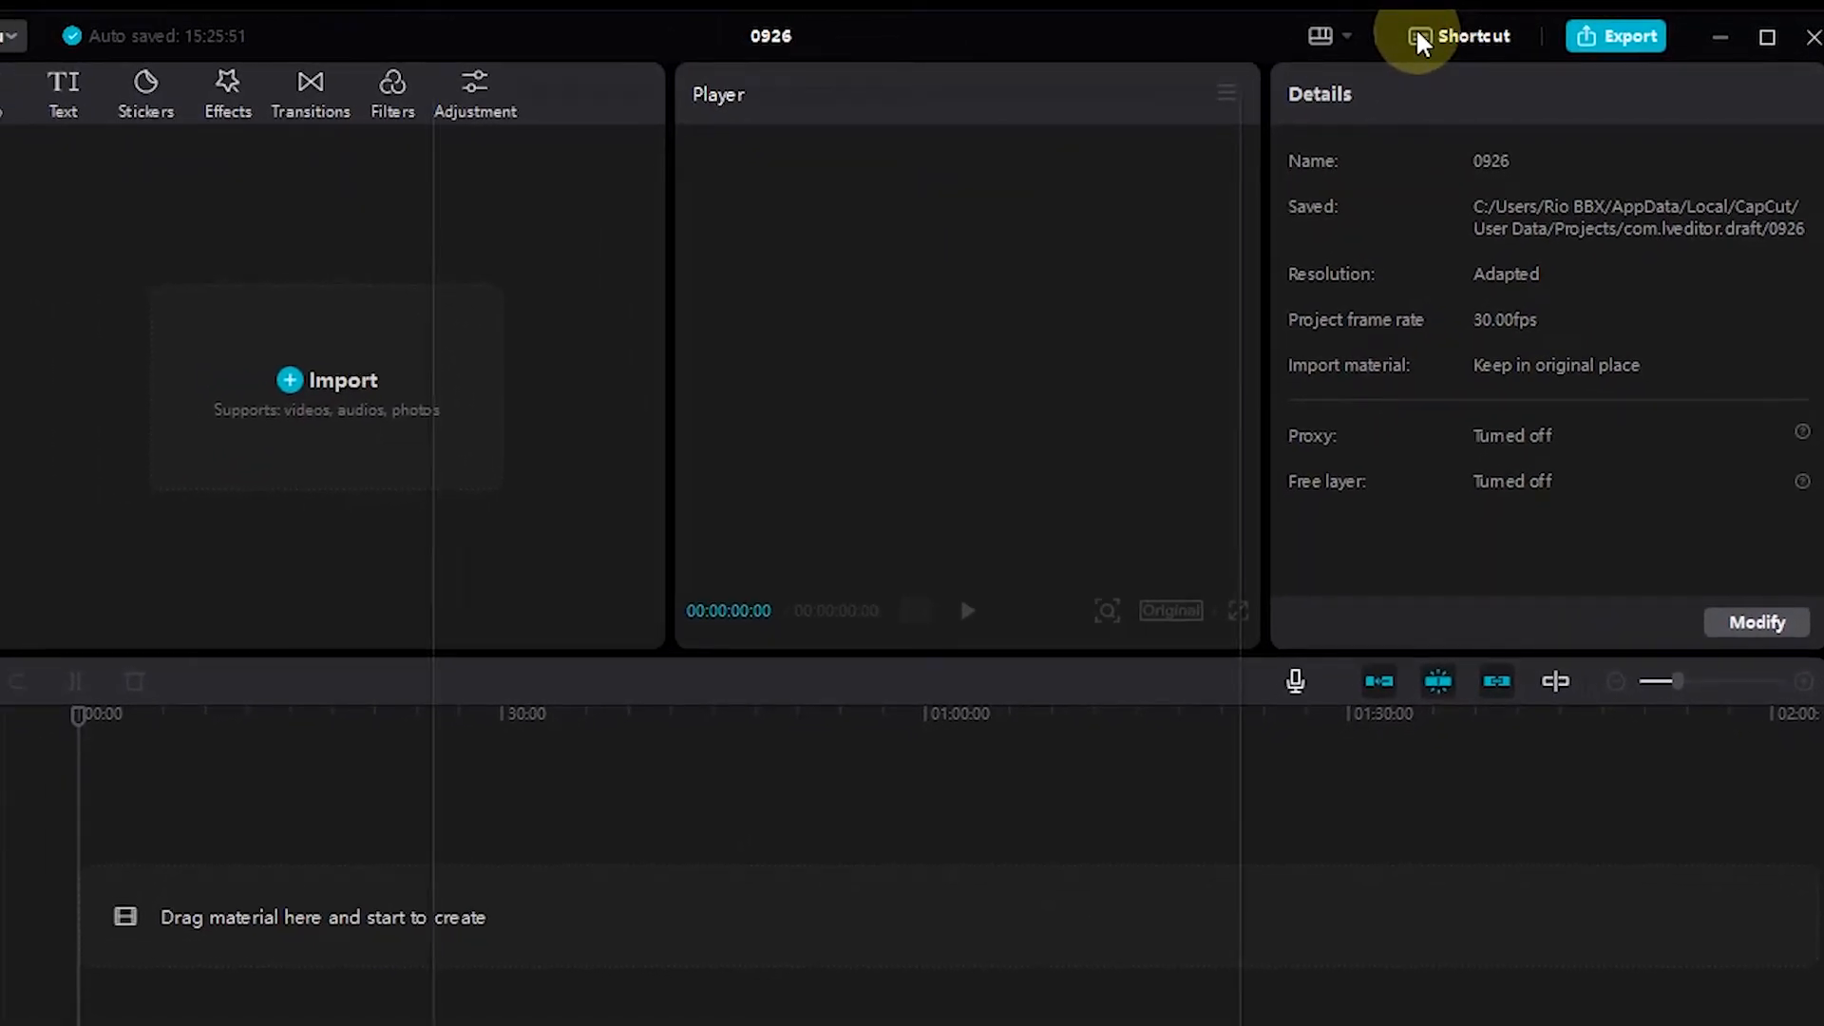
Review the keyboard shortcut lists for Timeline, Player, Basic and Other, and close the overview
{"action": "left_click", "coordinate": [1417, 28]}
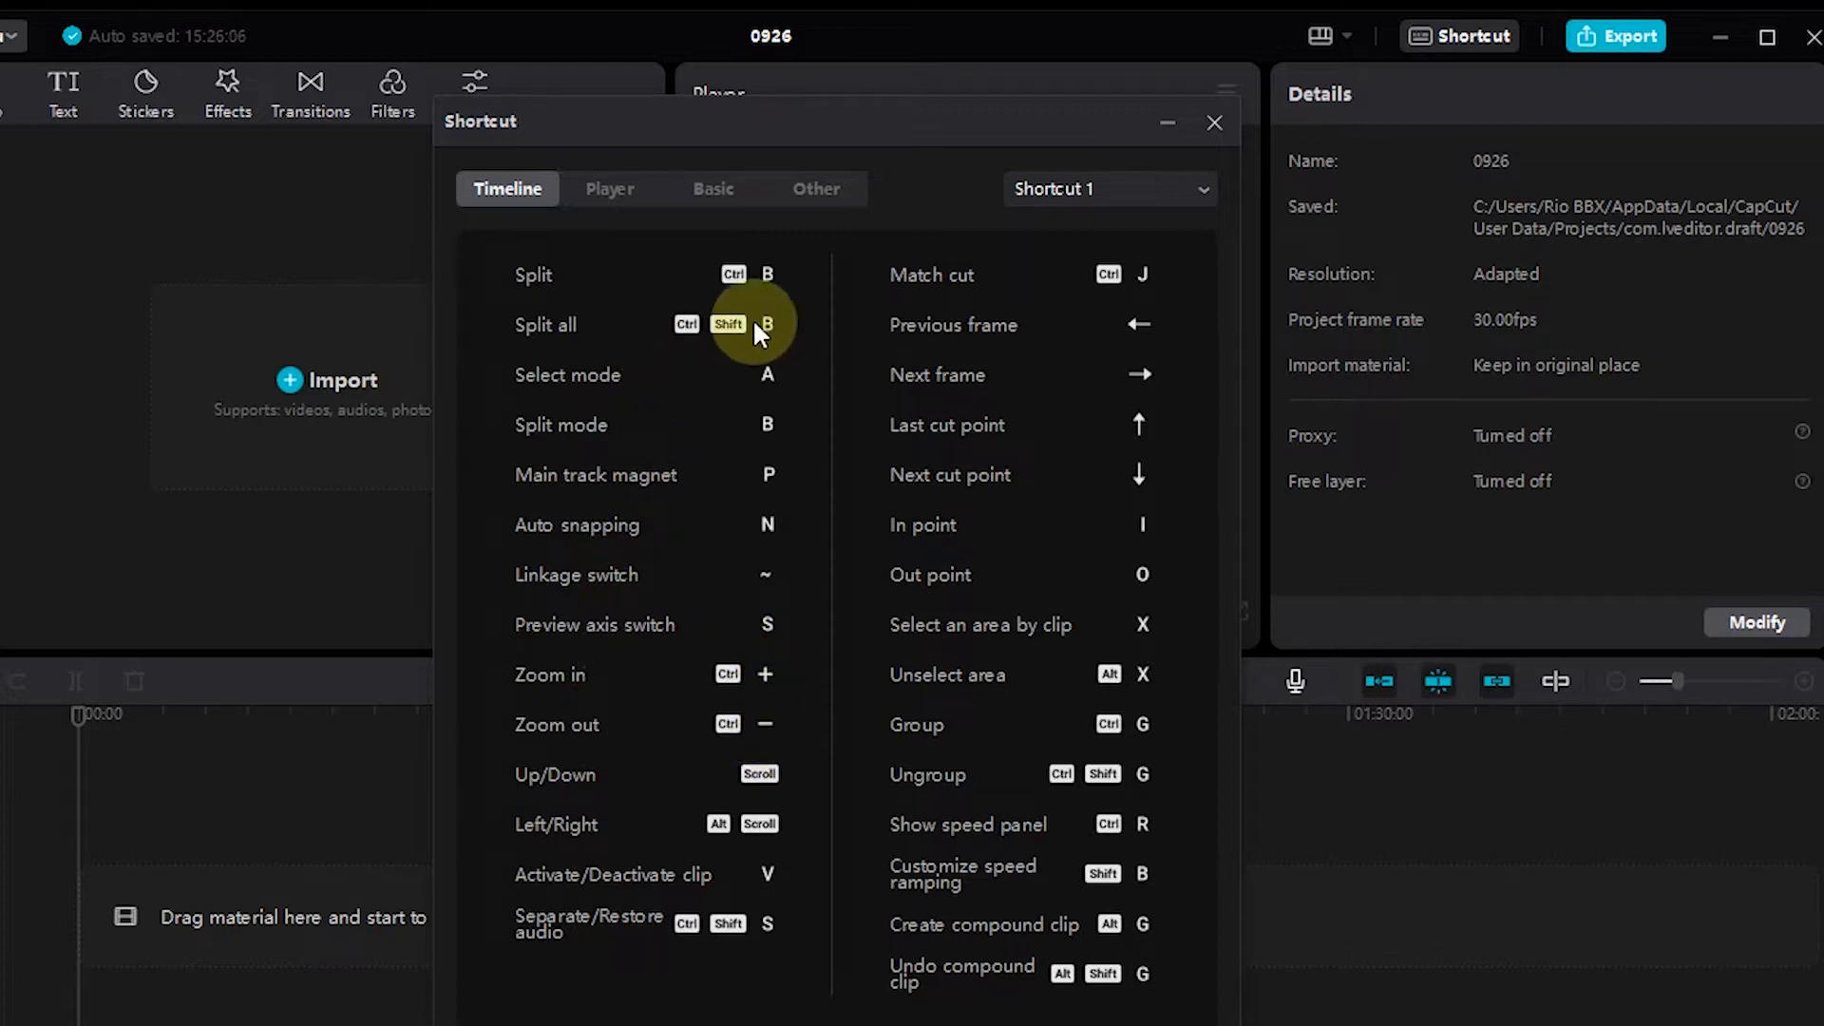
{"action": "left_click", "coordinate": [610, 192]}
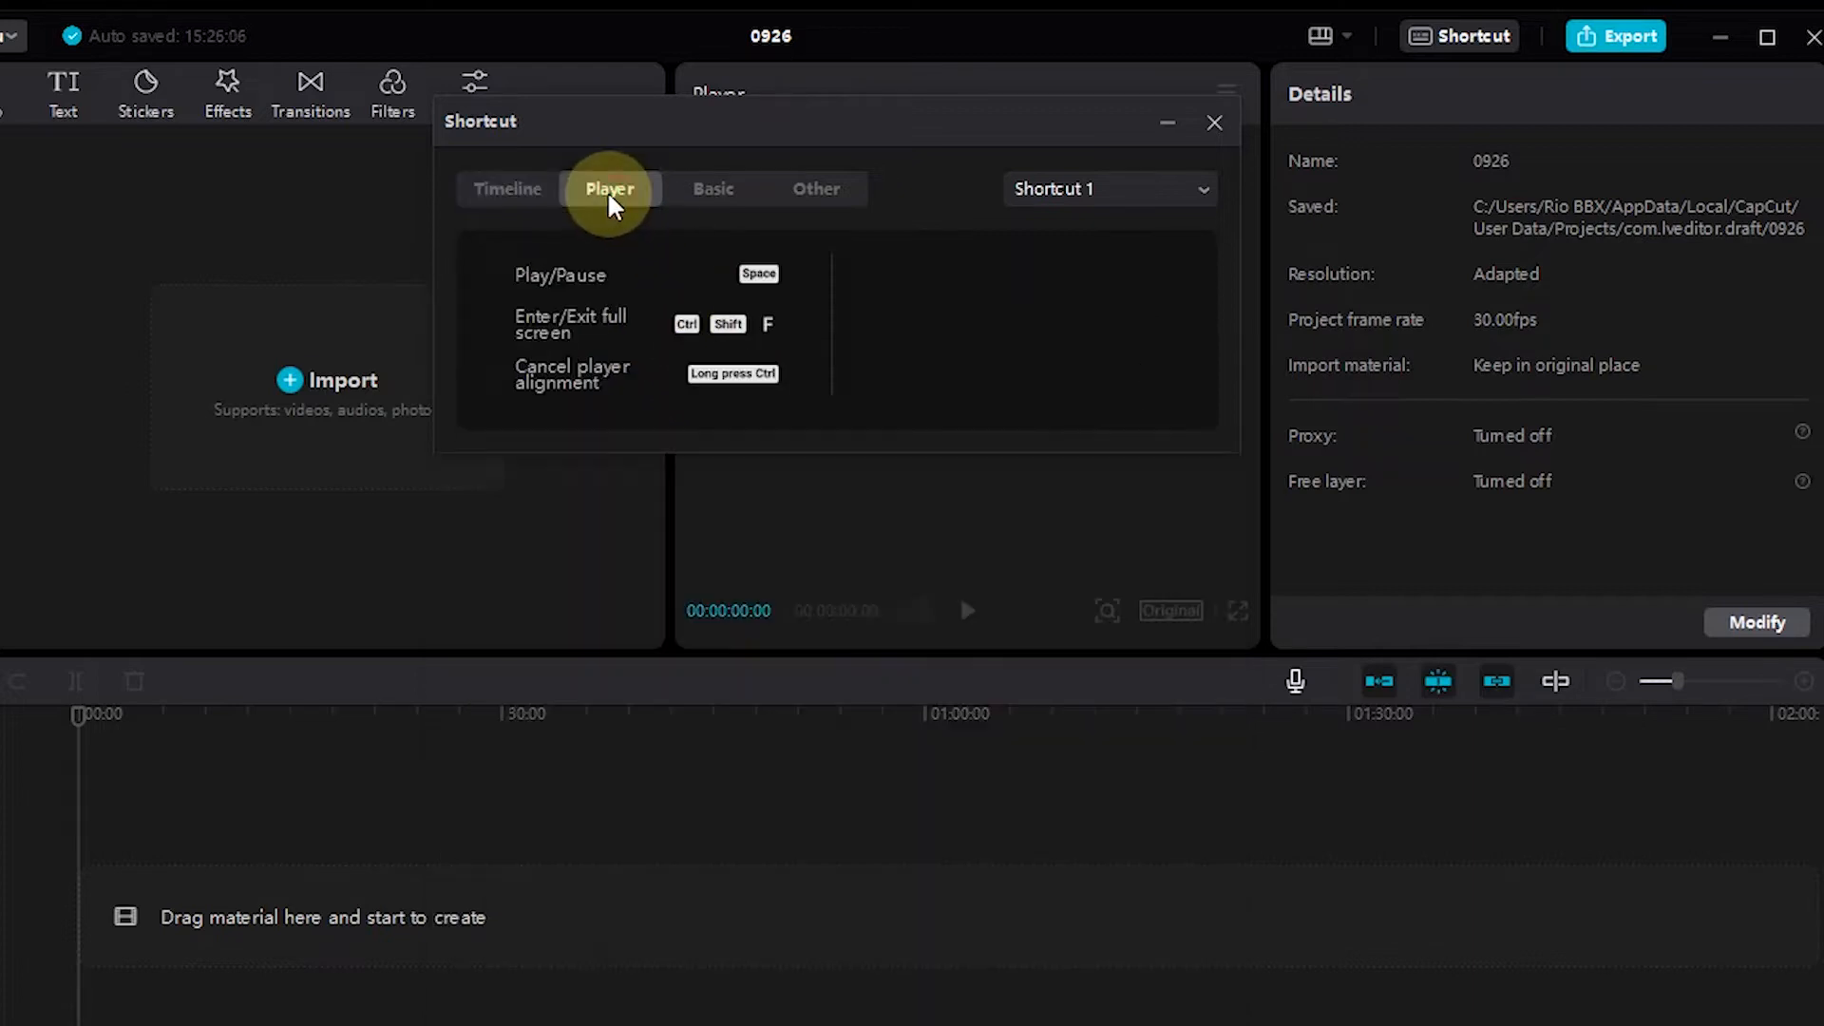
{"action": "left_click", "coordinate": [728, 190]}
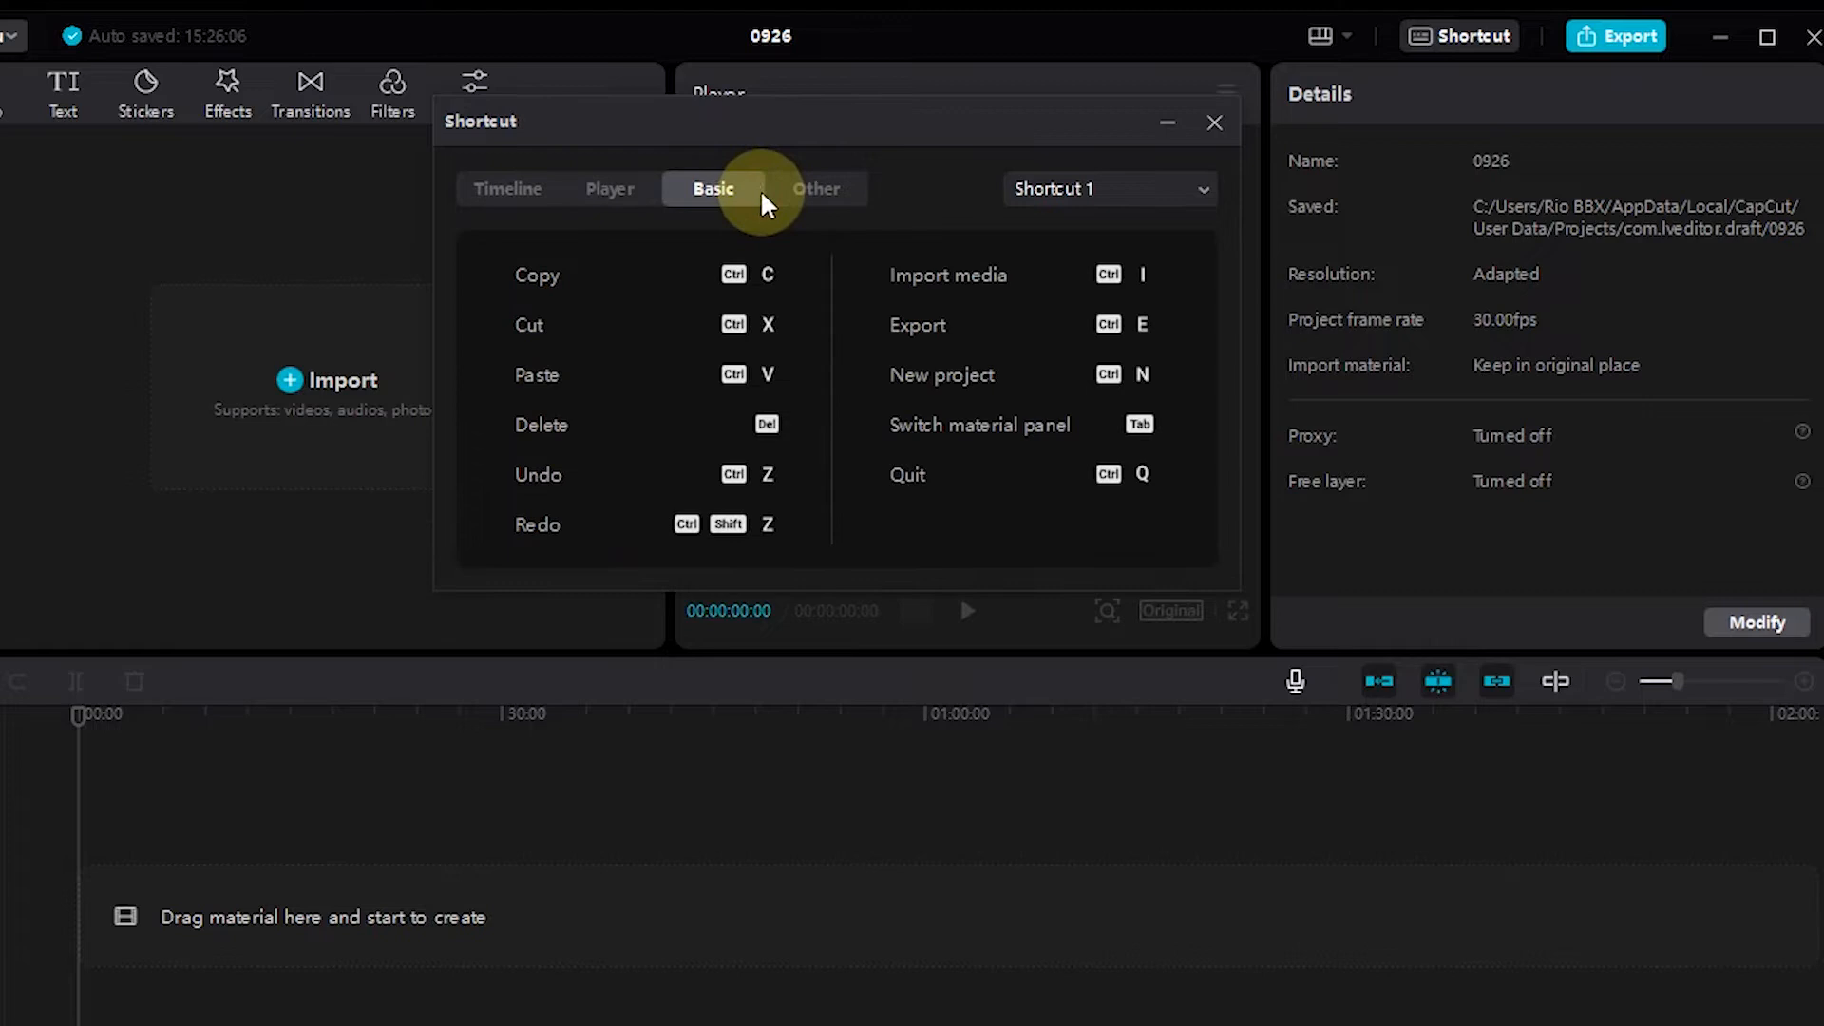
{"action": "left_click", "coordinate": [815, 190]}
{"action": "left_click", "coordinate": [480, 529]}
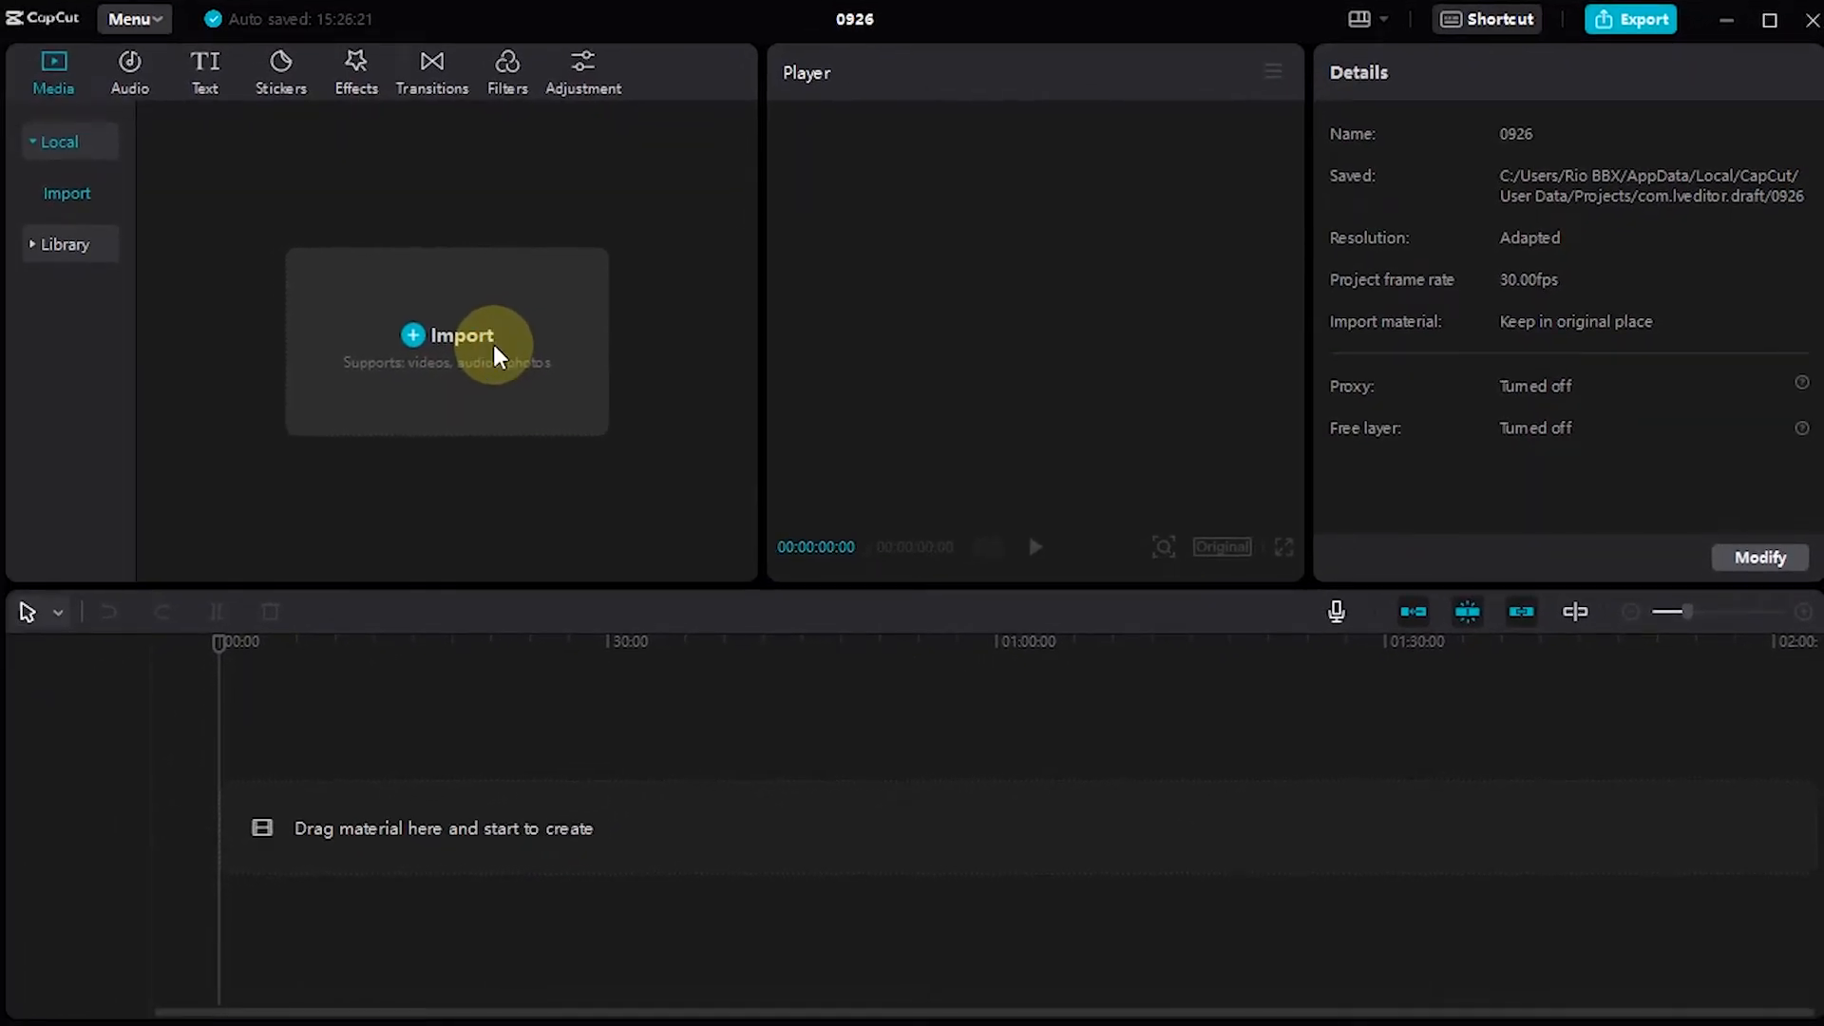
Import the video 1.mp4 into the project's local media
{"action": "left_click", "coordinate": [494, 354]}
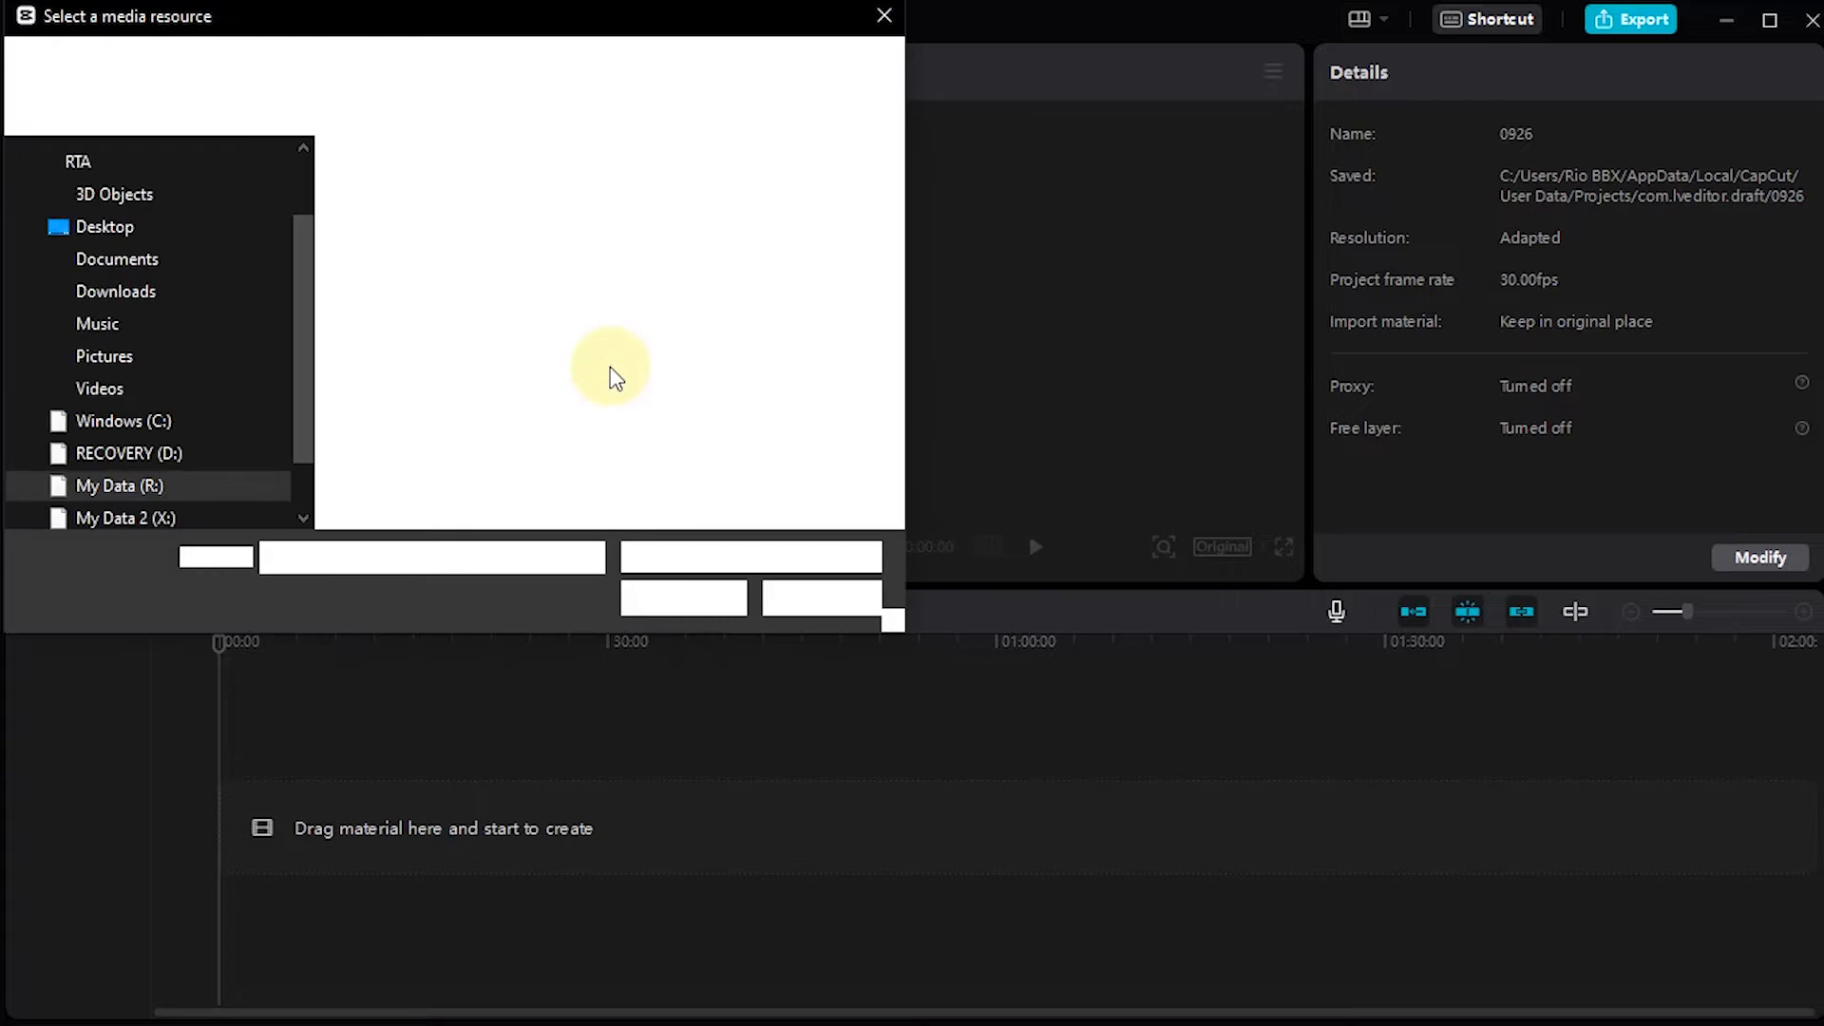
{"action": "left_click", "coordinate": [371, 237]}
{"action": "left_click", "coordinate": [681, 598]}
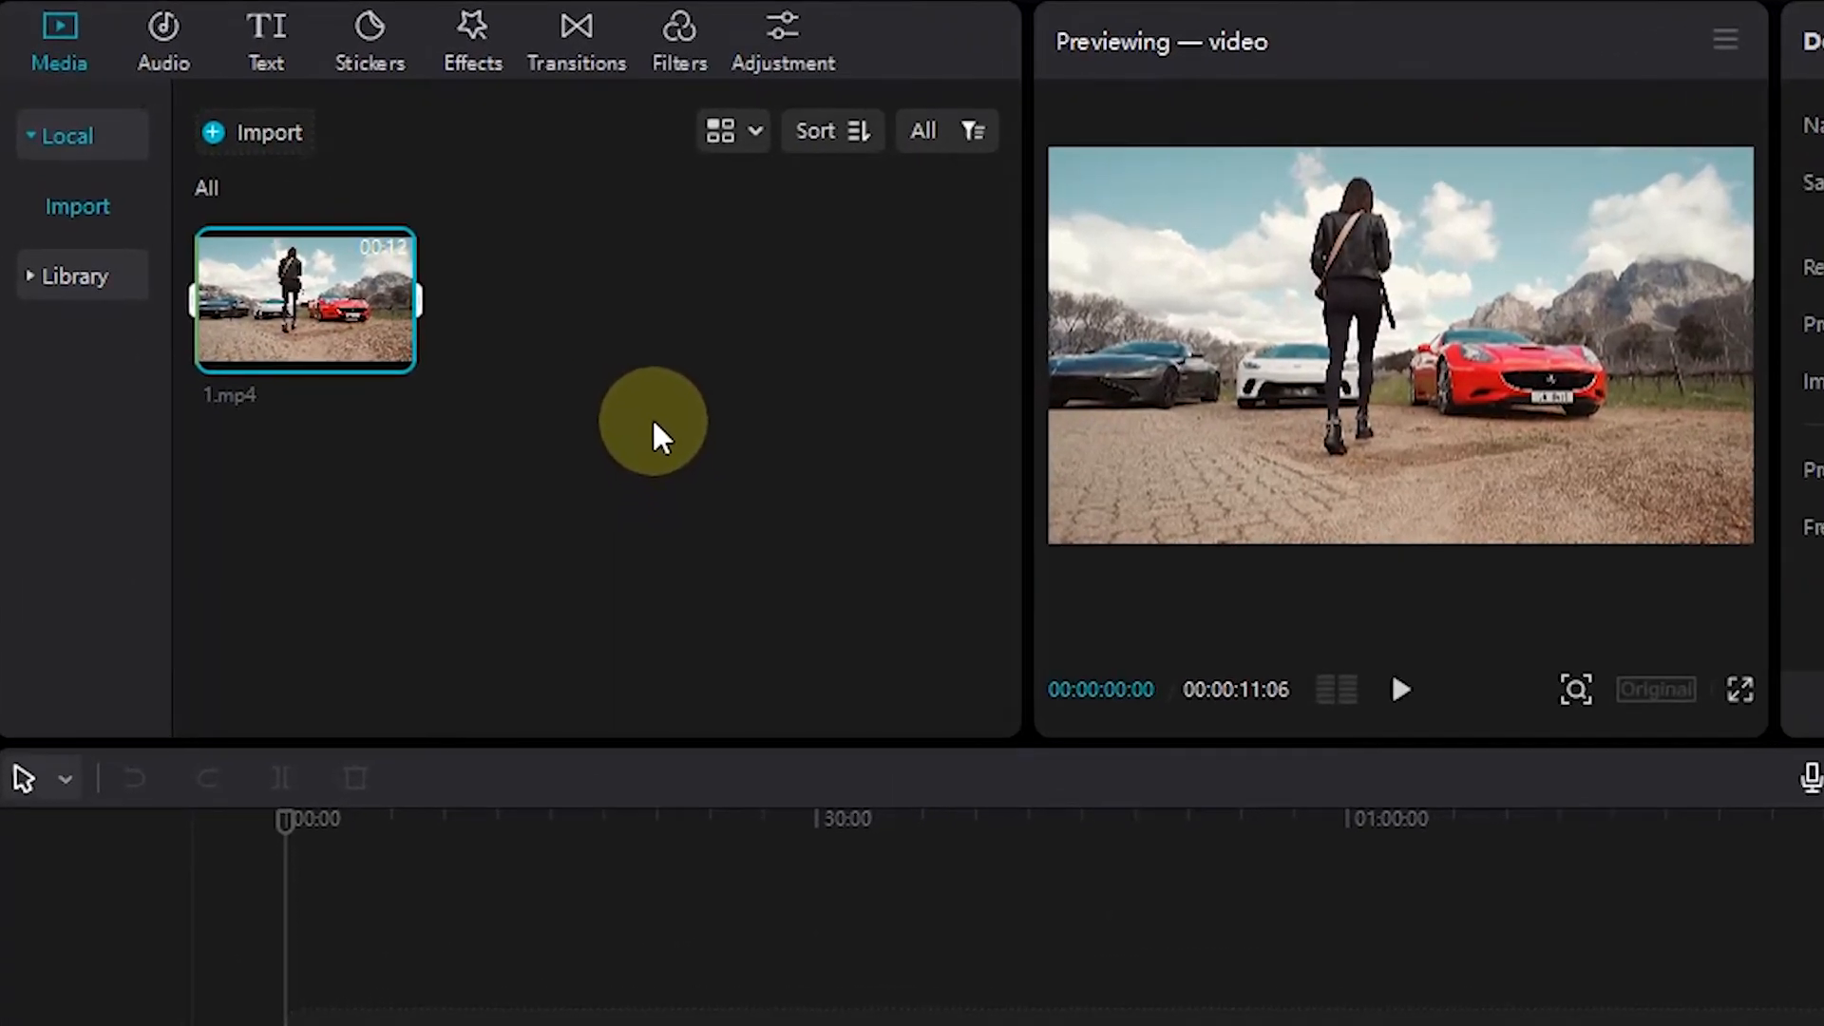
Trim the start of 1.mp4 in the media library to a 10-second duration and place it at the start of the timeline
{"action": "mouse_move", "coordinate": [395, 346]}
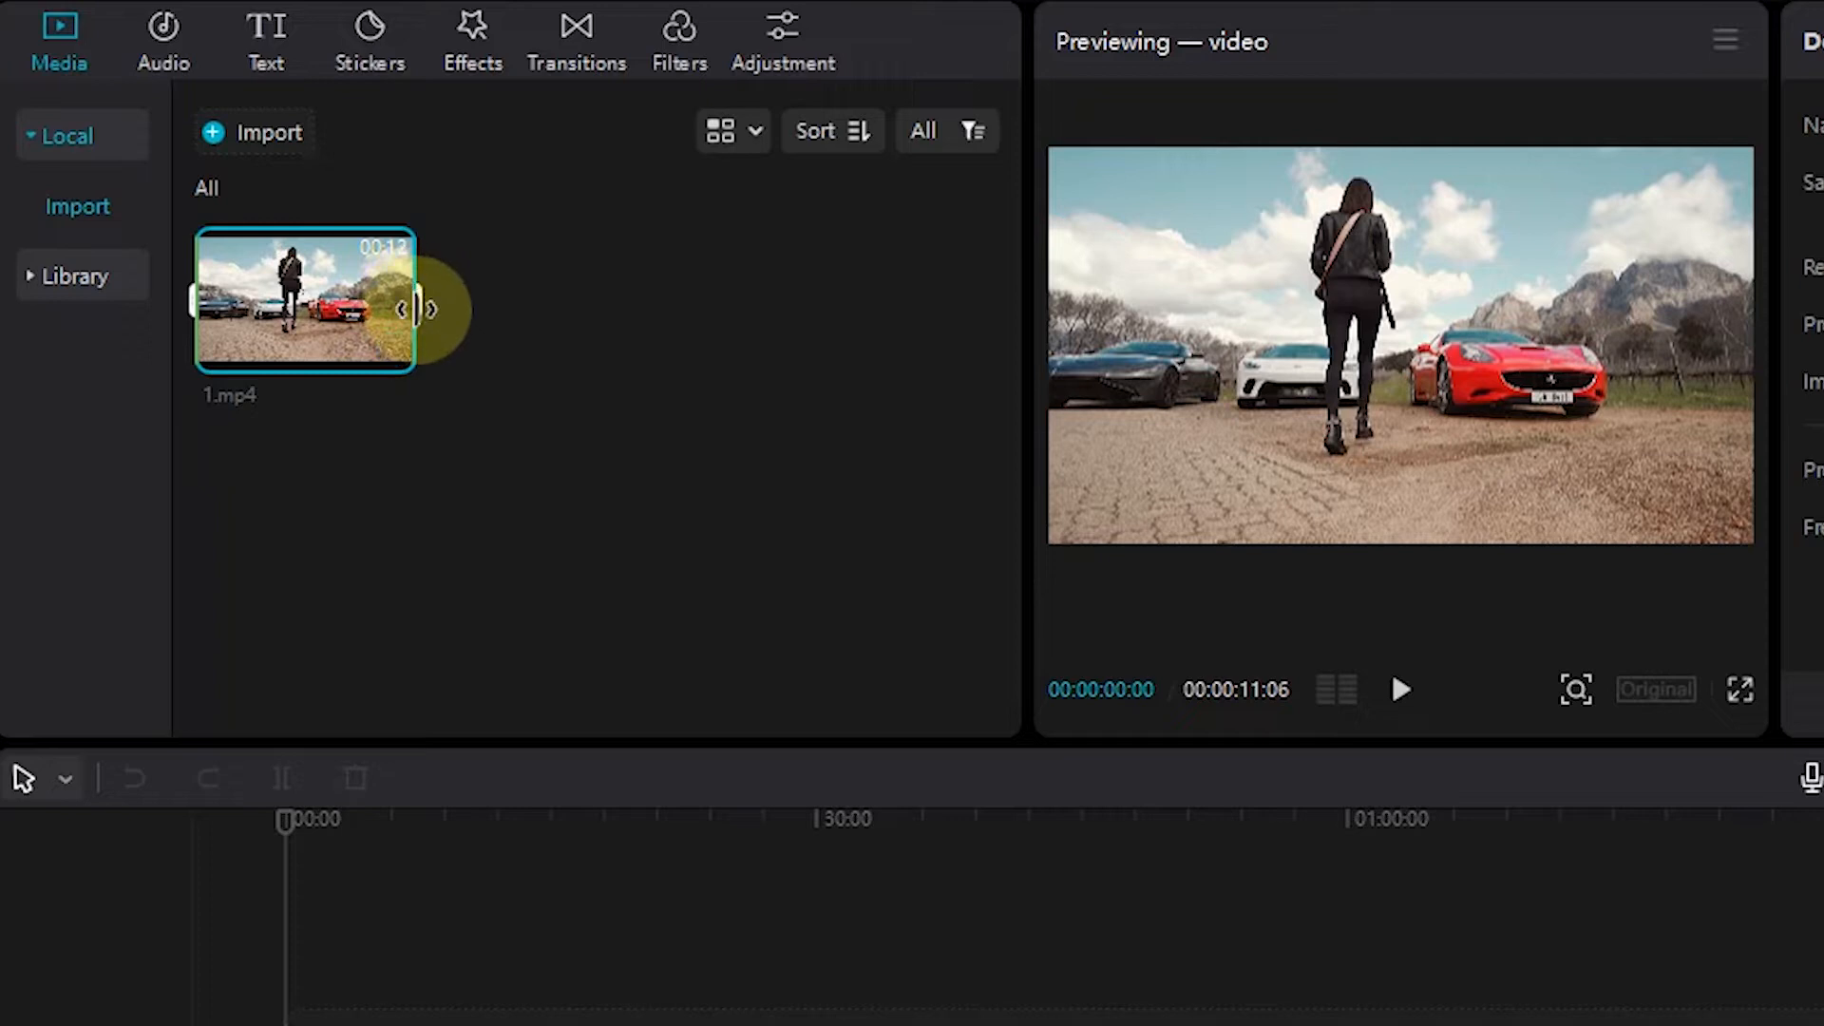
{"action": "left_click_drag", "start_coordinate": [195, 309], "coordinate": [219, 309]}
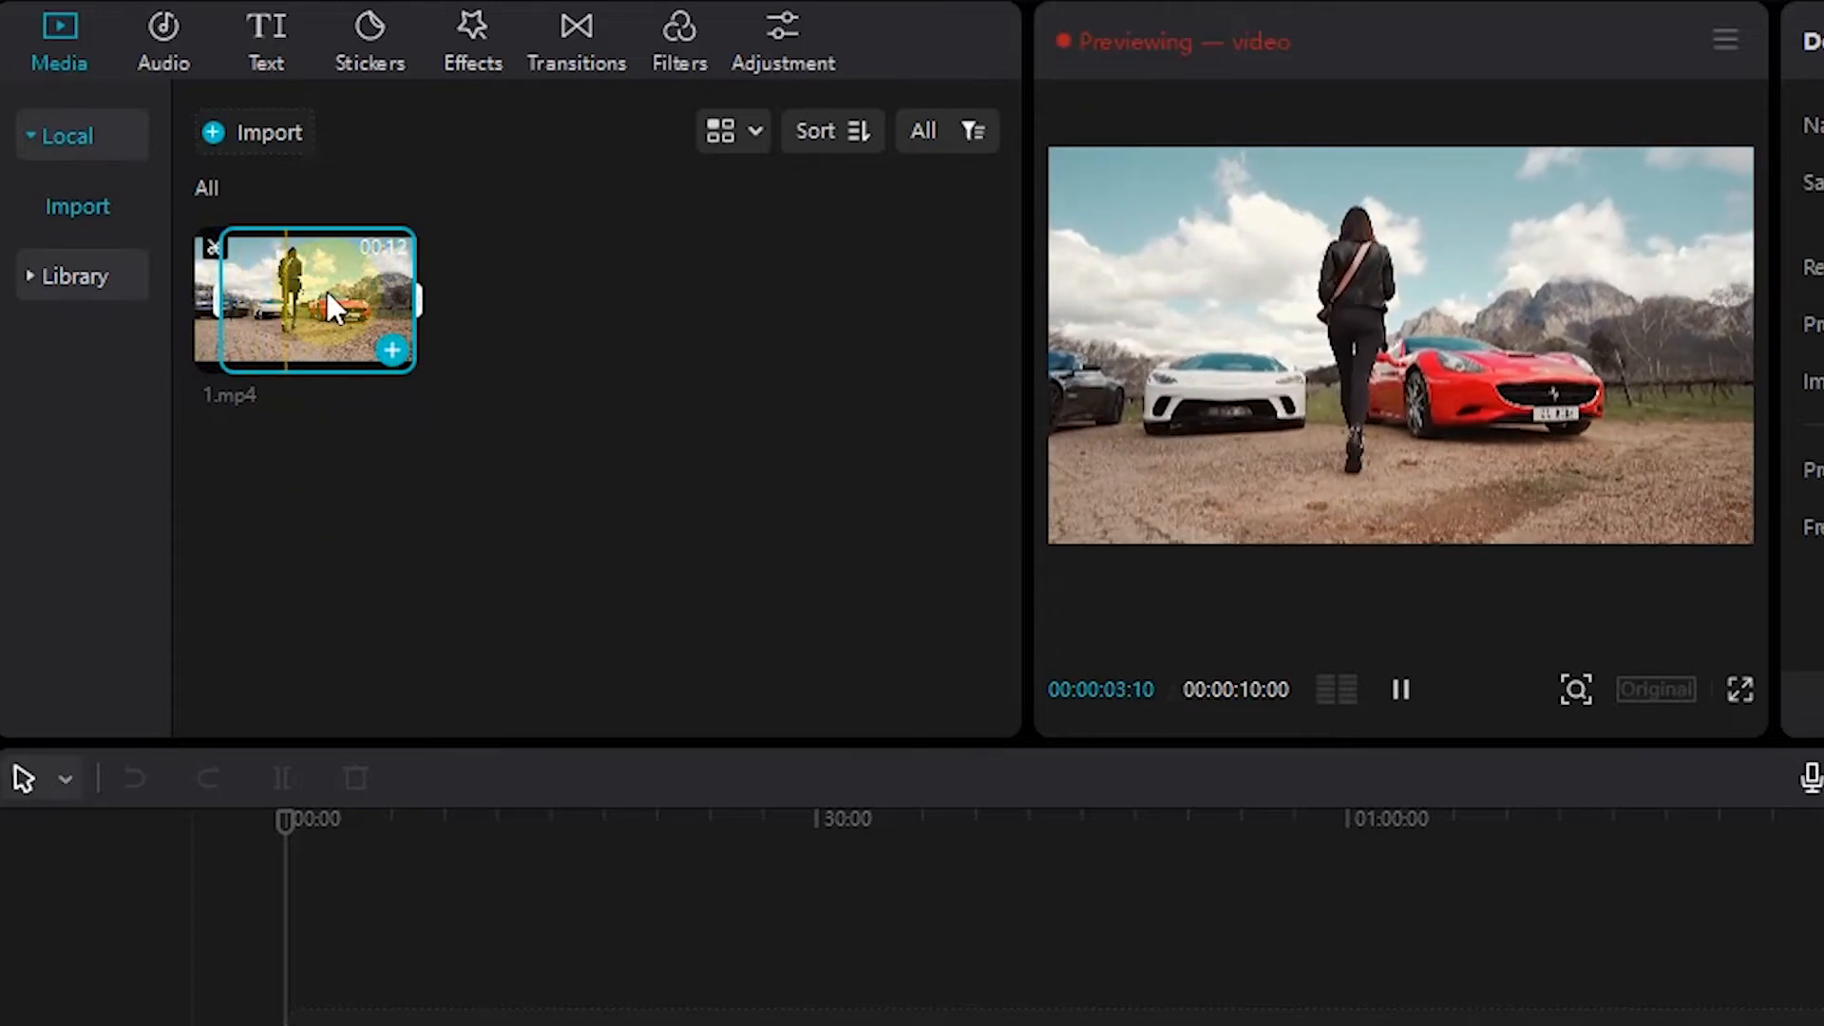
{"action": "left_click_drag", "start_coordinate": [327, 282], "coordinate": [517, 868]}
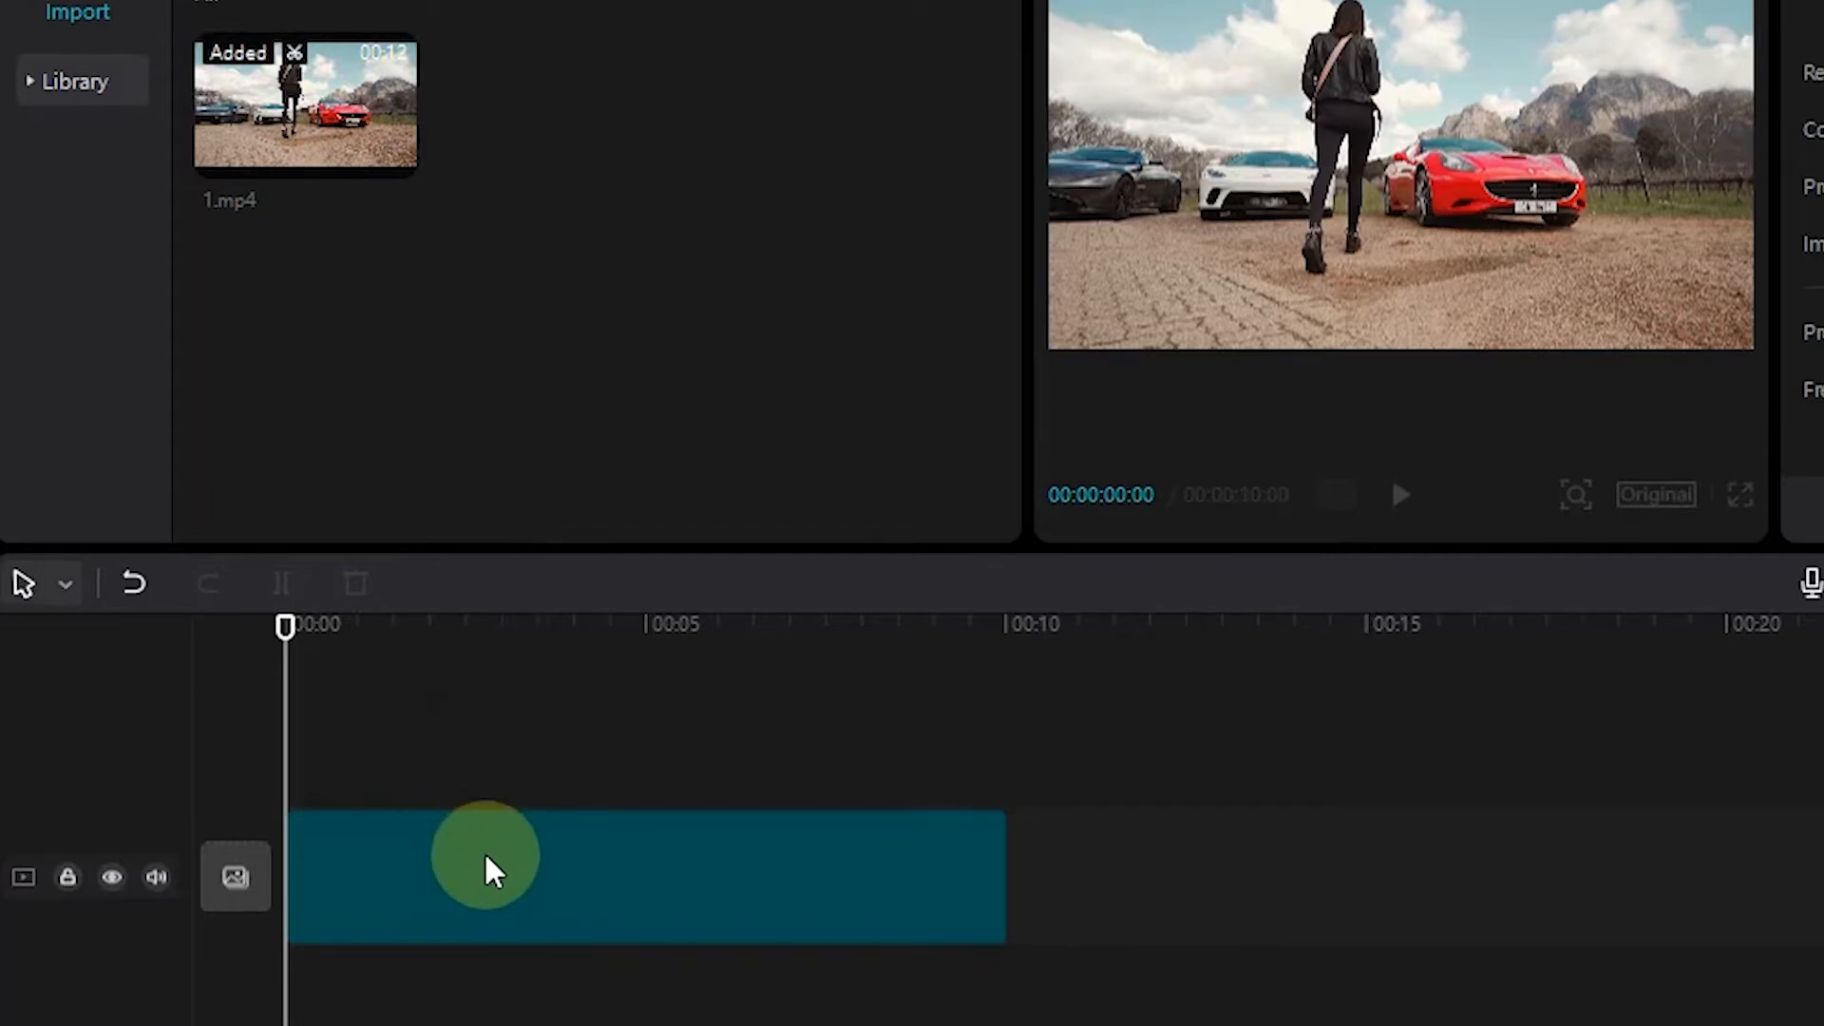
{"action": "left_click", "coordinate": [494, 872]}
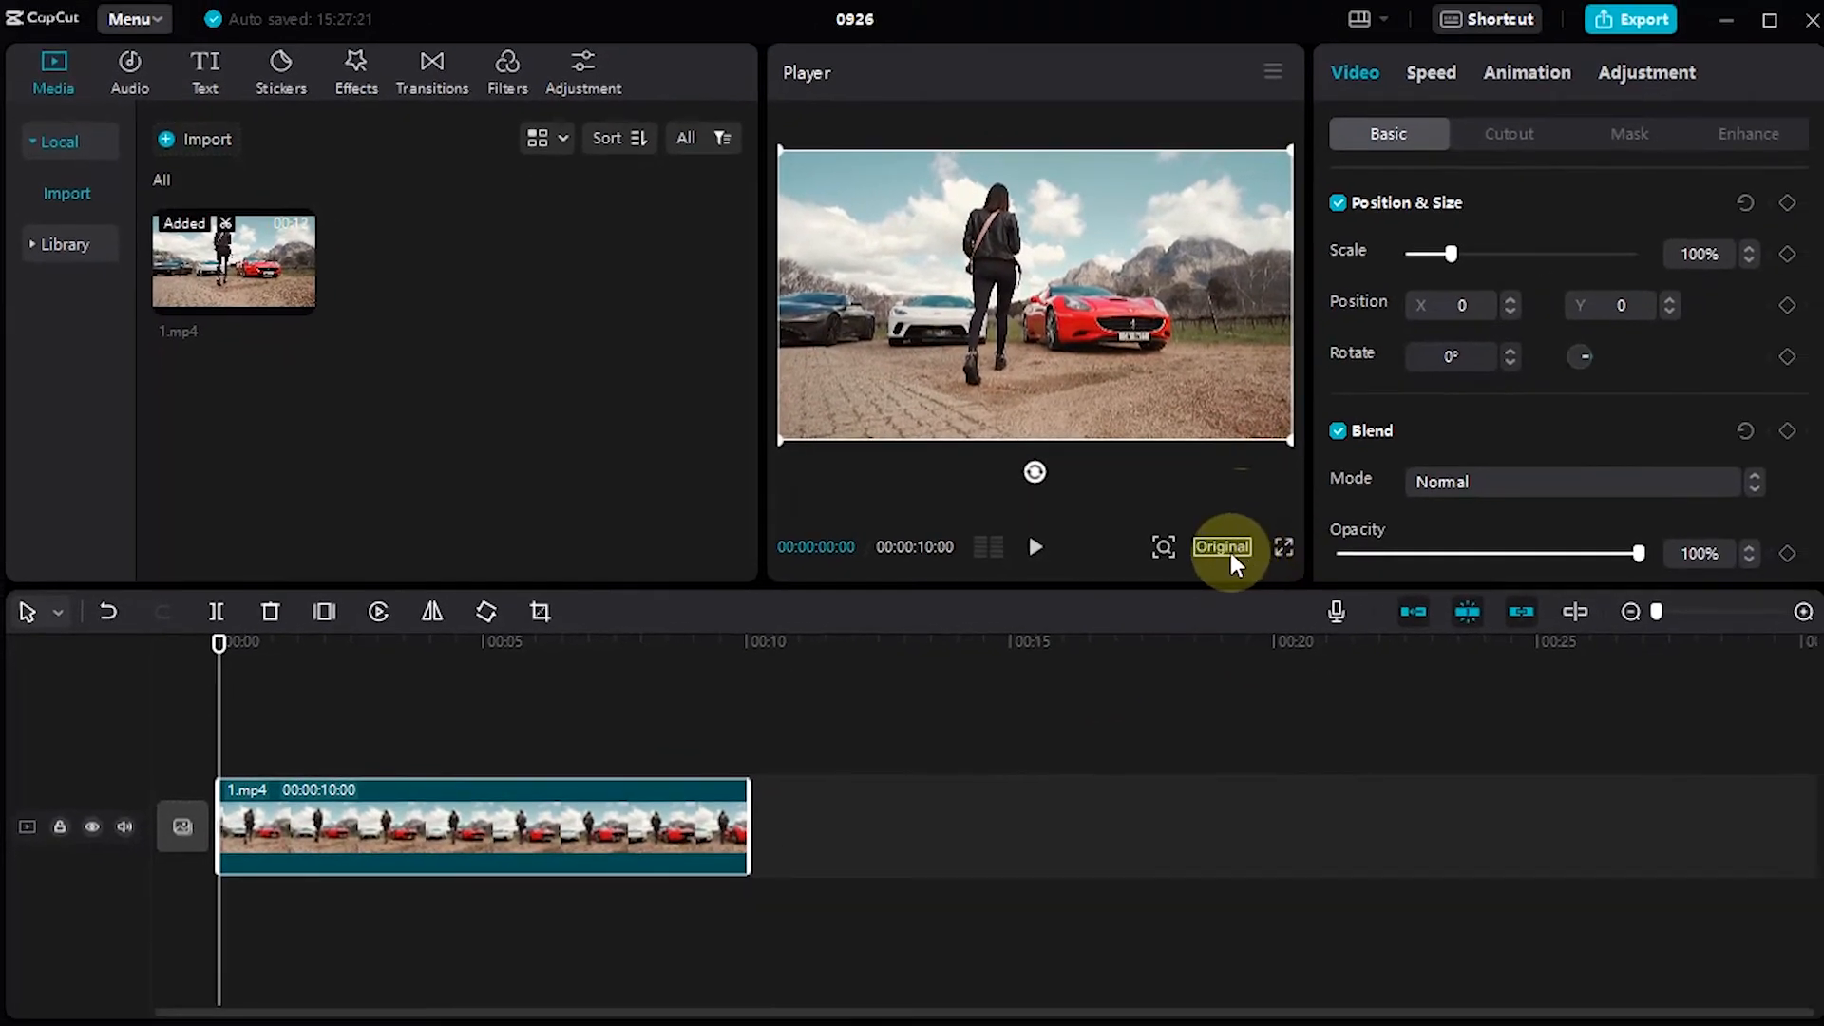
Examine the aspect ratio options of the player, close the list without a choice and deselect the clip
{"action": "left_click", "coordinate": [1229, 549]}
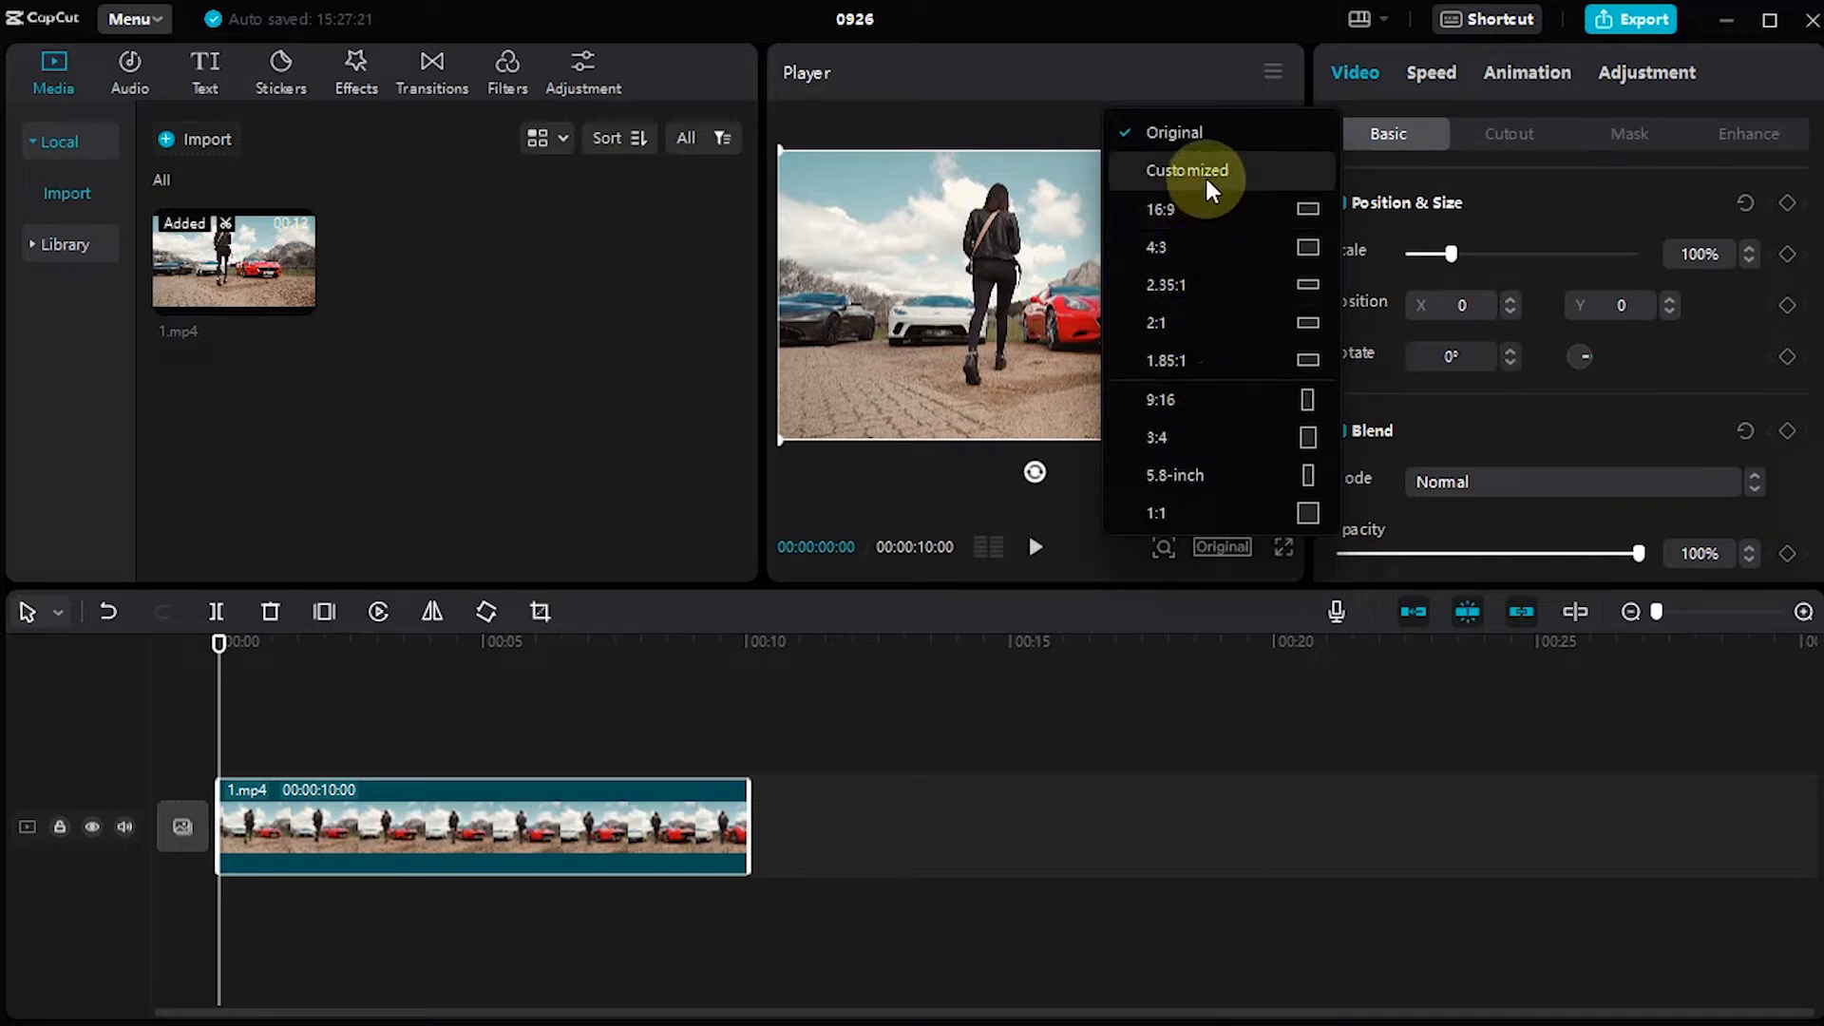
{"action": "left_click", "coordinate": [1120, 575]}
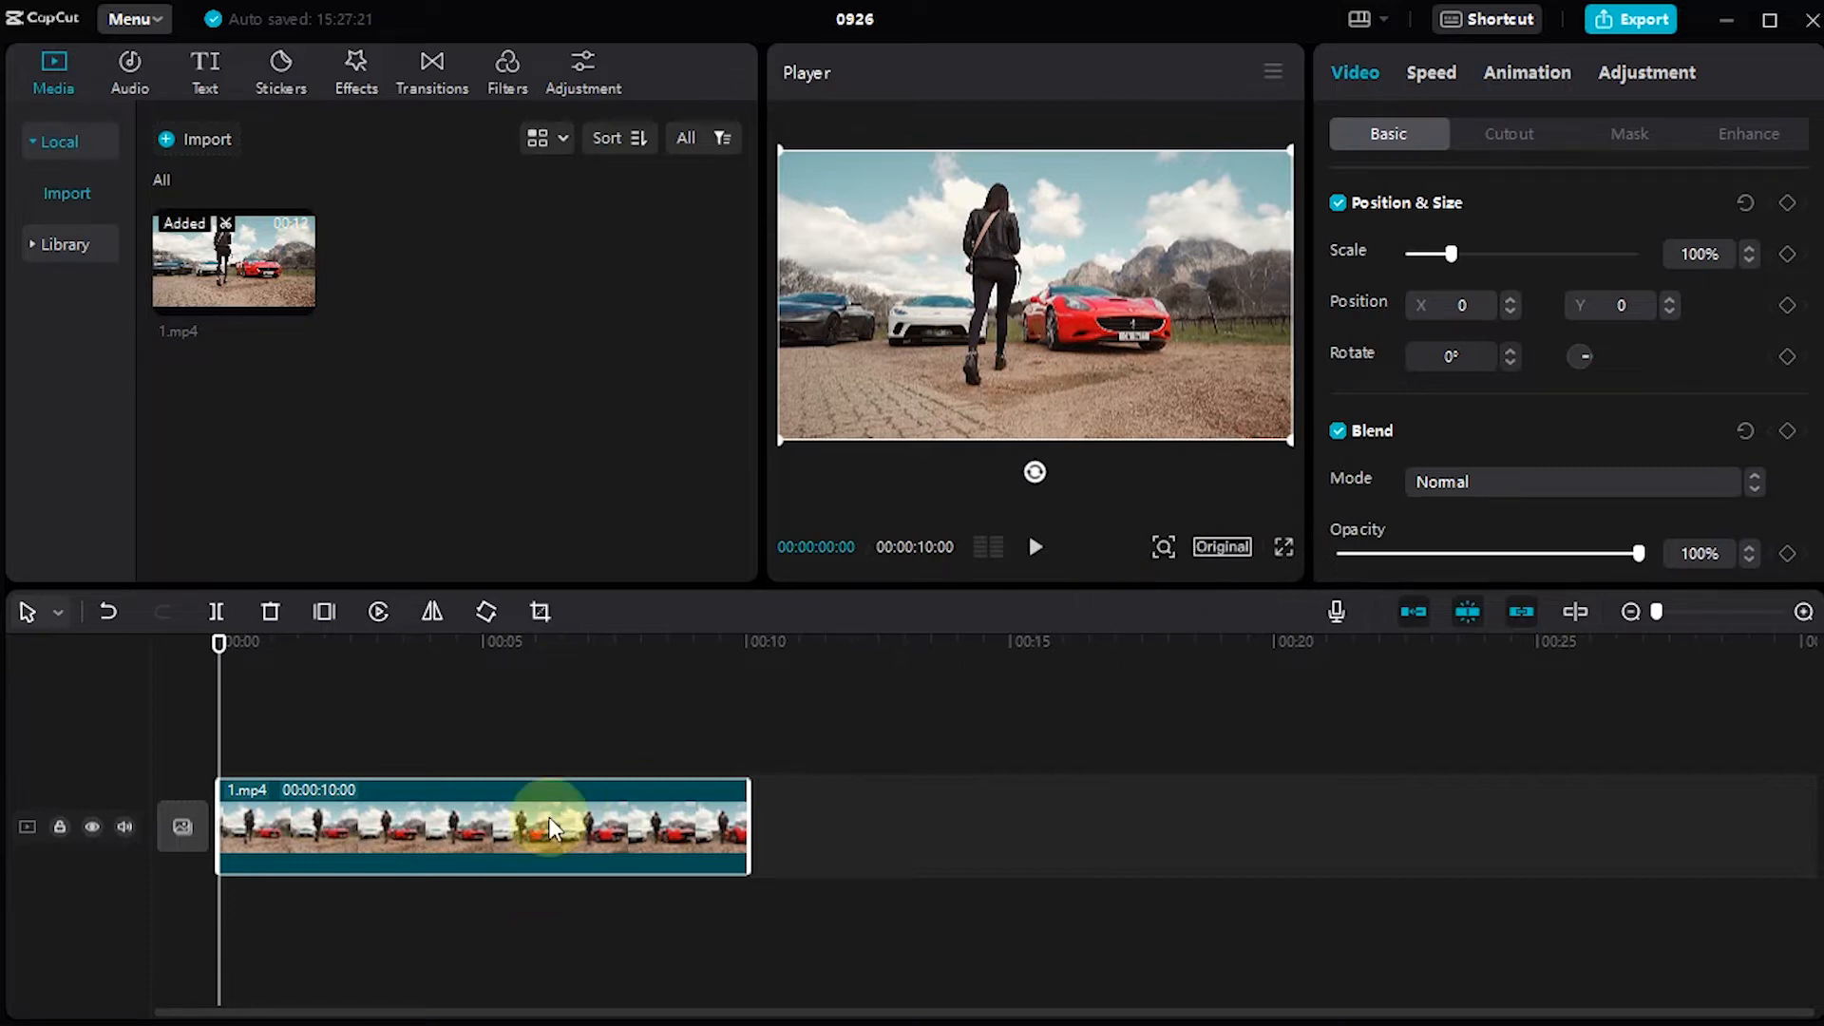
{"action": "left_click", "coordinate": [793, 842]}
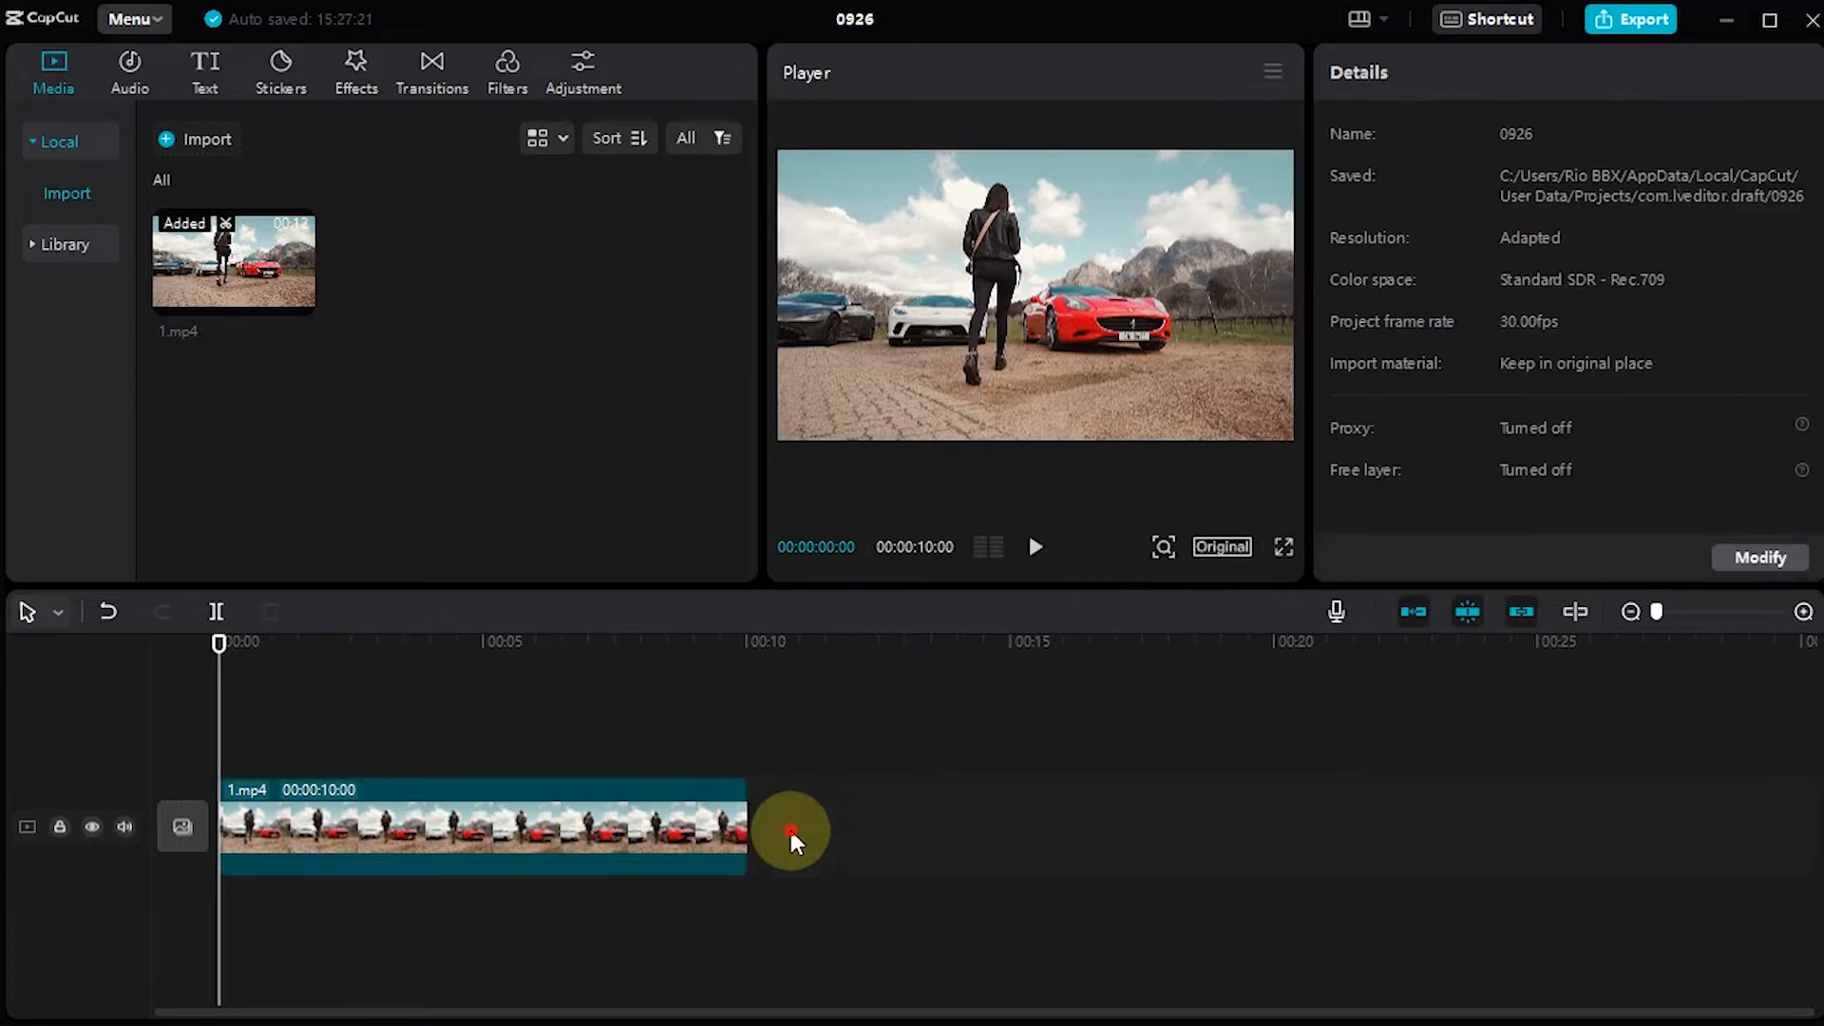
Try reducing the timeline clip's scale to about 88% and restore it to 100%
{"action": "left_click", "coordinate": [708, 824]}
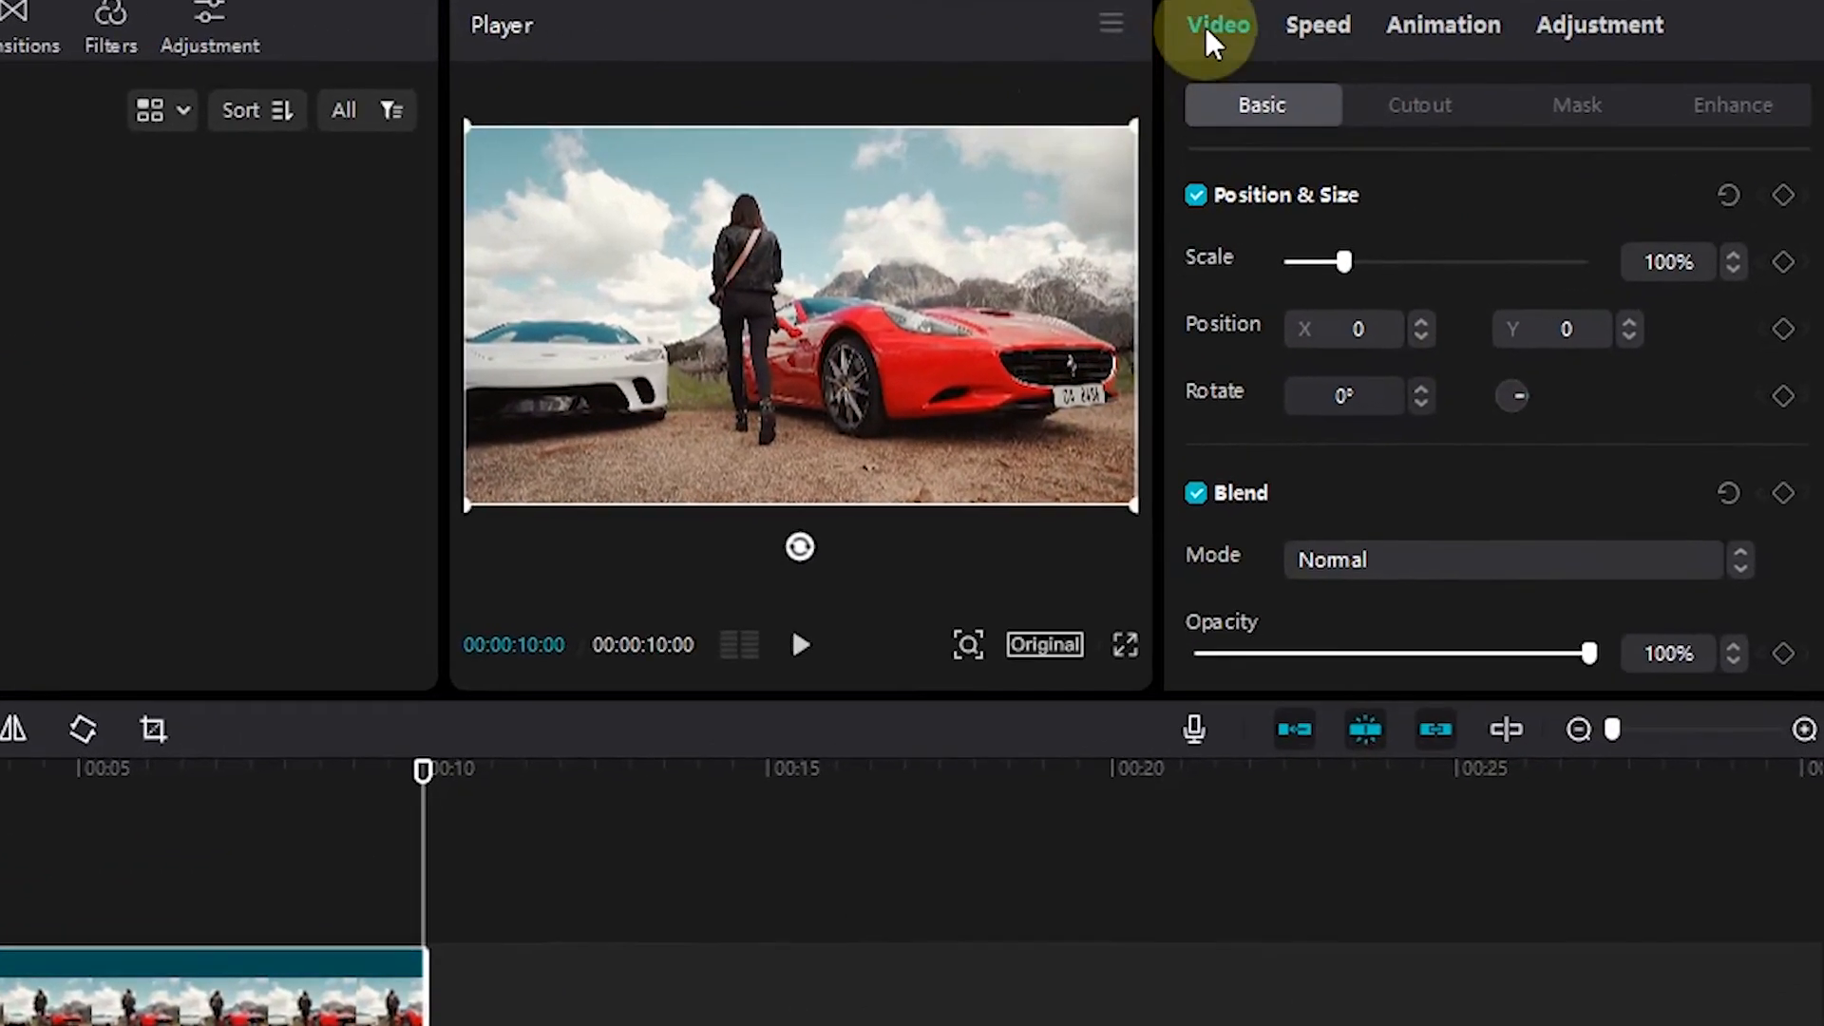
{"action": "mouse_move", "coordinate": [1347, 260]}
{"action": "left_mouse_down"}
{"action": "mouse_move", "coordinate": [1379, 259]}
{"action": "mouse_move", "coordinate": [1318, 259]}
{"action": "mouse_move", "coordinate": [1340, 258]}
{"action": "left_mouse_up"}
{"action": "left_click", "coordinate": [1732, 259]}
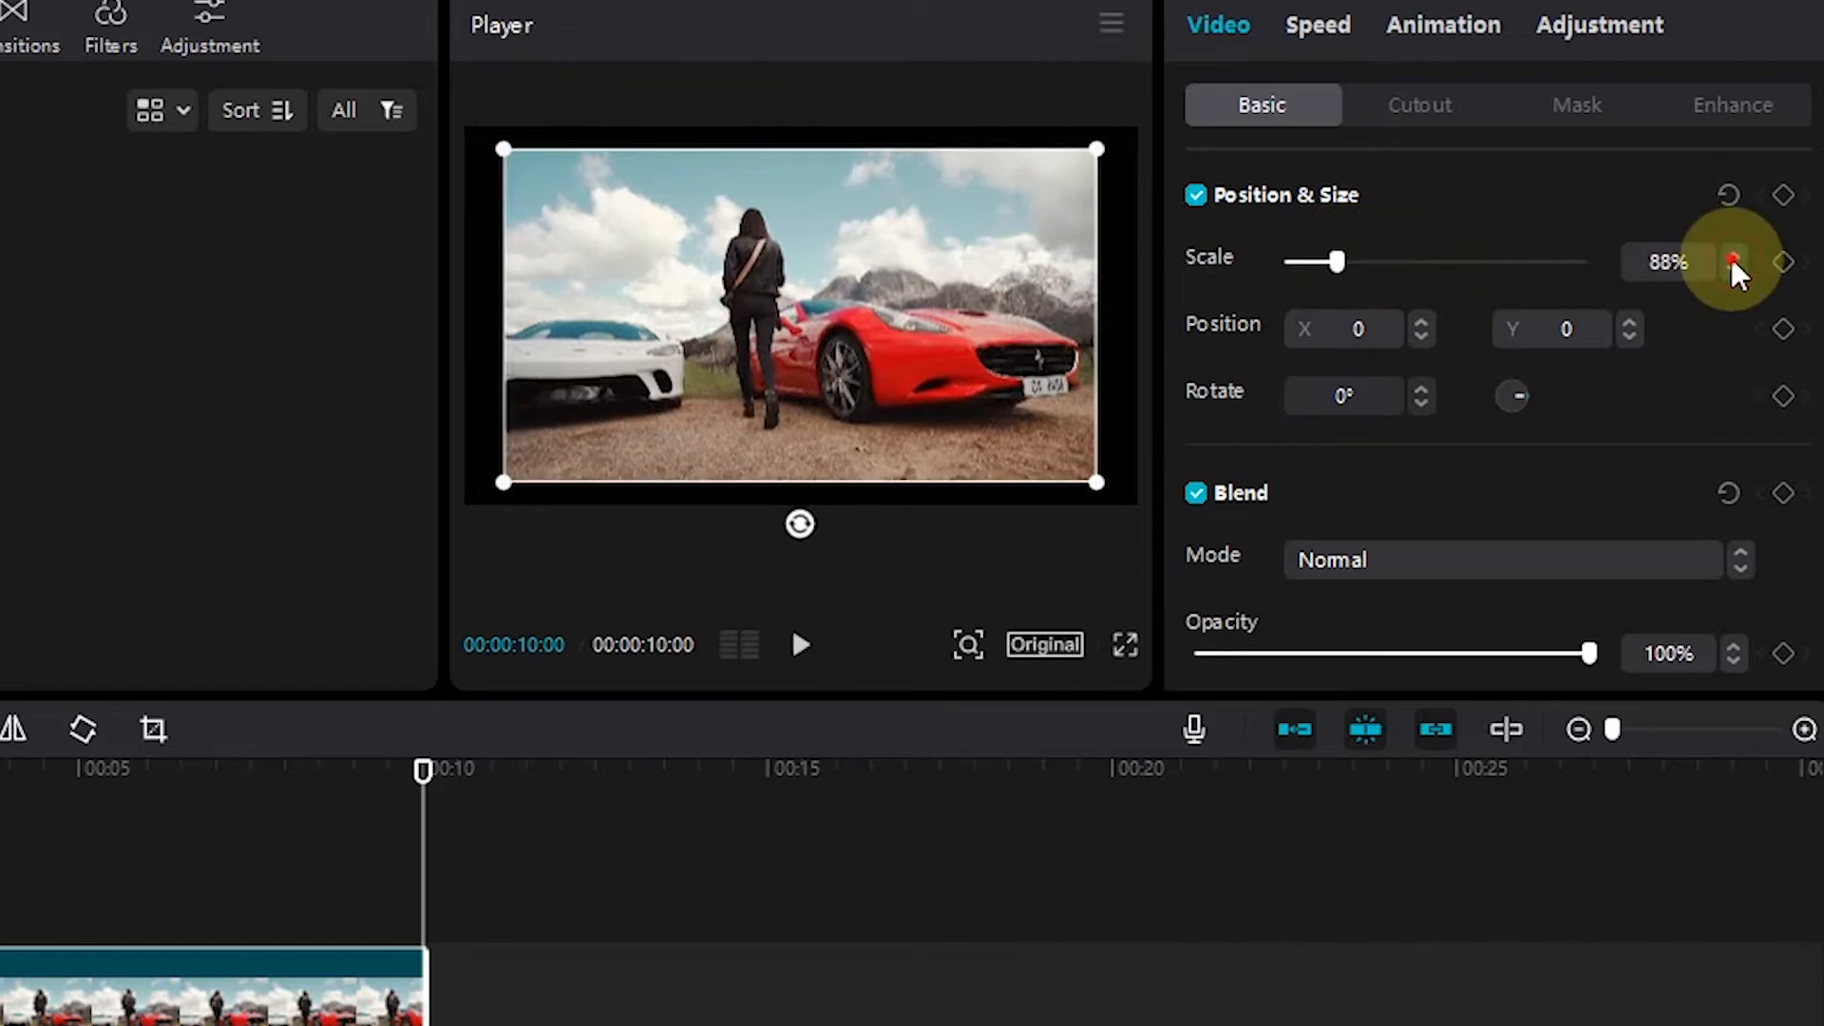
{"action": "left_click", "coordinate": [1733, 258]}
{"action": "left_click", "coordinate": [1732, 260]}
{"action": "left_click", "coordinate": [1733, 261]}
{"action": "left_click", "coordinate": [1732, 260]}
{"action": "left_click", "coordinate": [1733, 260]}
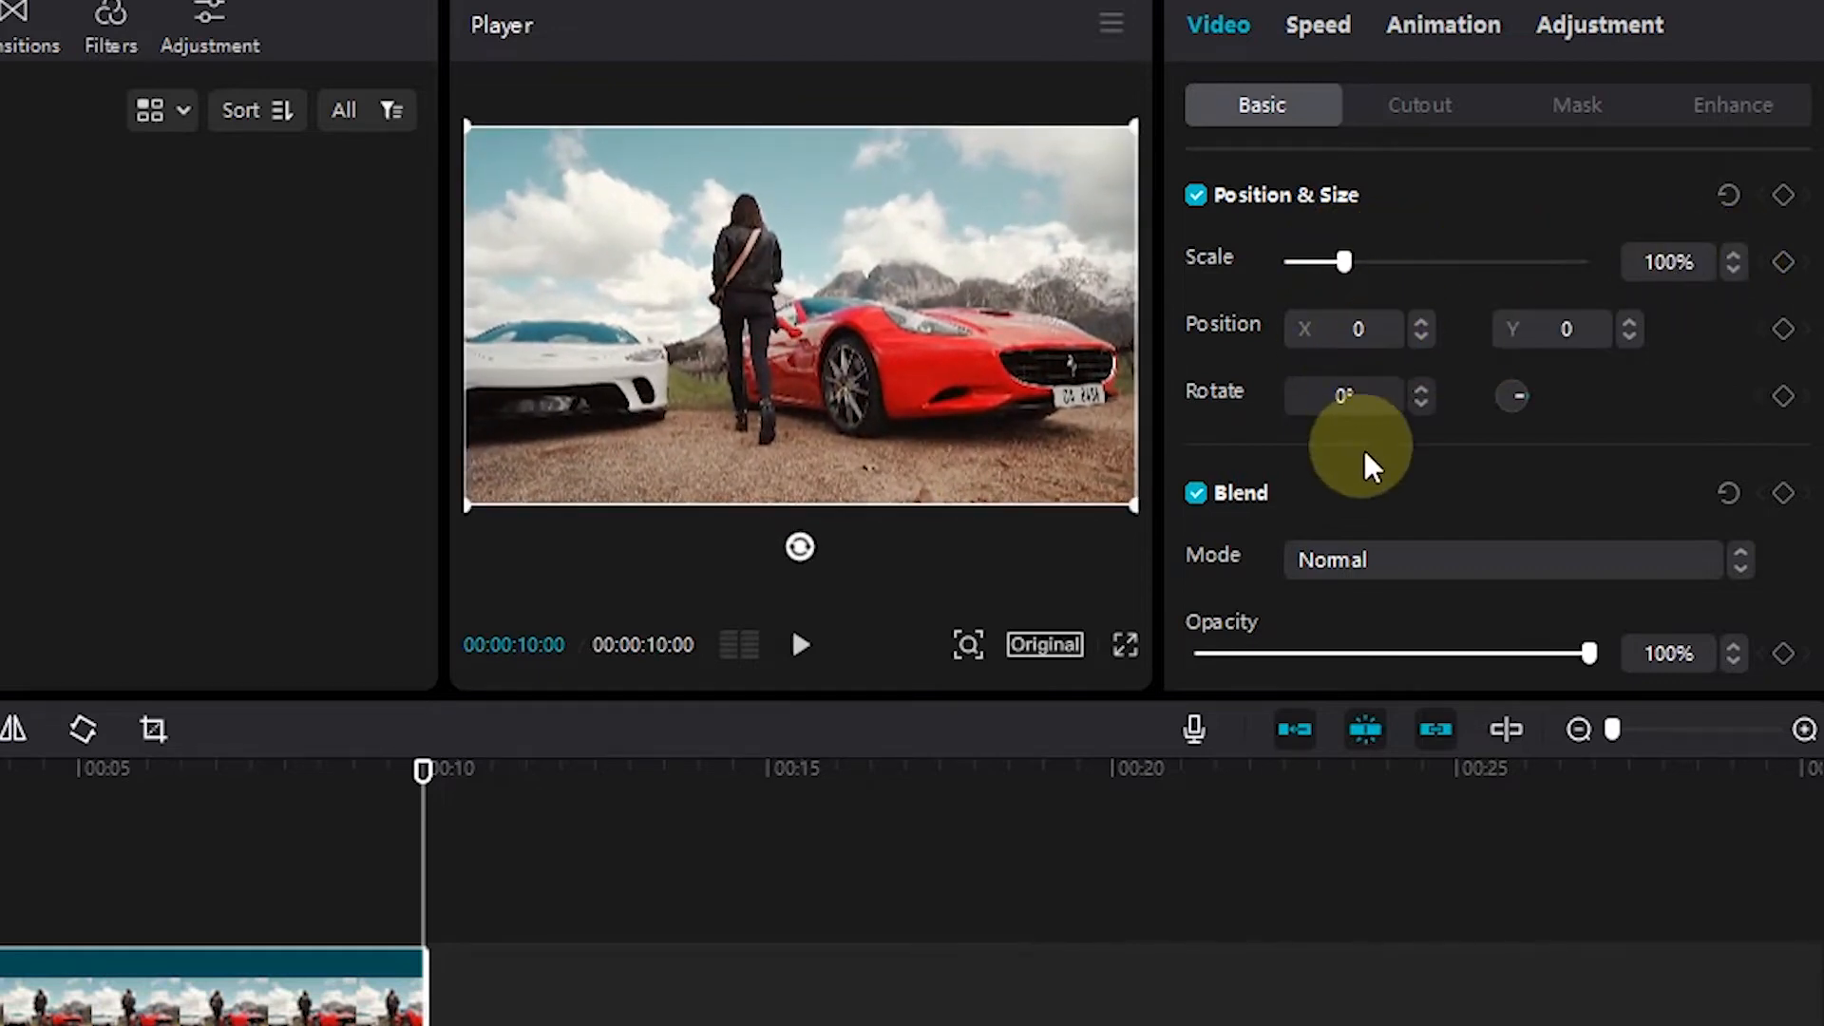
Examine the clip's Blend, Stabilize and Fill settings and its normal speed settings
{"action": "left_click", "coordinate": [1284, 503]}
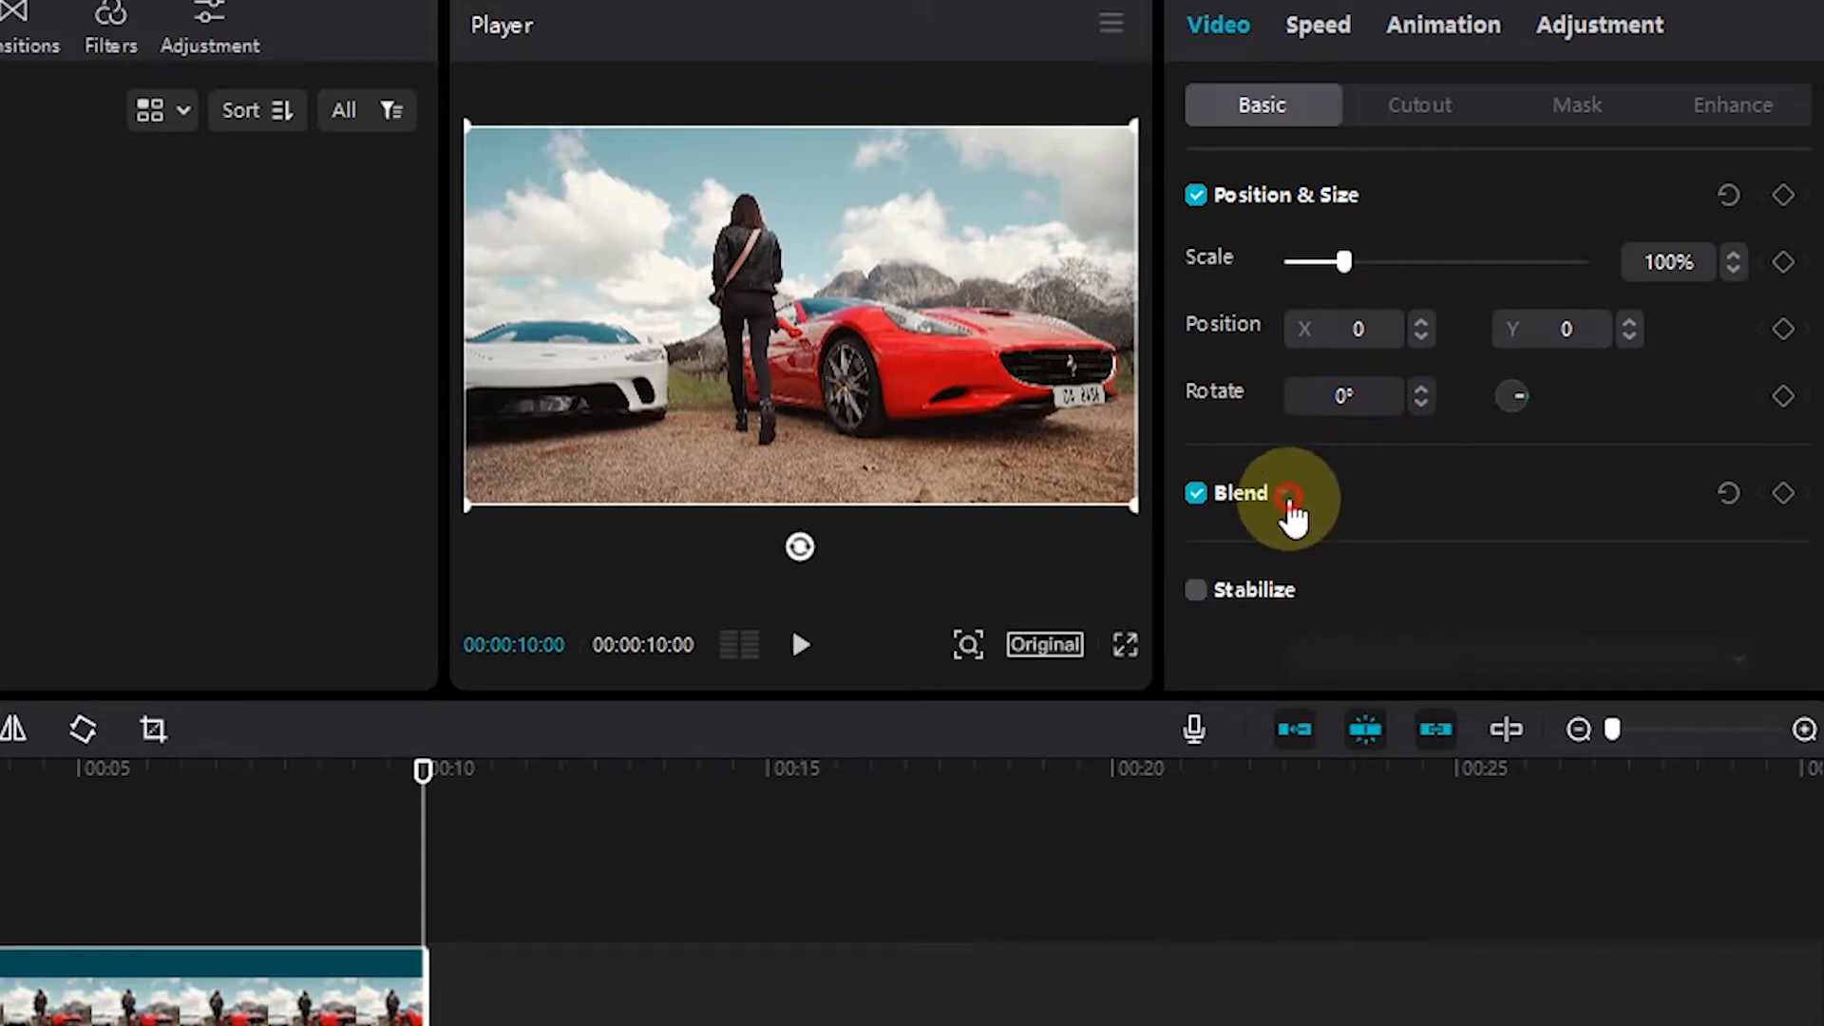
{"action": "left_click", "coordinate": [1288, 506]}
{"action": "scroll", "coordinate": [1401, 513], "scroll_direction": "down", "scroll_amount": 2}
{"action": "scroll", "coordinate": [1406, 517], "scroll_direction": "down", "scroll_amount": 2}
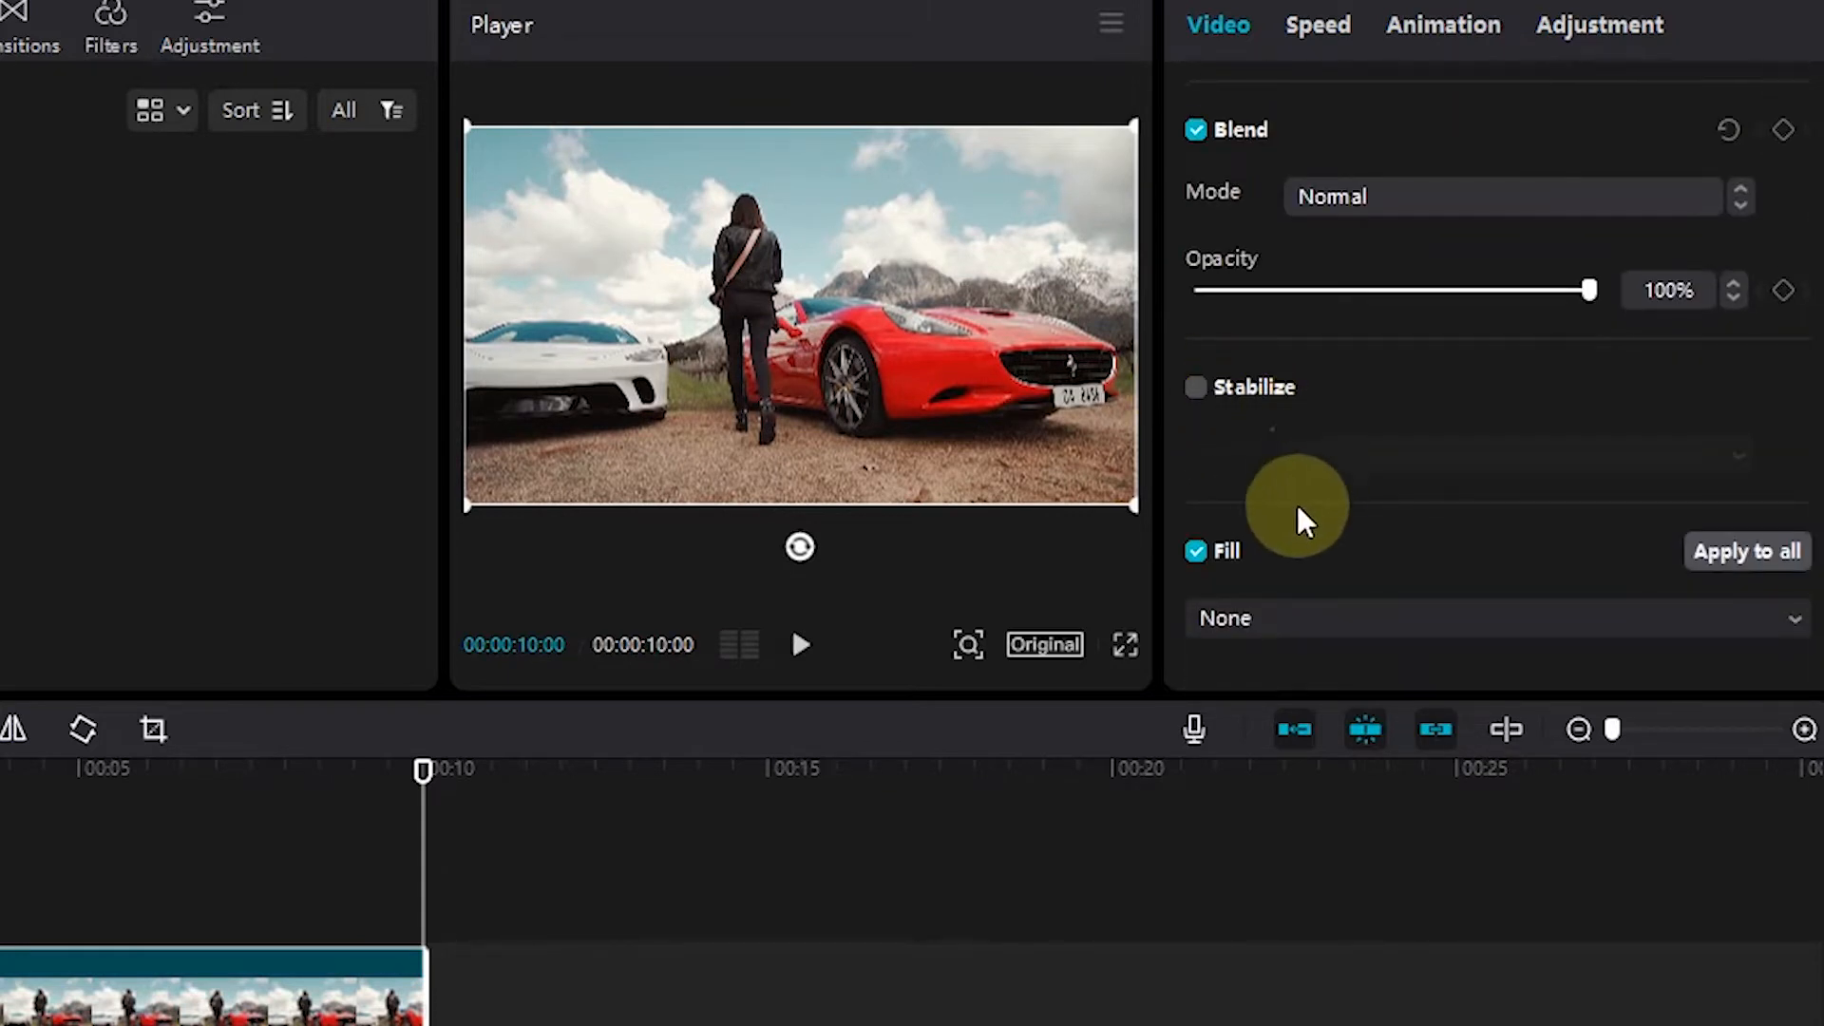
{"action": "left_click", "coordinate": [1330, 29]}
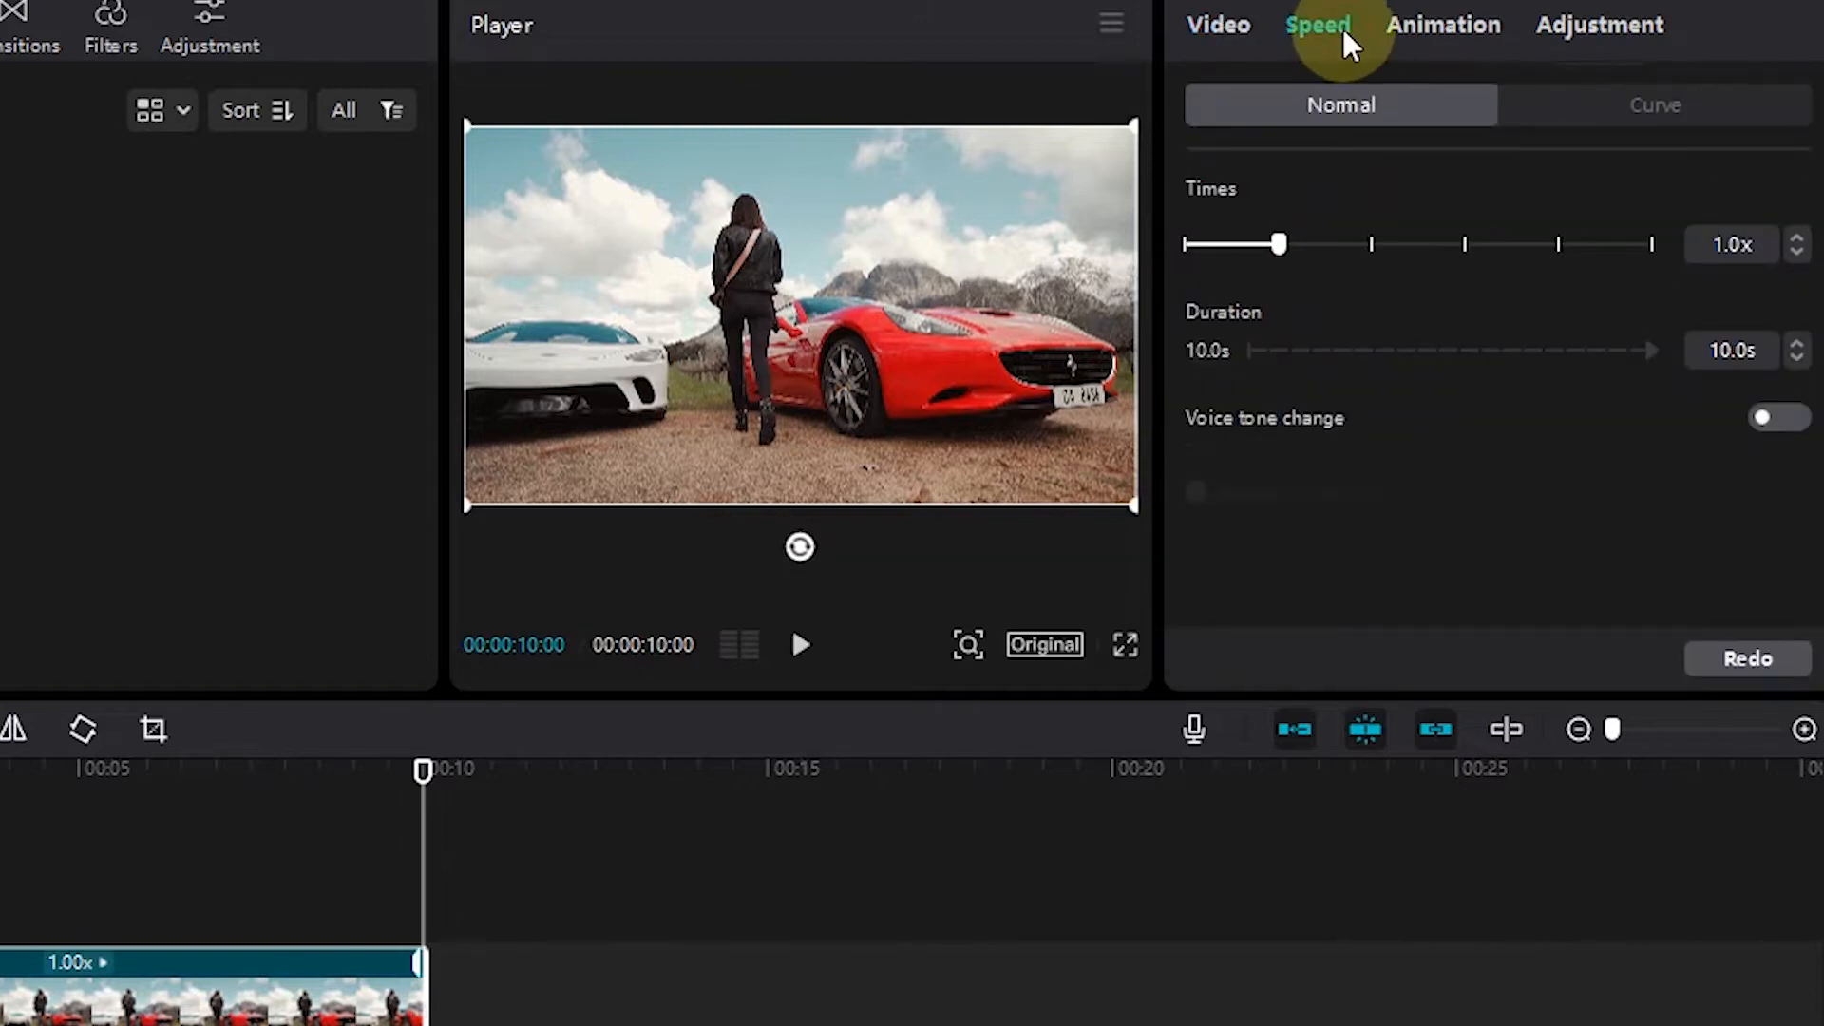
{"action": "left_click", "coordinate": [813, 443]}
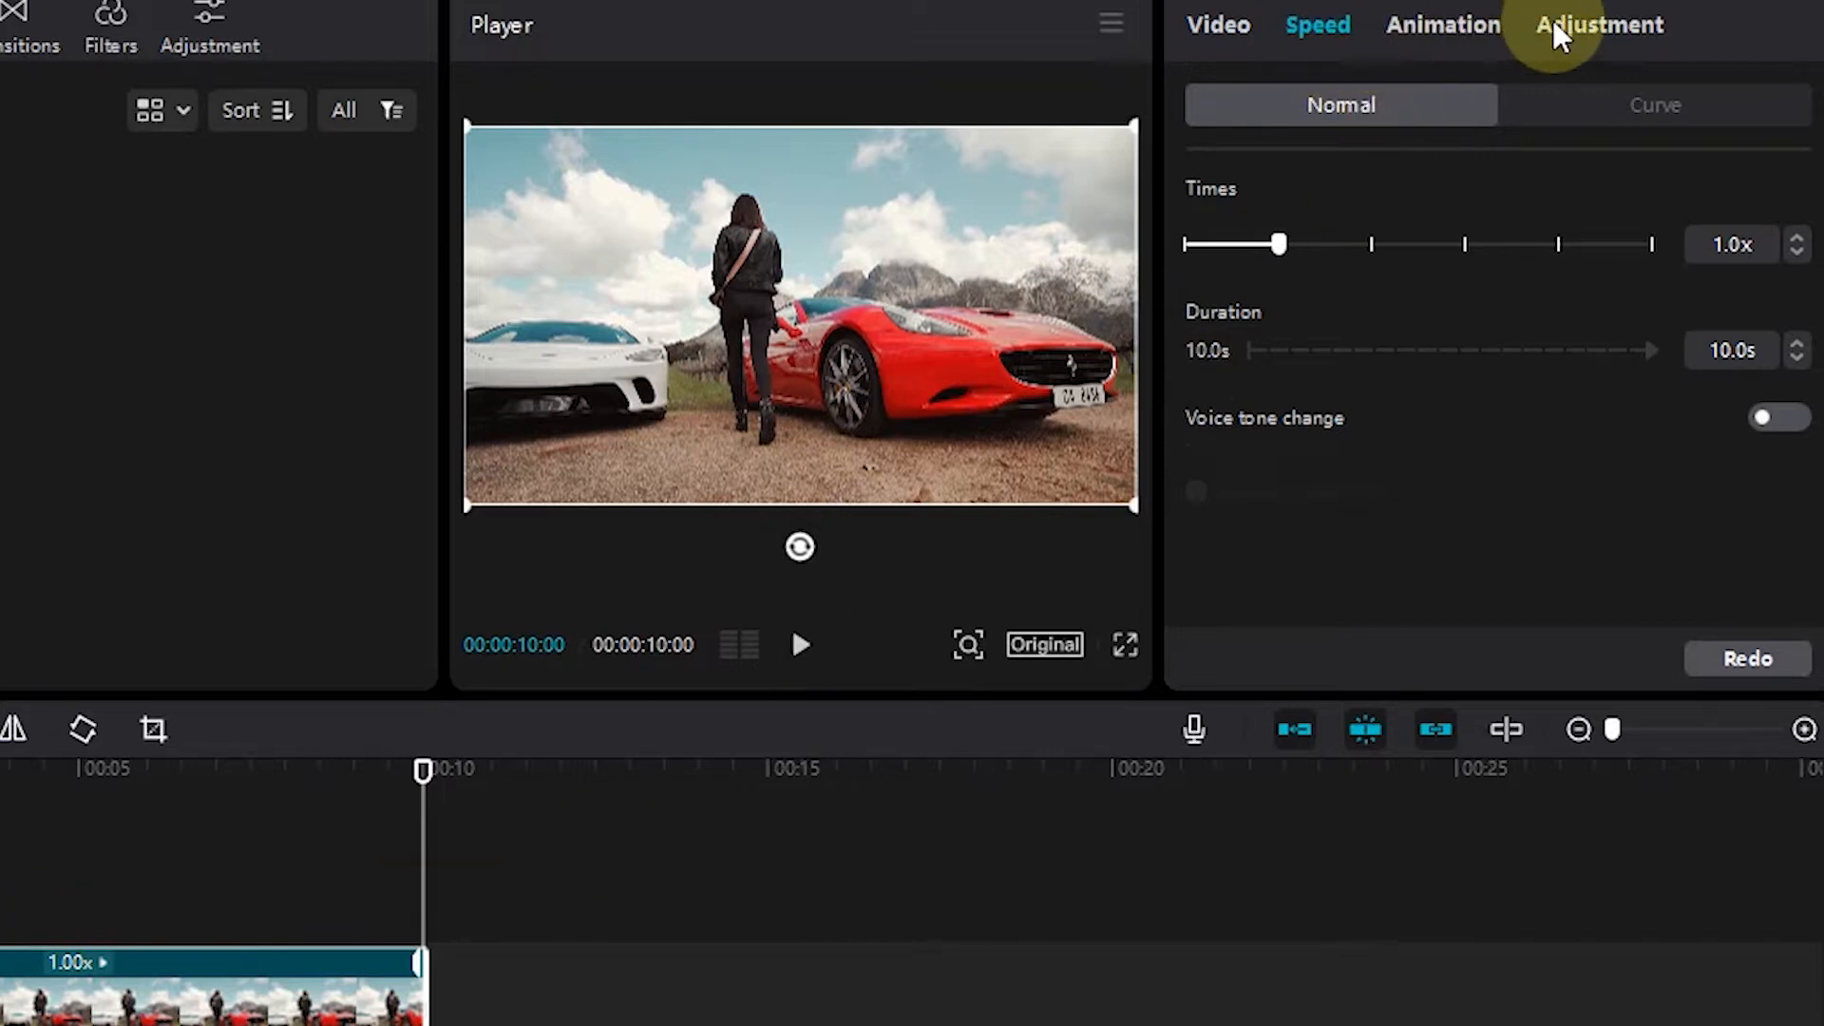
Browse the In animations available for the clip
{"action": "left_click", "coordinate": [1403, 28]}
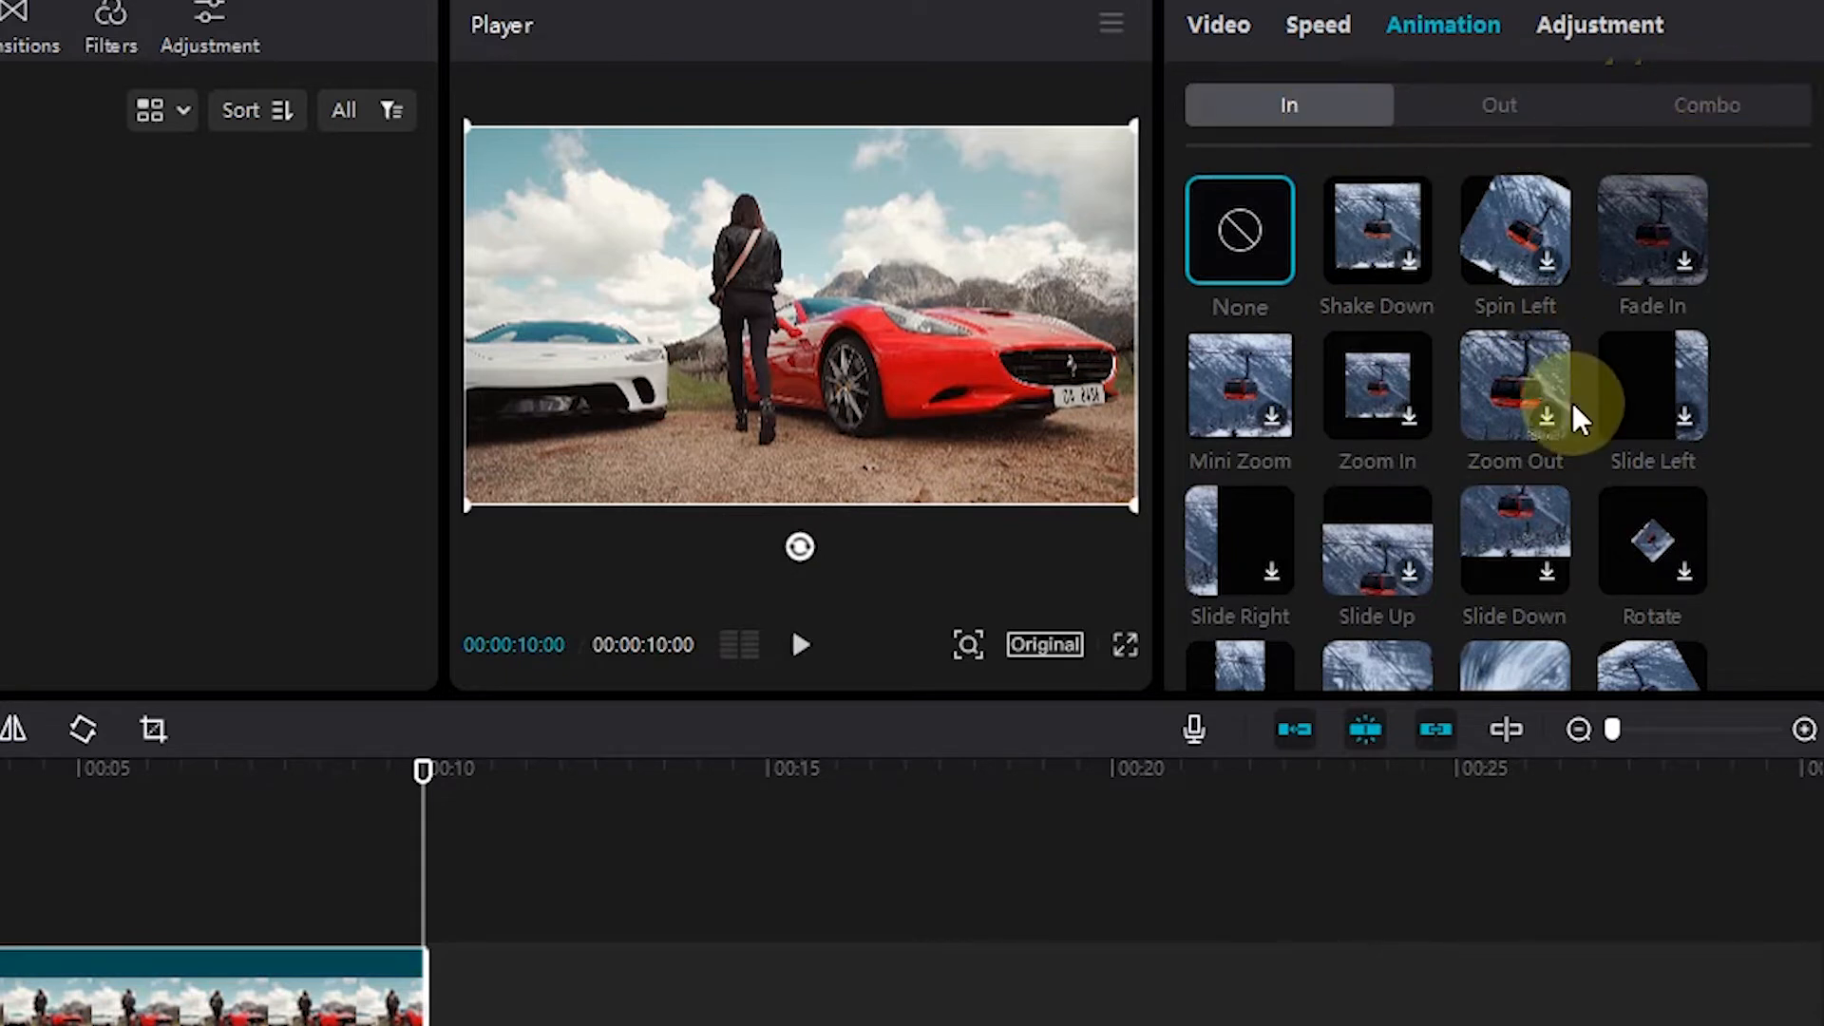
{"action": "scroll", "coordinate": [1572, 418], "scroll_direction": "down", "scroll_amount": 8}
{"action": "scroll", "coordinate": [1563, 437], "scroll_direction": "down", "scroll_amount": 2}
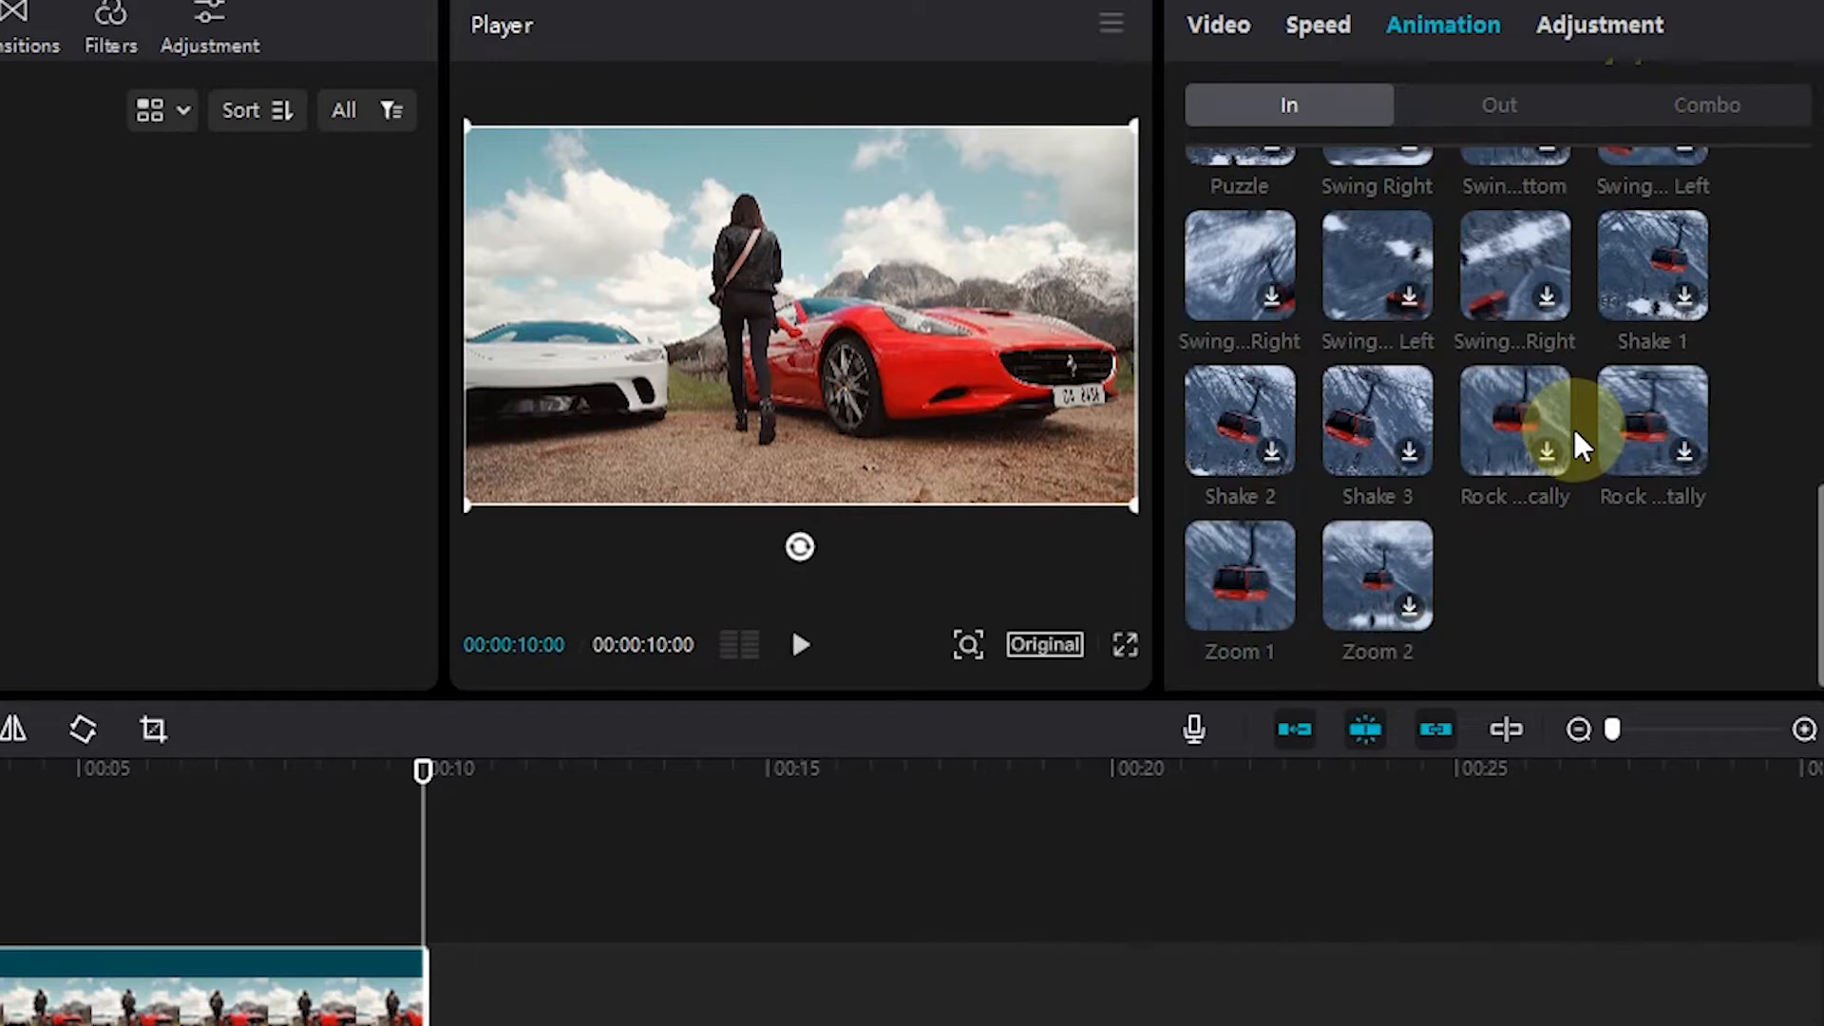
{"action": "scroll", "coordinate": [1553, 447], "scroll_direction": "up", "scroll_amount": 3}
{"action": "scroll", "coordinate": [1548, 427], "scroll_direction": "up", "scroll_amount": 4}
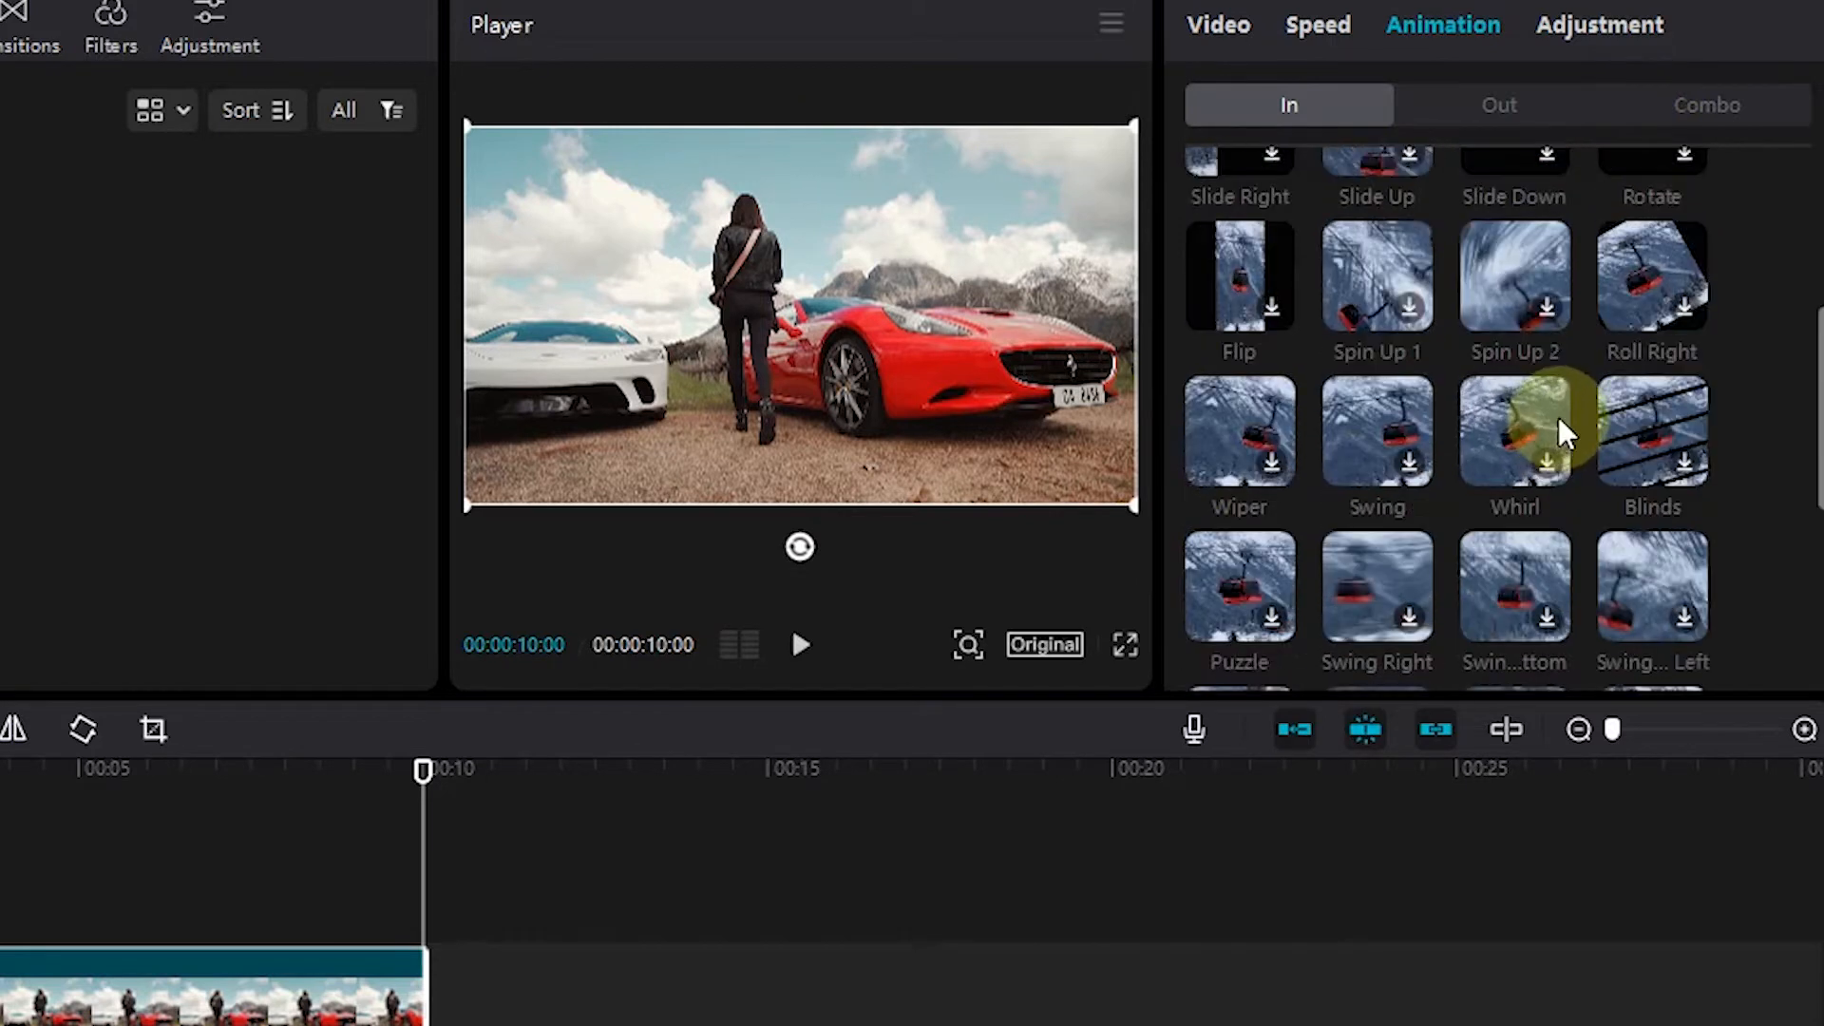
Examine the clip's adjustment settings, including the LUT list and the color and lightness controls
{"action": "left_click", "coordinate": [1574, 42]}
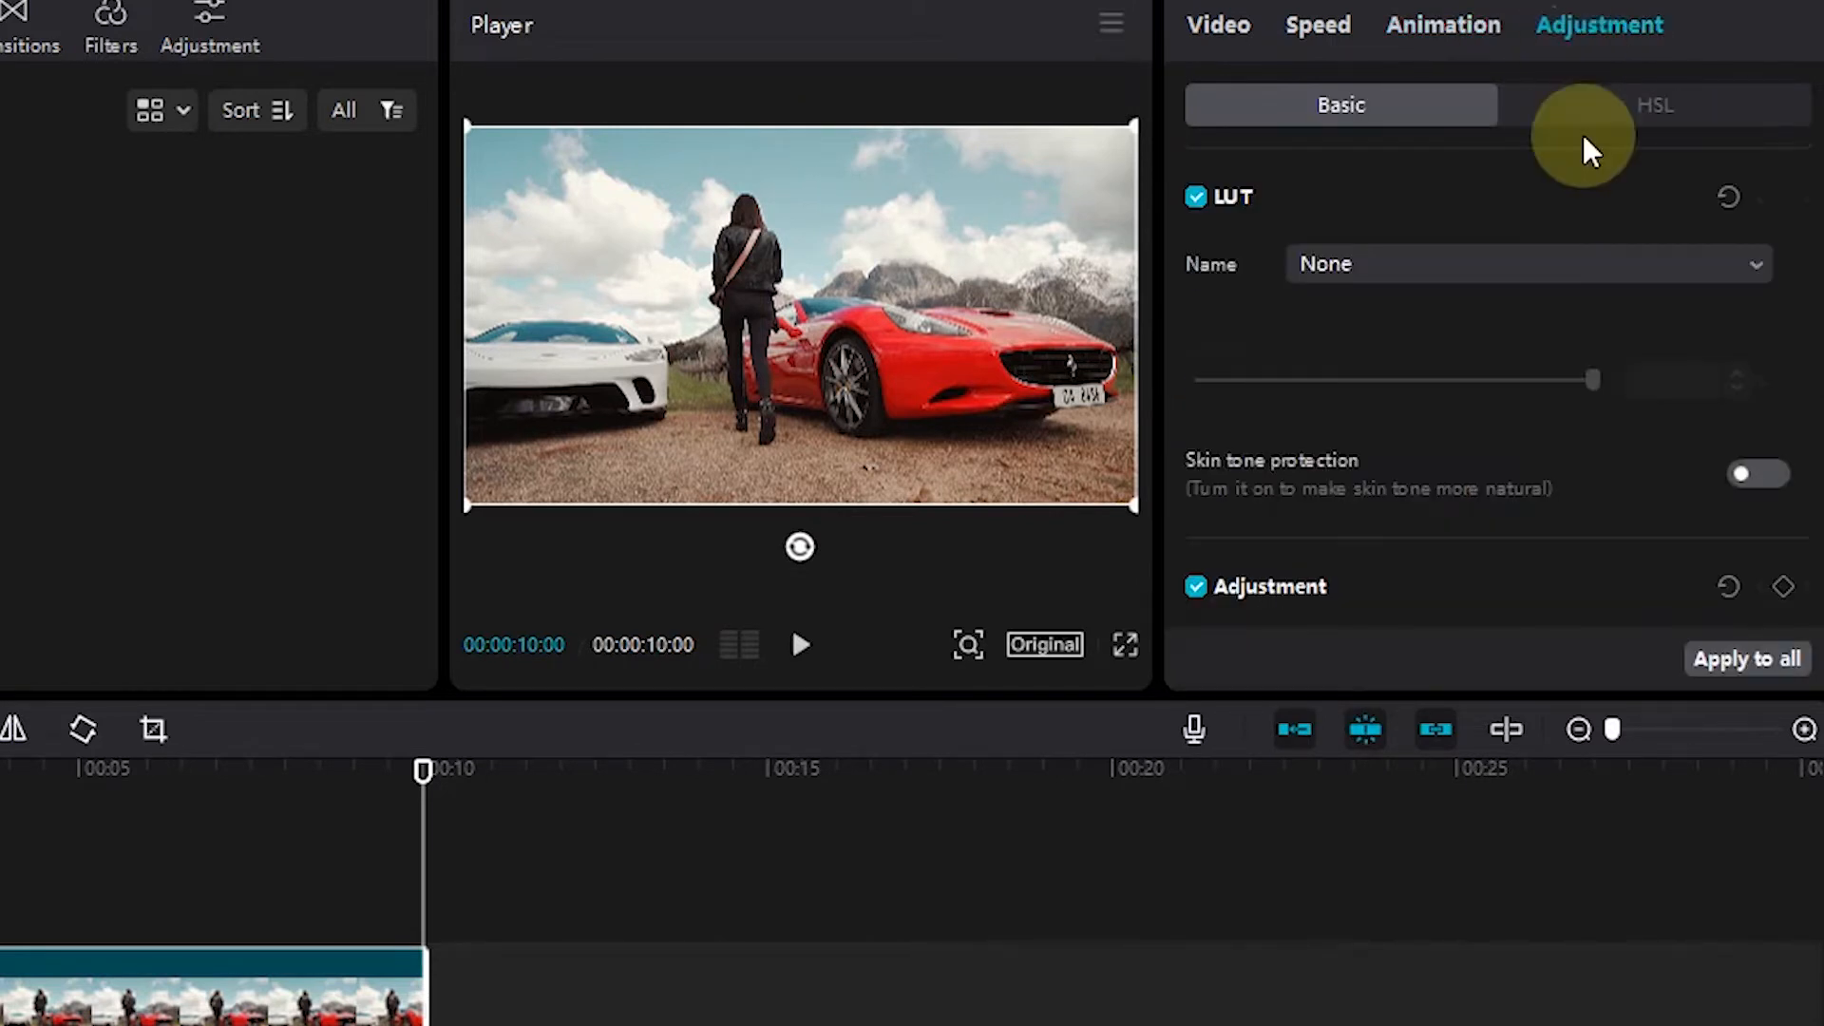
{"action": "left_click", "coordinate": [1520, 271]}
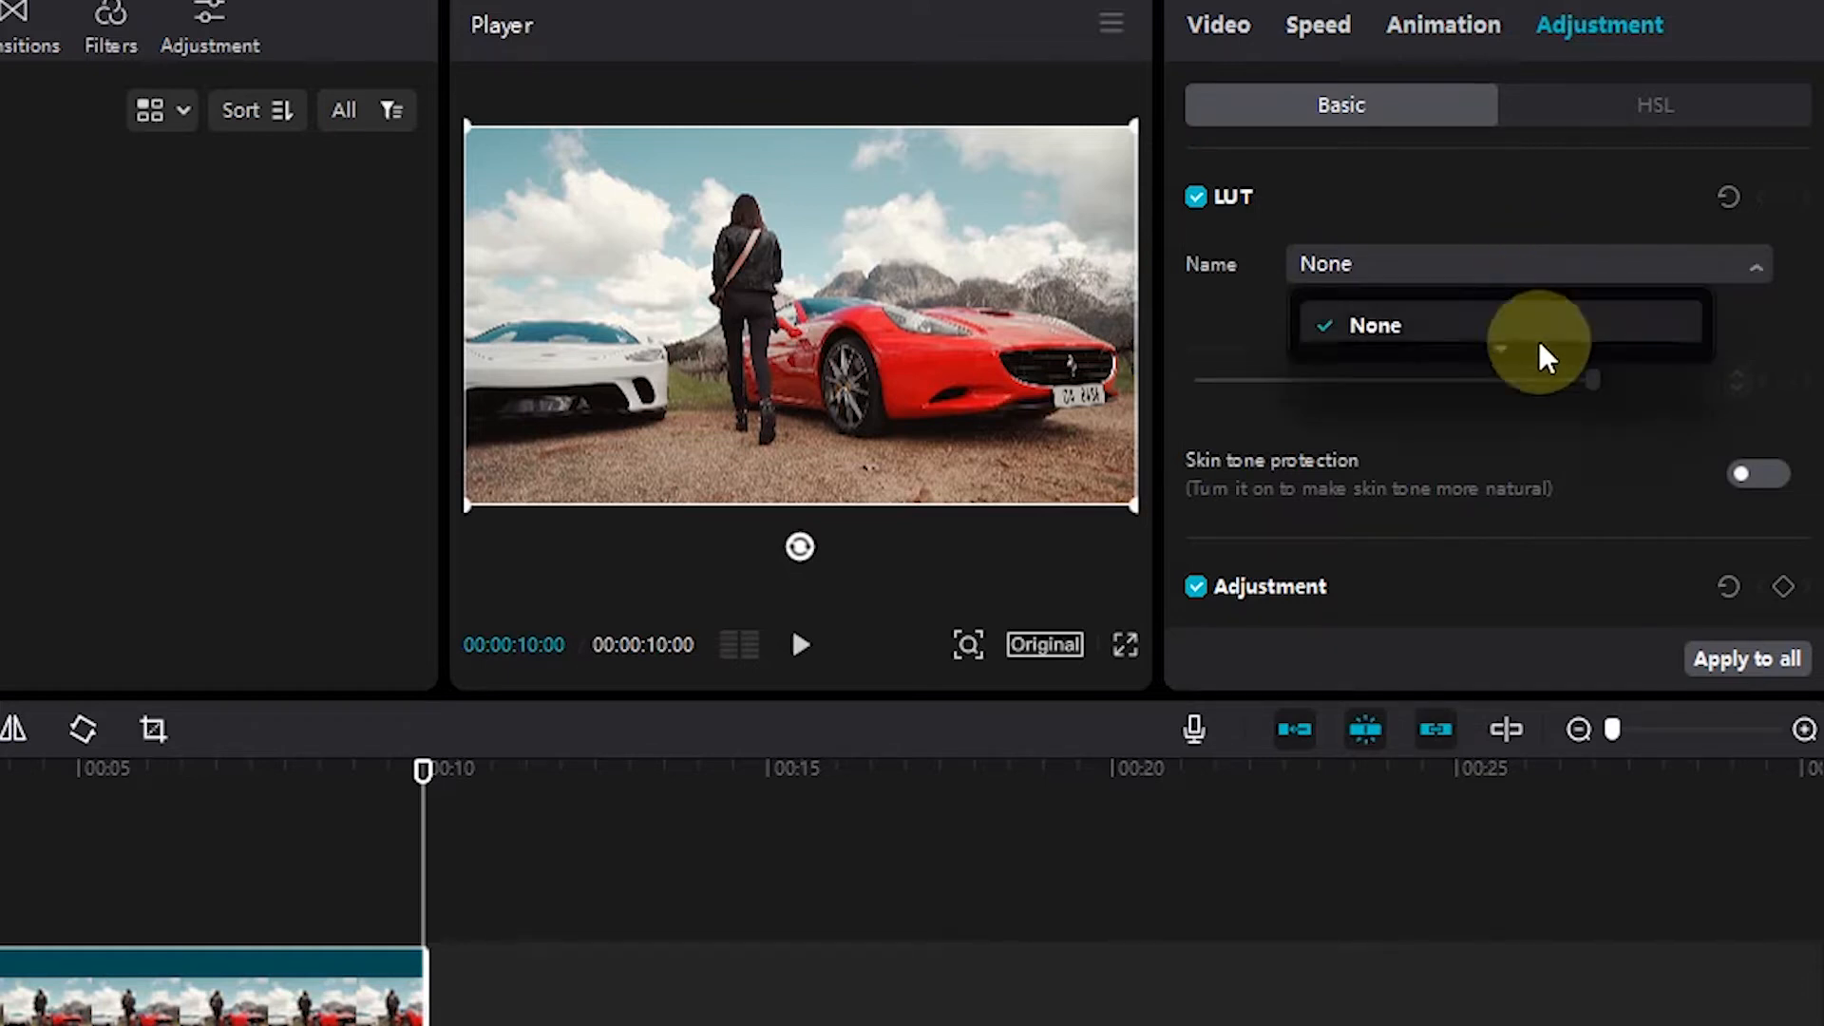
{"action": "left_click", "coordinate": [1222, 347]}
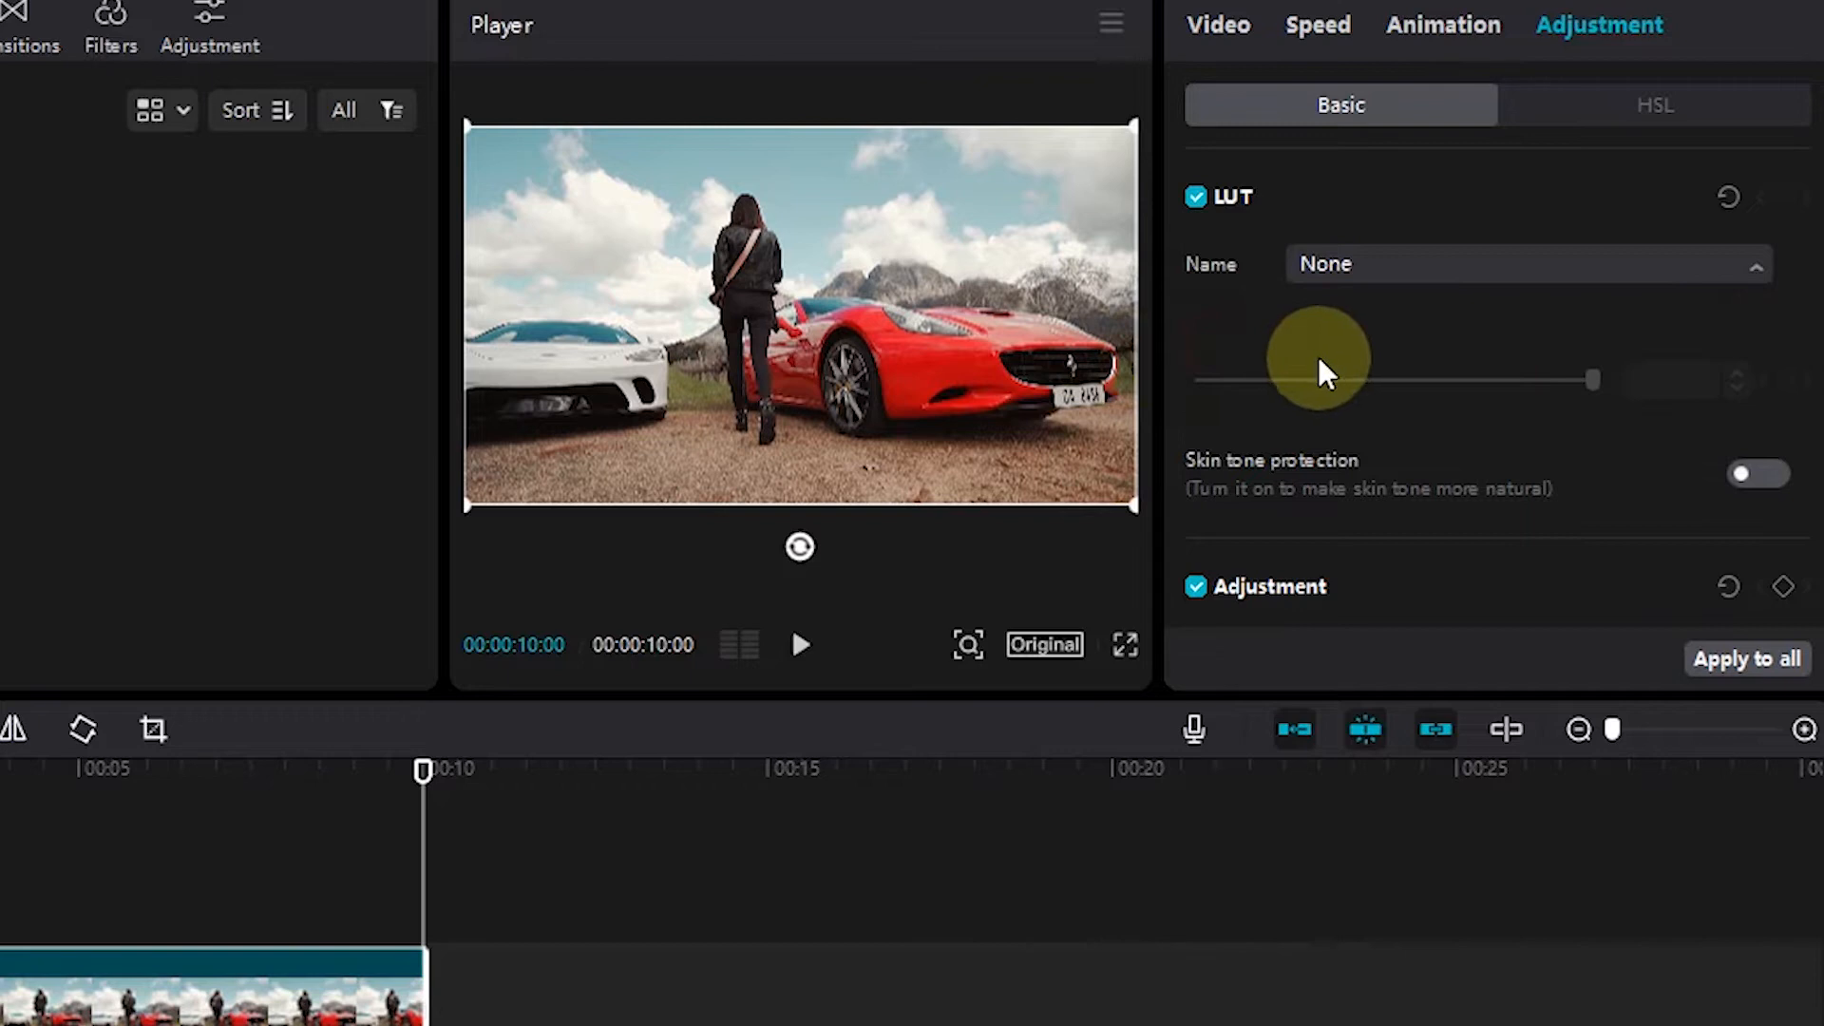
{"action": "scroll", "coordinate": [1327, 369], "scroll_direction": "down", "scroll_amount": 6}
{"action": "scroll", "coordinate": [1334, 371], "scroll_direction": "up", "scroll_amount": 5}
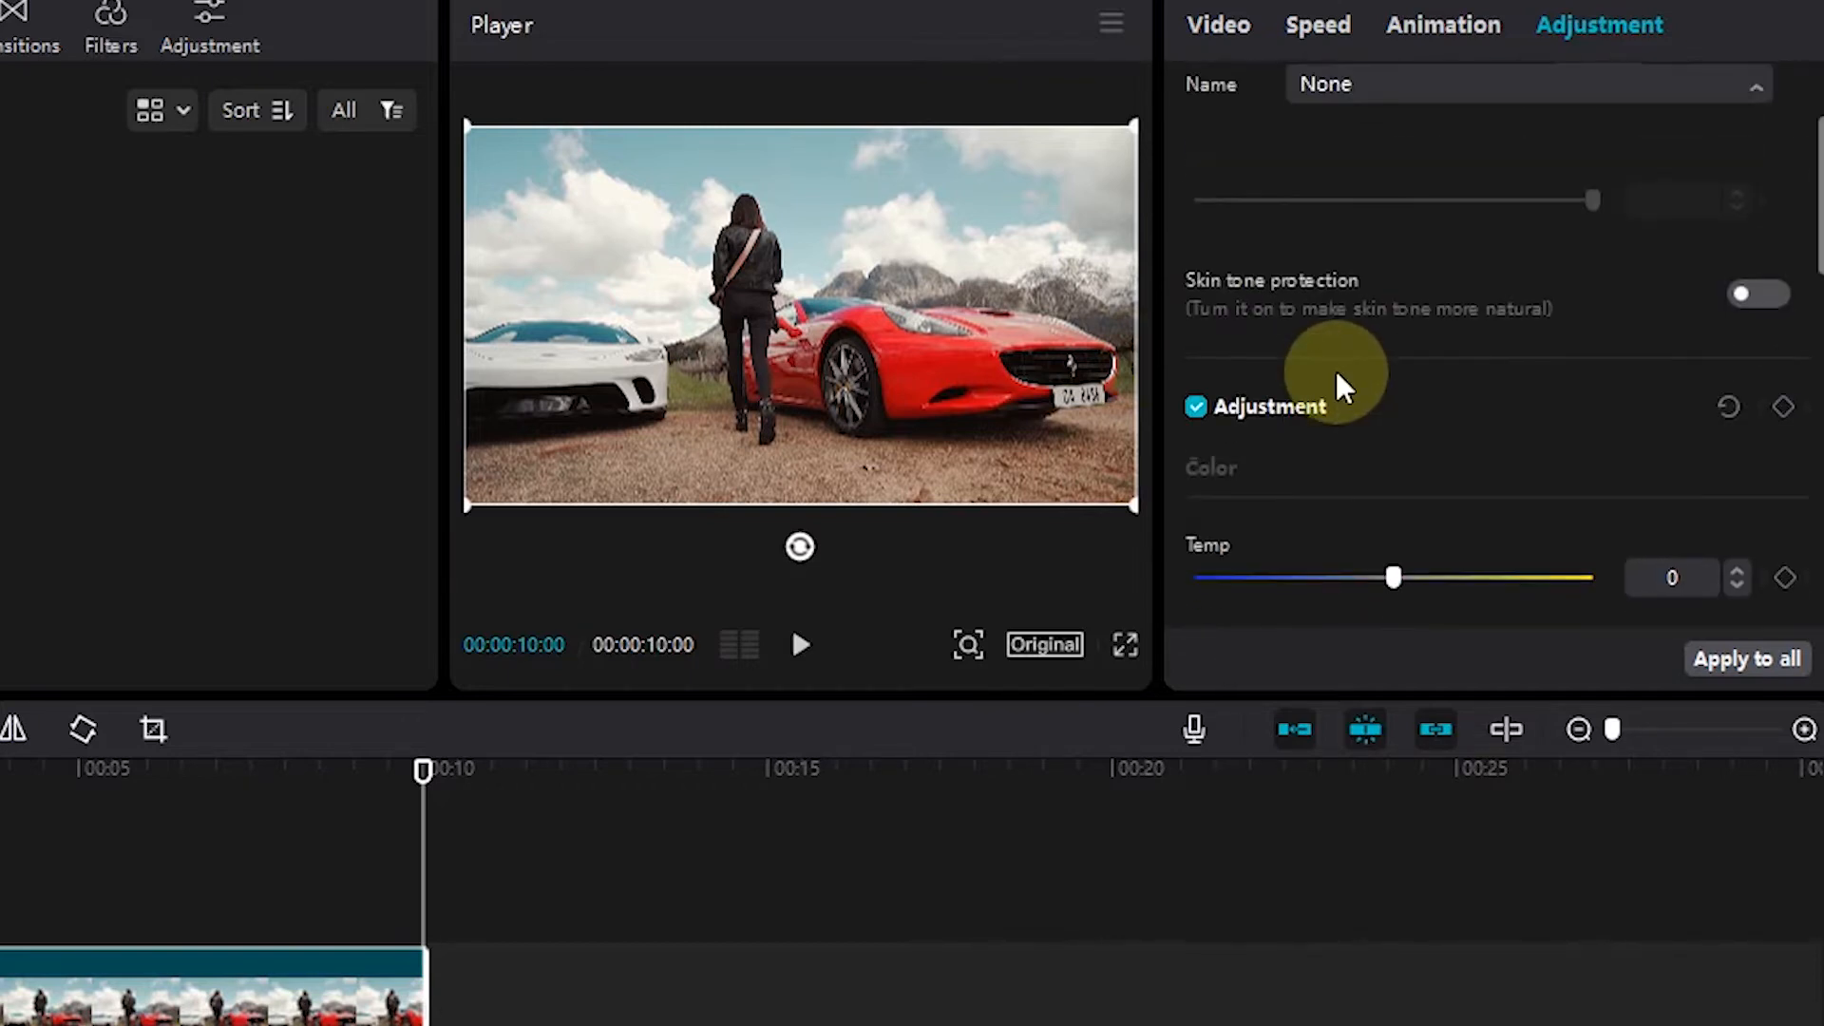
{"action": "scroll", "coordinate": [1804, 285], "scroll_direction": "down", "scroll_amount": 3}
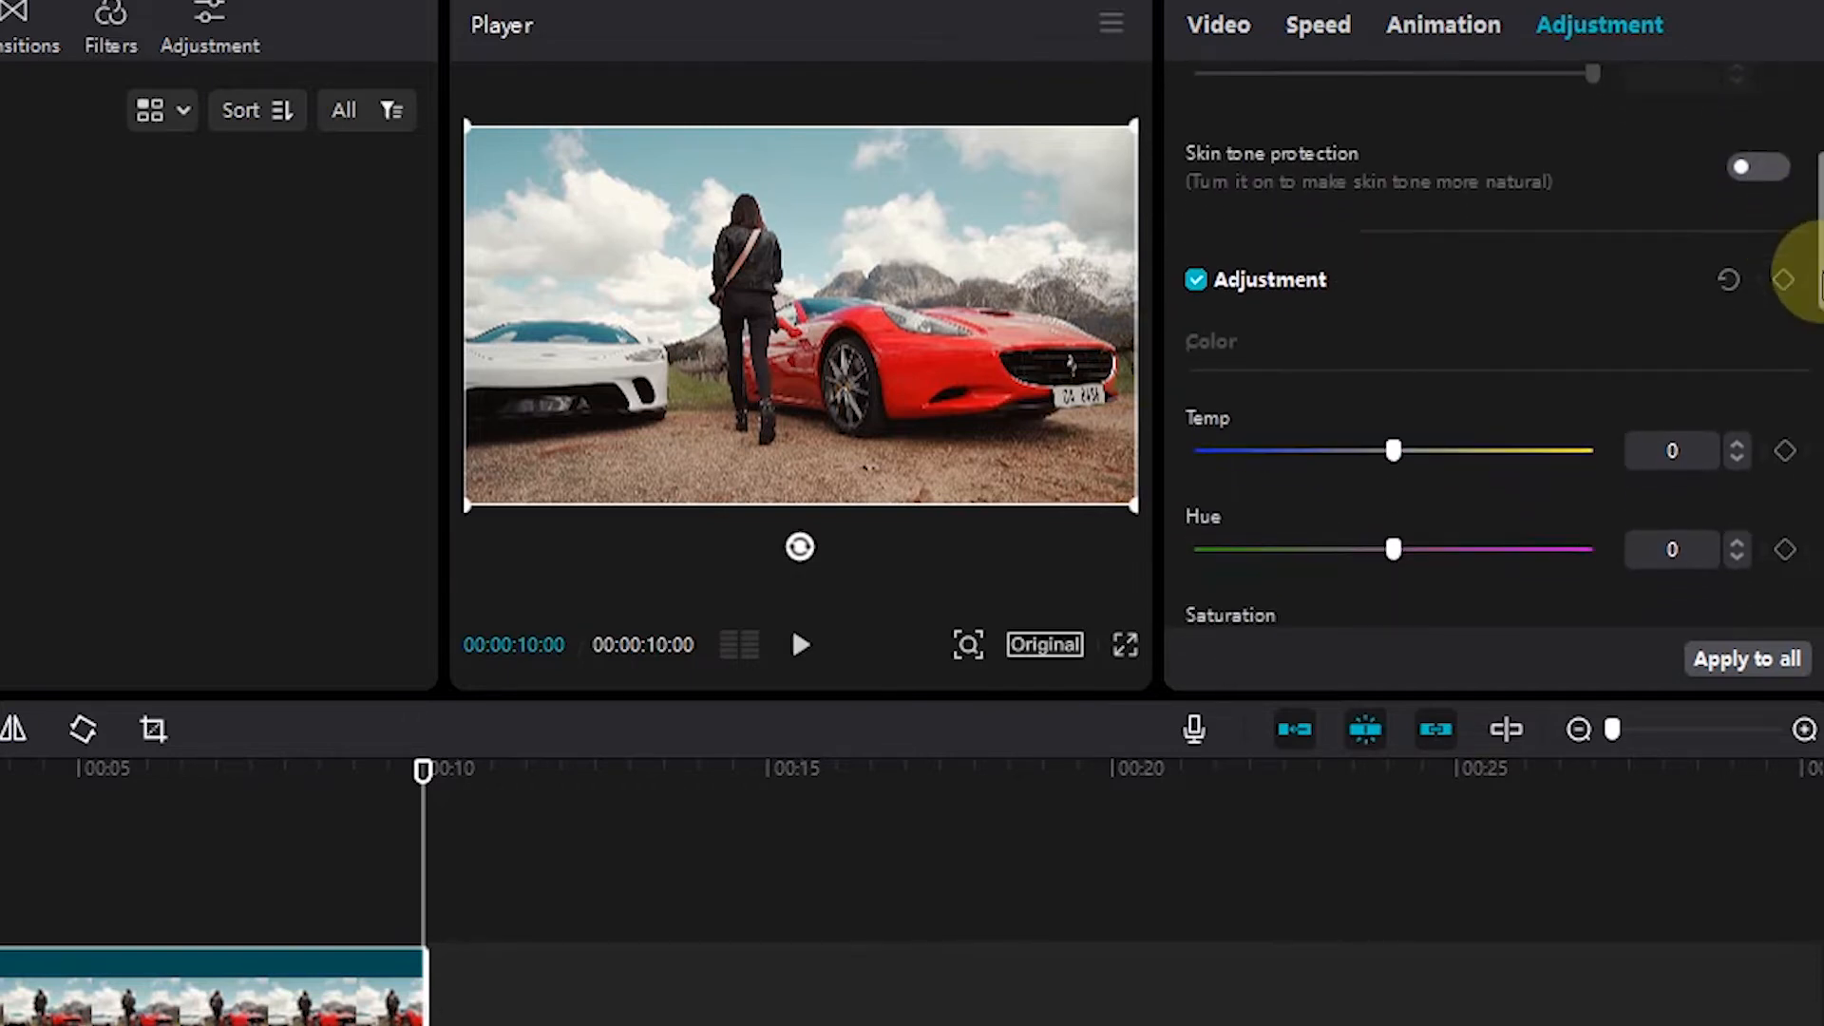
{"action": "scroll", "coordinate": [1805, 390], "scroll_direction": "down", "scroll_amount": 6}
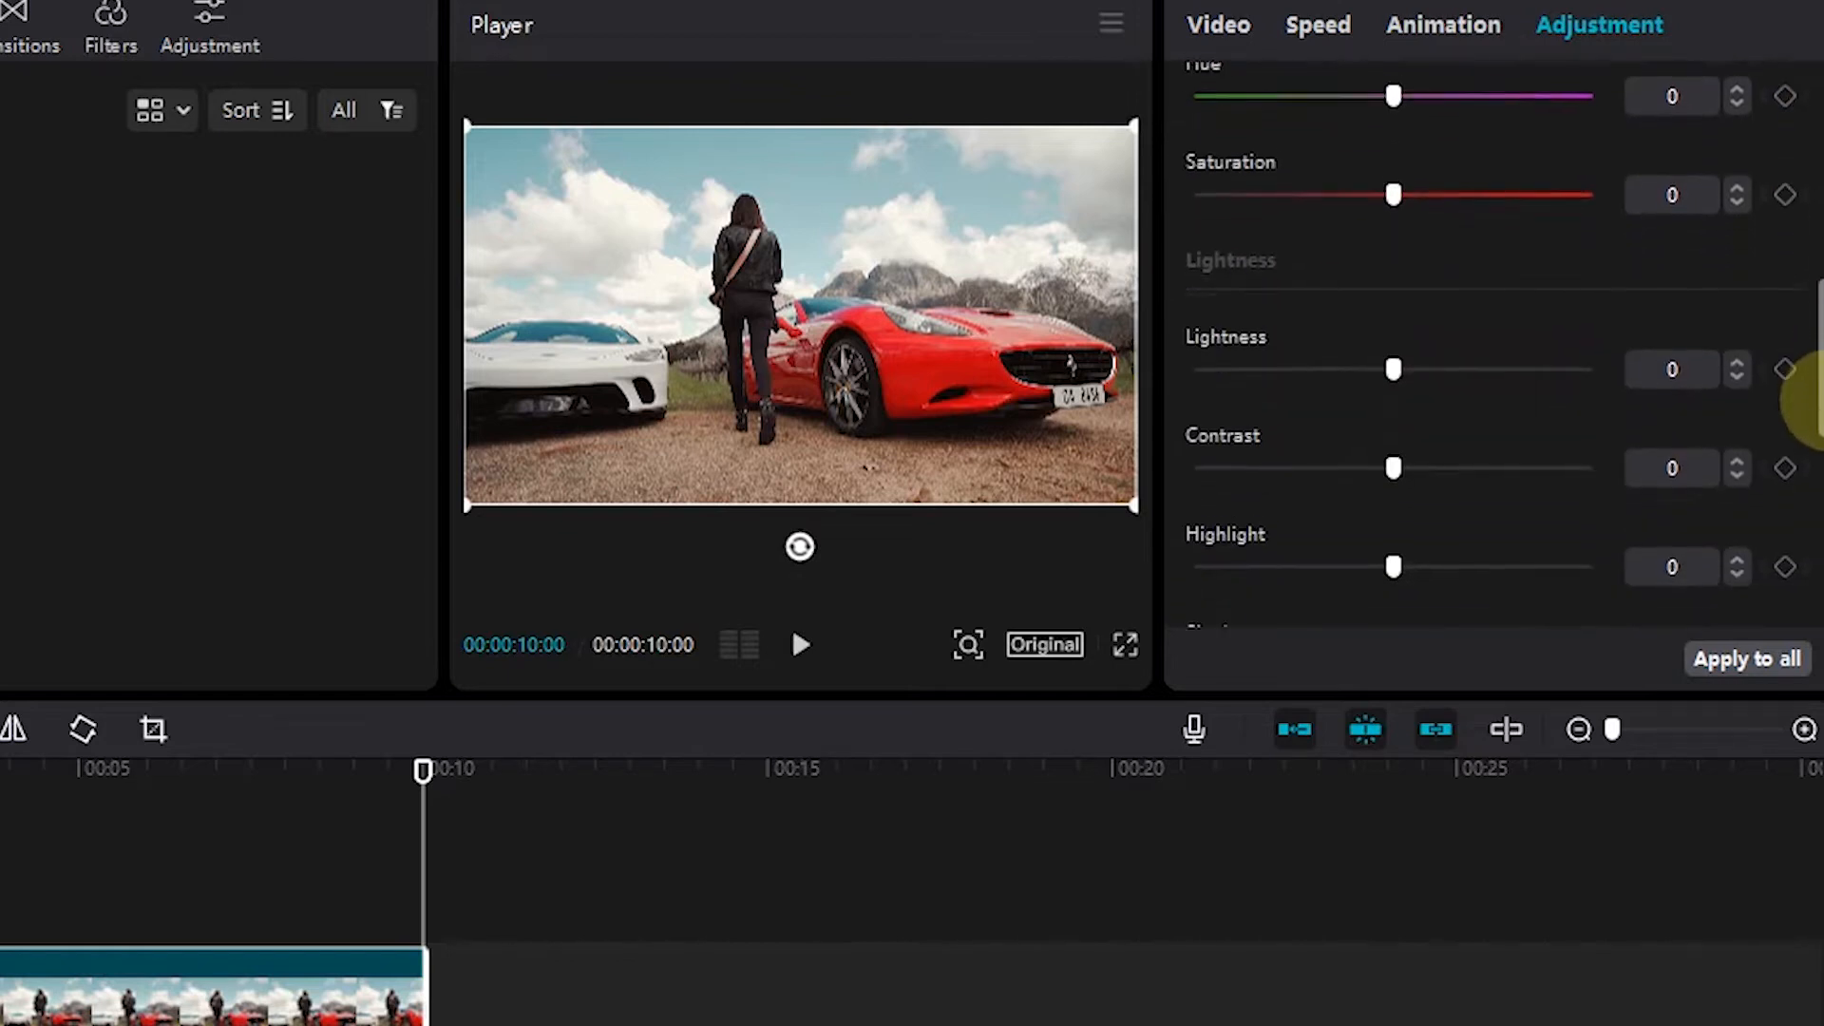
{"action": "scroll", "coordinate": [1792, 326], "scroll_direction": "up", "scroll_amount": 10}
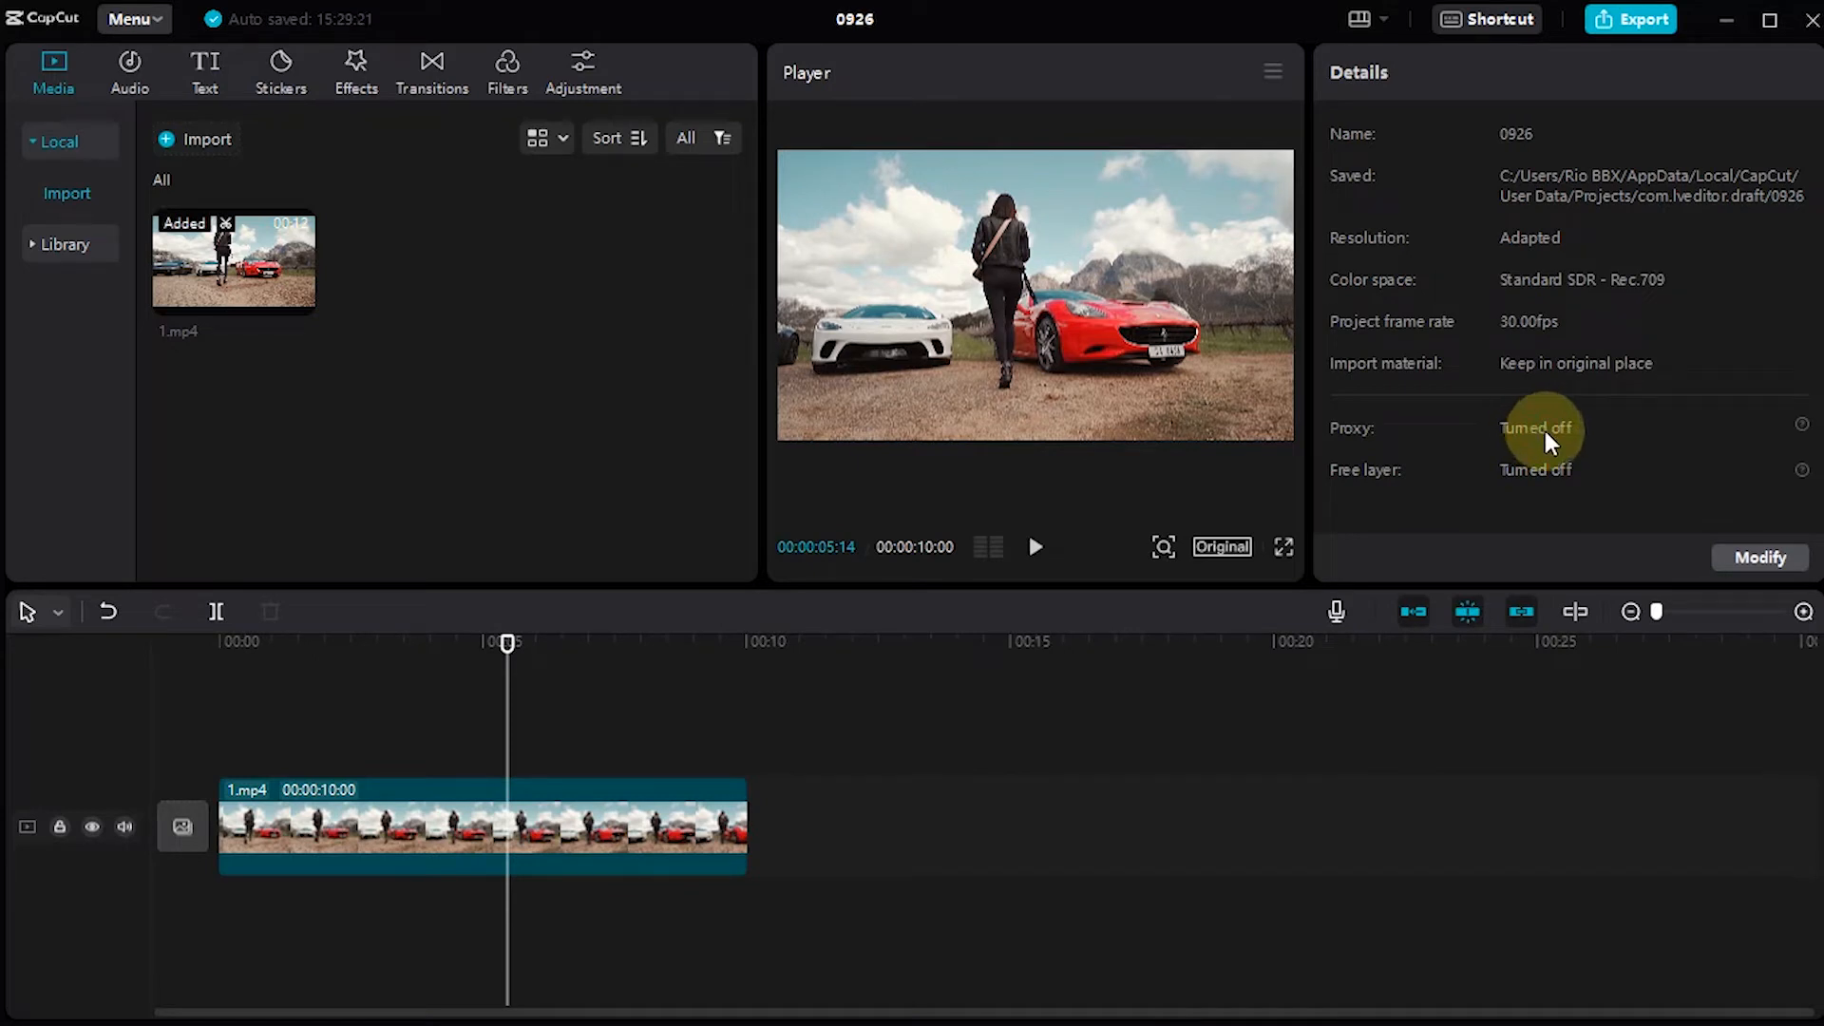
Turn on the project's proxy with a resolution of 540P in the performance settings and save
{"action": "scroll", "coordinate": [1548, 437], "scroll_direction": "down", "scroll_amount": 1}
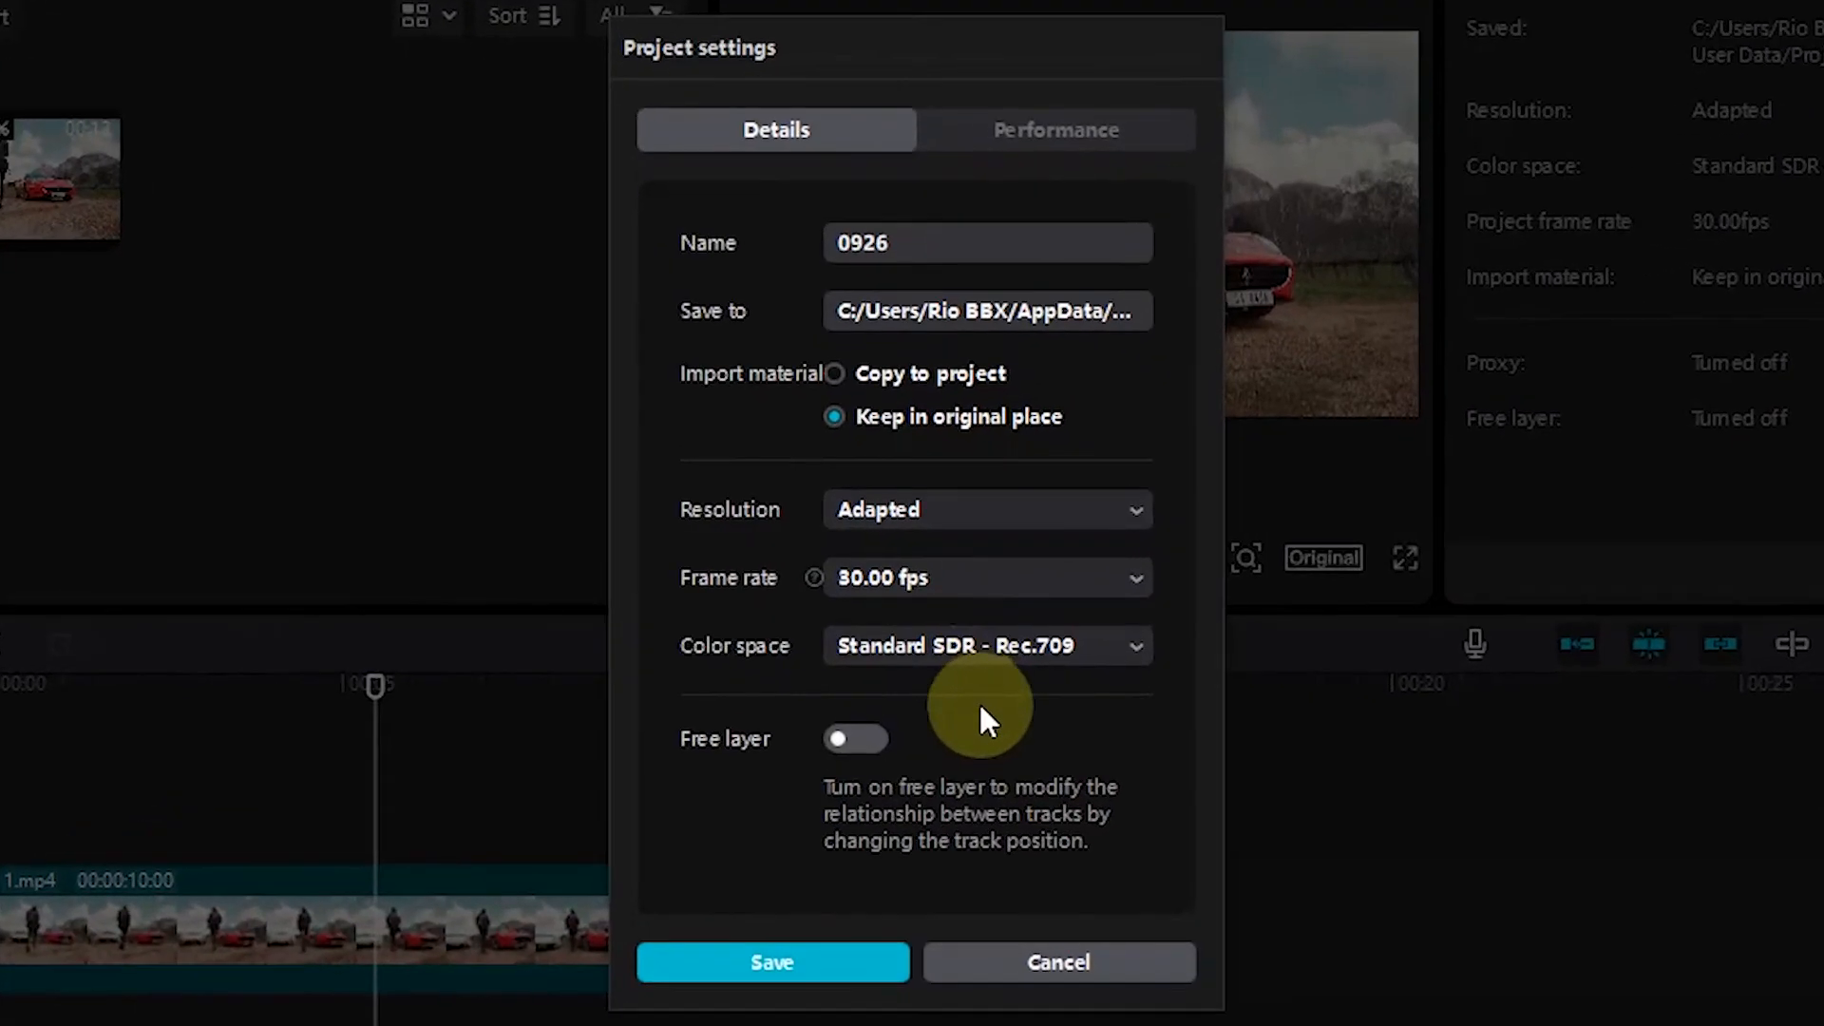
{"action": "left_click", "coordinate": [1048, 126]}
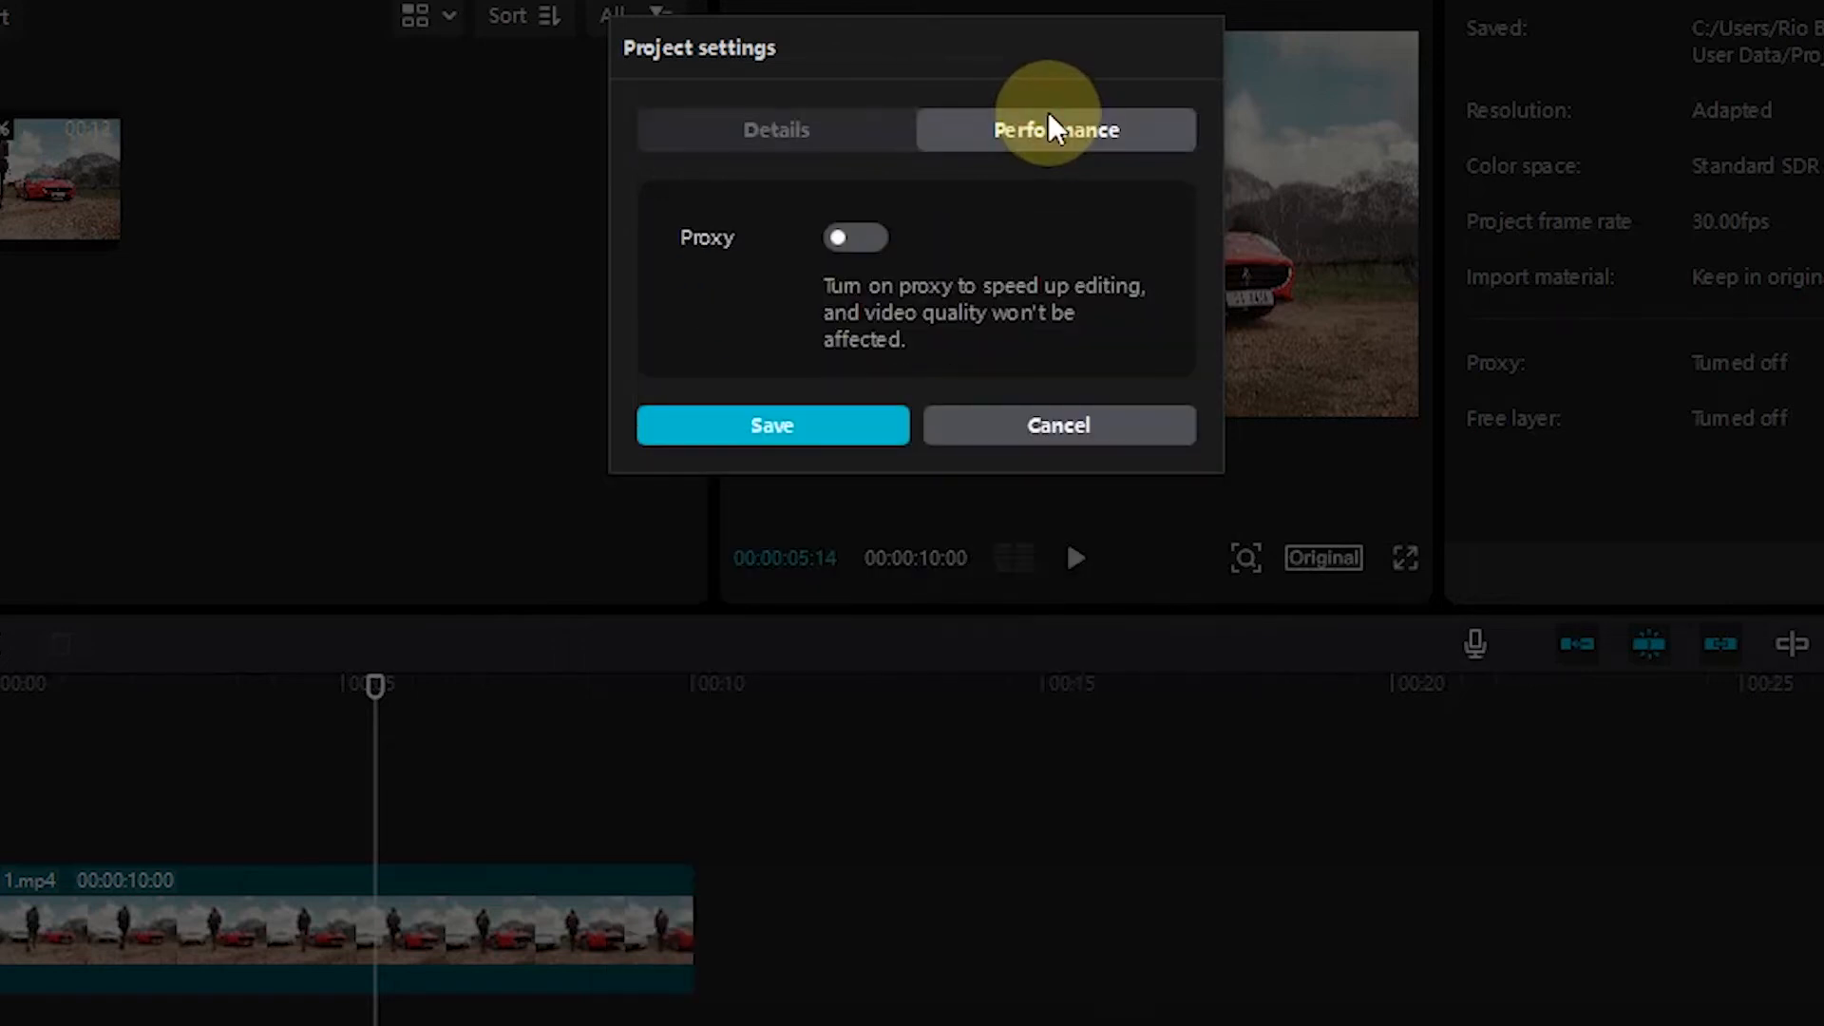
{"action": "left_click", "coordinate": [867, 237]}
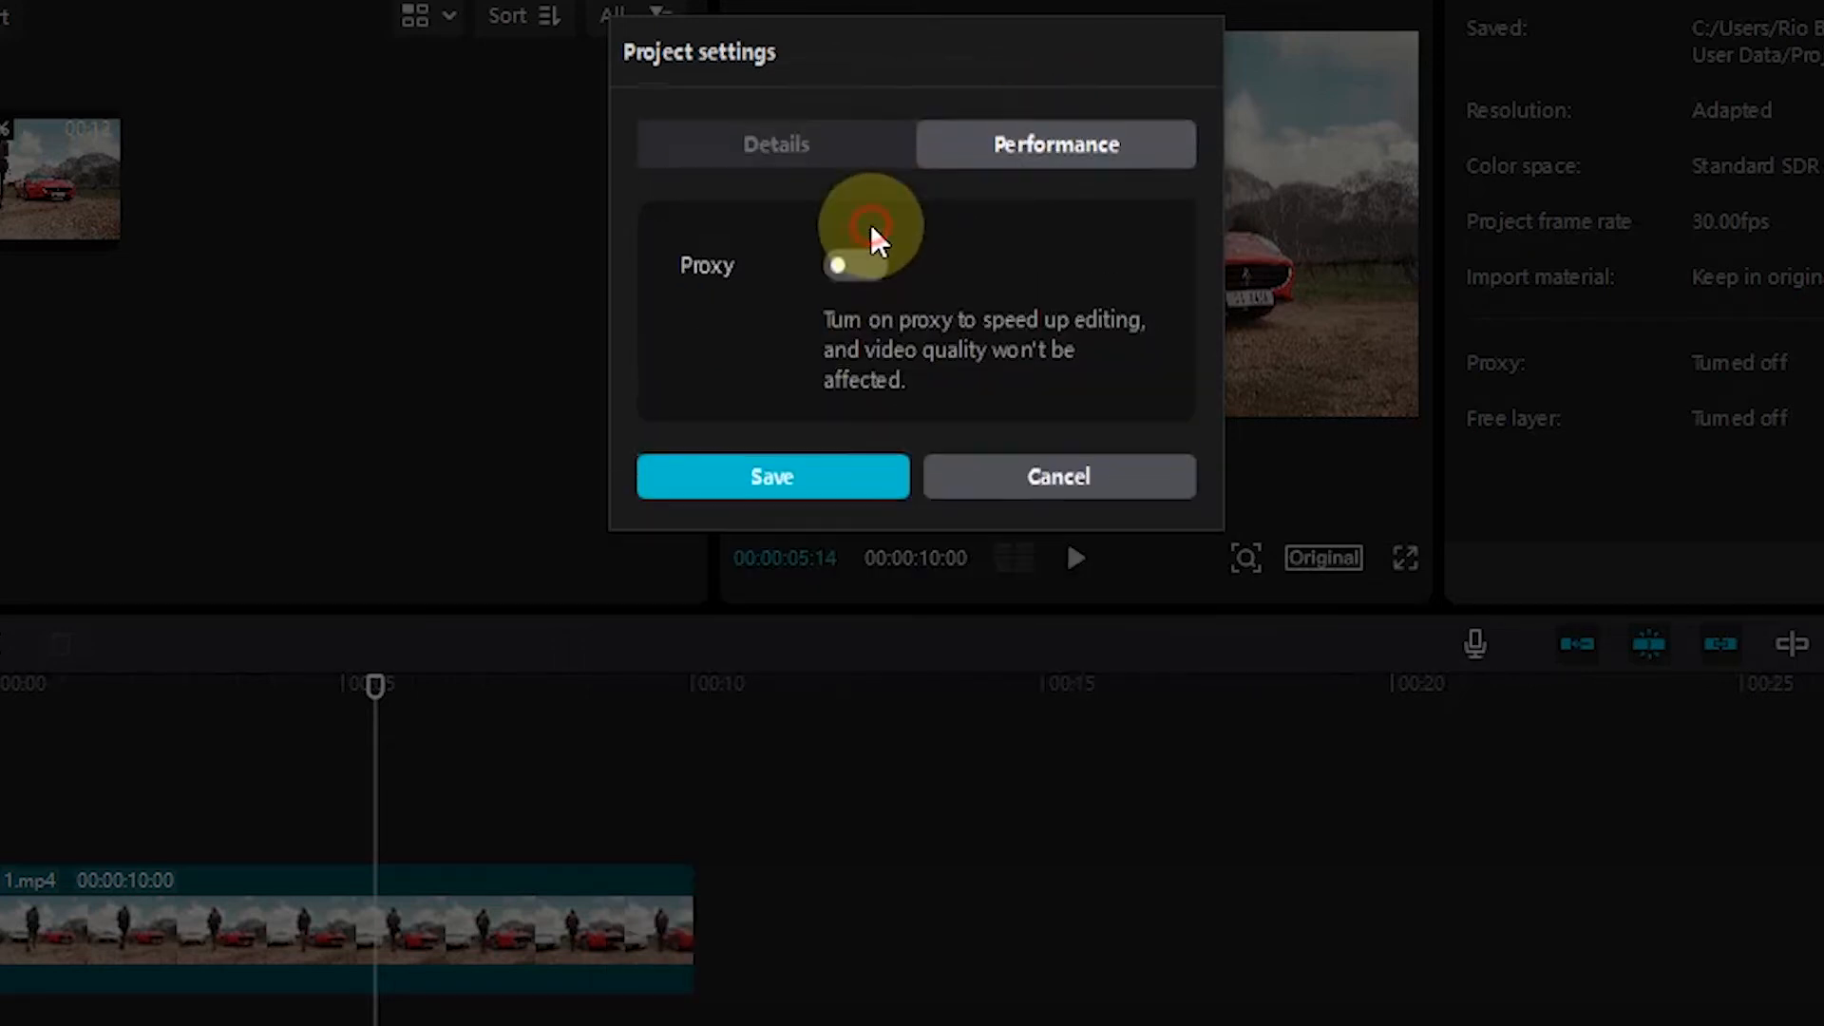
{"action": "left_click", "coordinate": [944, 317]}
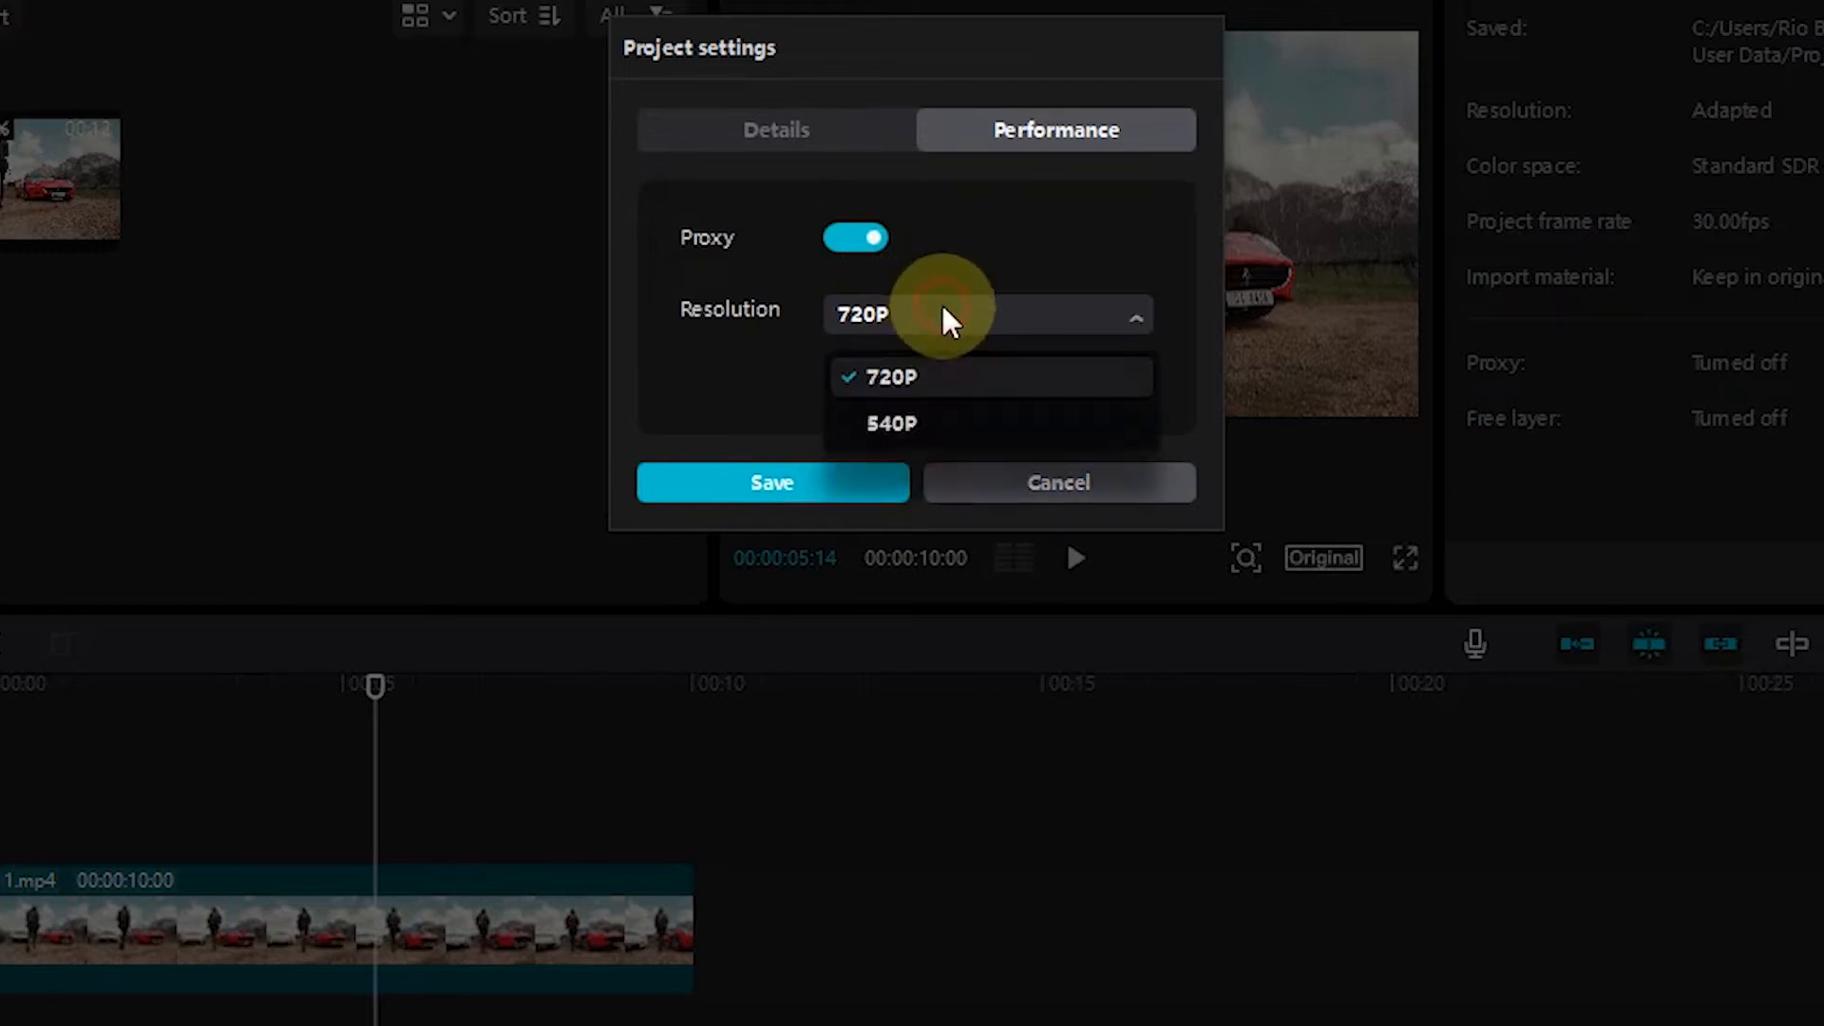
{"action": "left_click", "coordinate": [897, 424]}
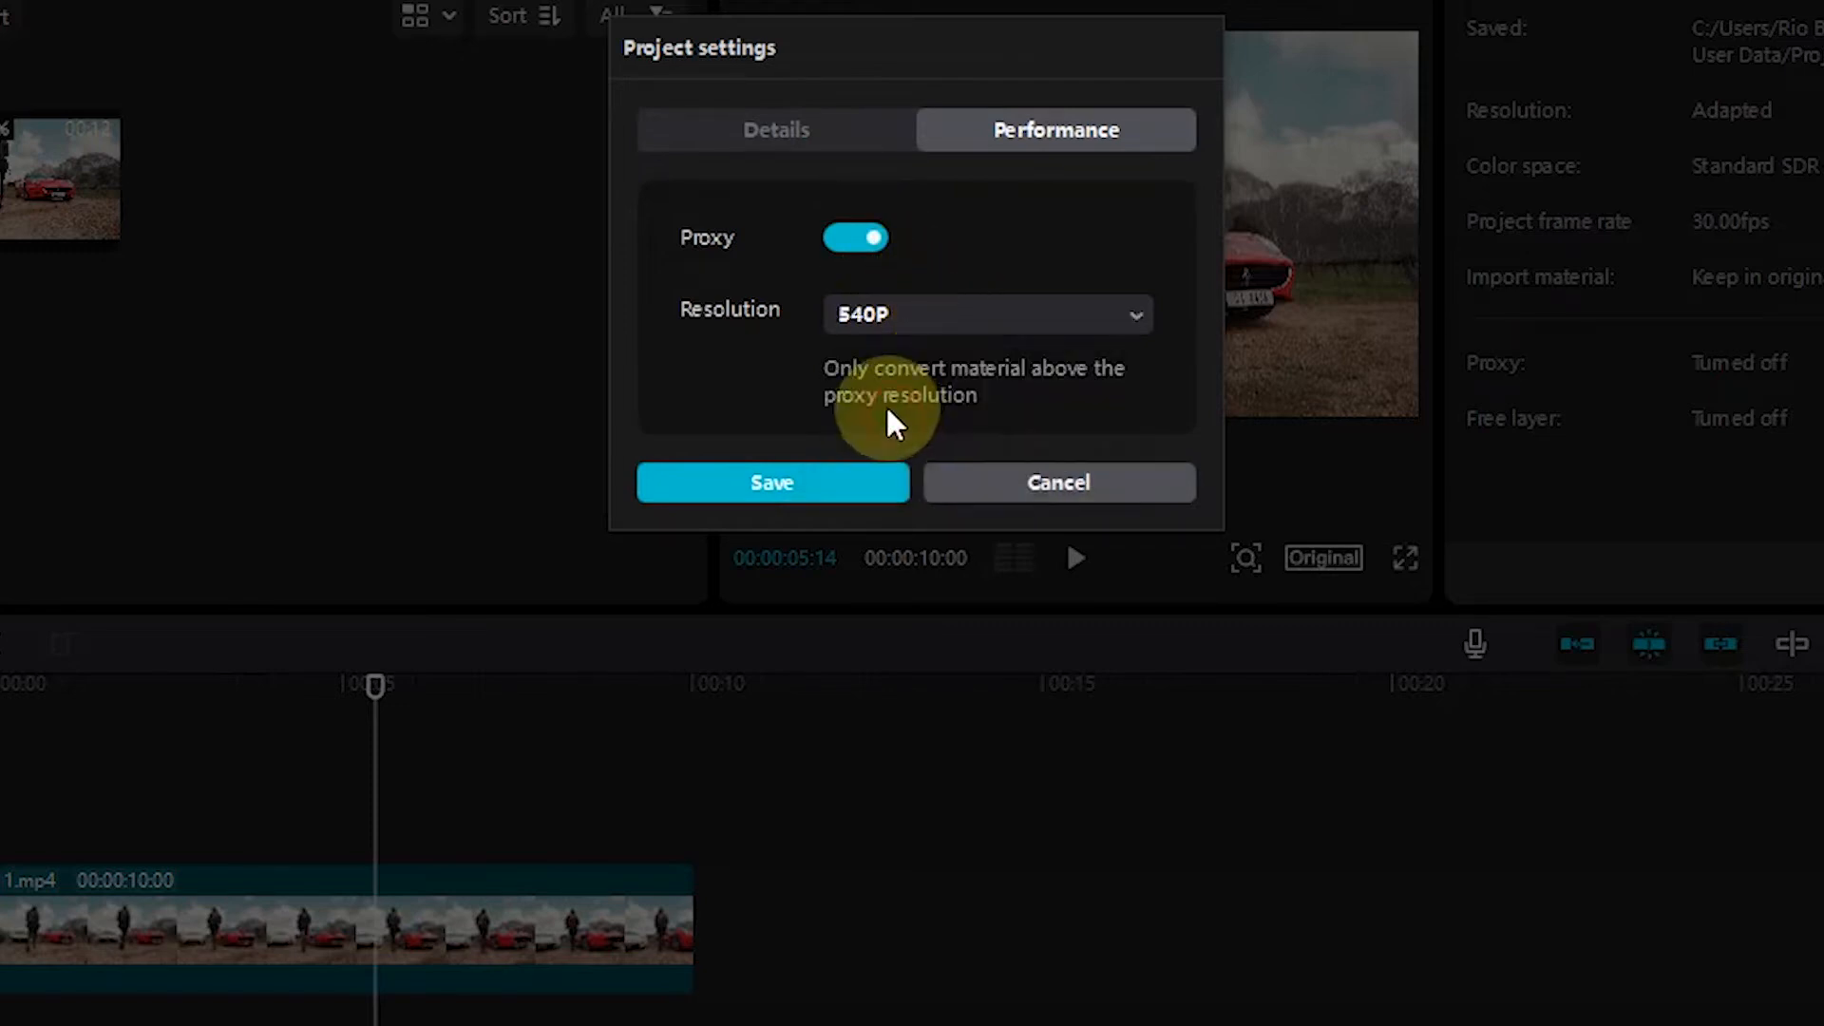
{"action": "left_click", "coordinate": [835, 486]}
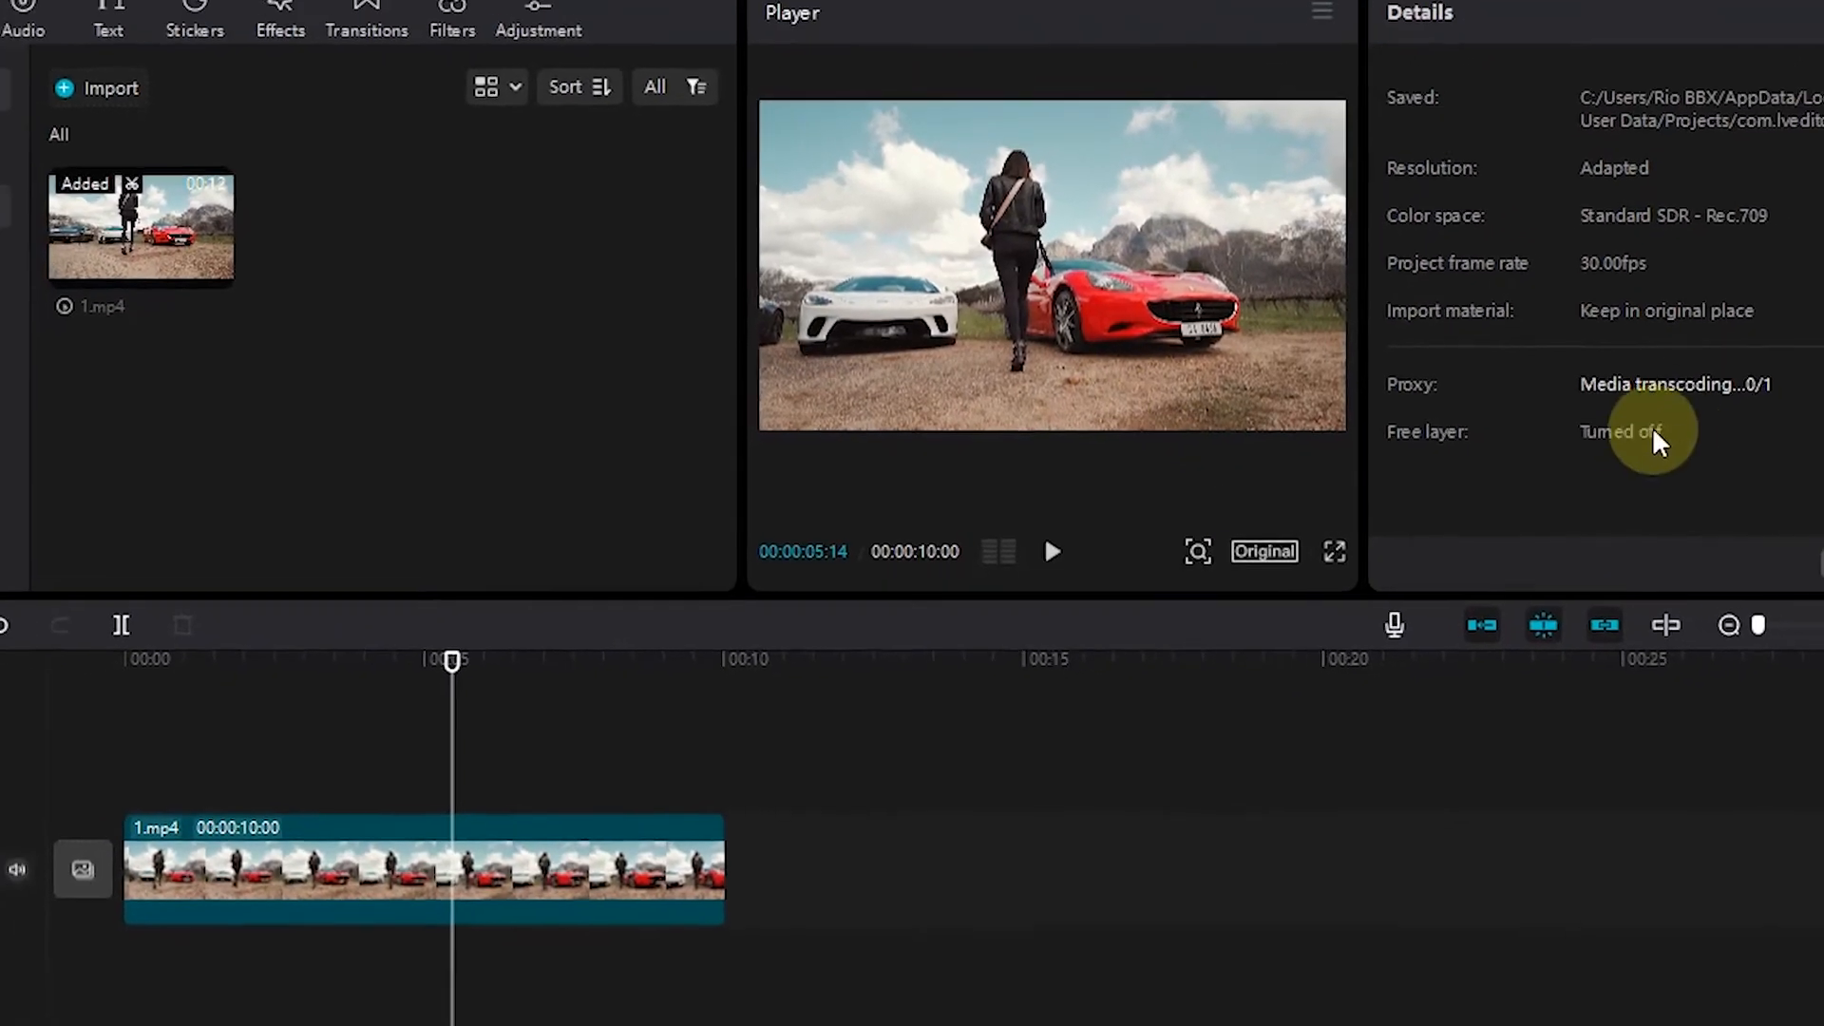
Try trimming the start of the timeline clip to 00:00:01:23 and undo the trim
{"action": "left_click_drag", "start_coordinate": [449, 661], "coordinate": [230, 661]}
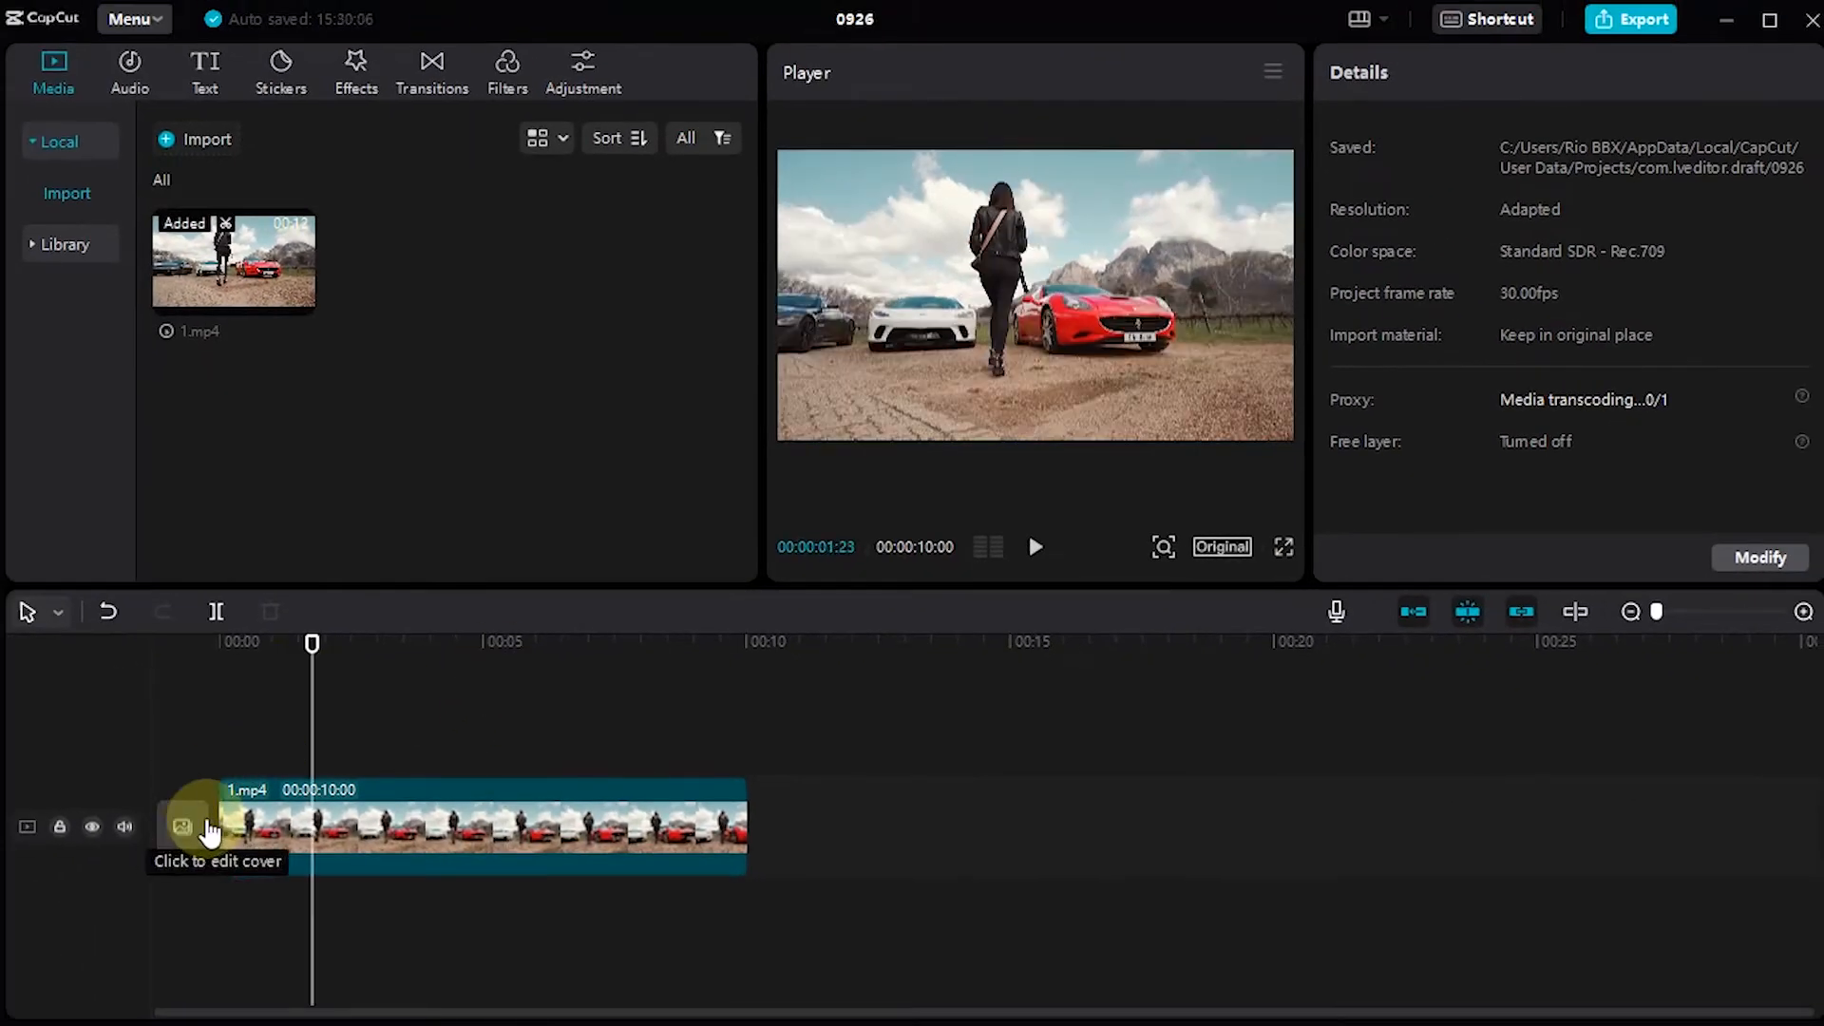
{"action": "left_click_drag", "start_coordinate": [223, 825], "coordinate": [312, 832]}
{"action": "key", "text": "ctrl+z"}
{"action": "key", "text": "ctrl+z"}
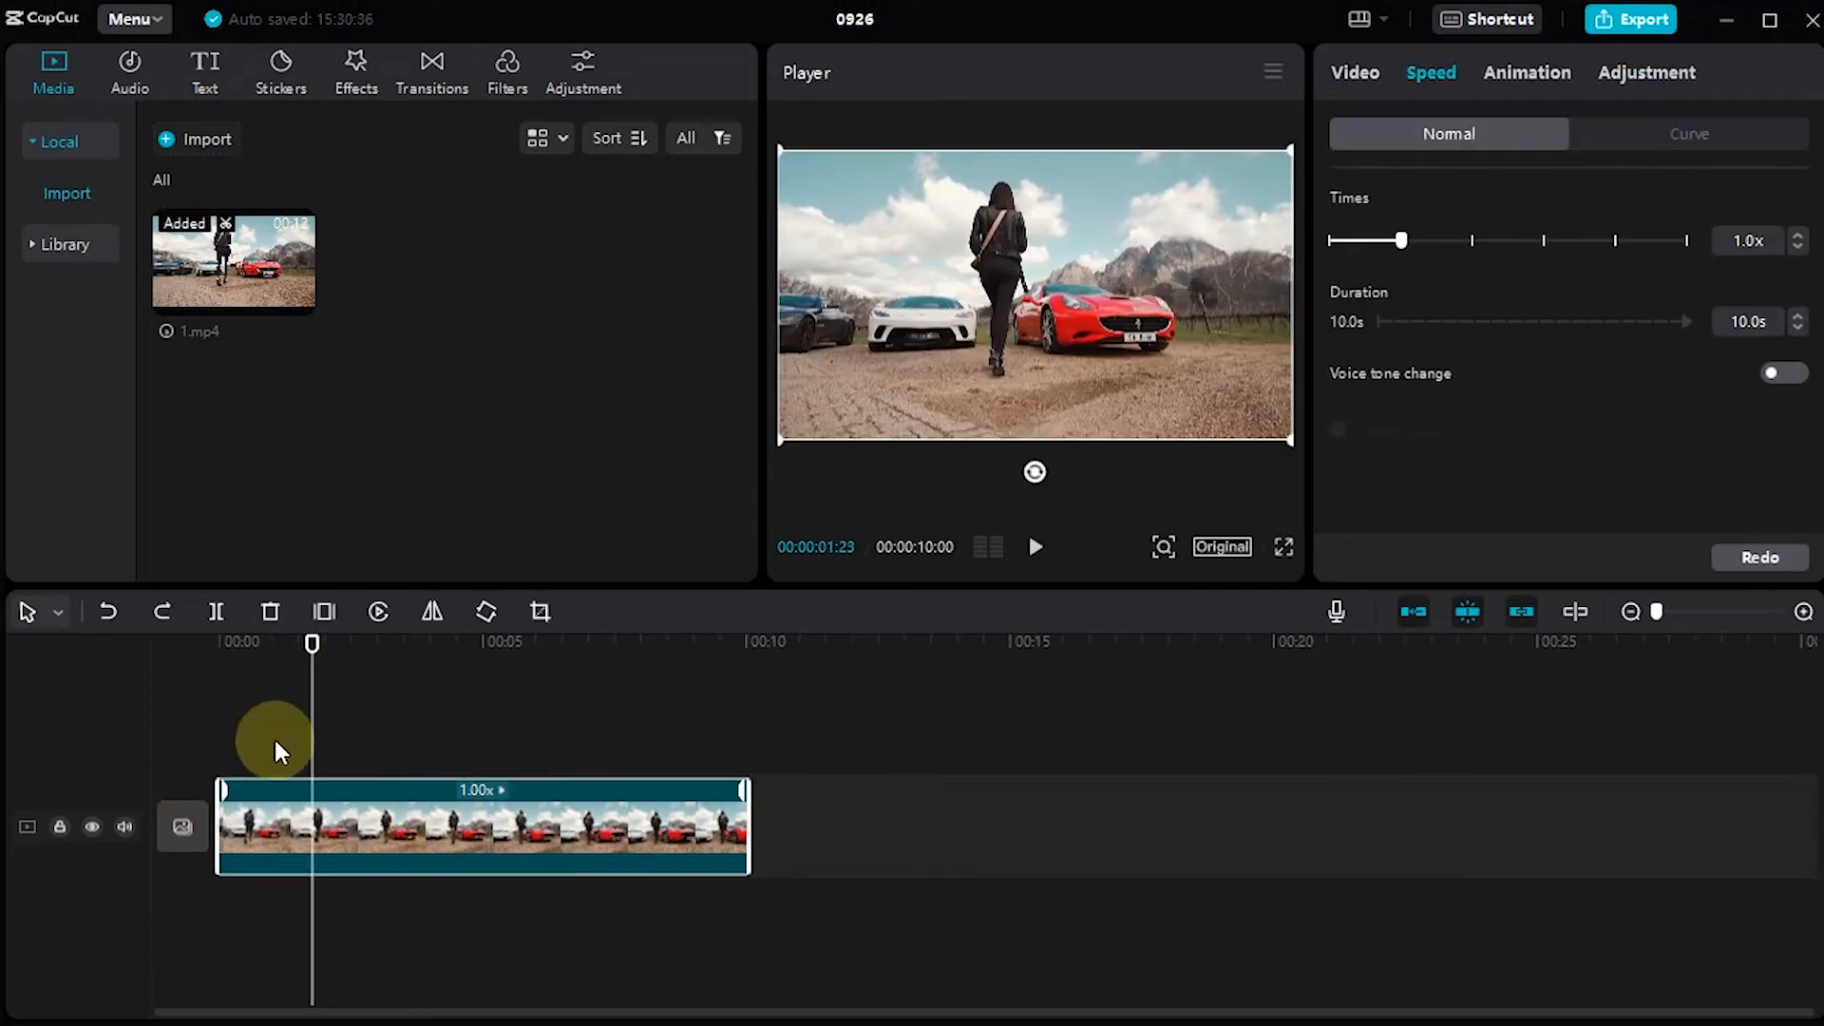
Split the timeline clip at 00:00:01:23 with the Split tool and switch back to the Select tool
{"action": "left_click", "coordinate": [61, 614]}
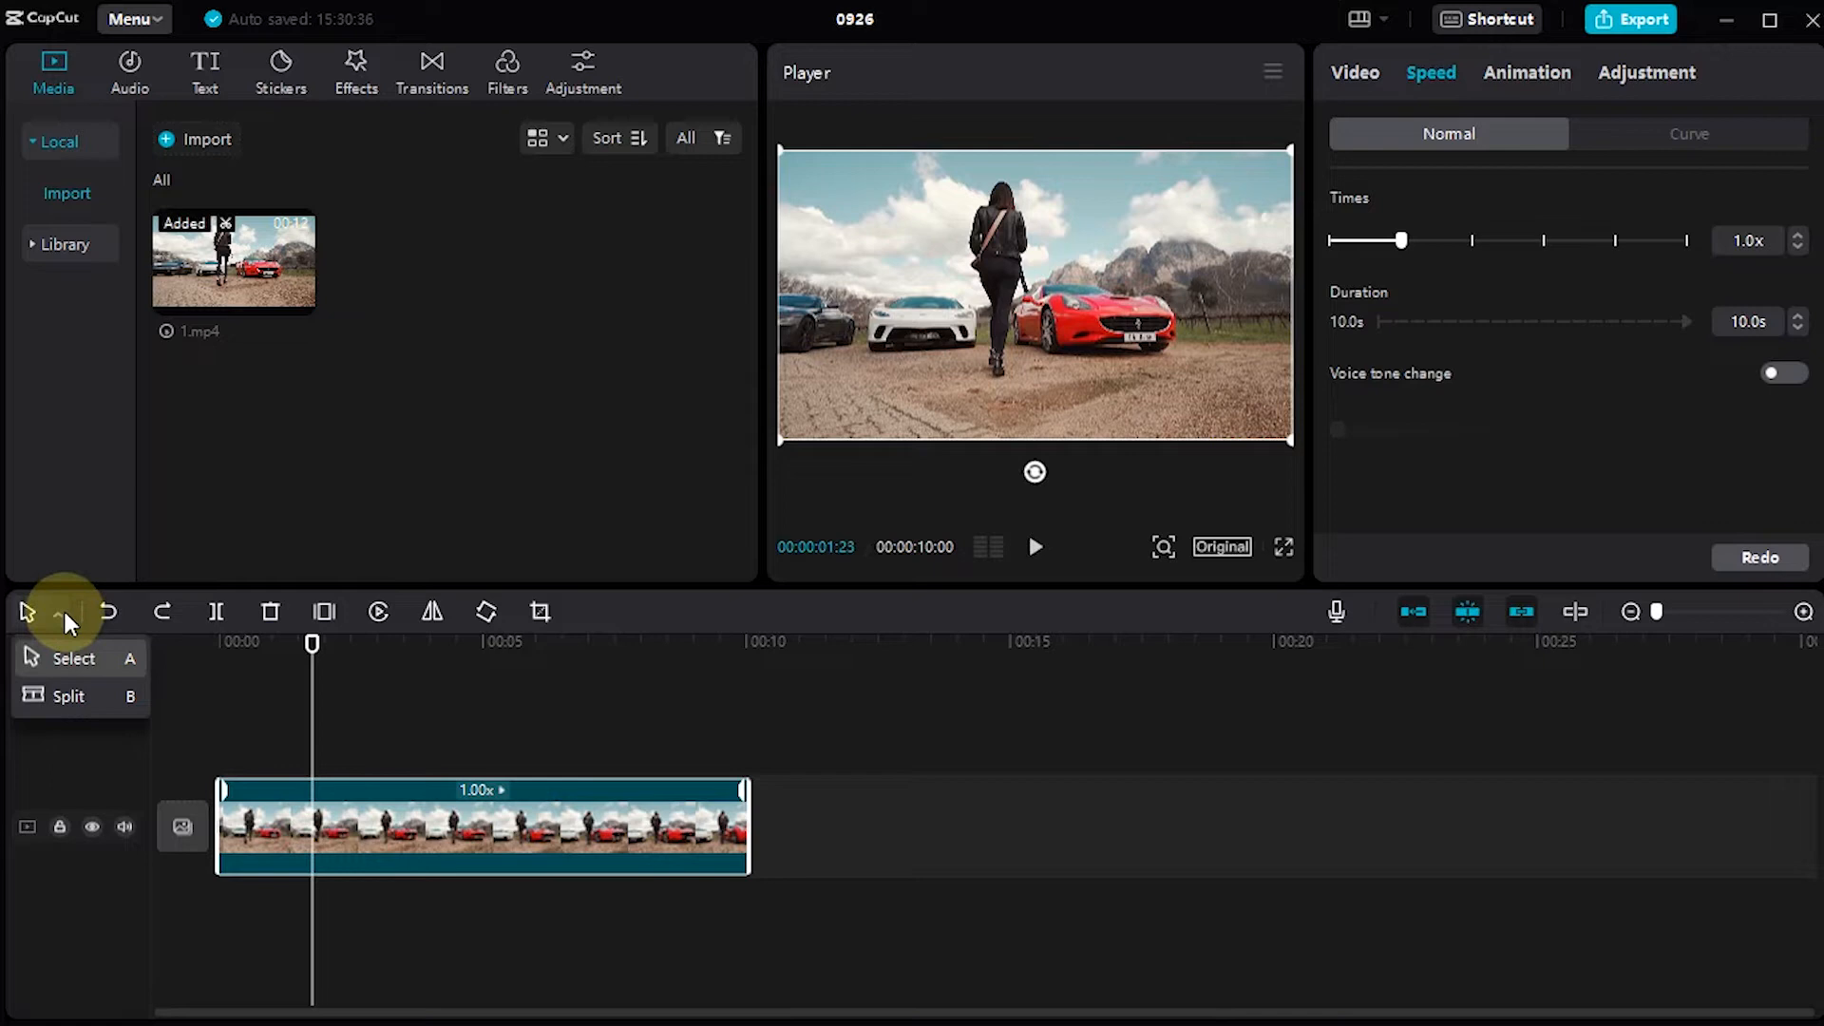
{"action": "left_click", "coordinate": [76, 694]}
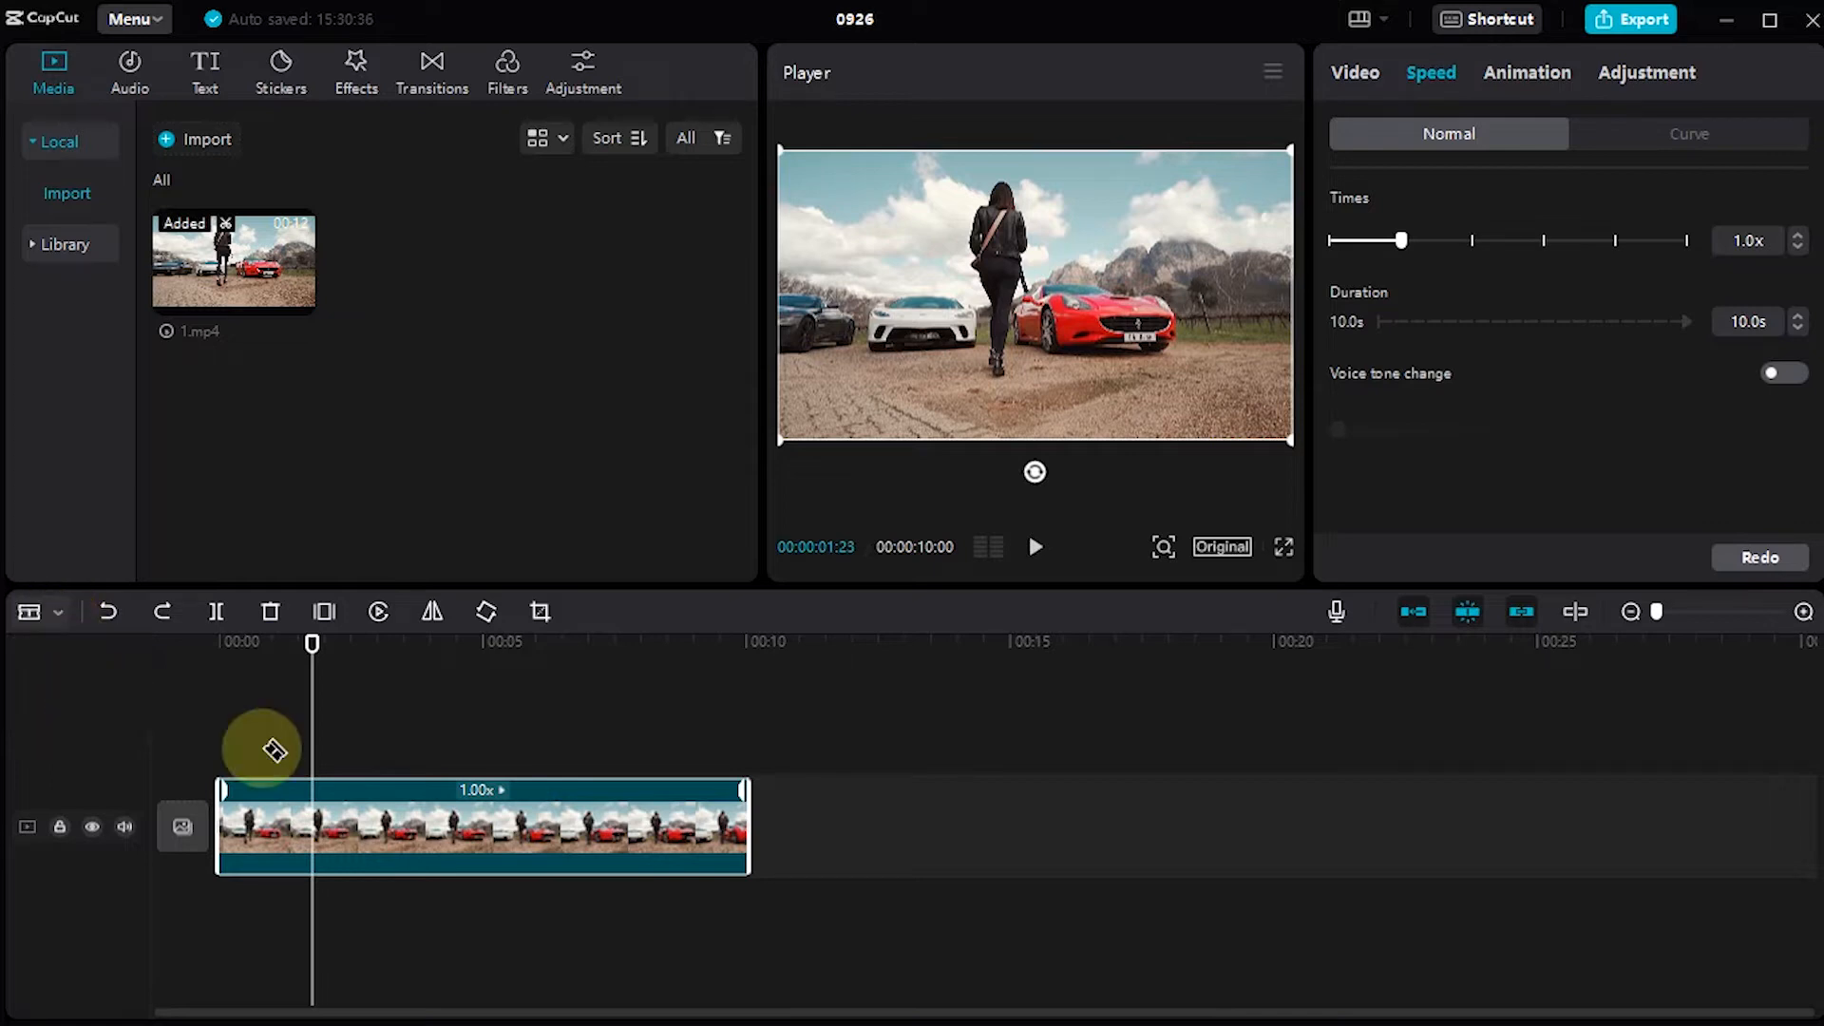
{"action": "left_click", "coordinate": [315, 824]}
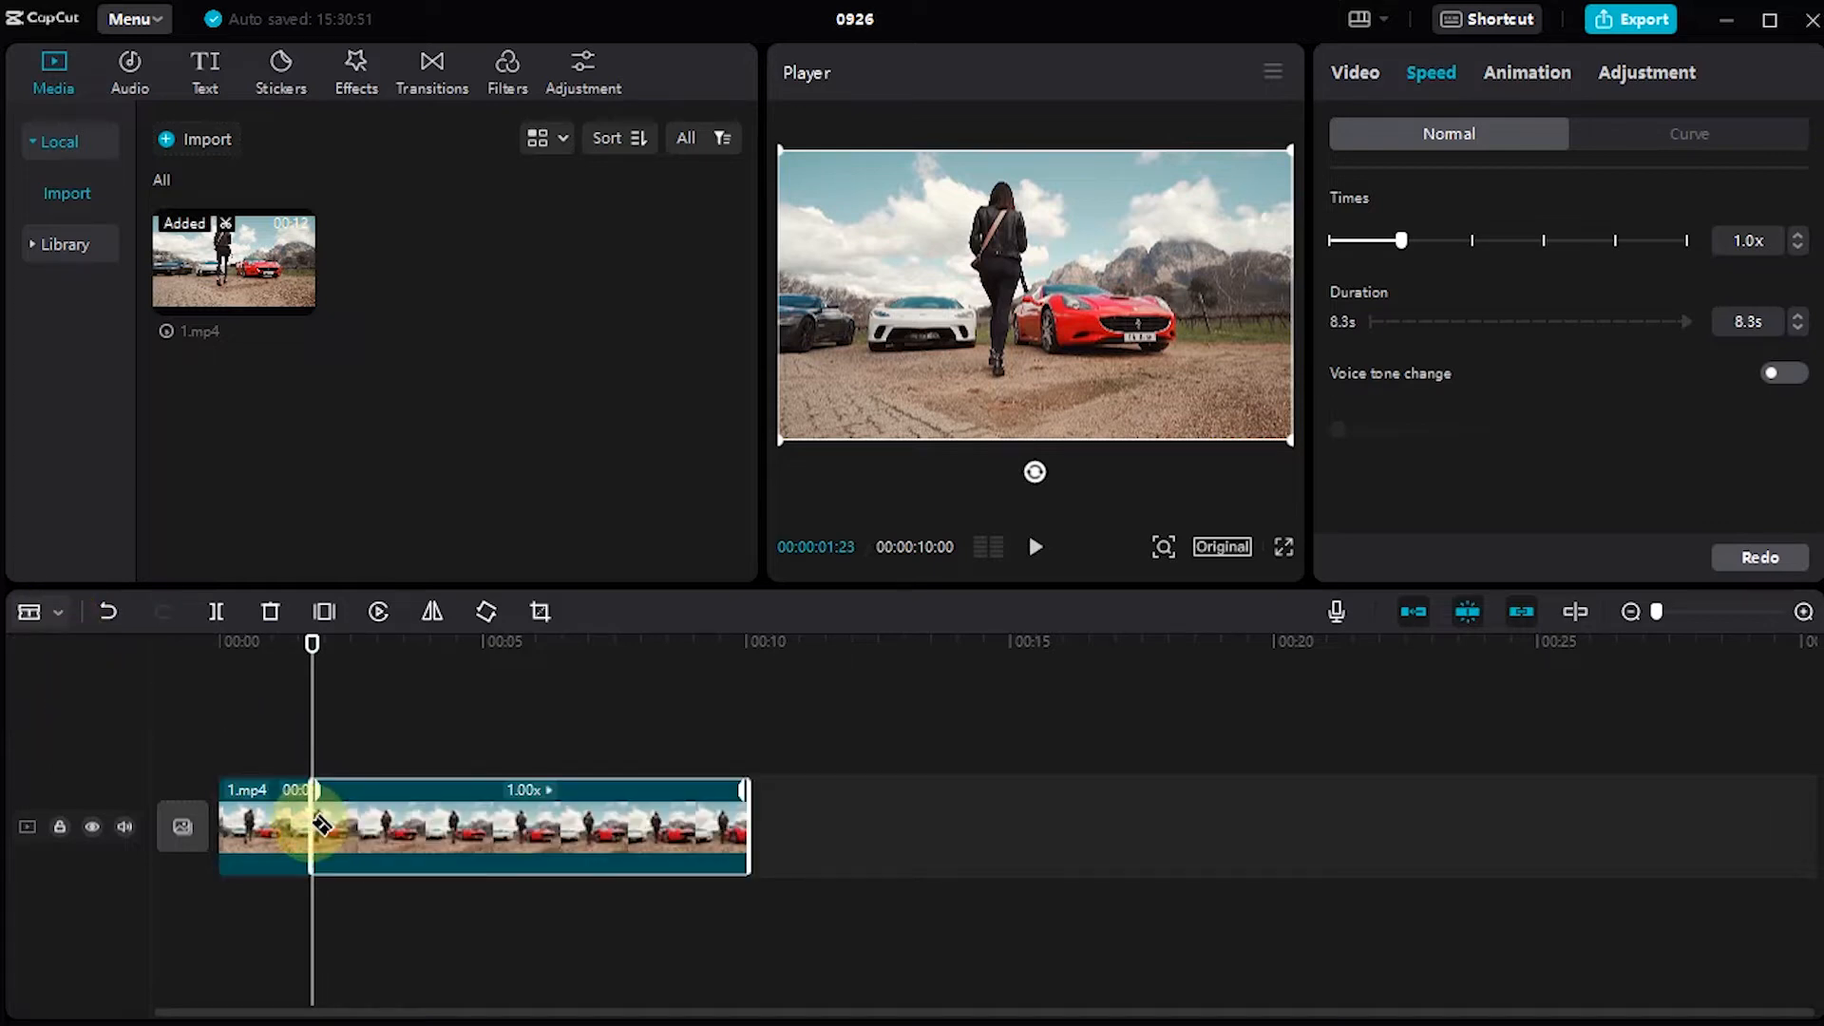
{"action": "left_click", "coordinate": [59, 610]}
{"action": "left_click", "coordinate": [71, 654]}
Try splitting the second segment at 00:00:07:02 and undo that split
{"action": "left_click_drag", "start_coordinate": [315, 644], "coordinate": [591, 658]}
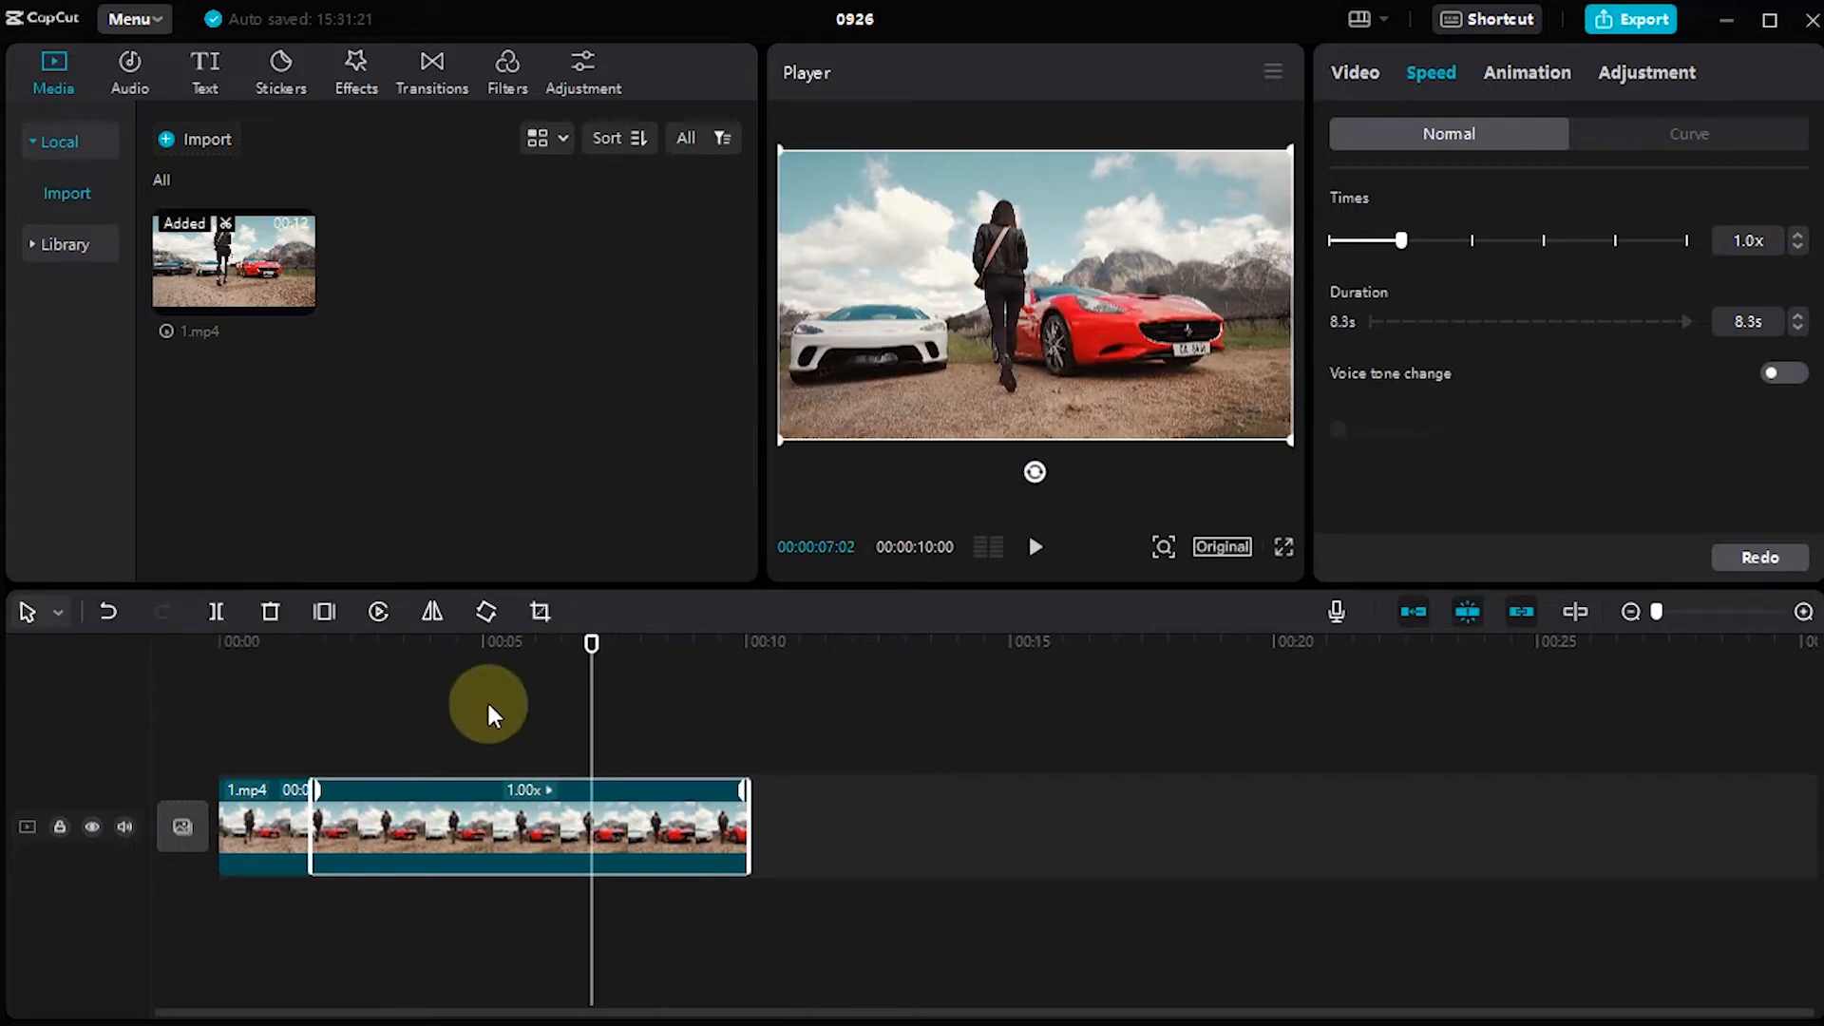
{"action": "key", "text": "ctrl+b"}
{"action": "left_click", "coordinate": [458, 818]}
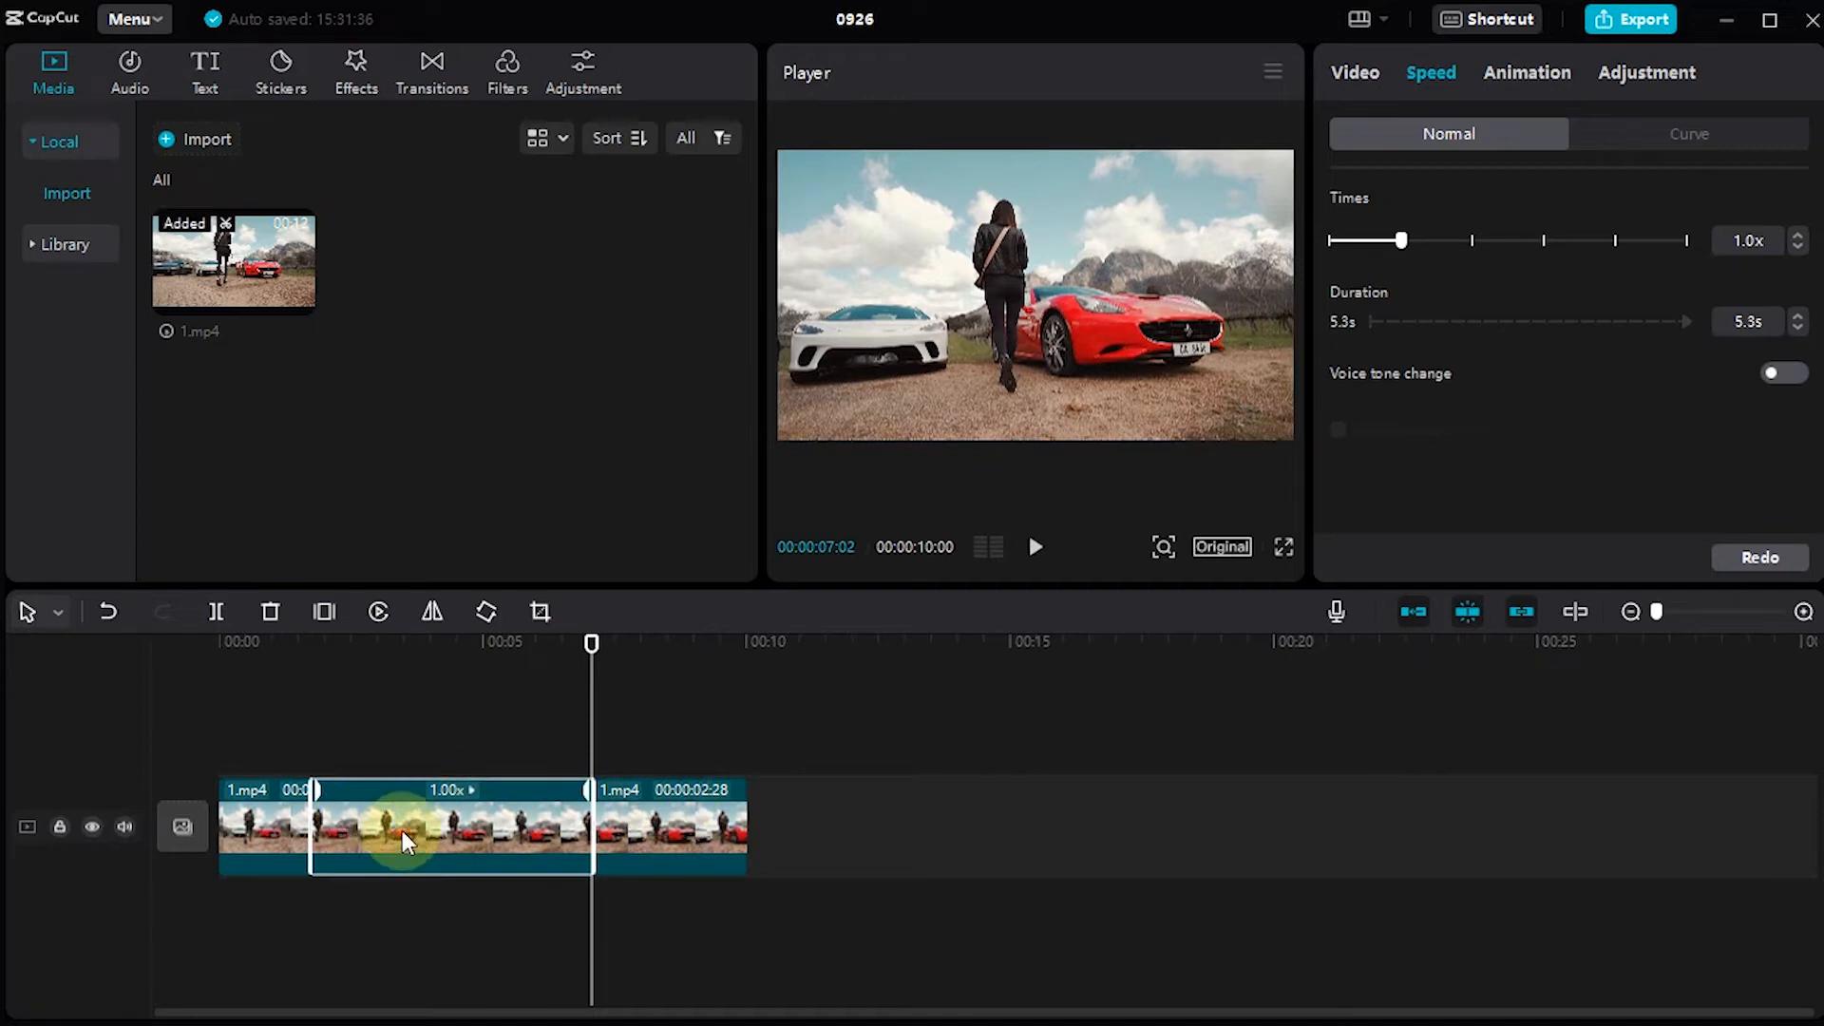
{"action": "key", "text": "ctrl+z"}
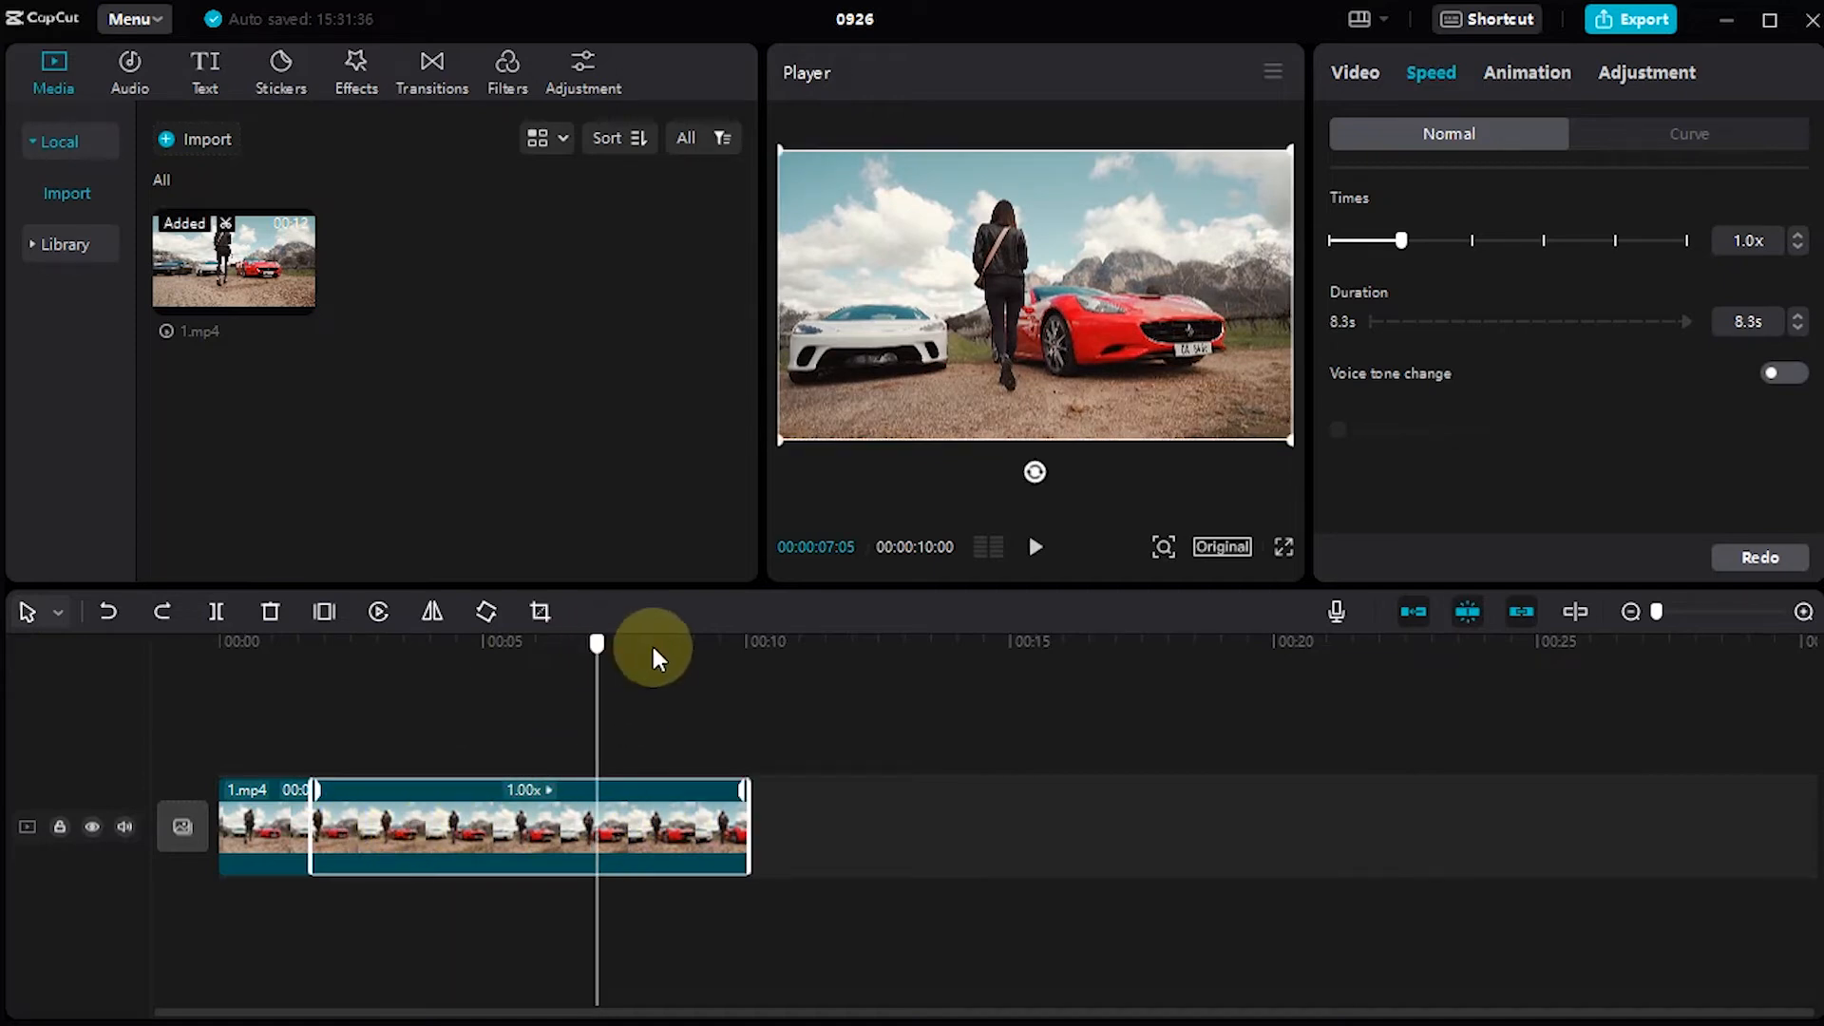
Split the second segment at 00:00:09:01 and set the resulting middle segment's speed to 4.0x
{"action": "left_click_drag", "start_coordinate": [696, 658], "coordinate": [697, 660]}
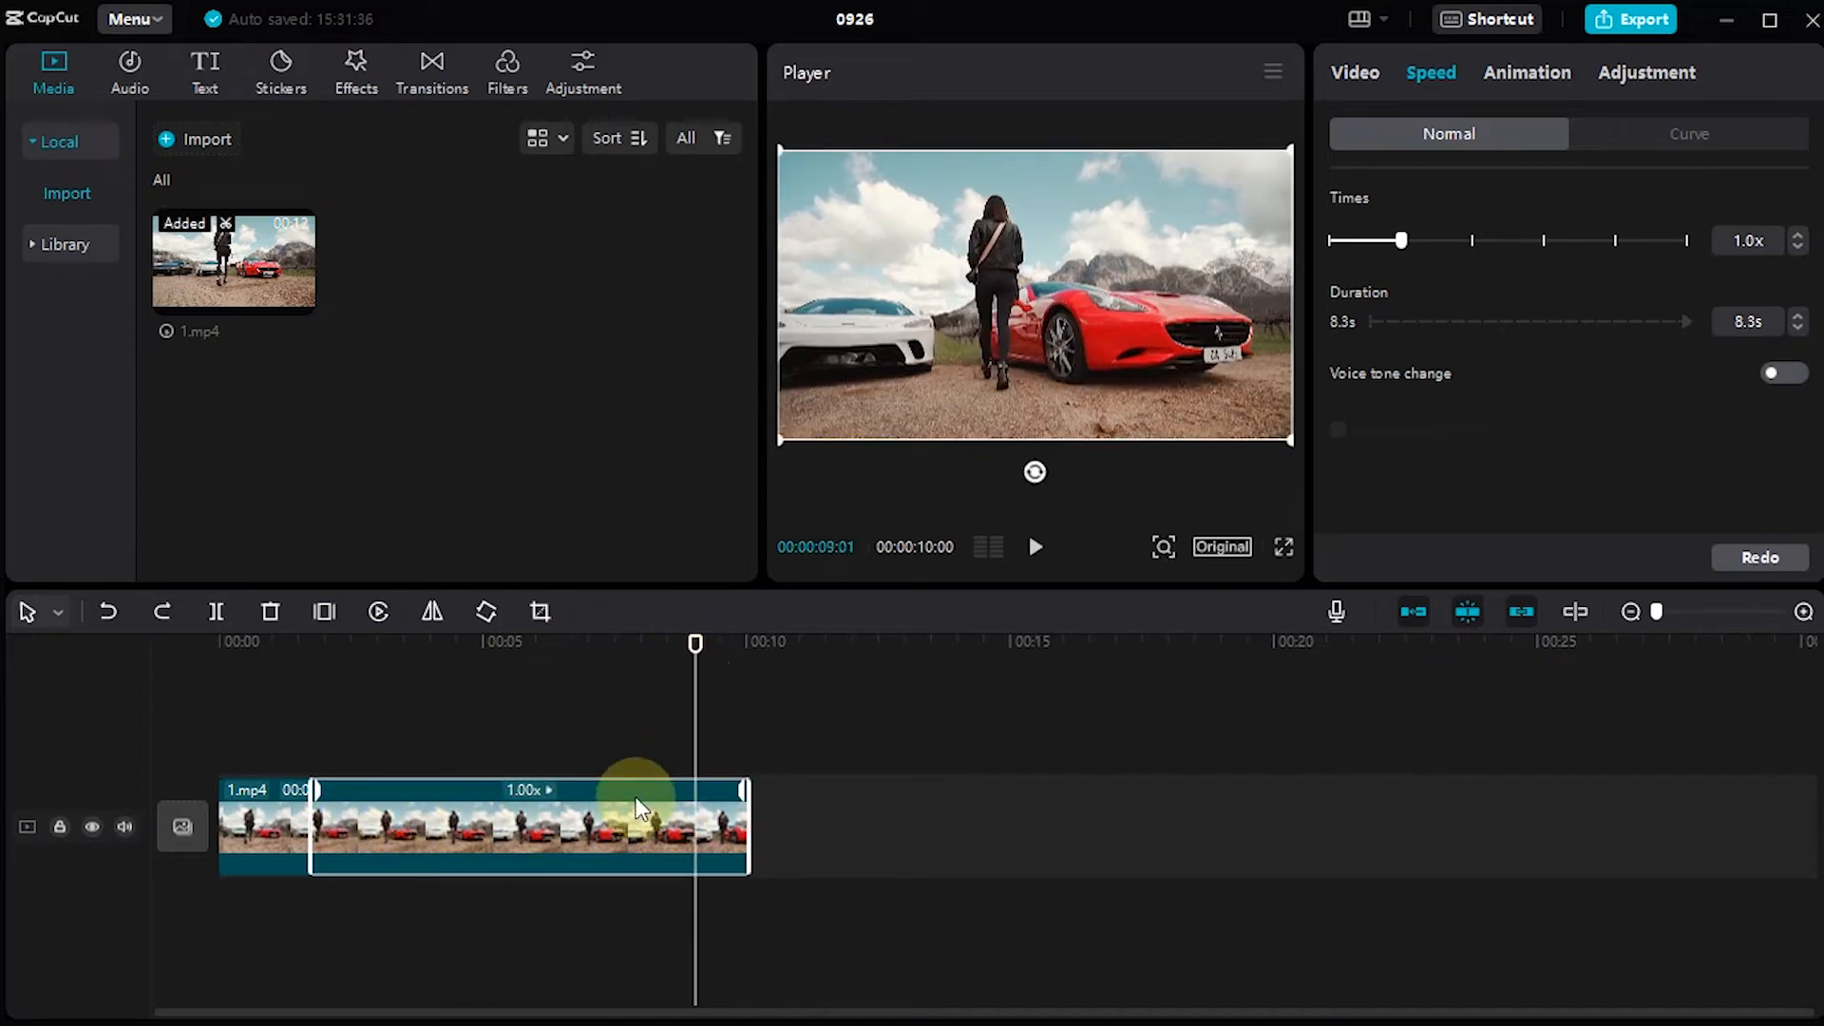
{"action": "key", "text": "ctrl+b"}
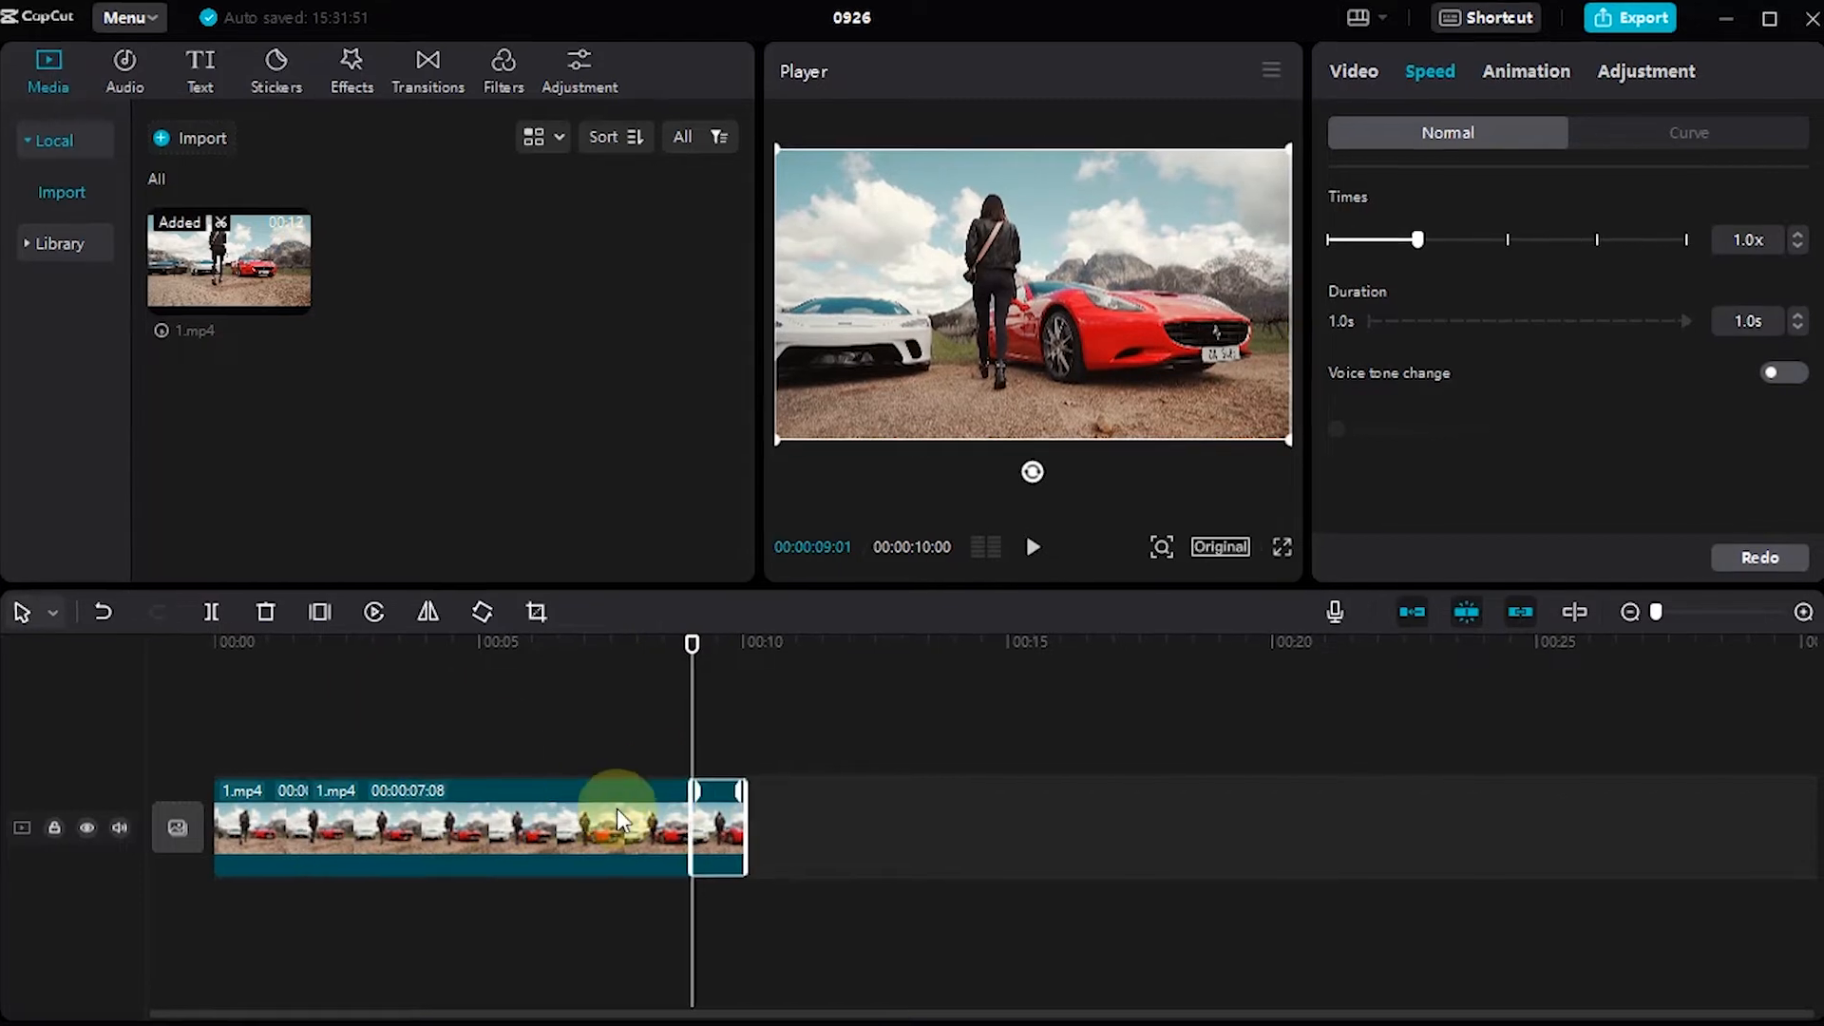
{"action": "left_click", "coordinate": [484, 845]}
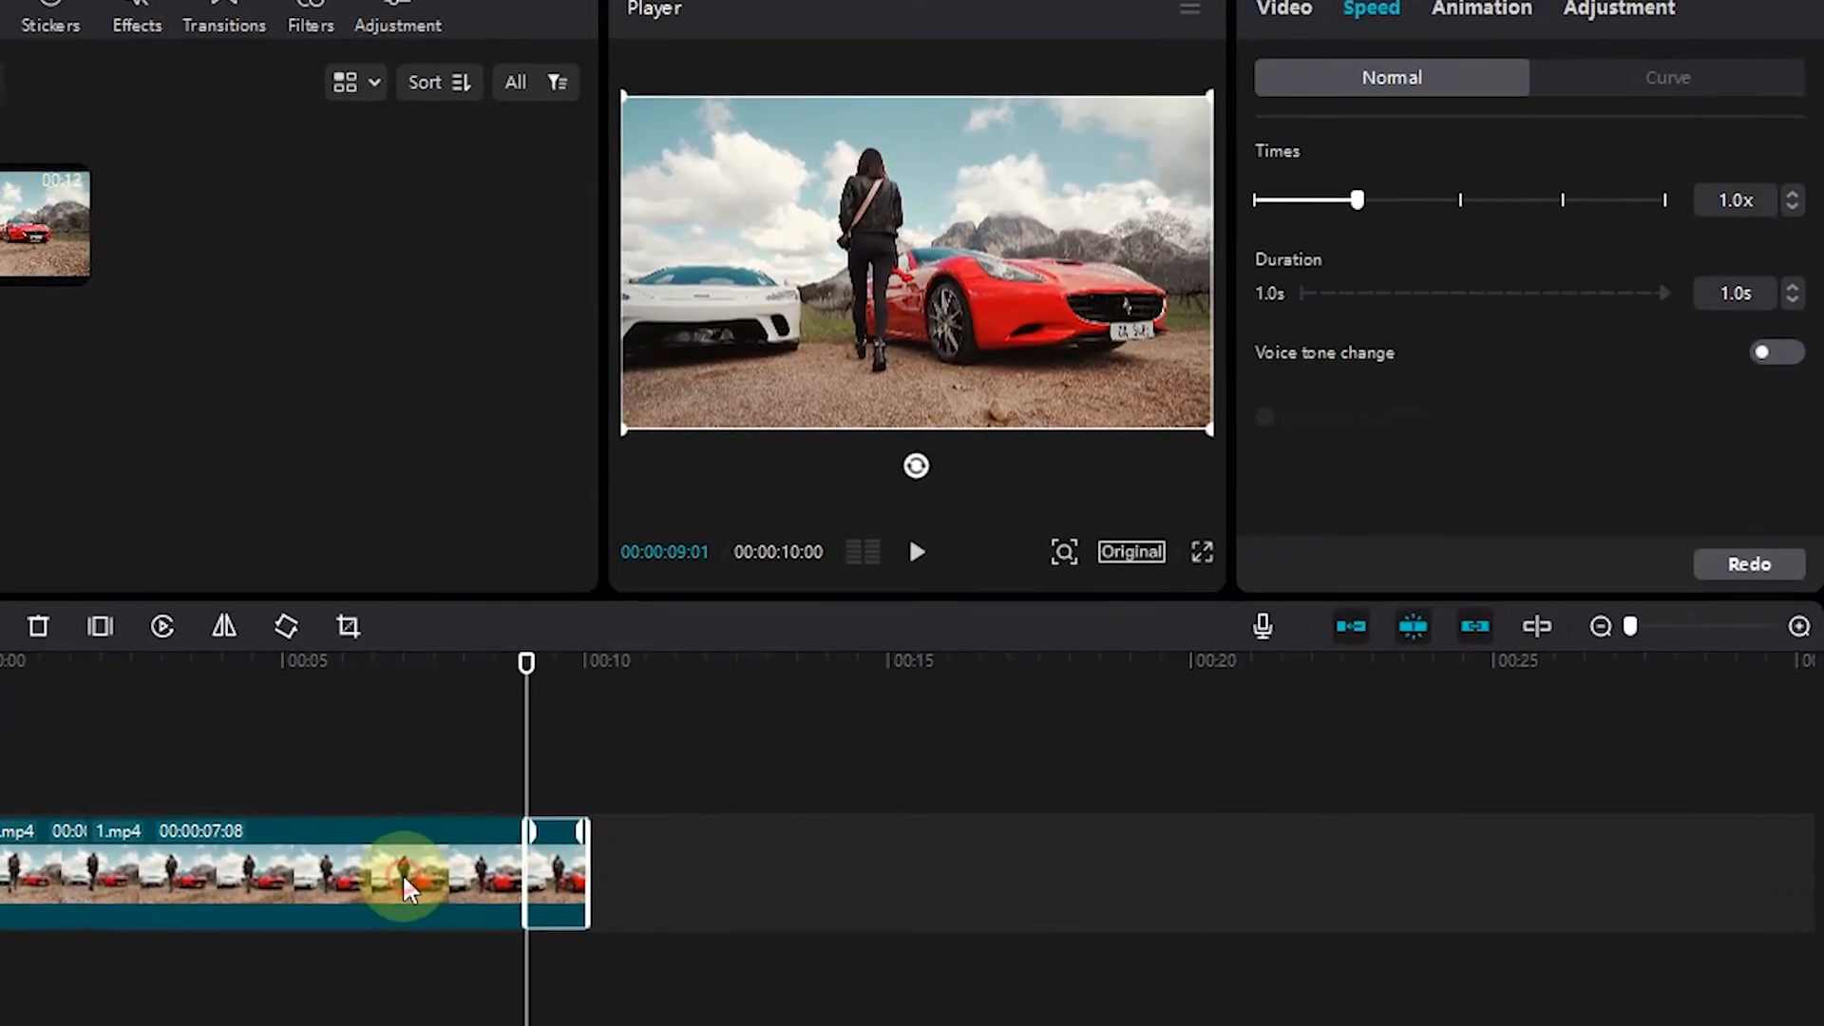
{"action": "left_click_drag", "start_coordinate": [1337, 197], "coordinate": [1415, 201]}
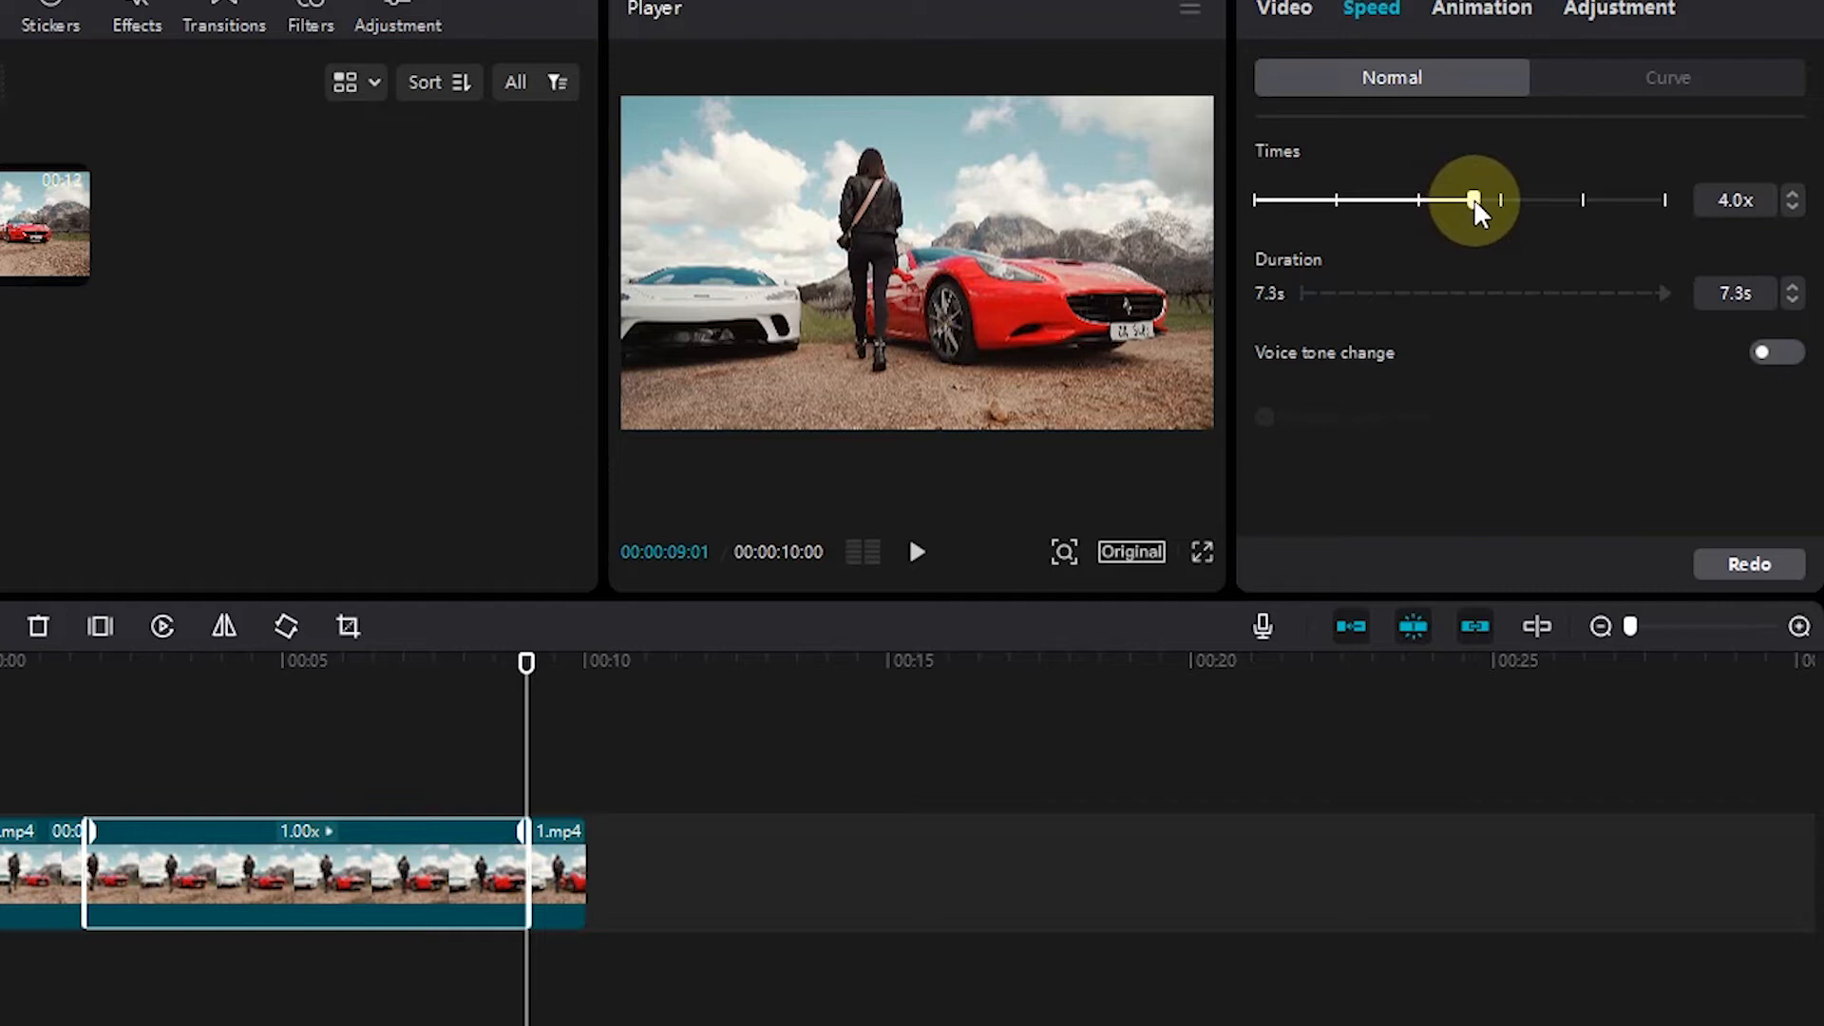
Play the edited sequence from near its beginning to check the sped-up middle segment
{"action": "left_click", "coordinate": [10, 696]}
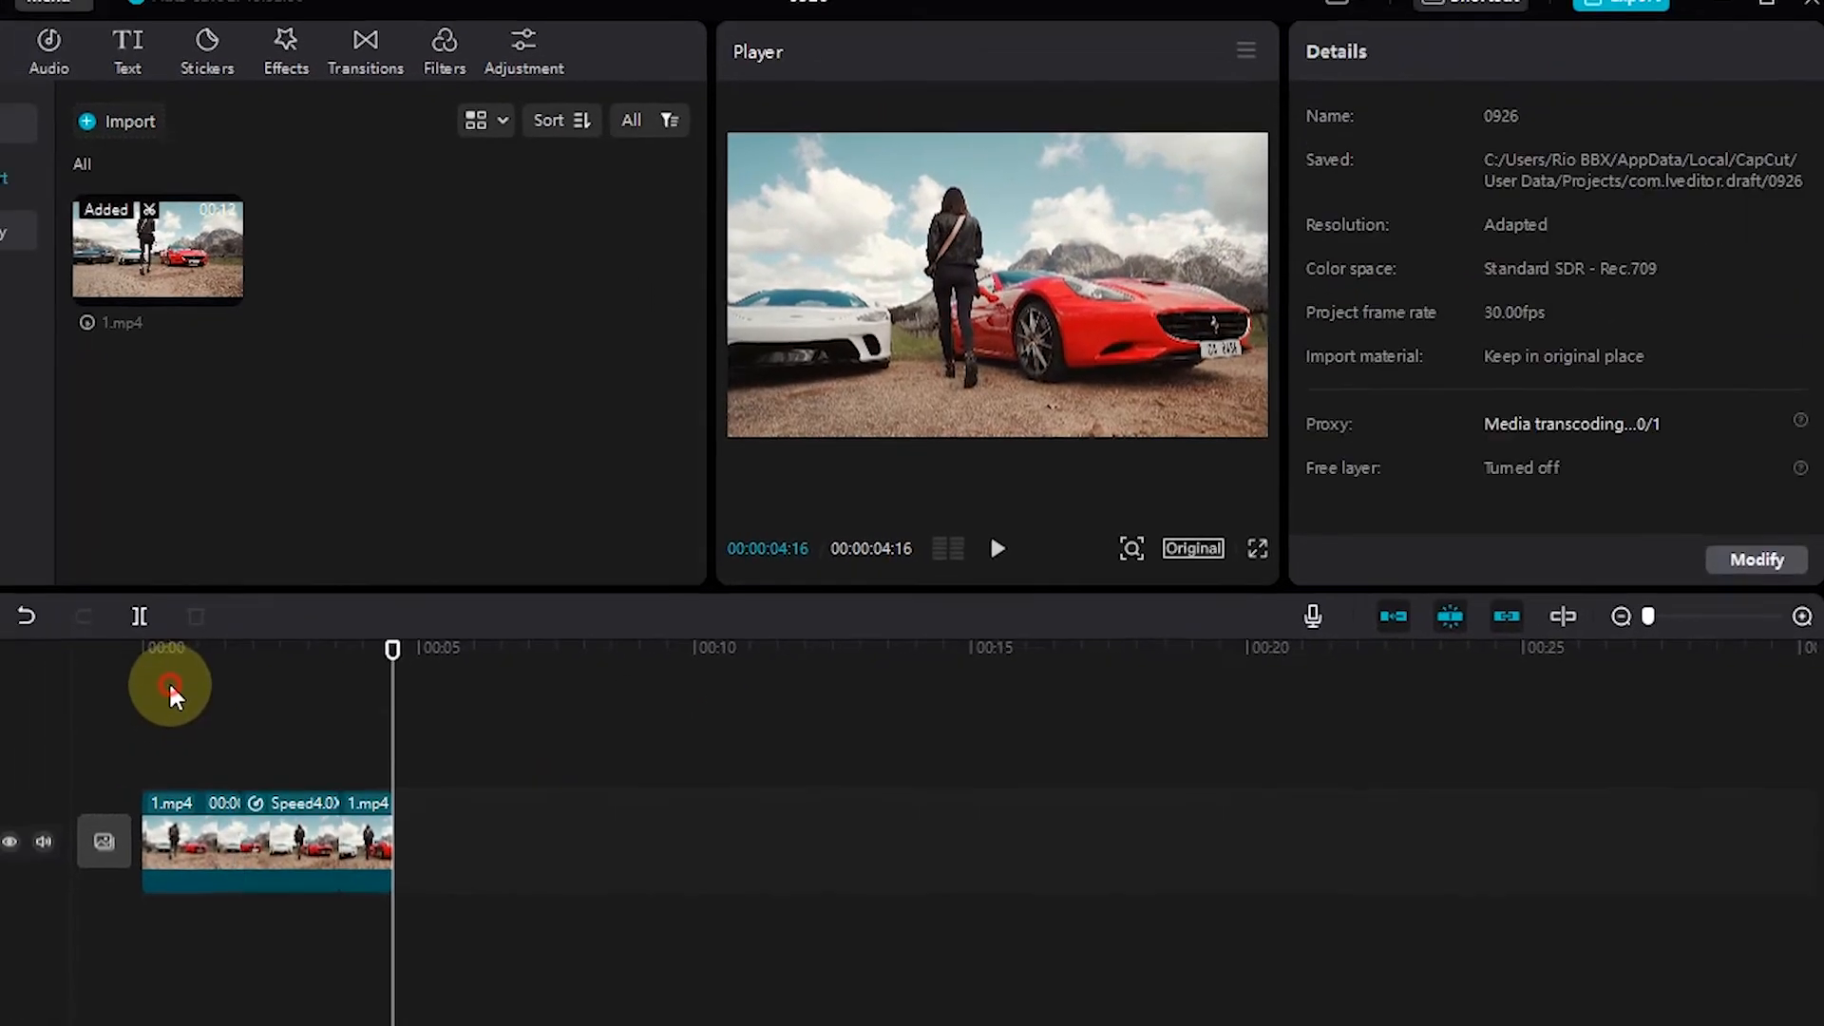
{"action": "left_click", "coordinate": [168, 680]}
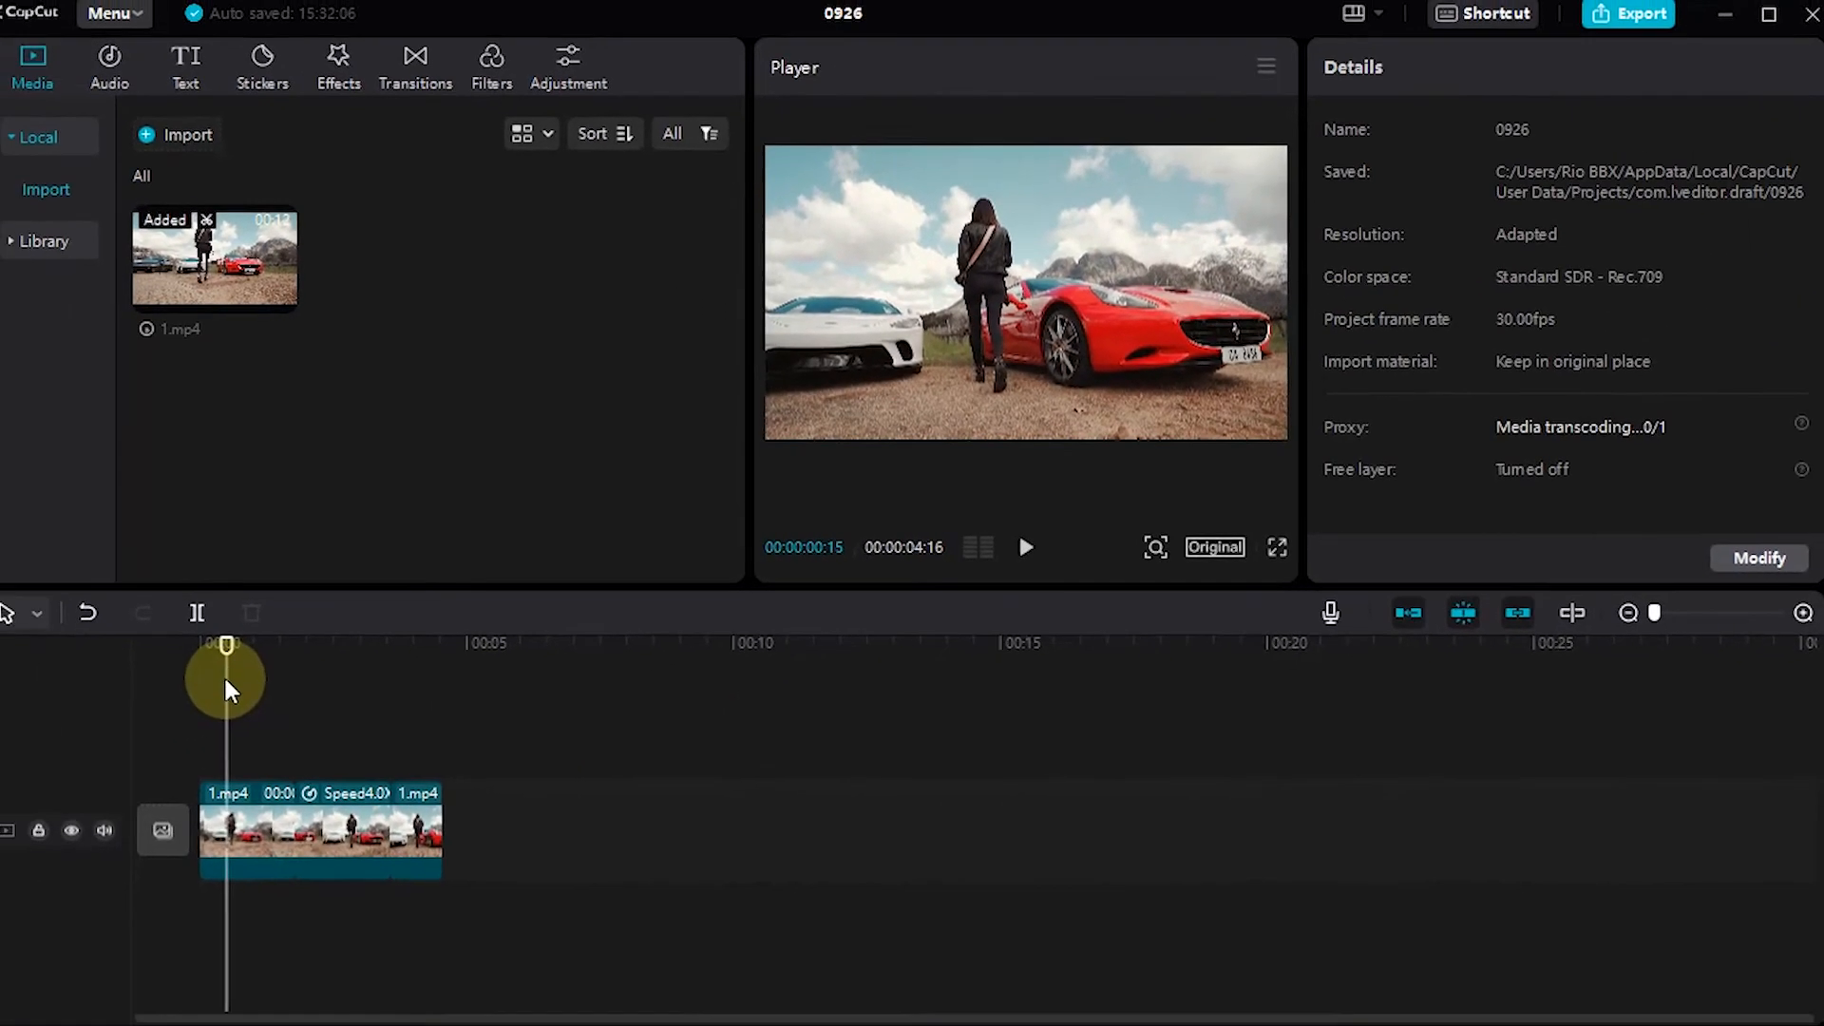
{"action": "key", "text": "space"}
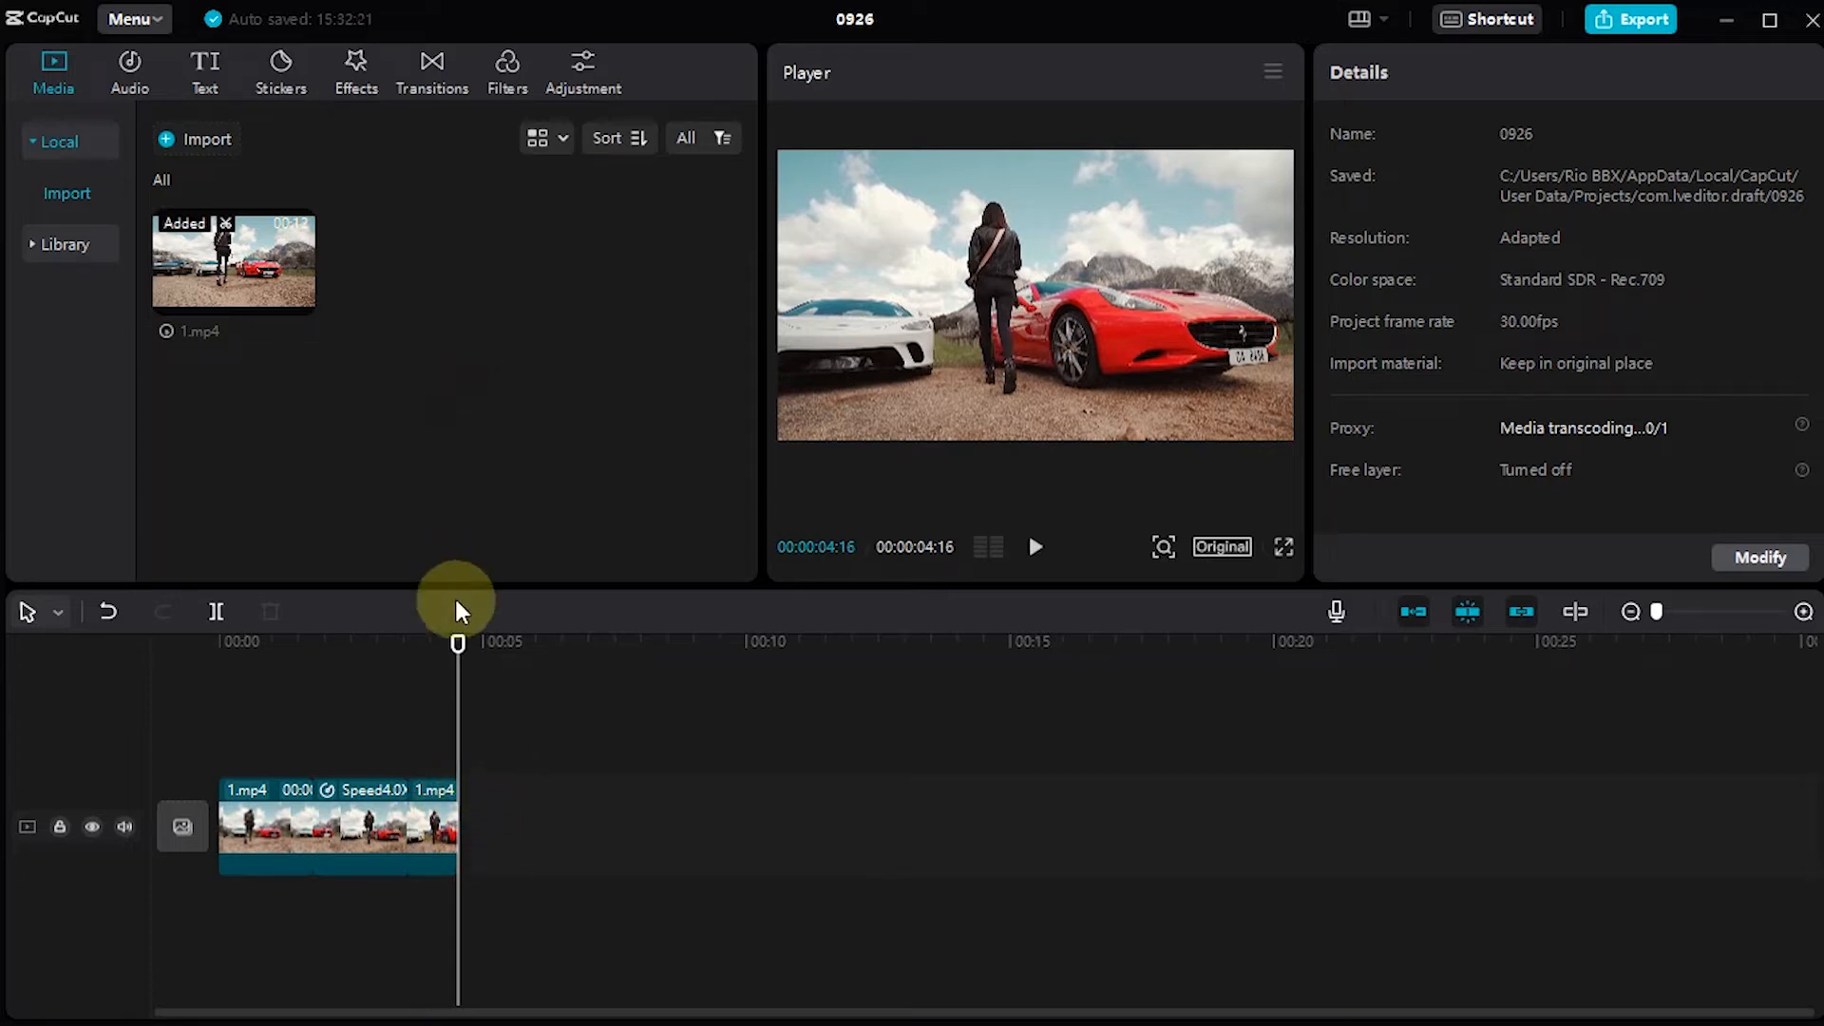
Import the video 2.mp4 into the project media and preview it
{"action": "left_click", "coordinate": [217, 142]}
{"action": "left_click", "coordinate": [598, 224]}
{"action": "left_click", "coordinate": [675, 595]}
{"action": "left_click", "coordinate": [409, 285]}
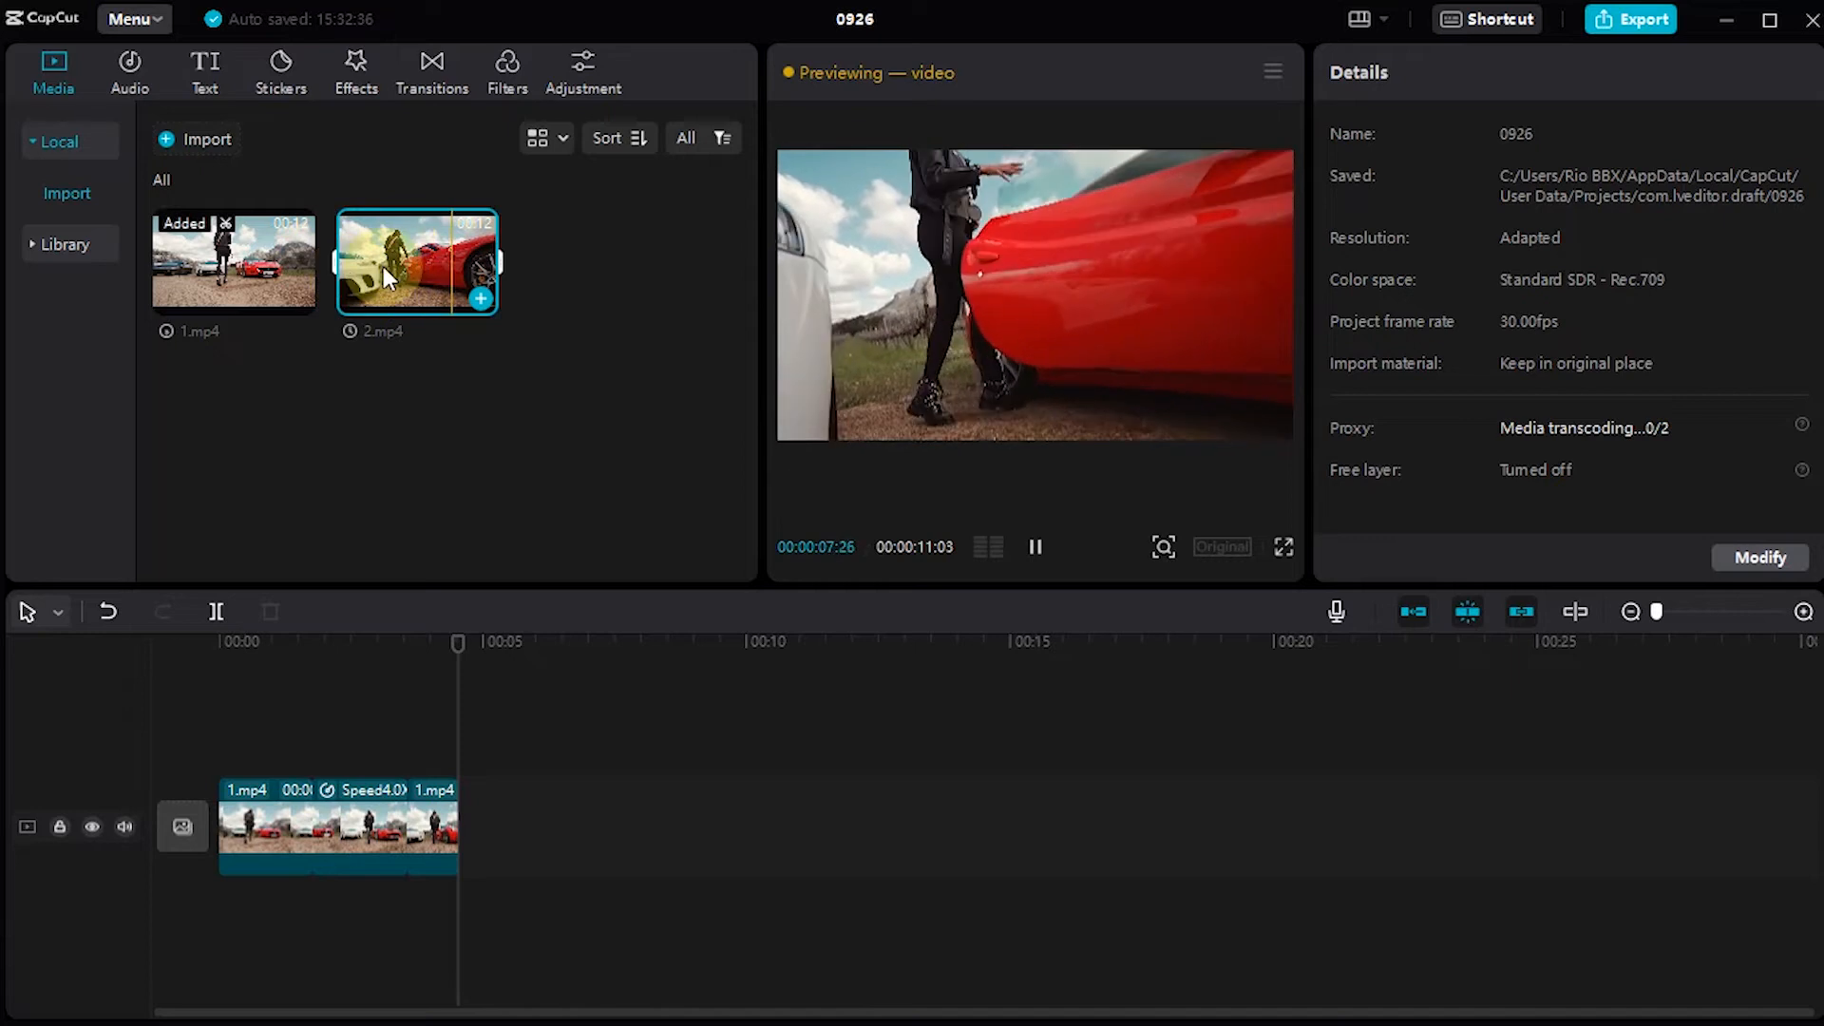
Add 2.mp4 to the timeline after the existing segments and trim its start to 00:00:07:29
{"action": "left_click_drag", "start_coordinate": [383, 266], "coordinate": [544, 857]}
{"action": "left_click_drag", "start_coordinate": [463, 637], "coordinate": [640, 642]}
{"action": "left_click_drag", "start_coordinate": [459, 808], "coordinate": [642, 819]}
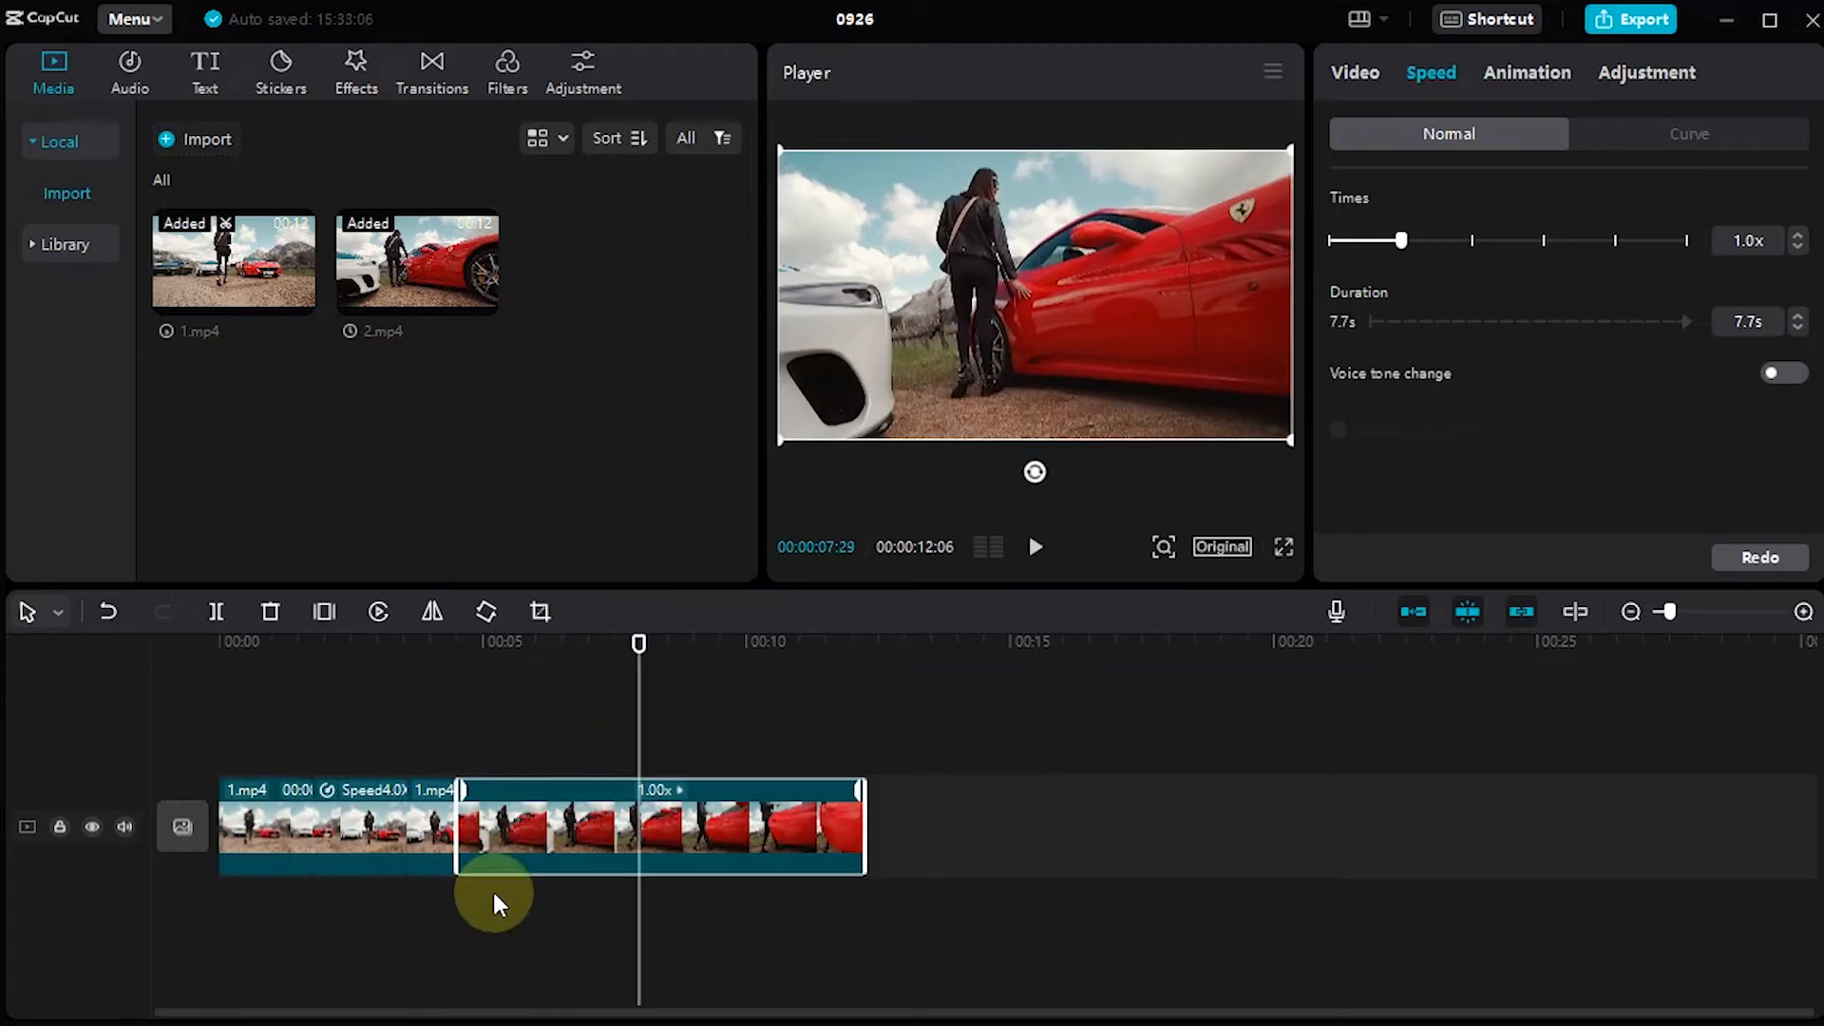
Select the 2.mp4 clip on the timeline and place the playhead at its start, 00:00:04:16
{"action": "left_click", "coordinate": [499, 719]}
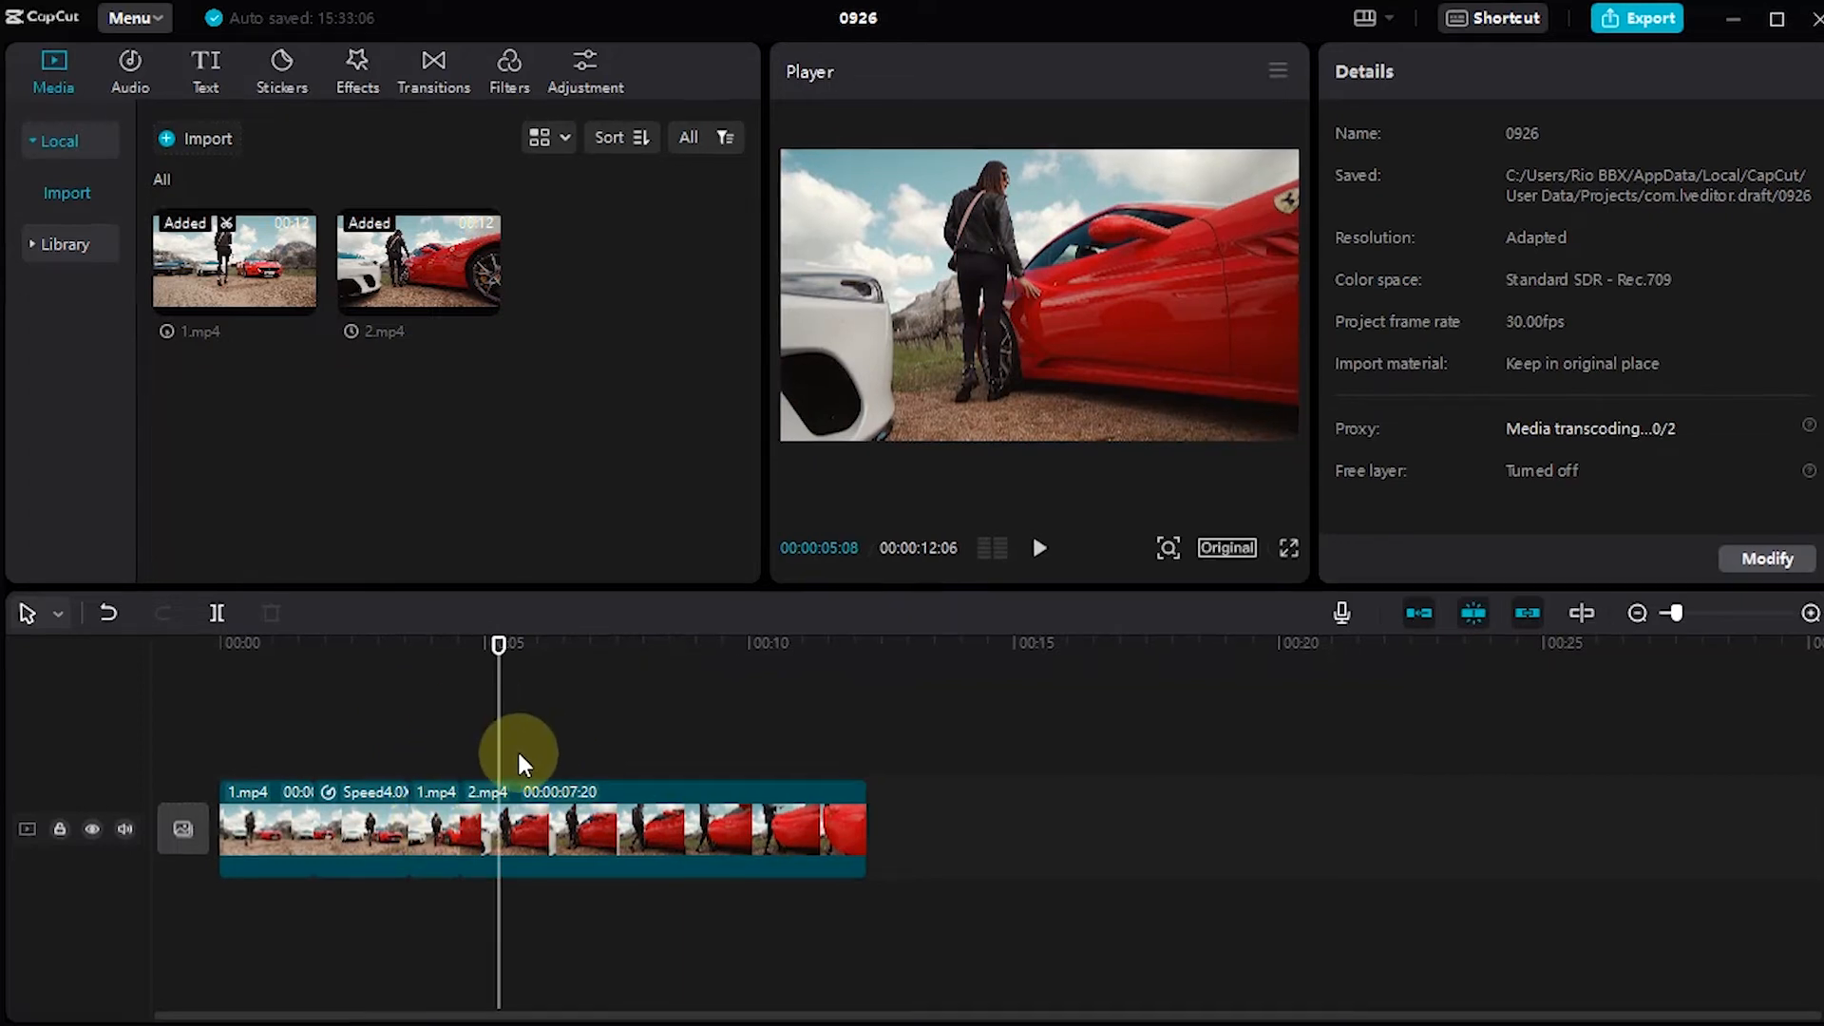
{"action": "left_click", "coordinate": [520, 791]}
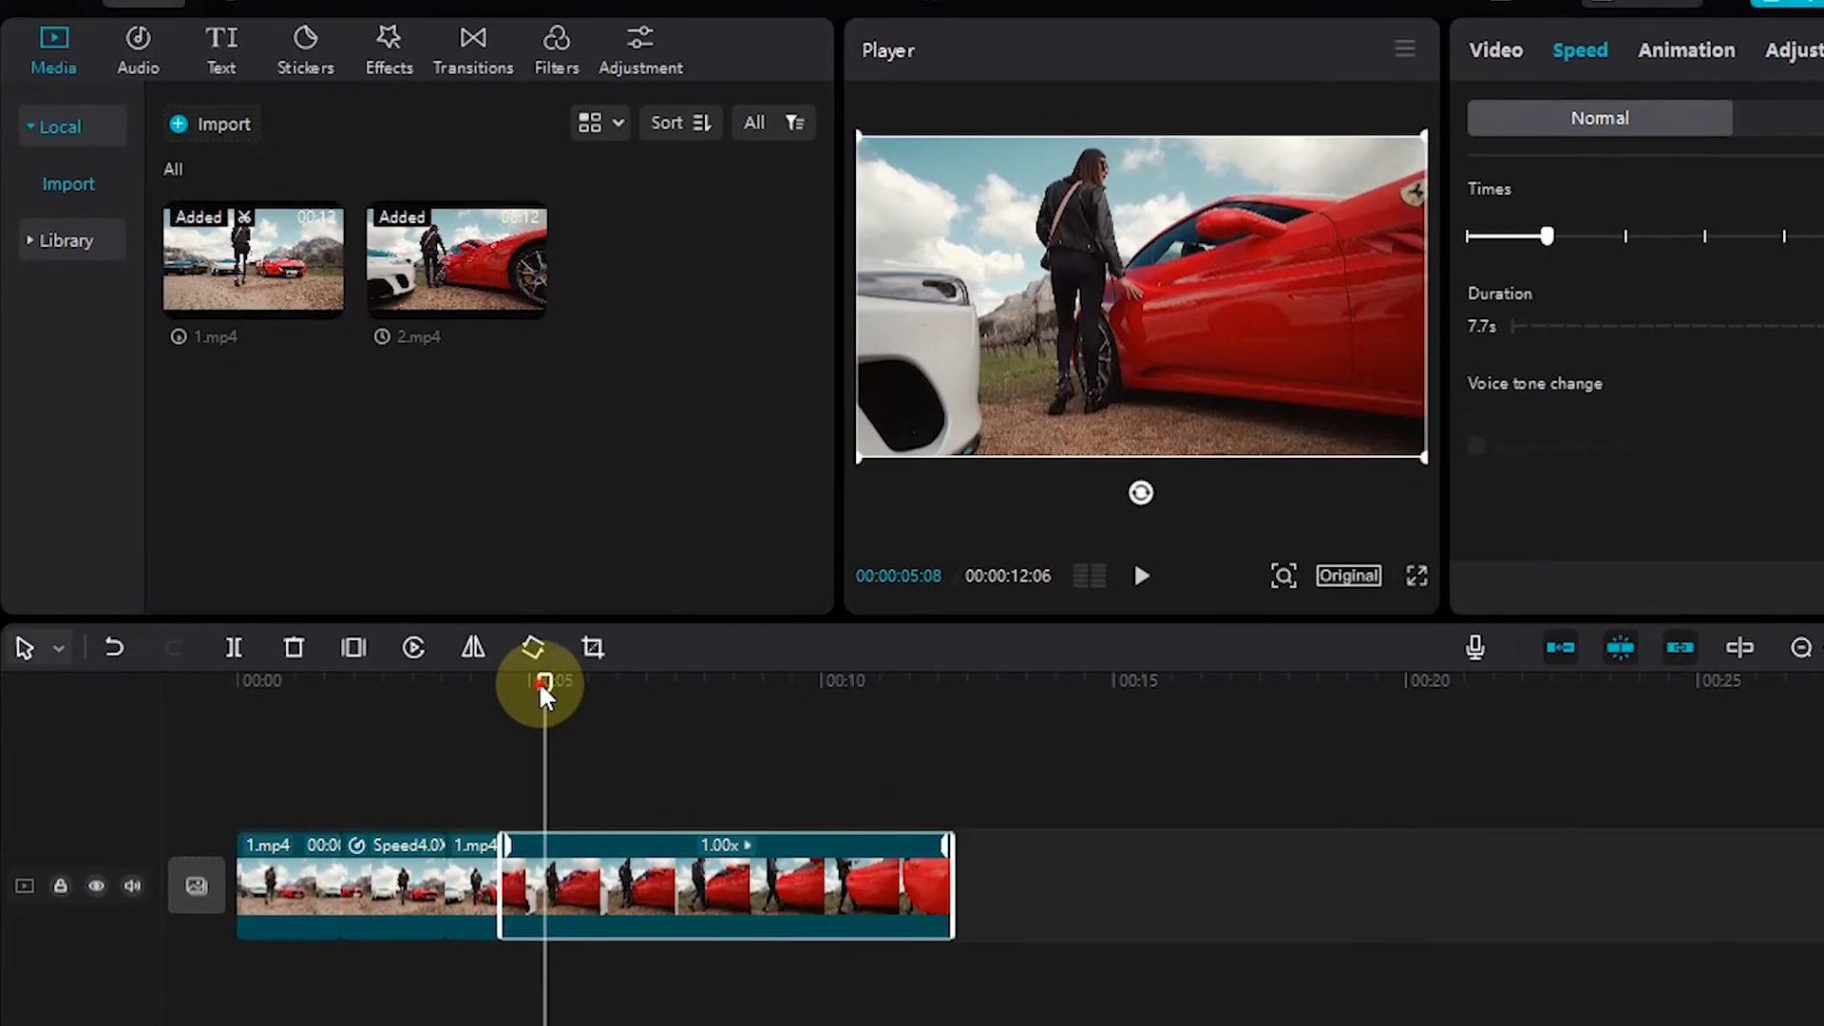
{"action": "left_click_drag", "start_coordinate": [544, 688], "coordinate": [502, 689]}
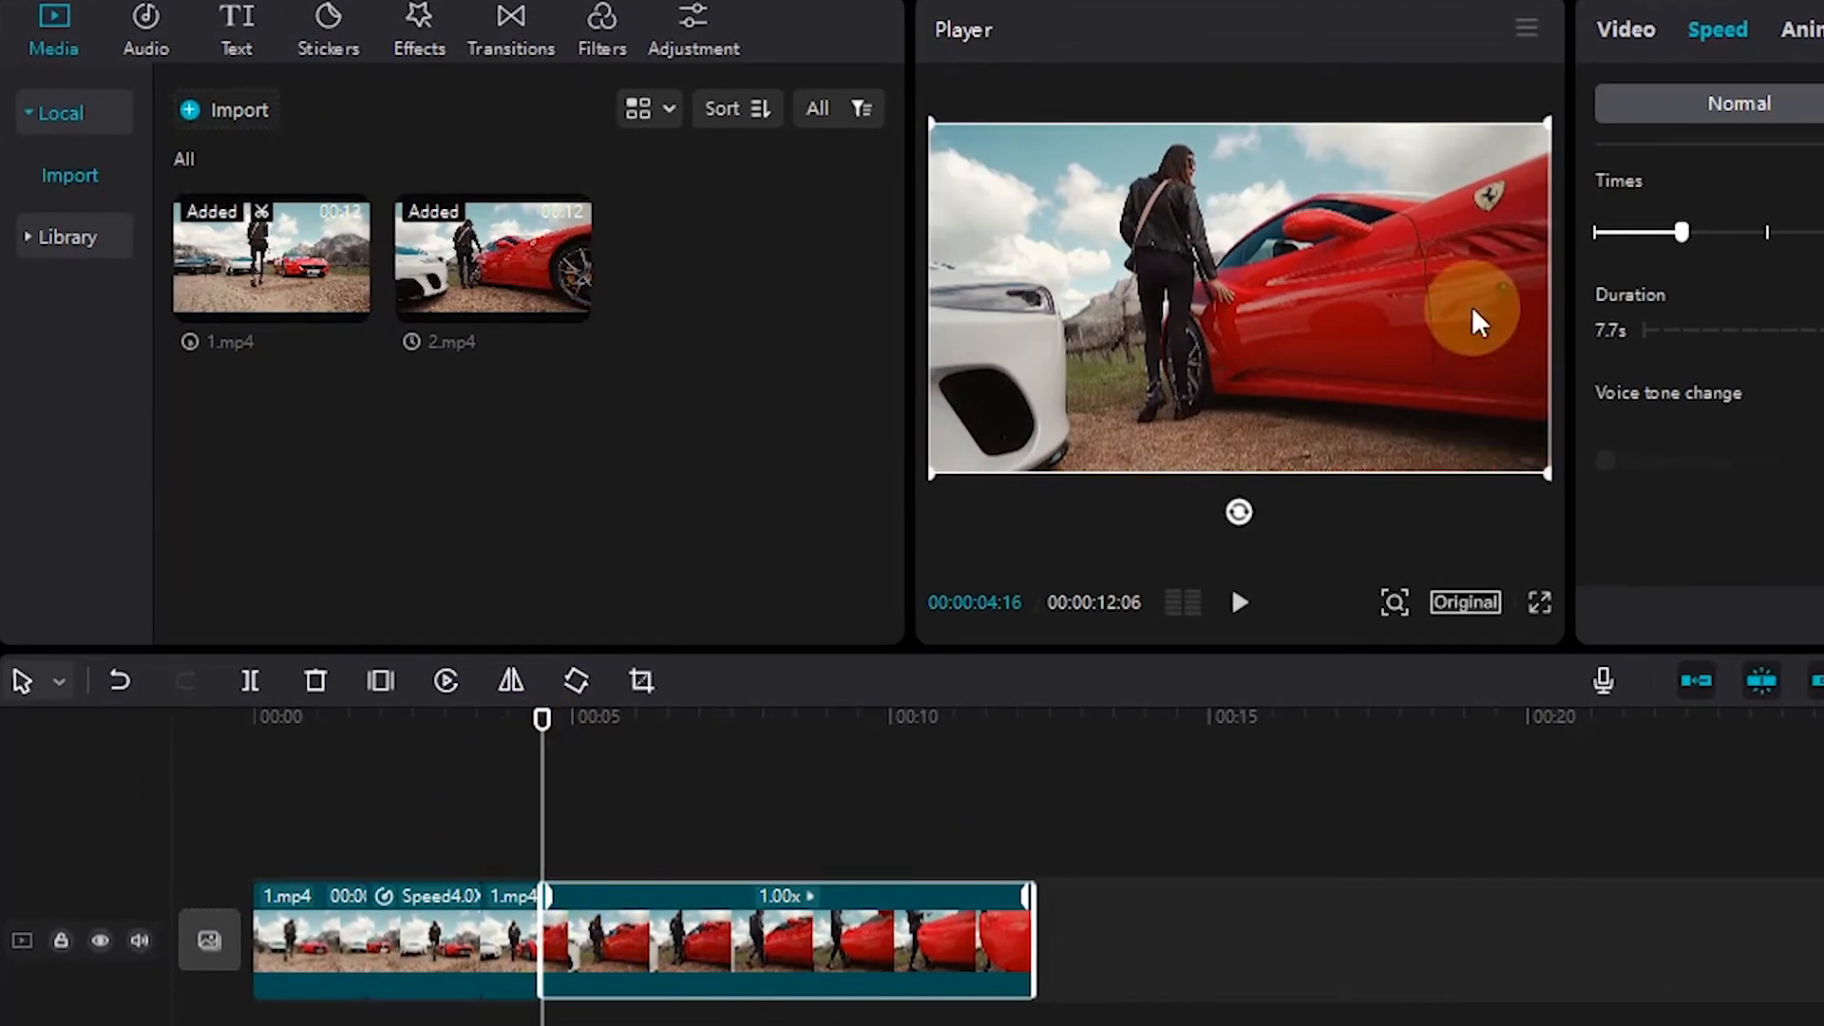
Add the Pull in camera transition between the last 1.mp4 segment and the 2.mp4 clip
{"action": "left_click", "coordinate": [1800, 30]}
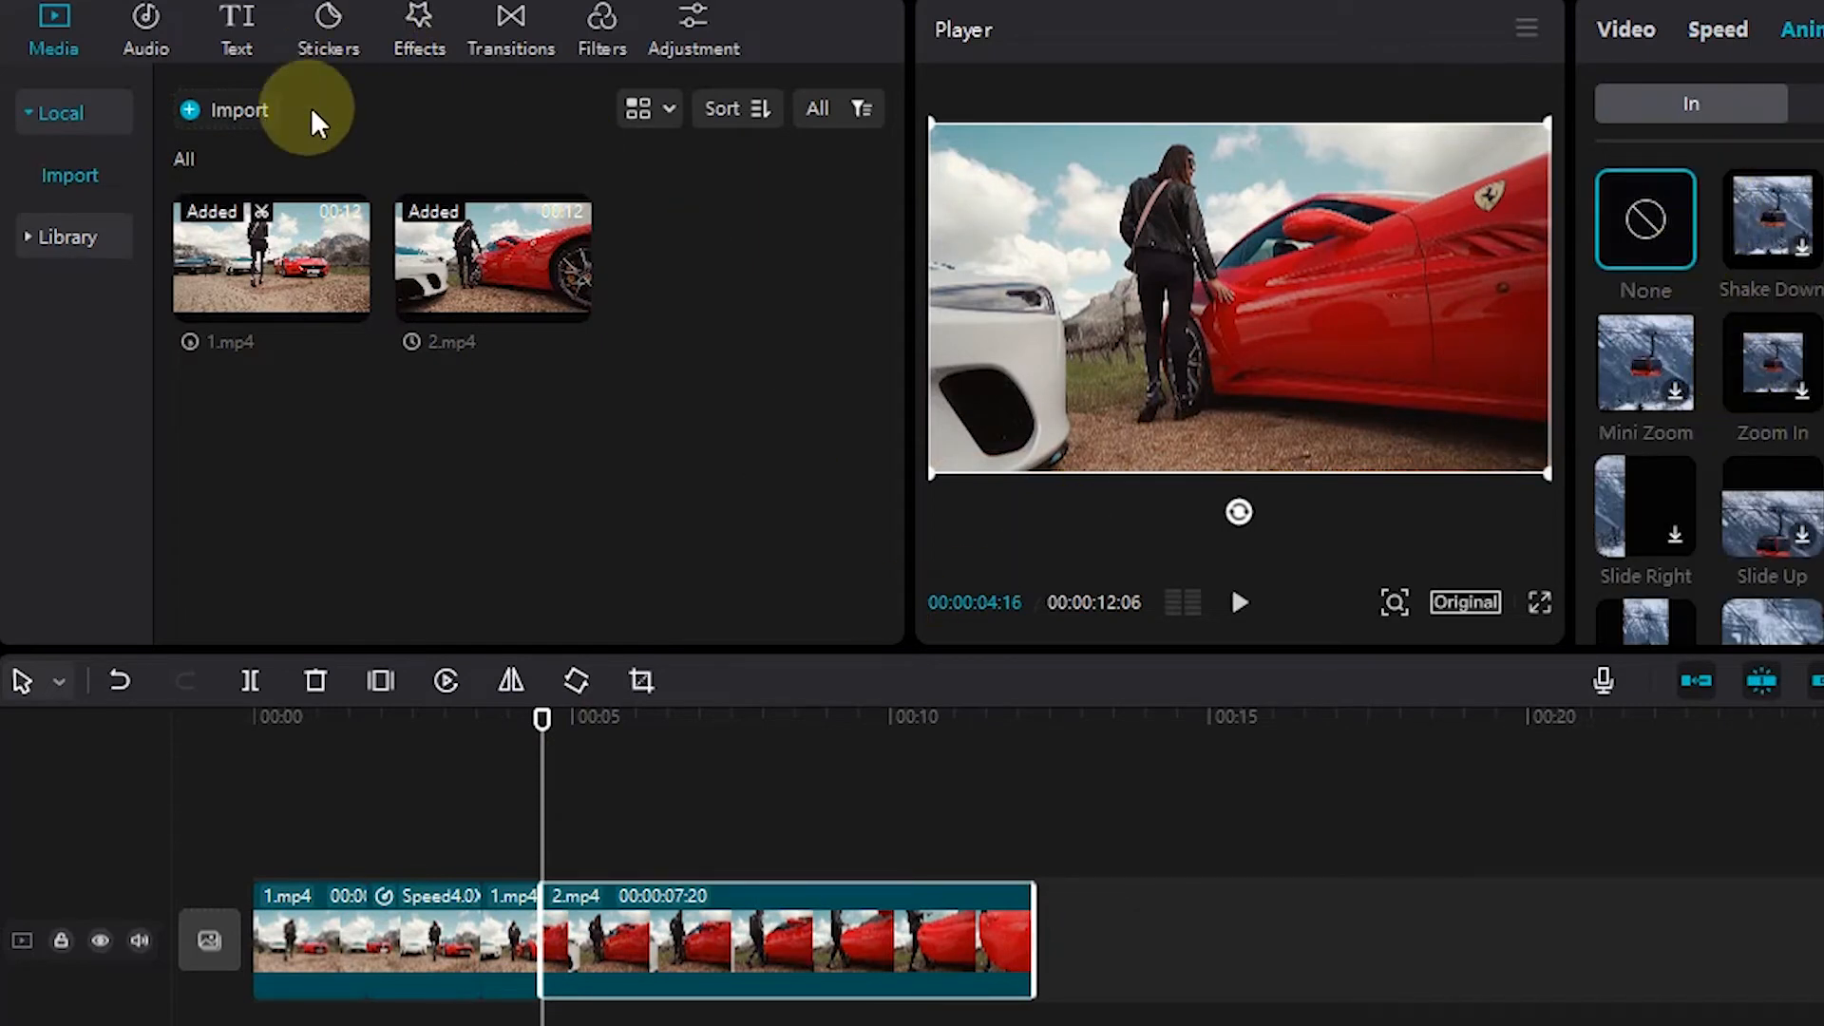
{"action": "left_click", "coordinate": [508, 43]}
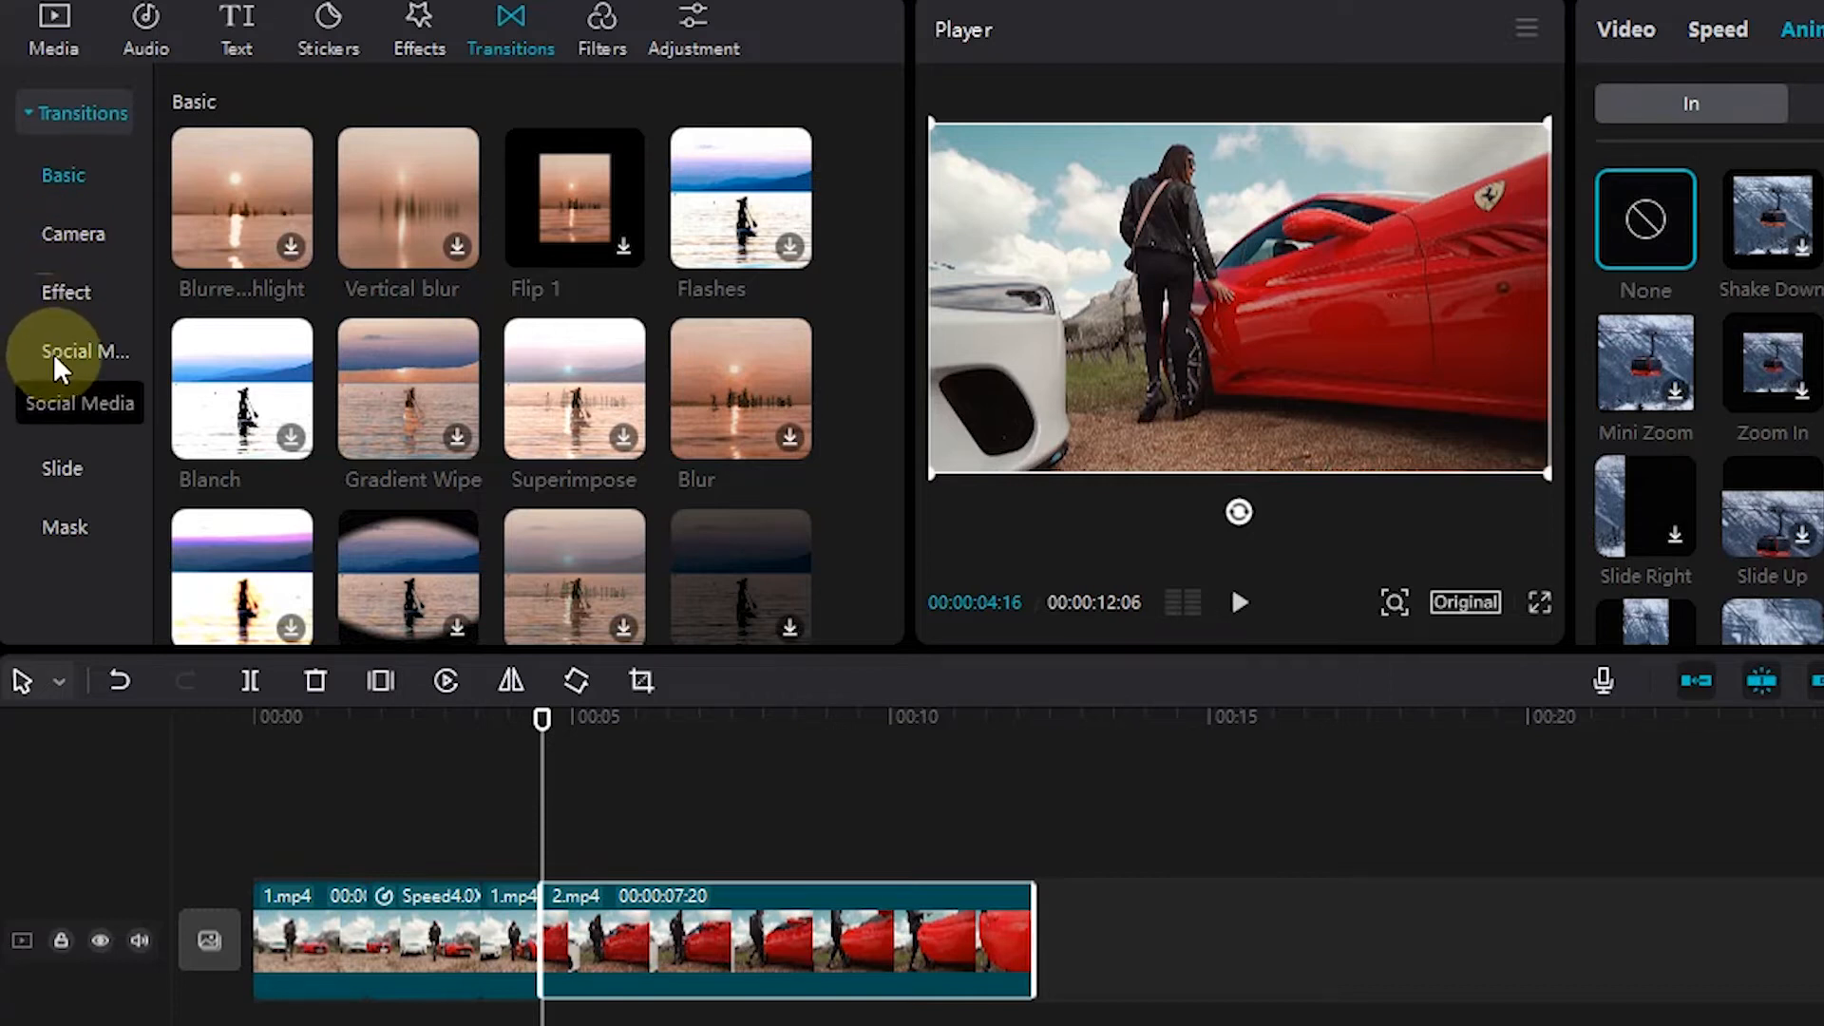
{"action": "left_click", "coordinate": [73, 237]}
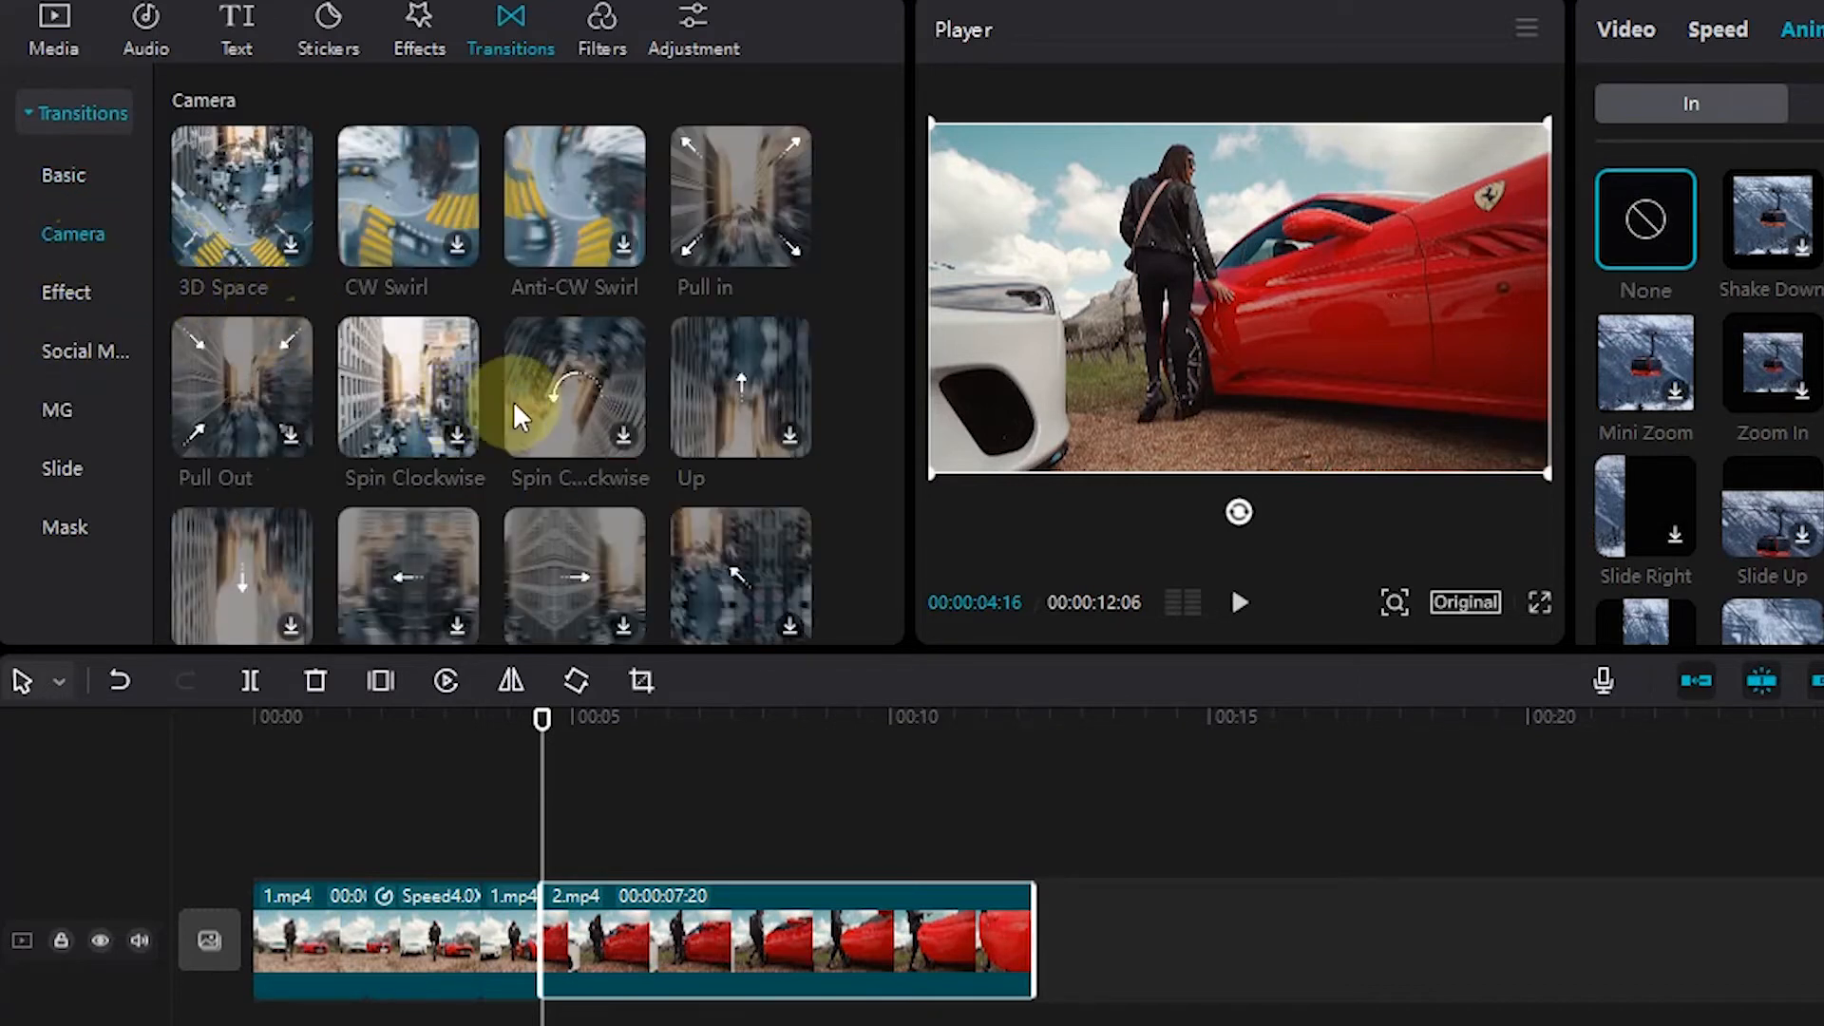
{"action": "mouse_move", "coordinate": [730, 179]}
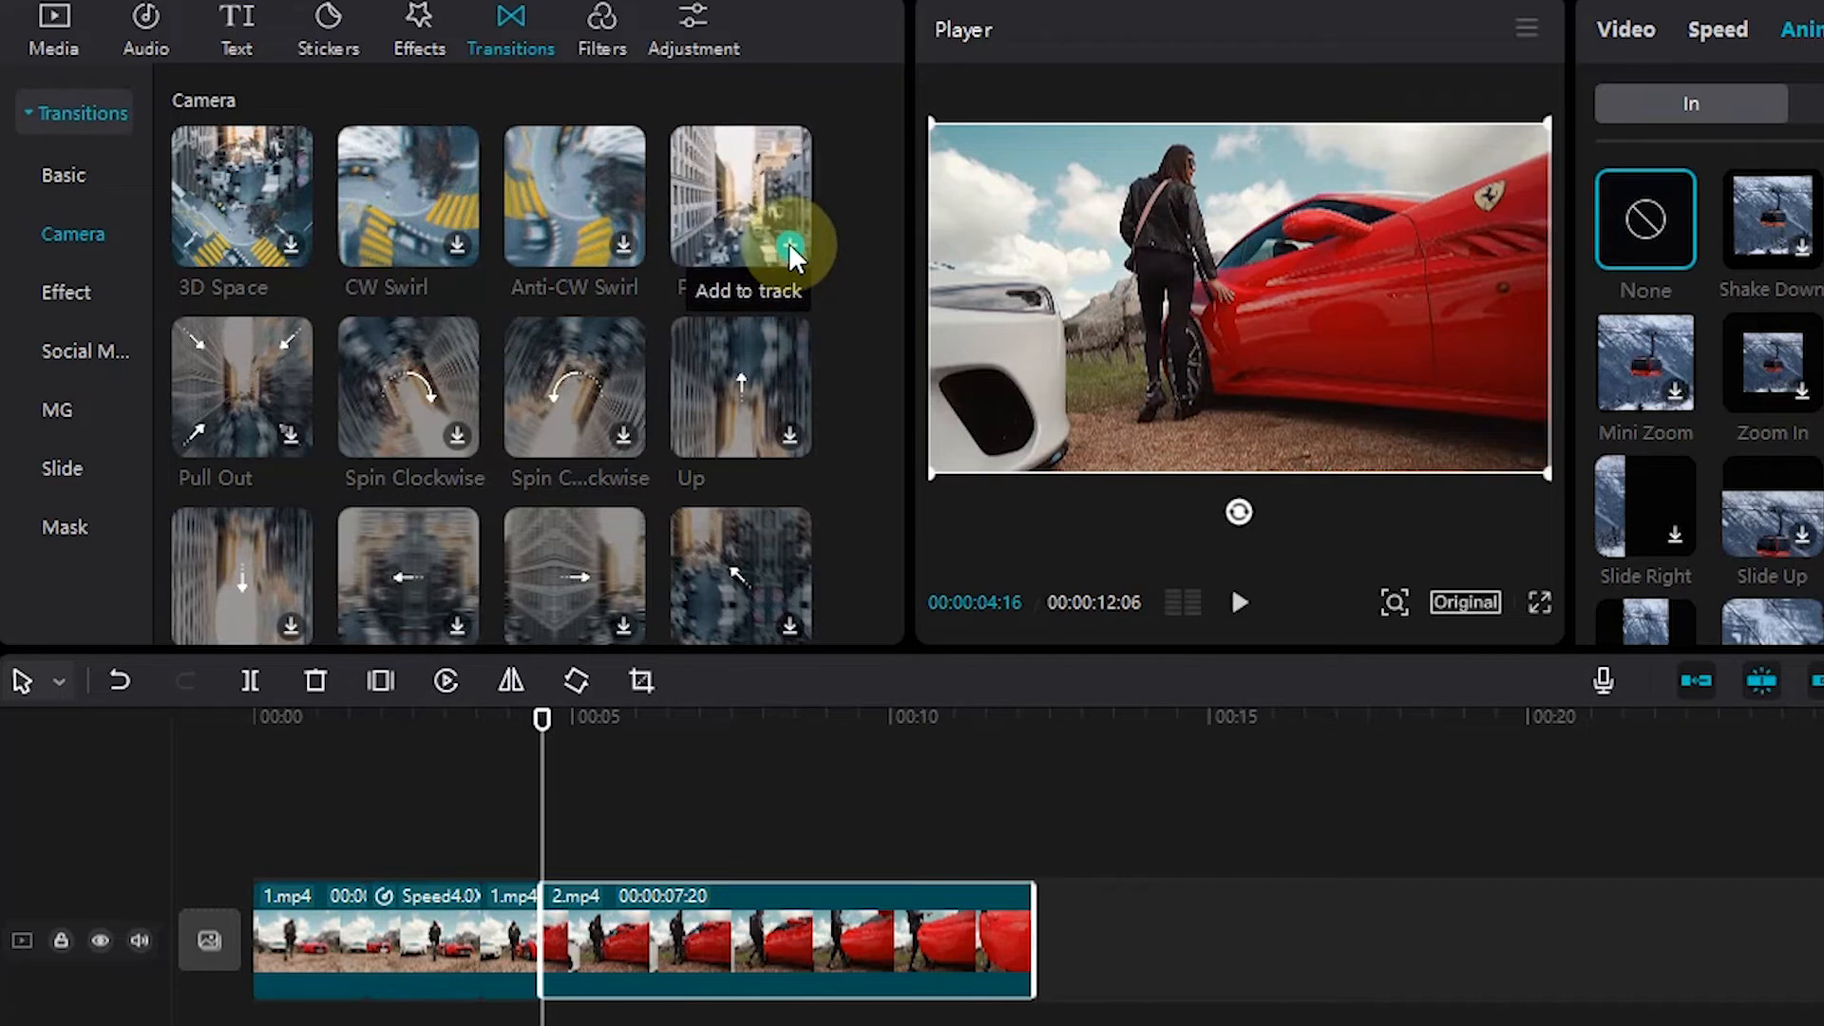
{"action": "left_click", "coordinate": [789, 249]}
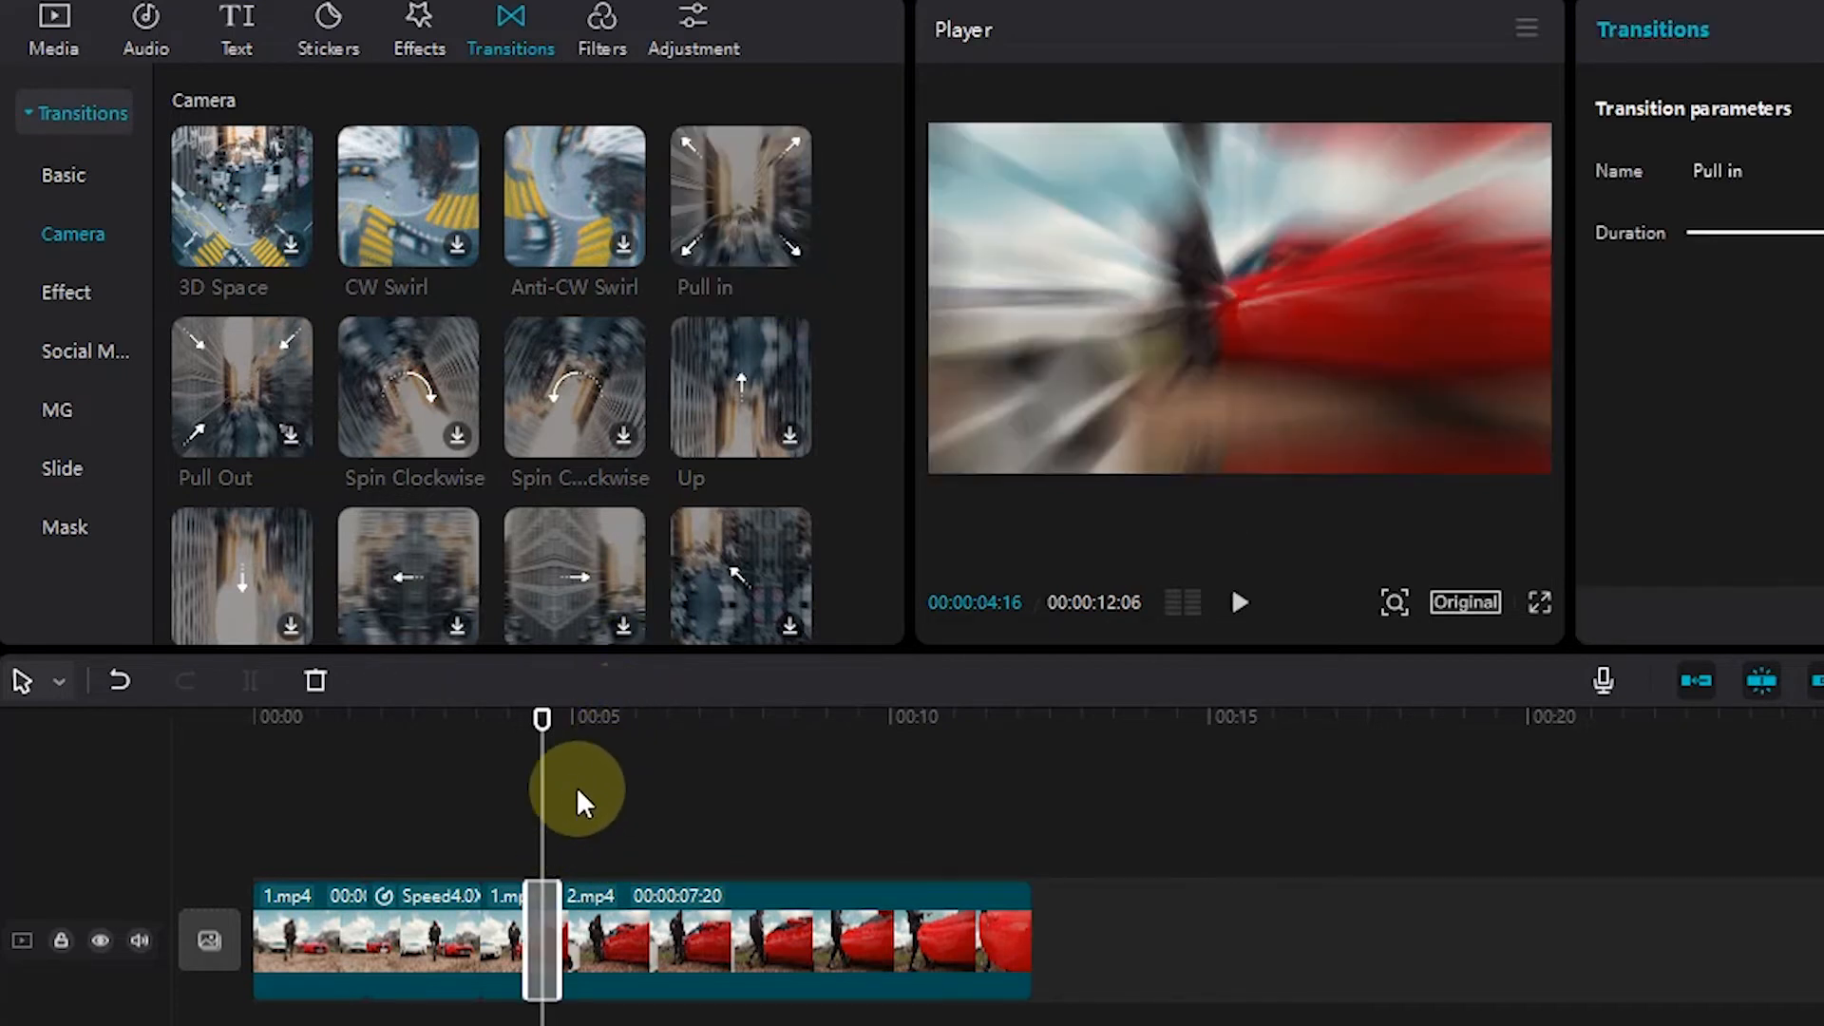
Play the sequence from just before the Pull in transition to check how it looks
{"action": "left_click_drag", "start_coordinate": [539, 714], "coordinate": [527, 718]}
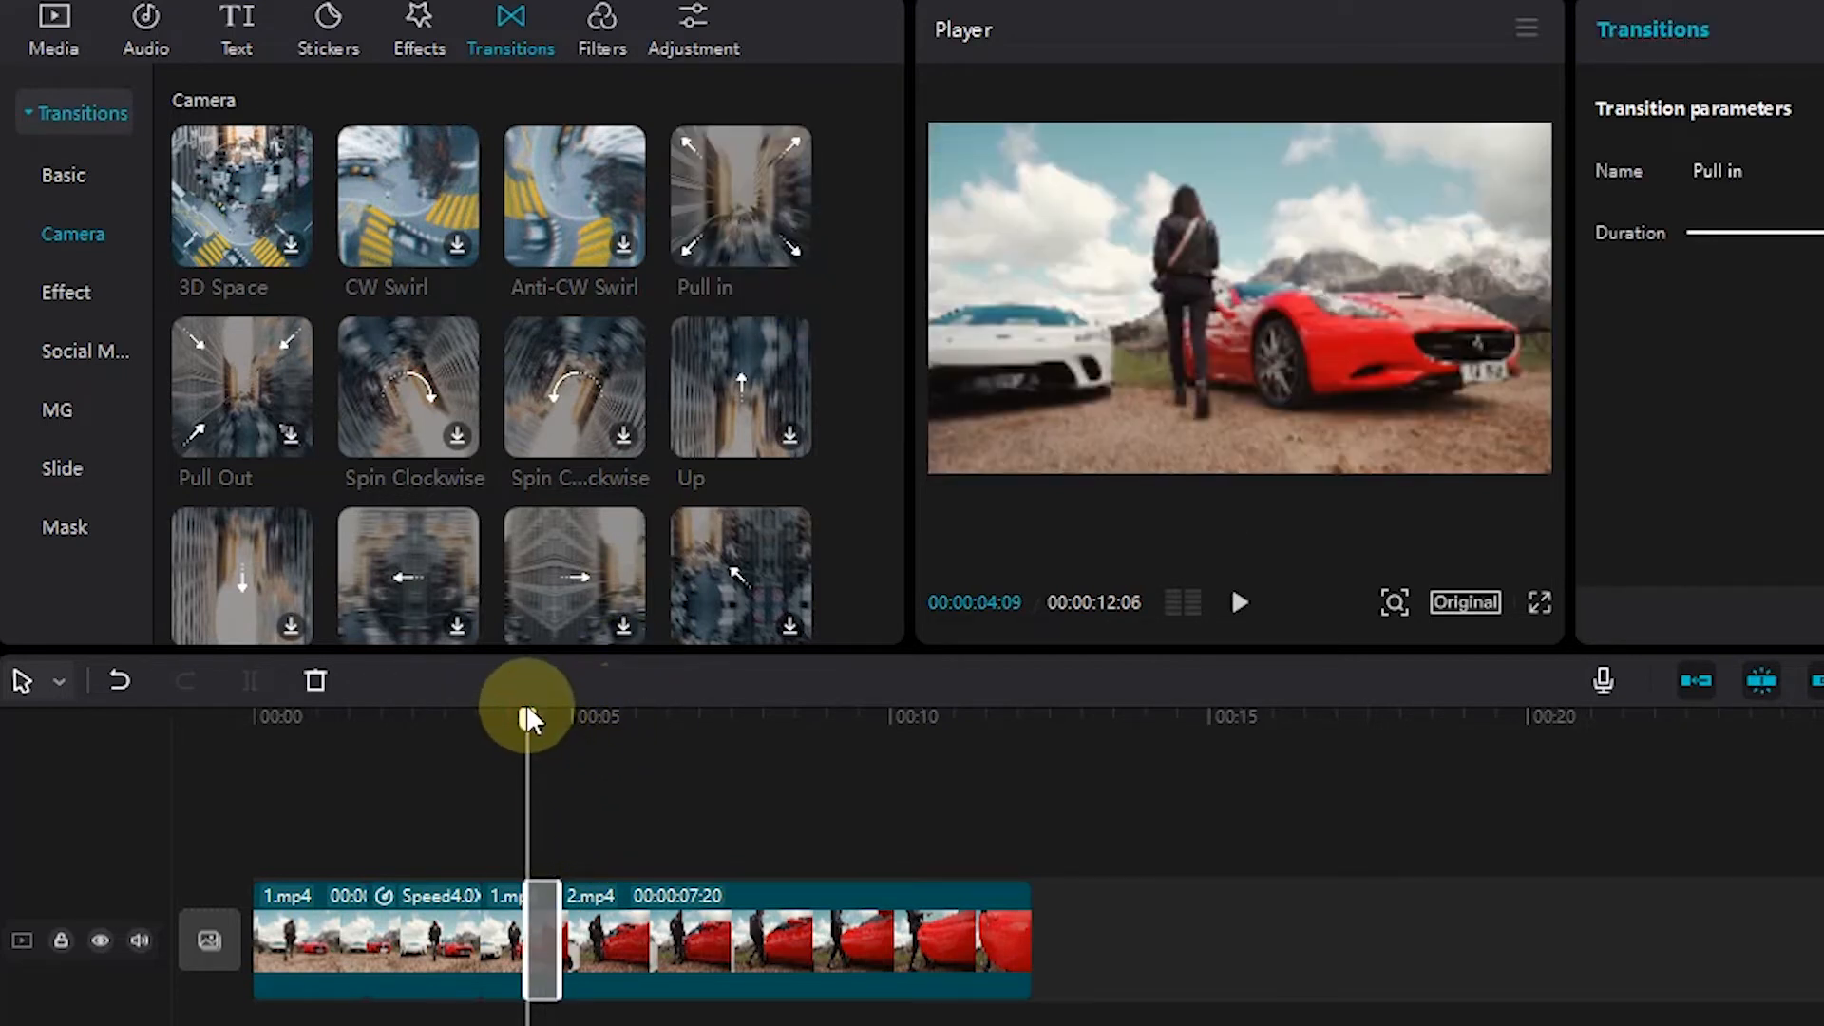
{"action": "left_click", "coordinate": [516, 703]}
{"action": "key", "text": "space"}
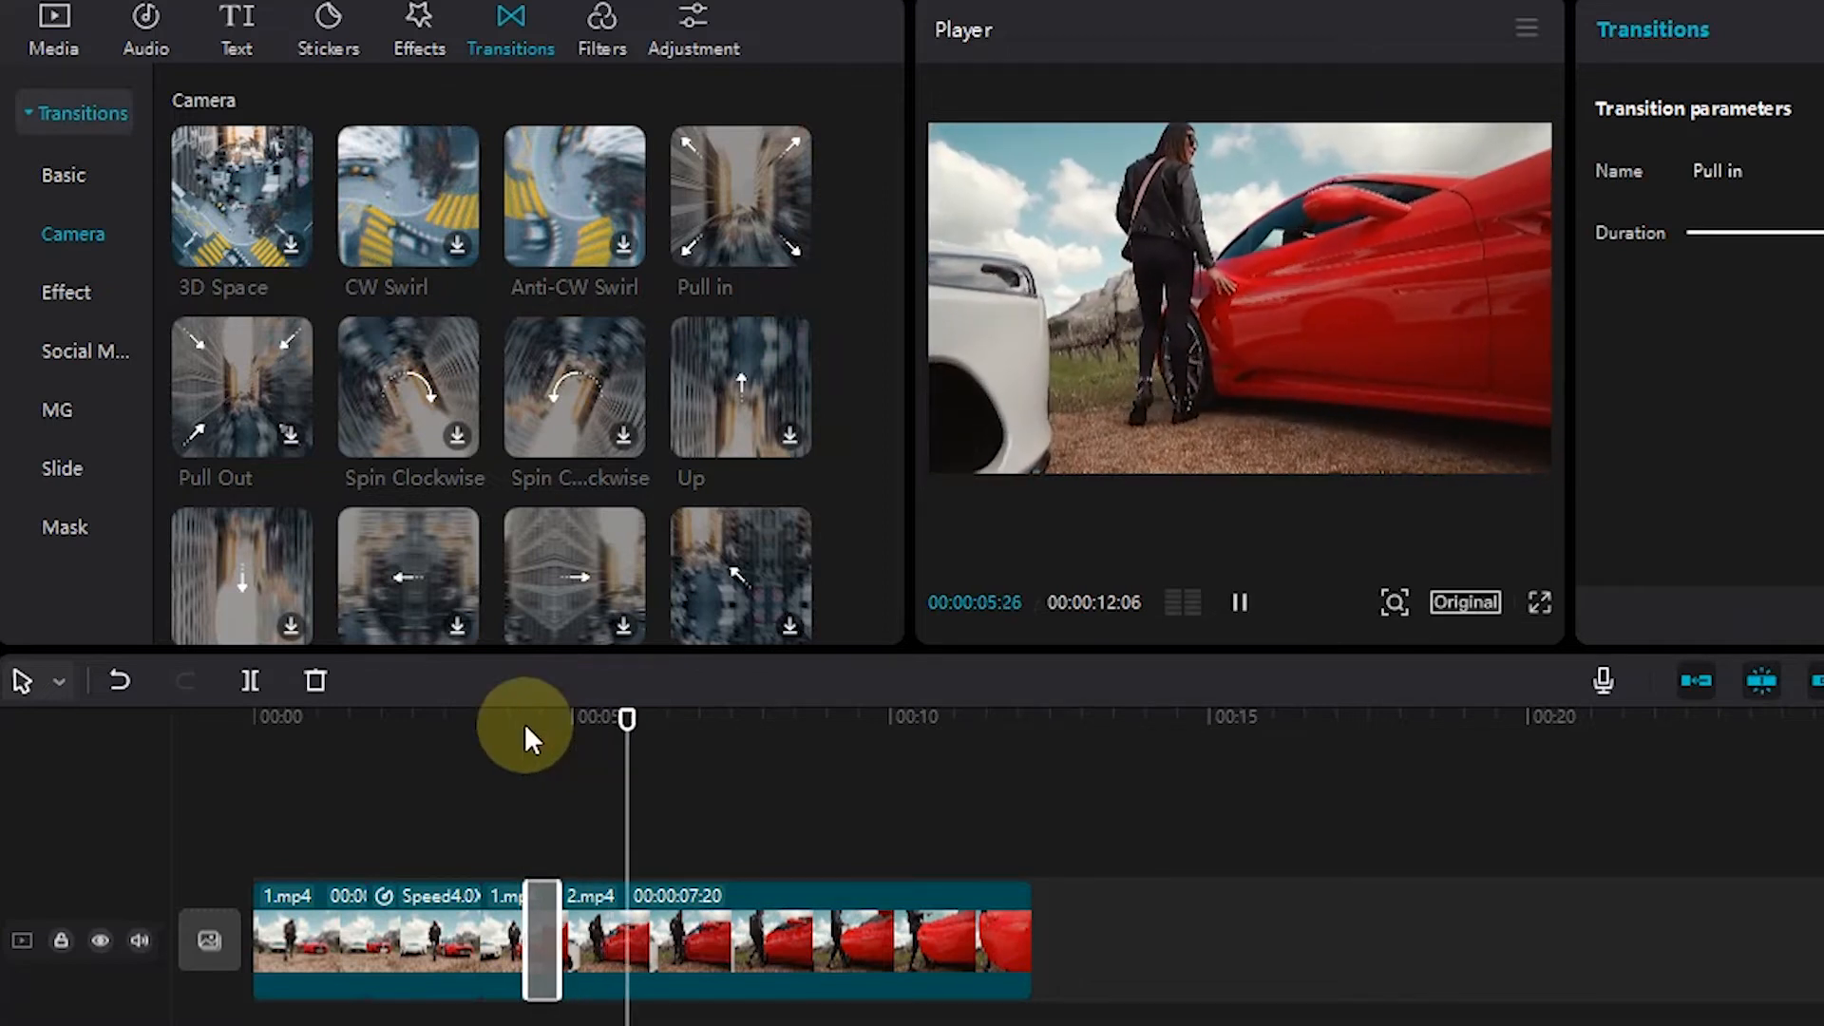
{"action": "left_click", "coordinate": [529, 723]}
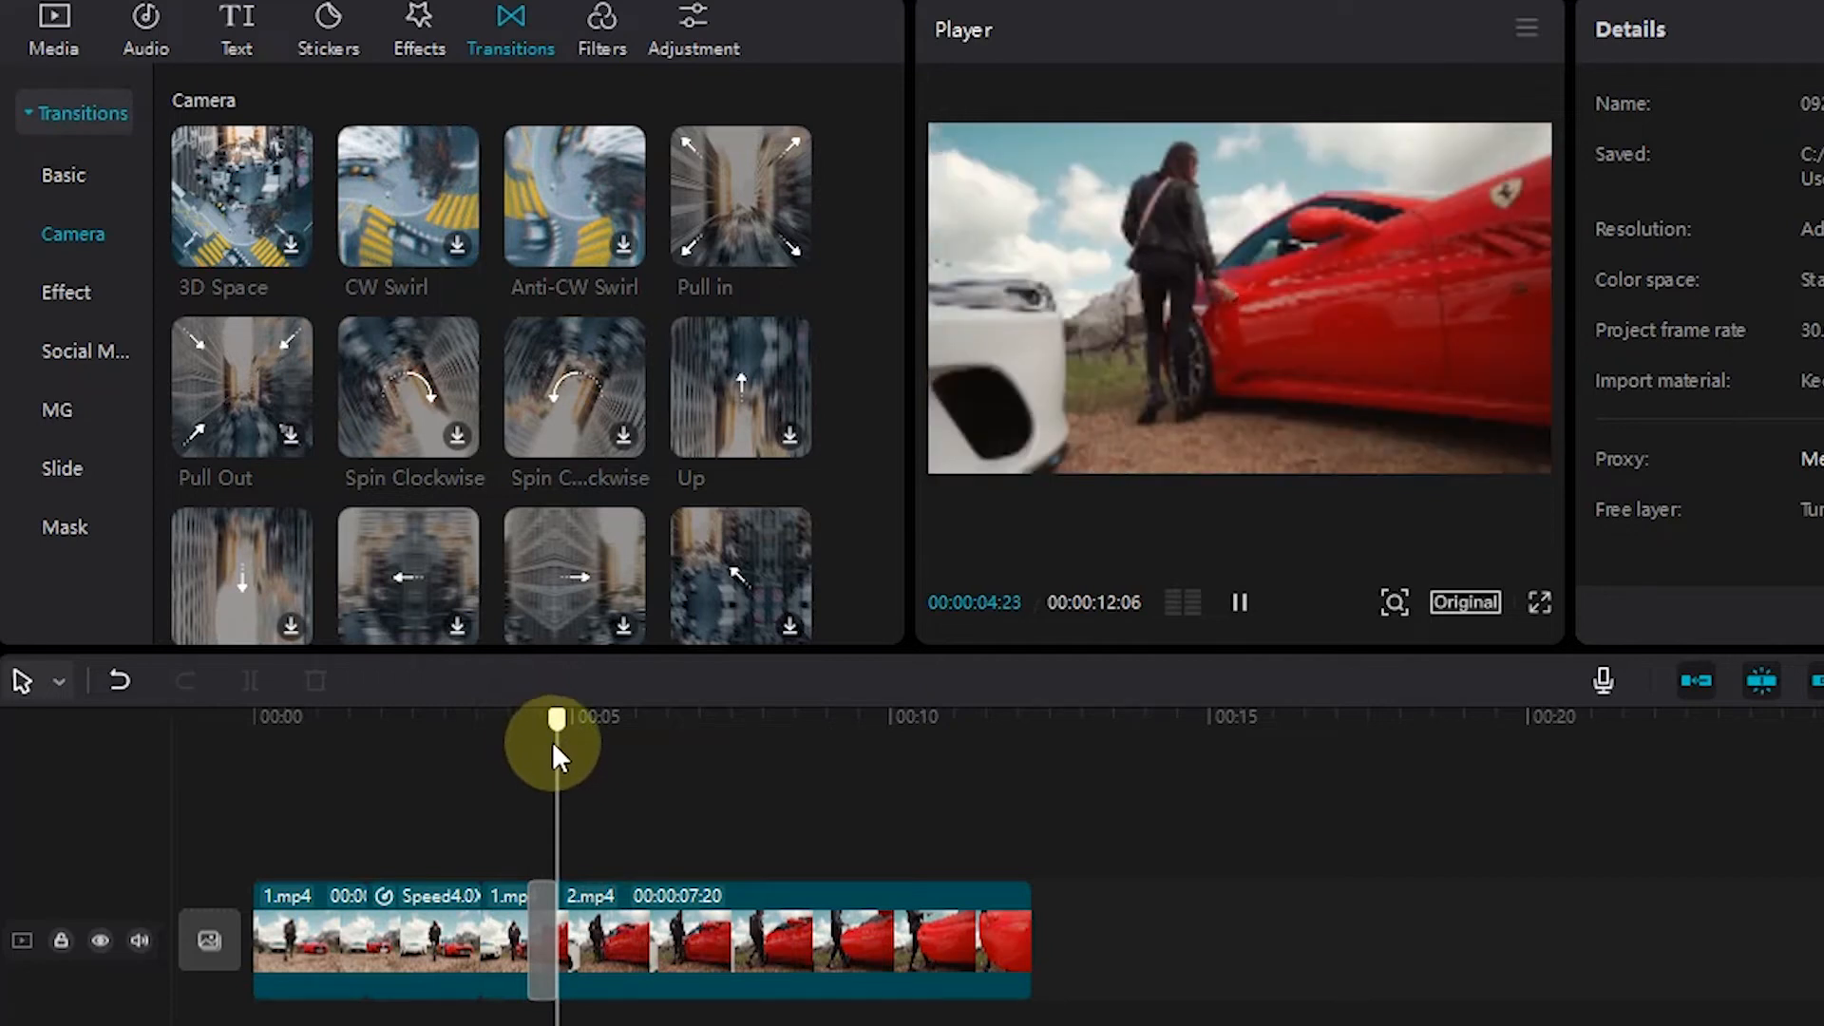
Add a custom adjustment layer above the clips and stretch it over the whole sequence from start to end
{"action": "left_click", "coordinate": [655, 955]}
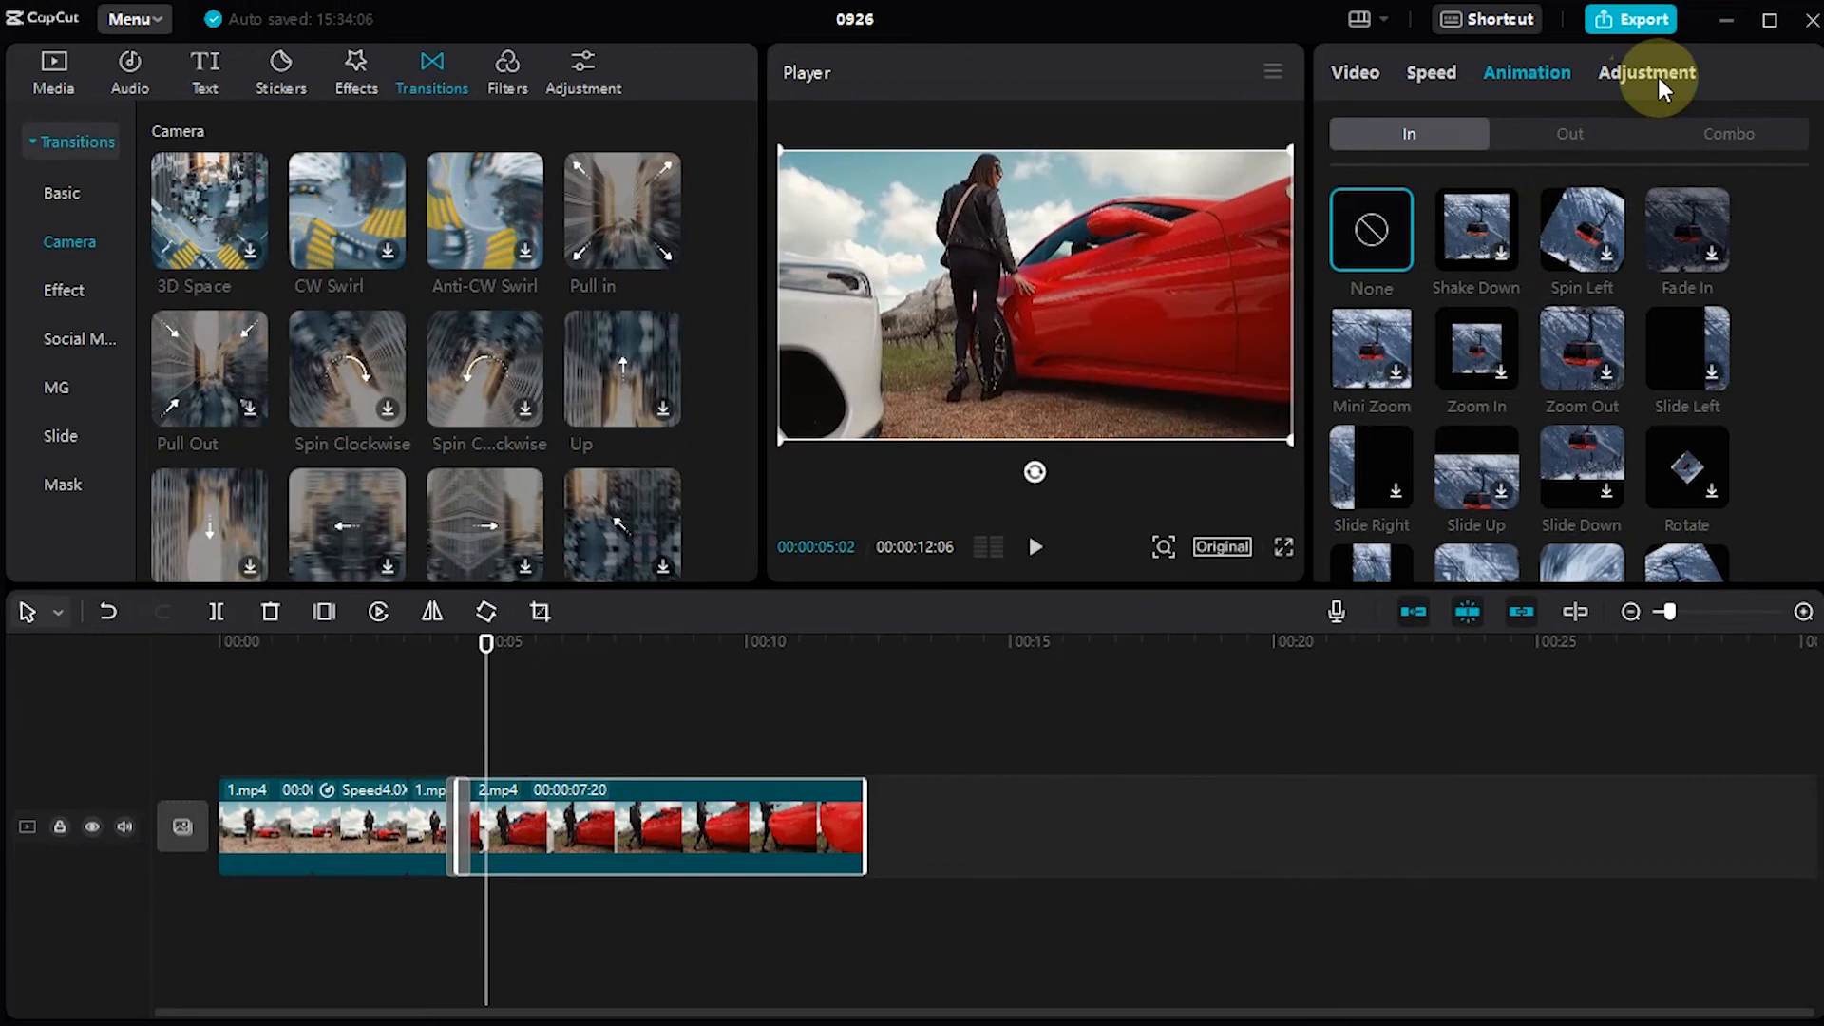
{"action": "left_click", "coordinate": [1658, 85]}
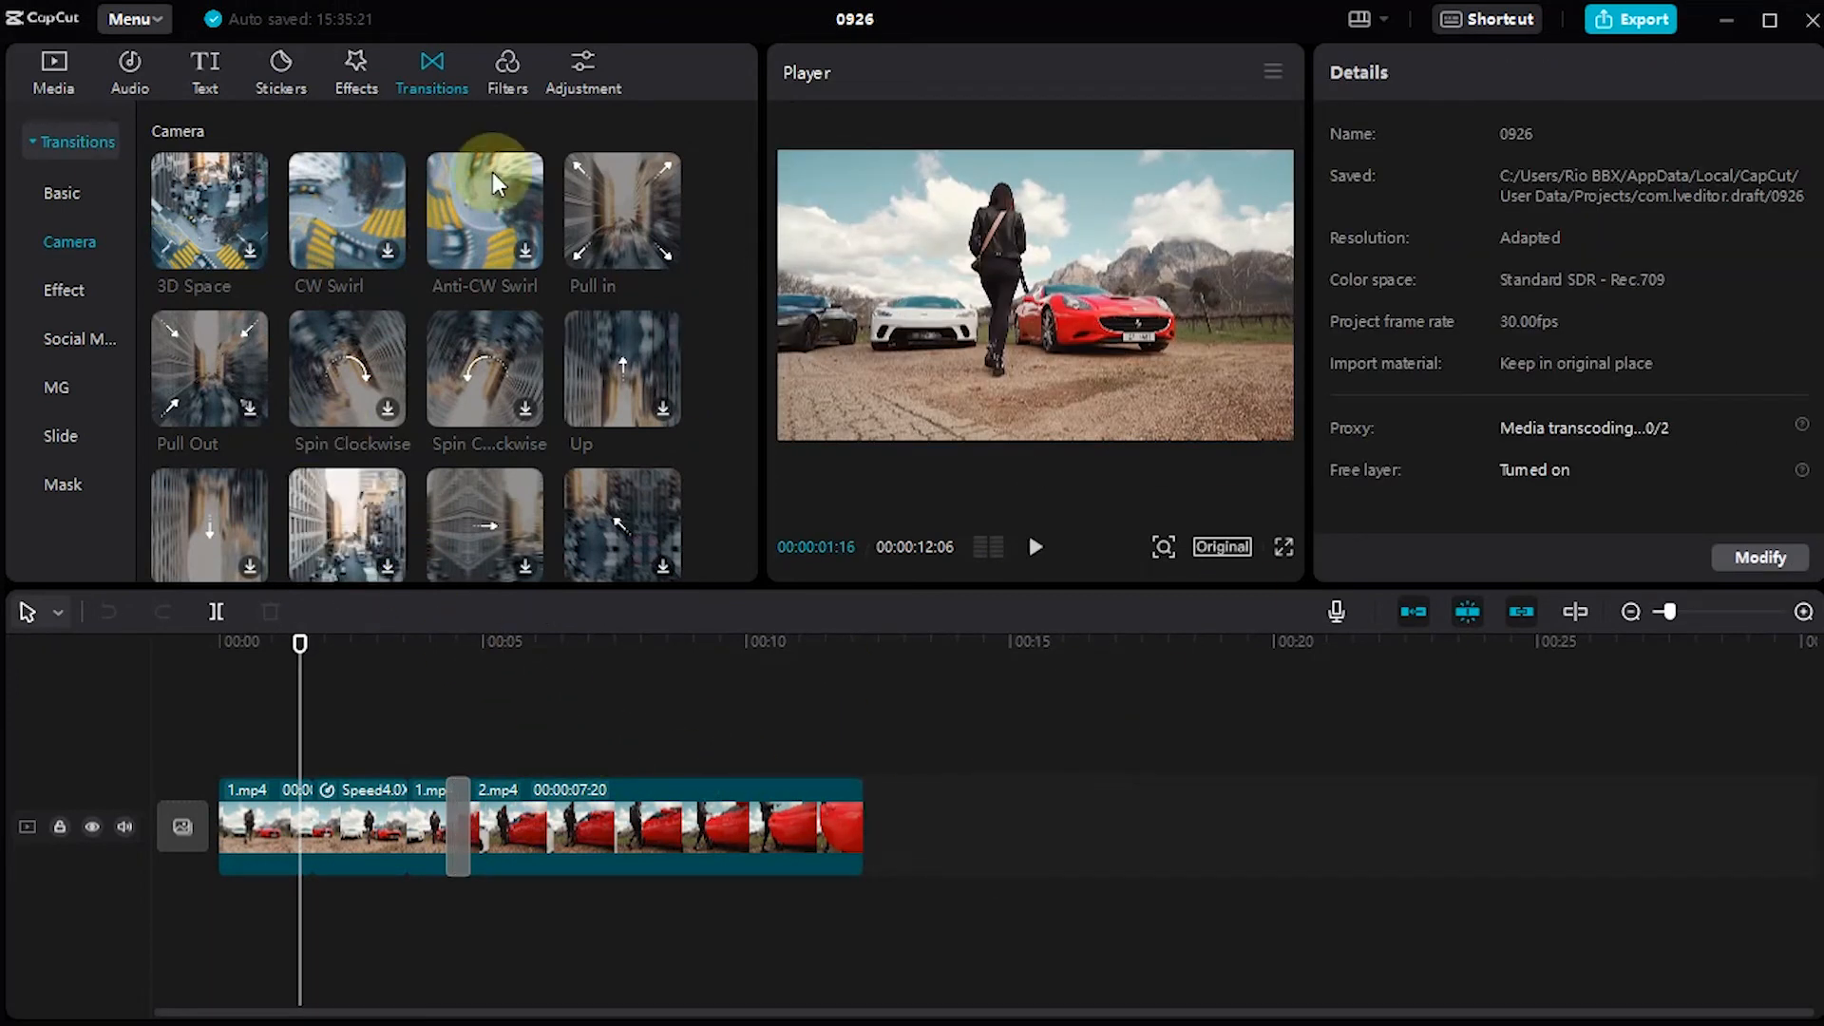
{"action": "left_click", "coordinate": [595, 84]}
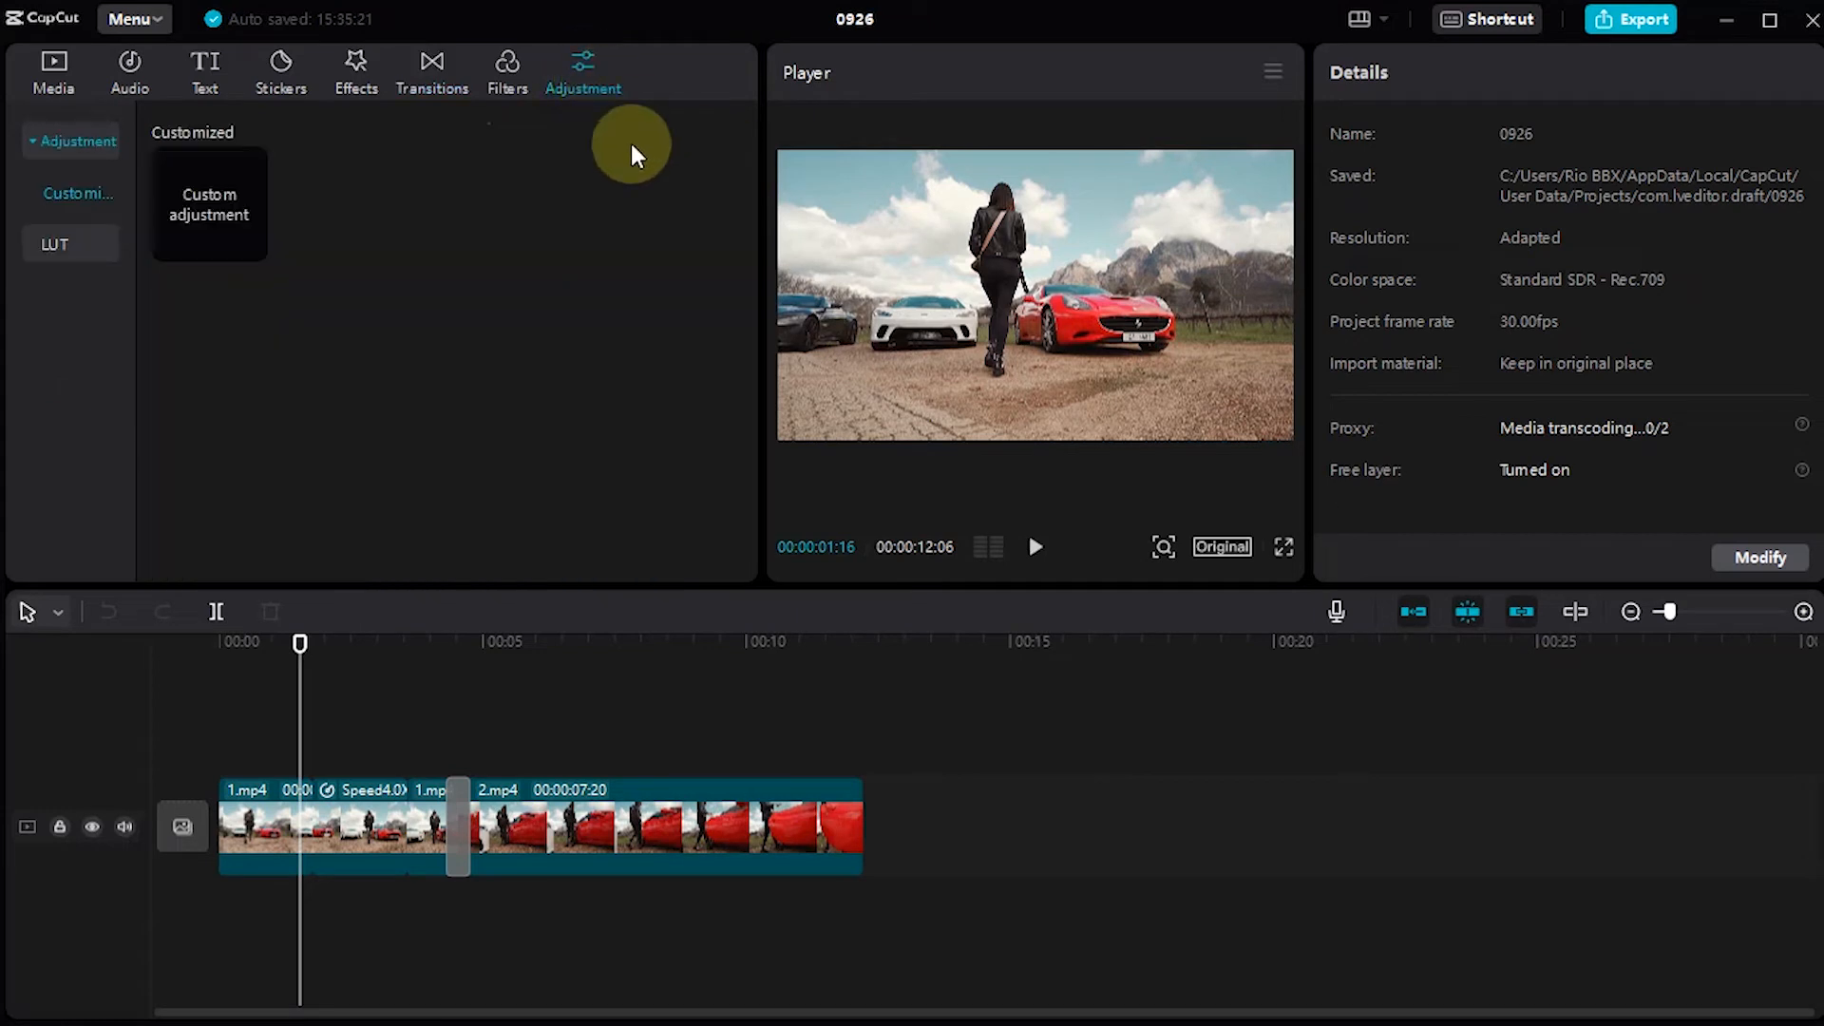
{"action": "left_click", "coordinate": [203, 217]}
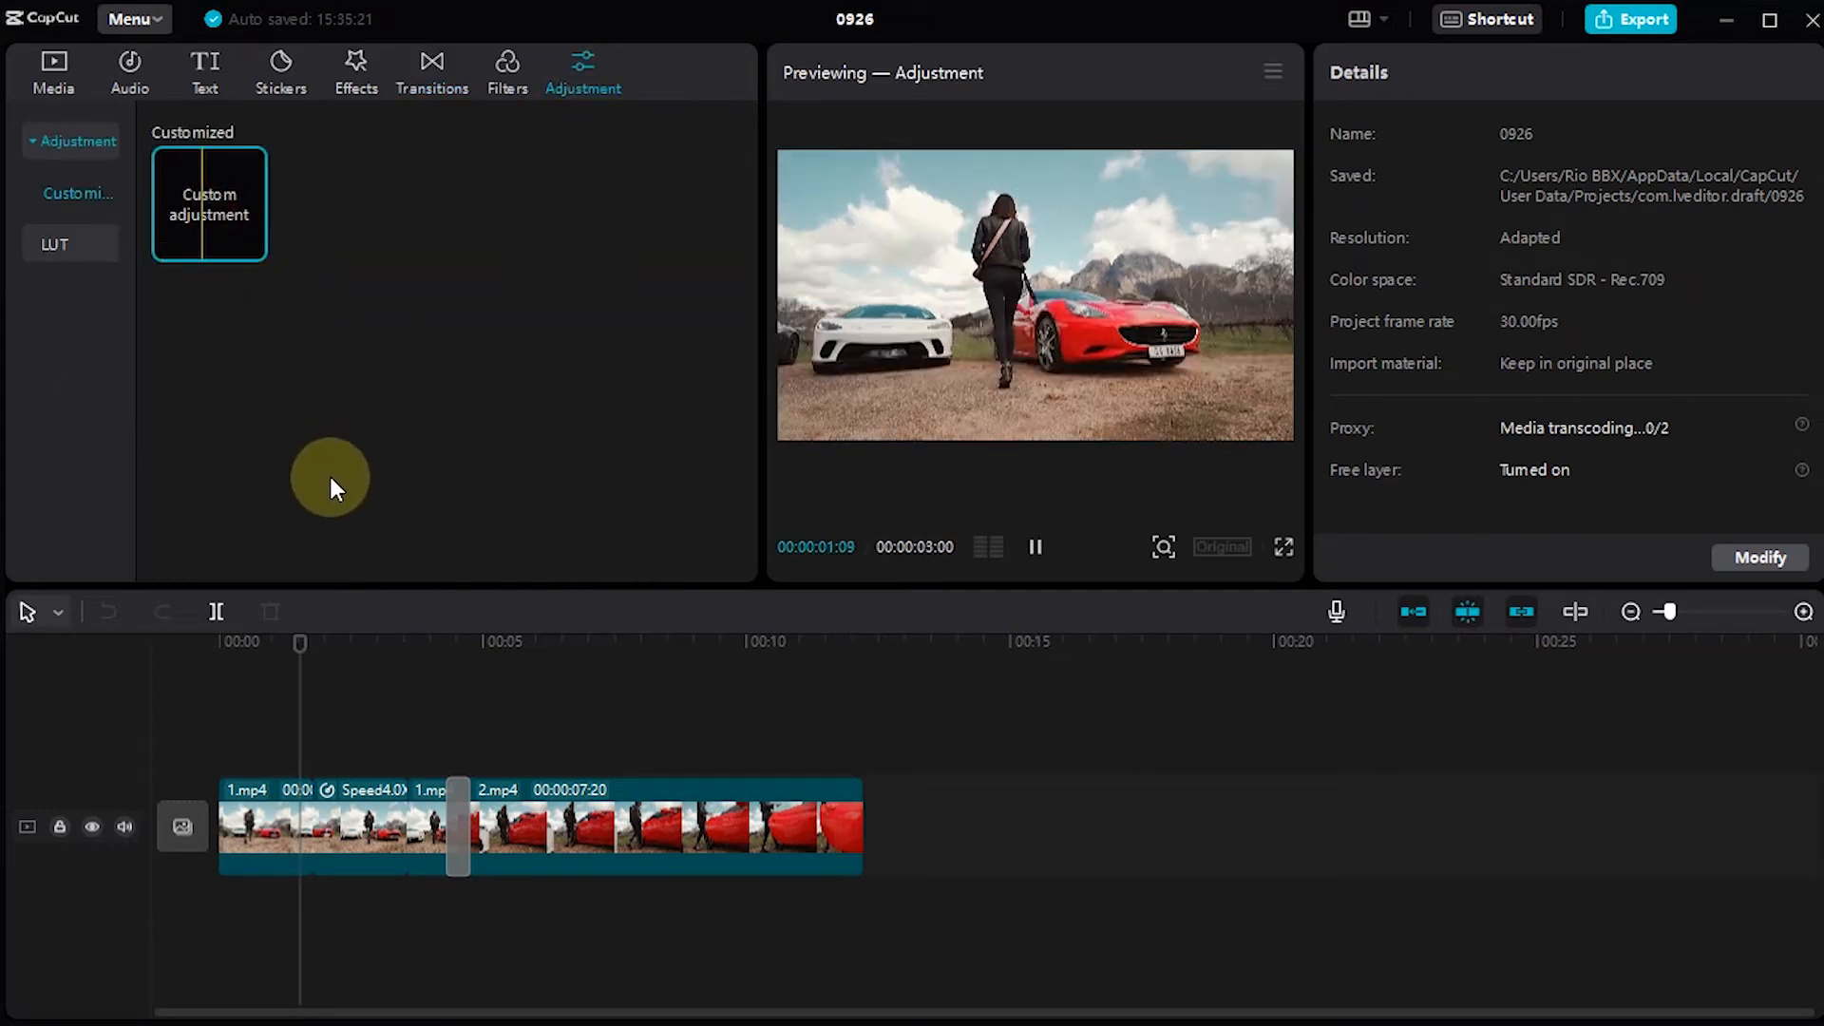
{"action": "left_click", "coordinate": [250, 245]}
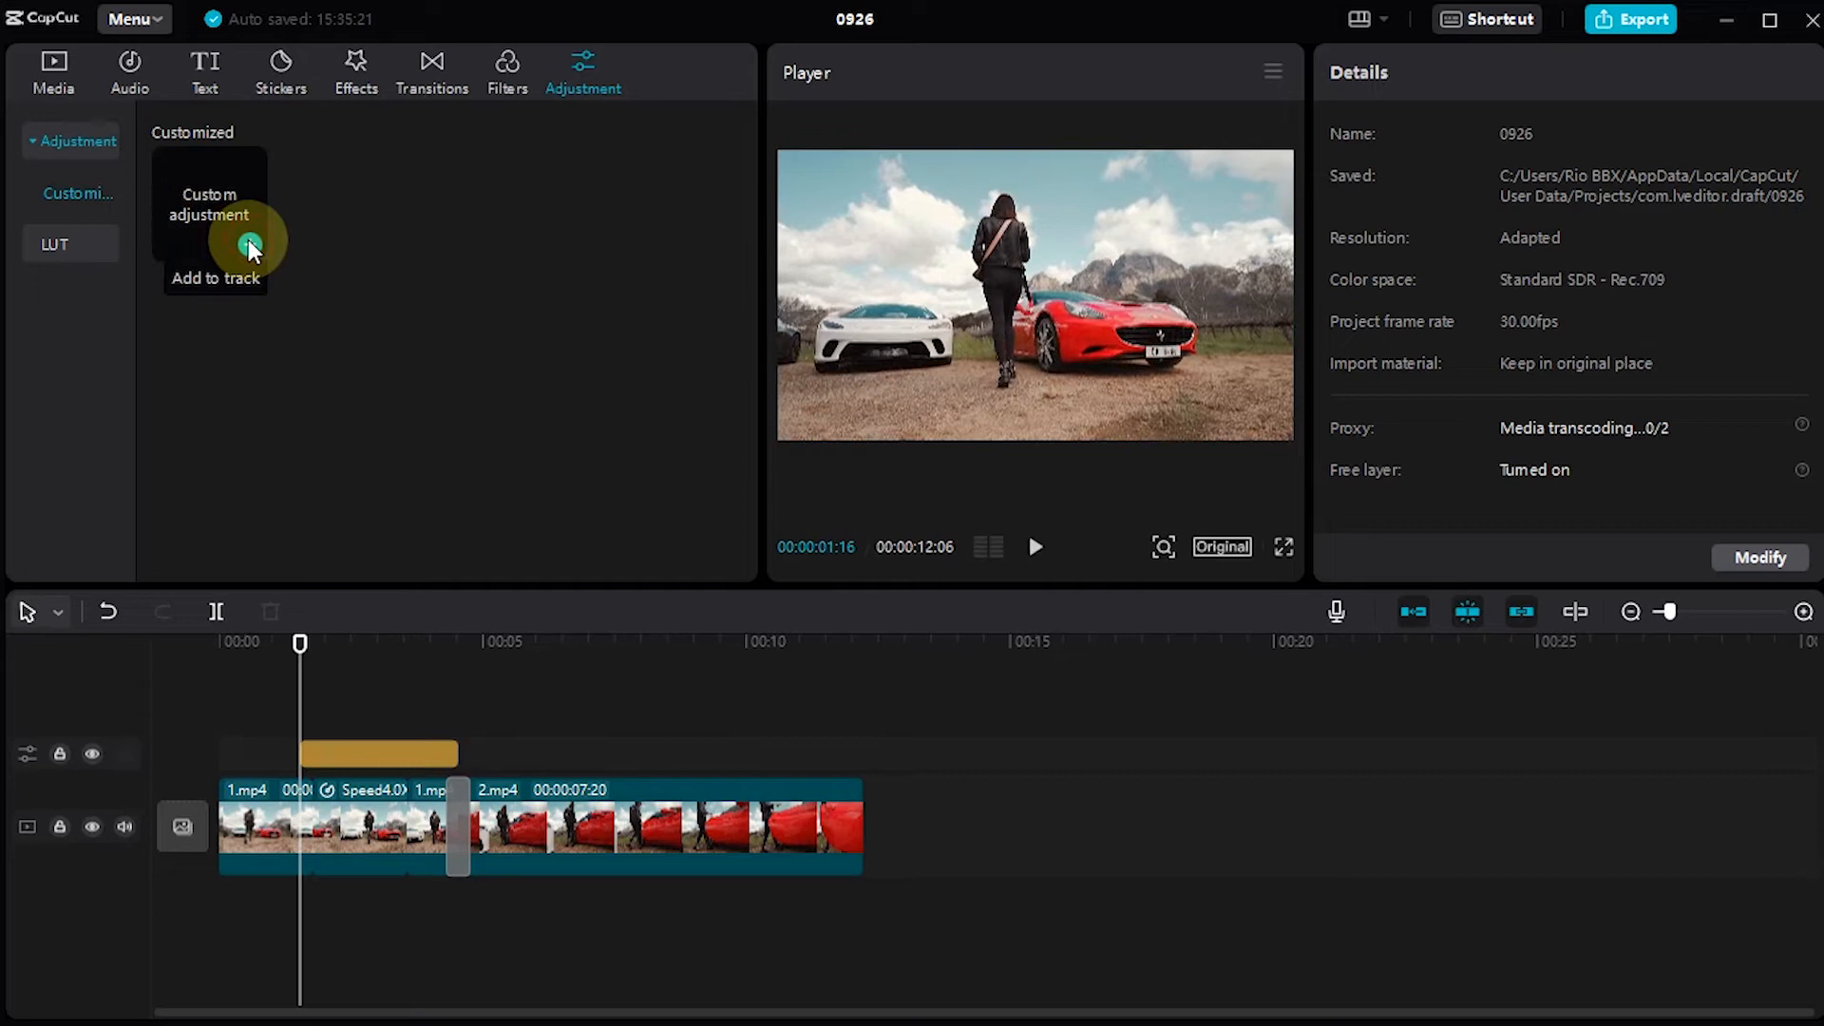
{"action": "left_click_drag", "start_coordinate": [295, 745], "coordinate": [221, 750]}
{"action": "left_click_drag", "start_coordinate": [460, 753], "coordinate": [864, 753]}
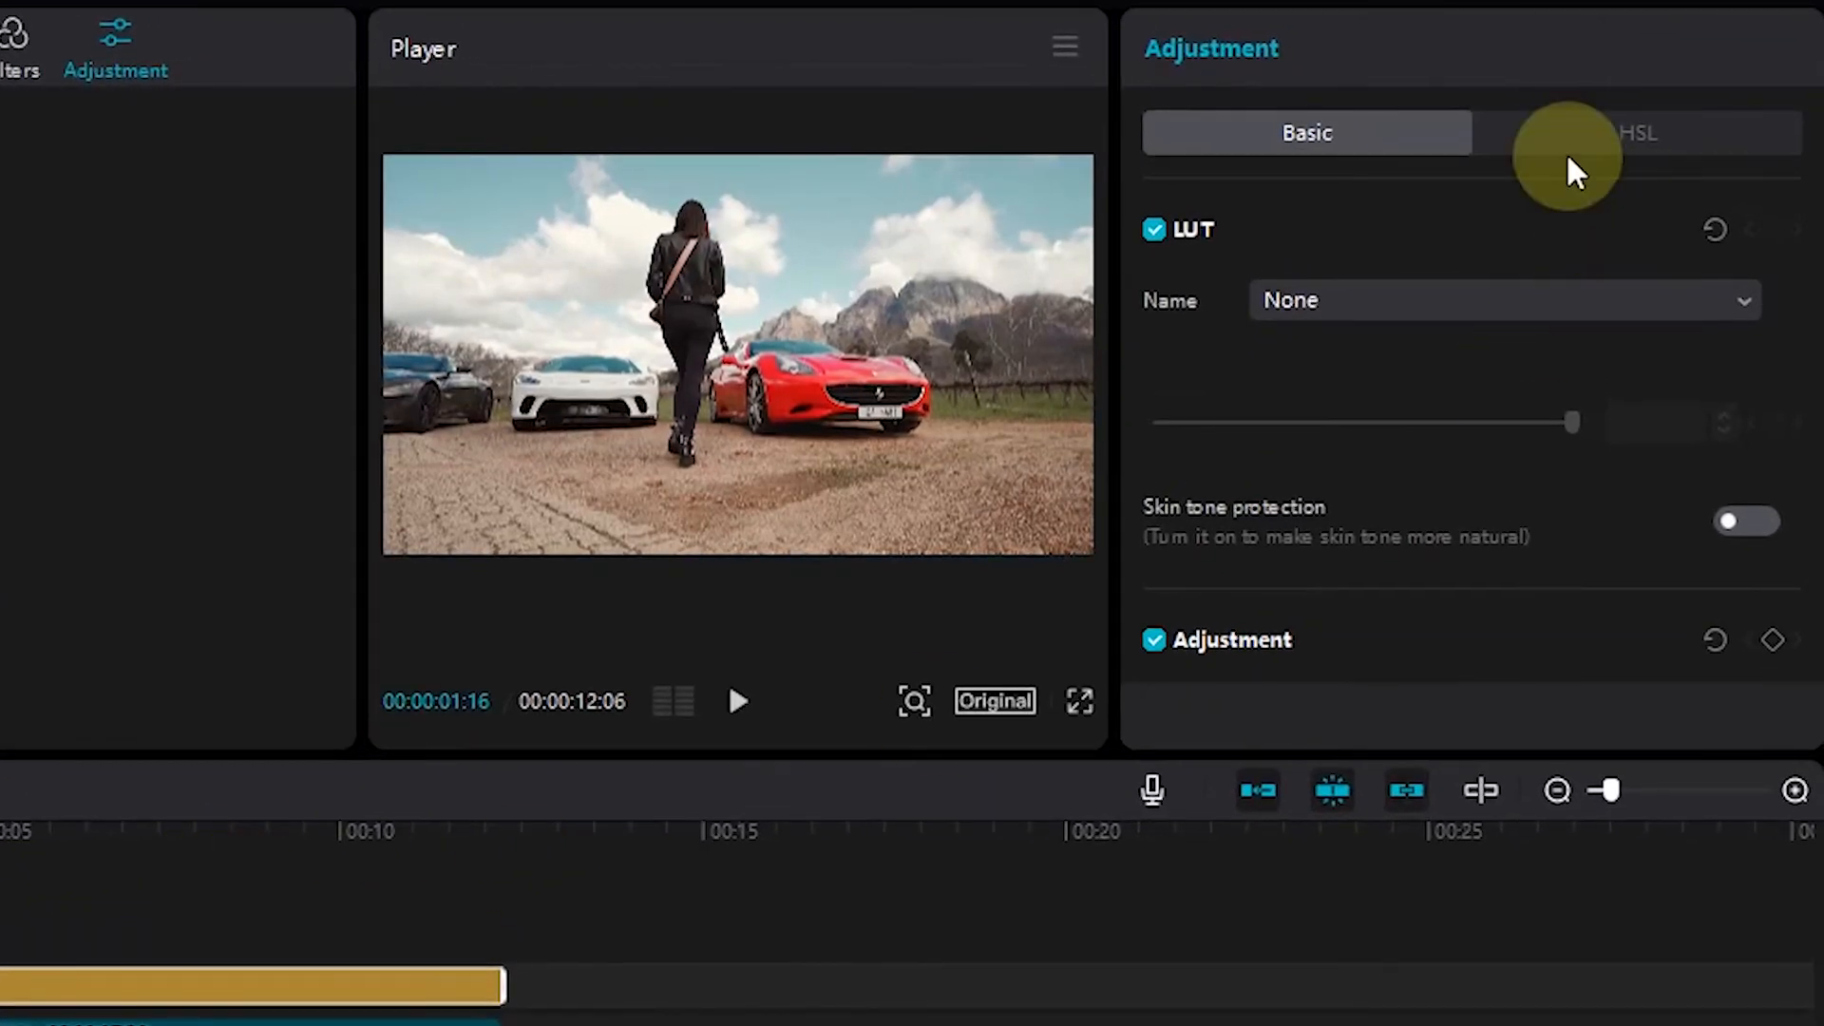
On the adjustment layer, set Temp to 9, Saturation to 5, Lightness to -8, Contrast to -3 and Highlight to -5
{"action": "left_click", "coordinate": [537, 908]}
{"action": "scroll", "coordinate": [1579, 513], "scroll_direction": "down", "scroll_amount": 6}
{"action": "left_click_drag", "start_coordinate": [1365, 231], "coordinate": [1406, 233]}
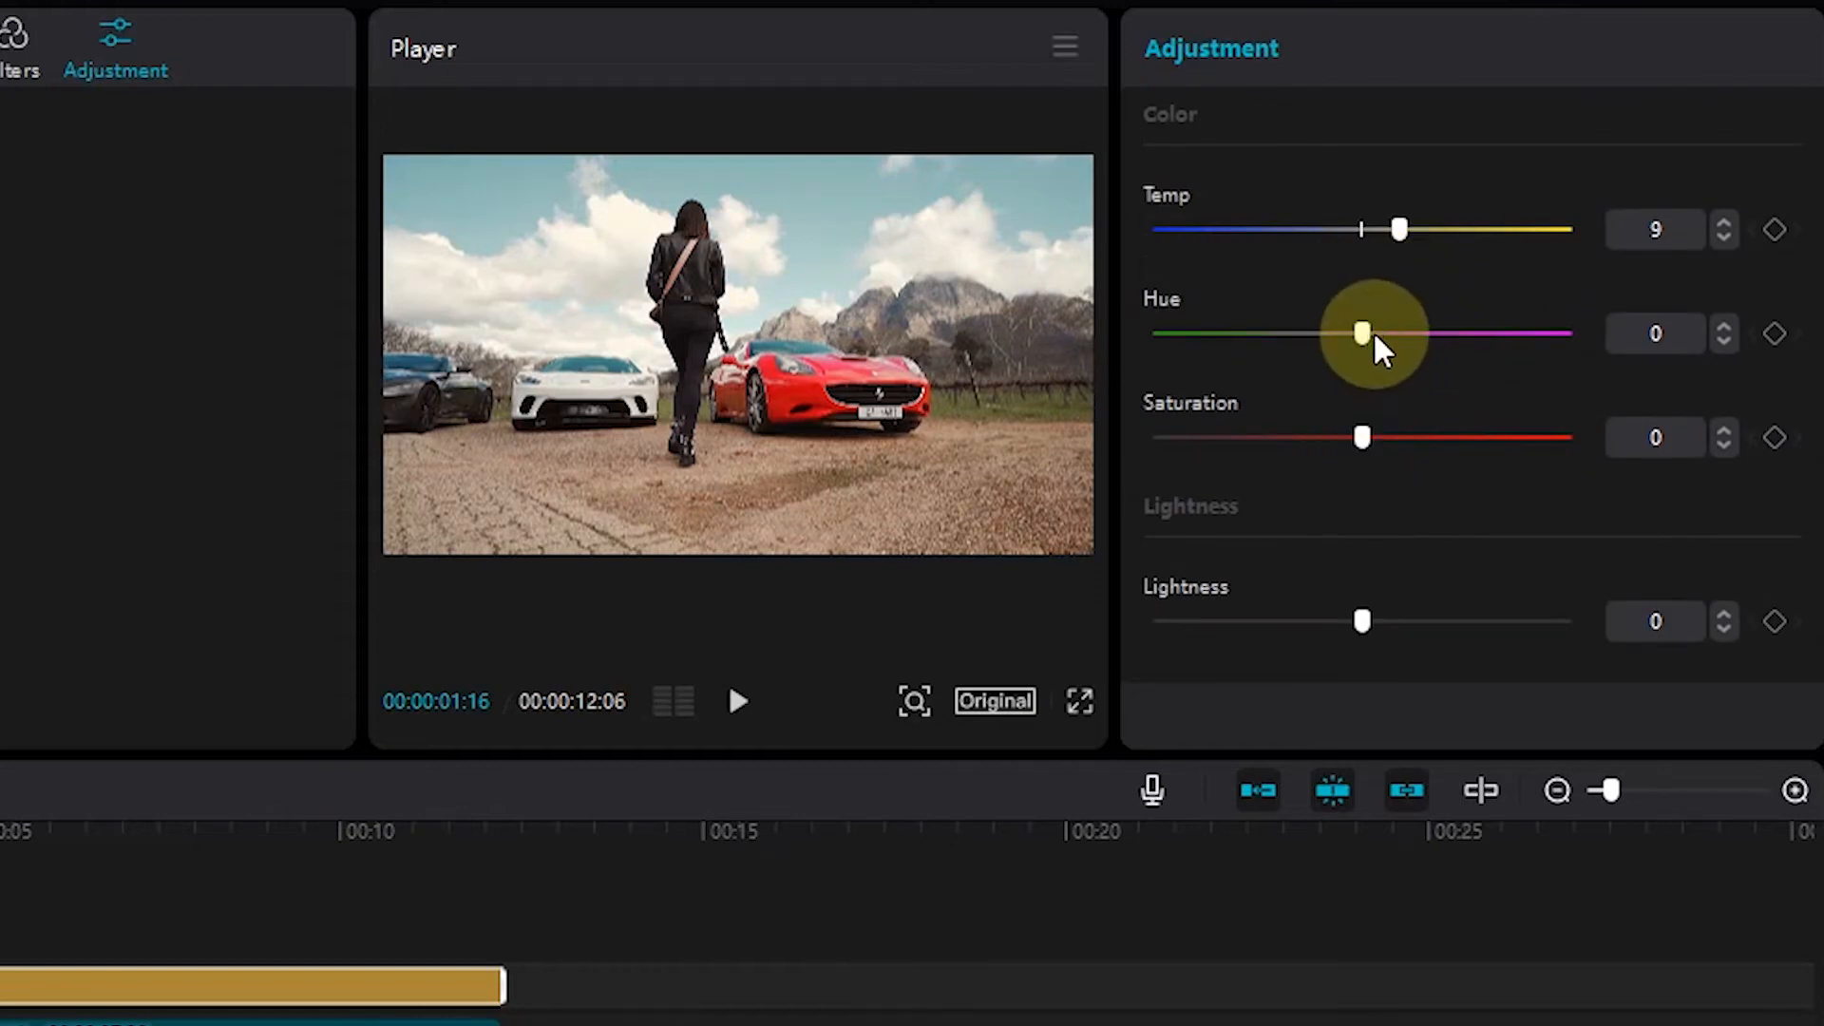
{"action": "left_click_drag", "start_coordinate": [1362, 436], "coordinate": [1355, 483]}
{"action": "scroll", "coordinate": [1372, 494], "scroll_direction": "down", "scroll_amount": 2}
{"action": "scroll", "coordinate": [1368, 437], "scroll_direction": "down", "scroll_amount": 2}
{"action": "left_click_drag", "start_coordinate": [1362, 561], "coordinate": [1349, 558]}
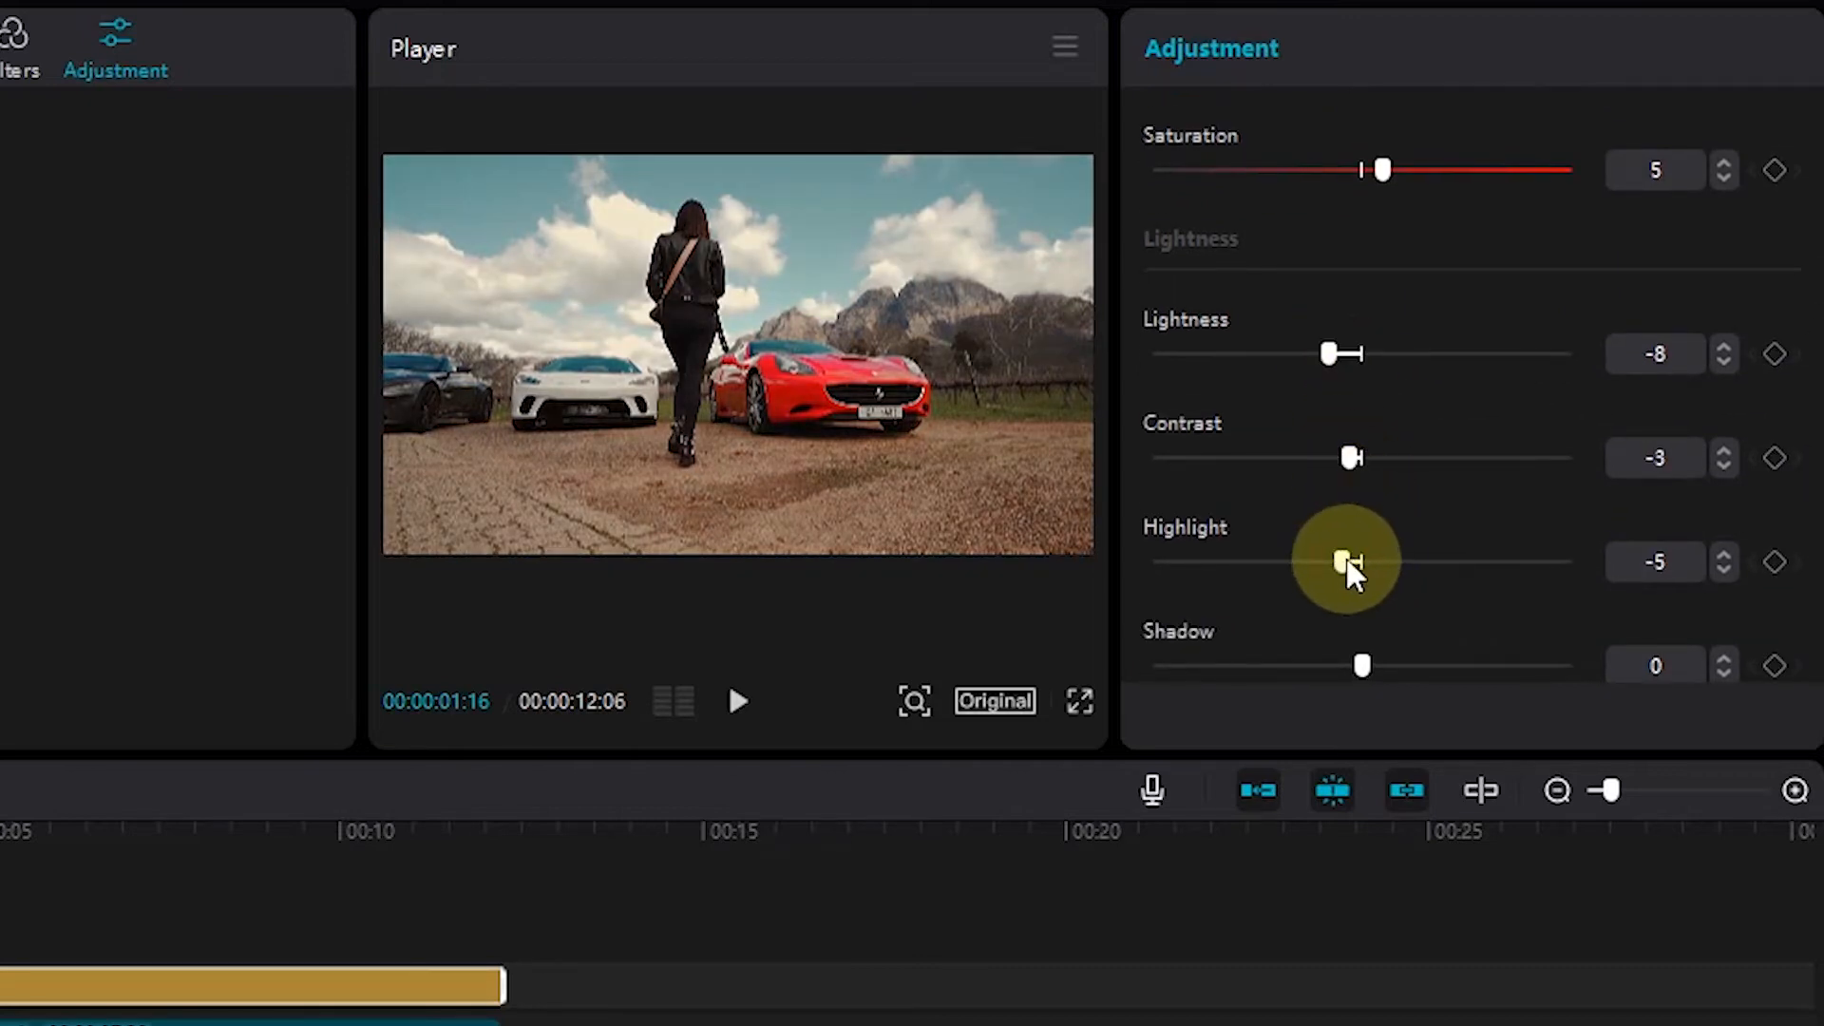
Set the adjustment layer's Shadow to 5 and Lightsense to -4
{"action": "scroll", "coordinate": [1353, 558], "scroll_direction": "down", "scroll_amount": 2}
{"action": "left_click_drag", "start_coordinate": [1372, 252], "coordinate": [1386, 285]}
{"action": "left_click", "coordinate": [1349, 357]}
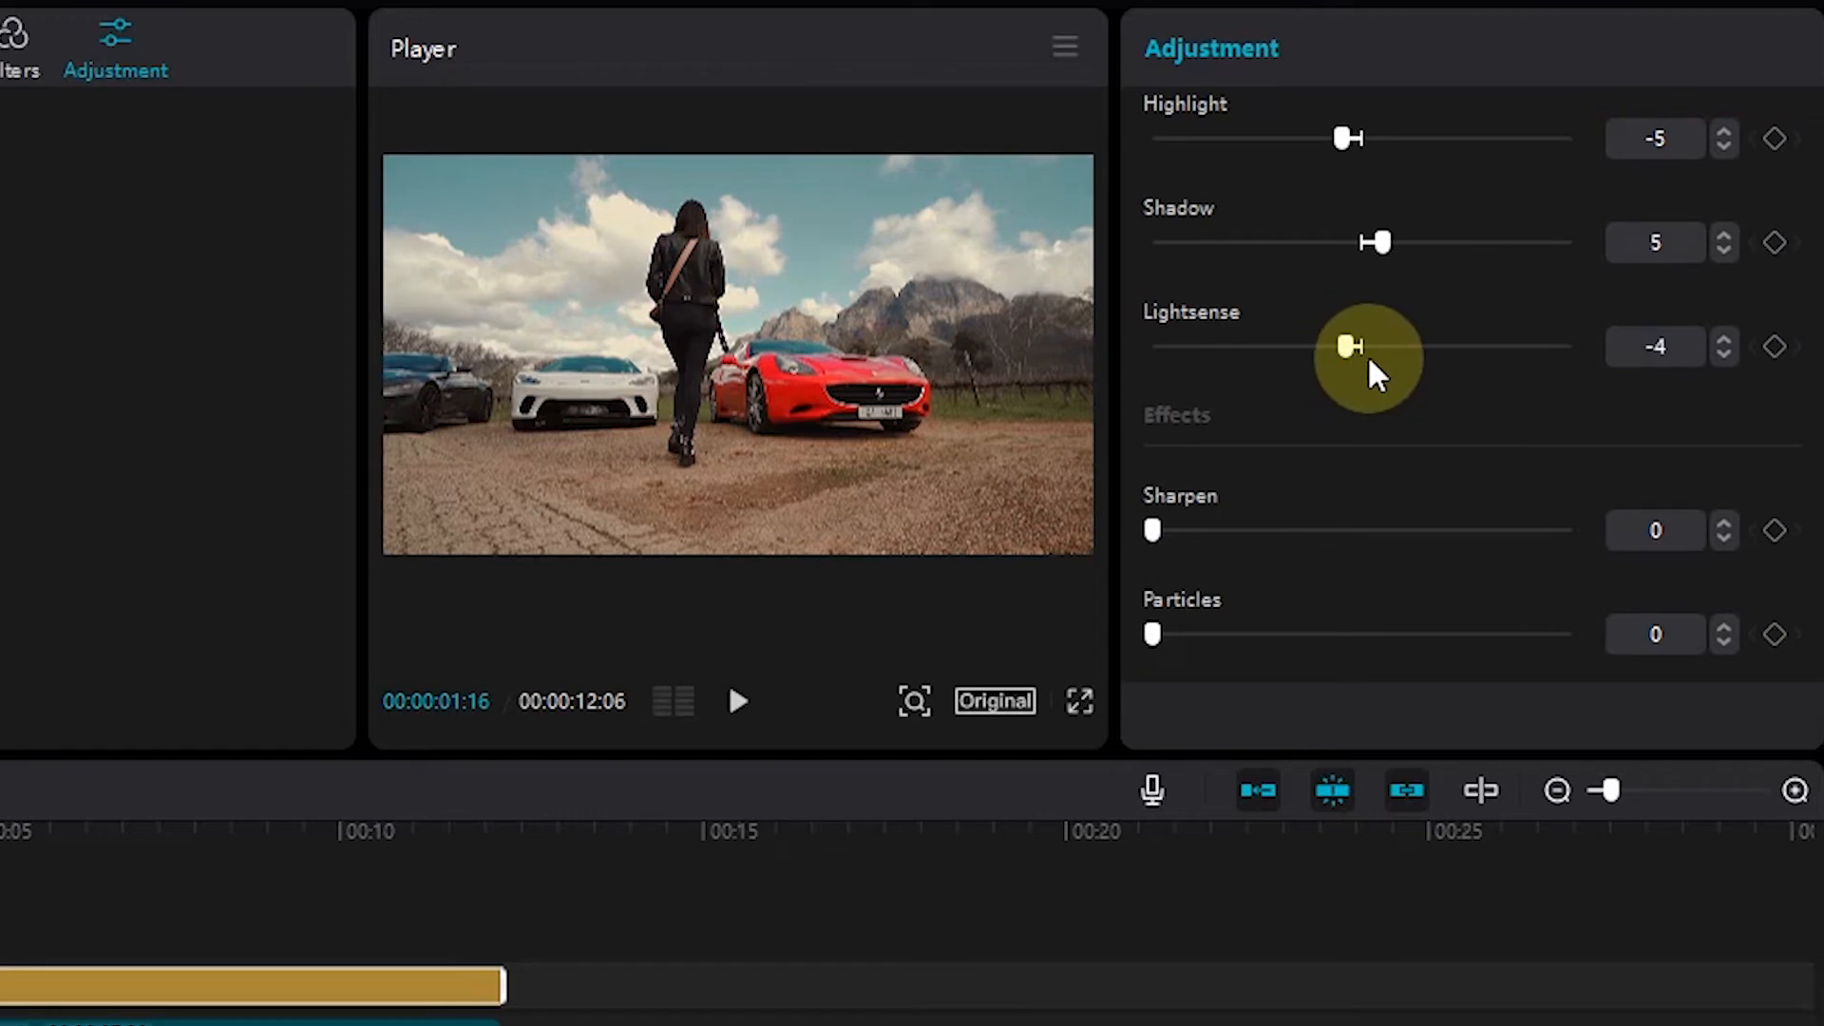
{"action": "scroll", "coordinate": [1377, 377], "scroll_direction": "down", "scroll_amount": 2}
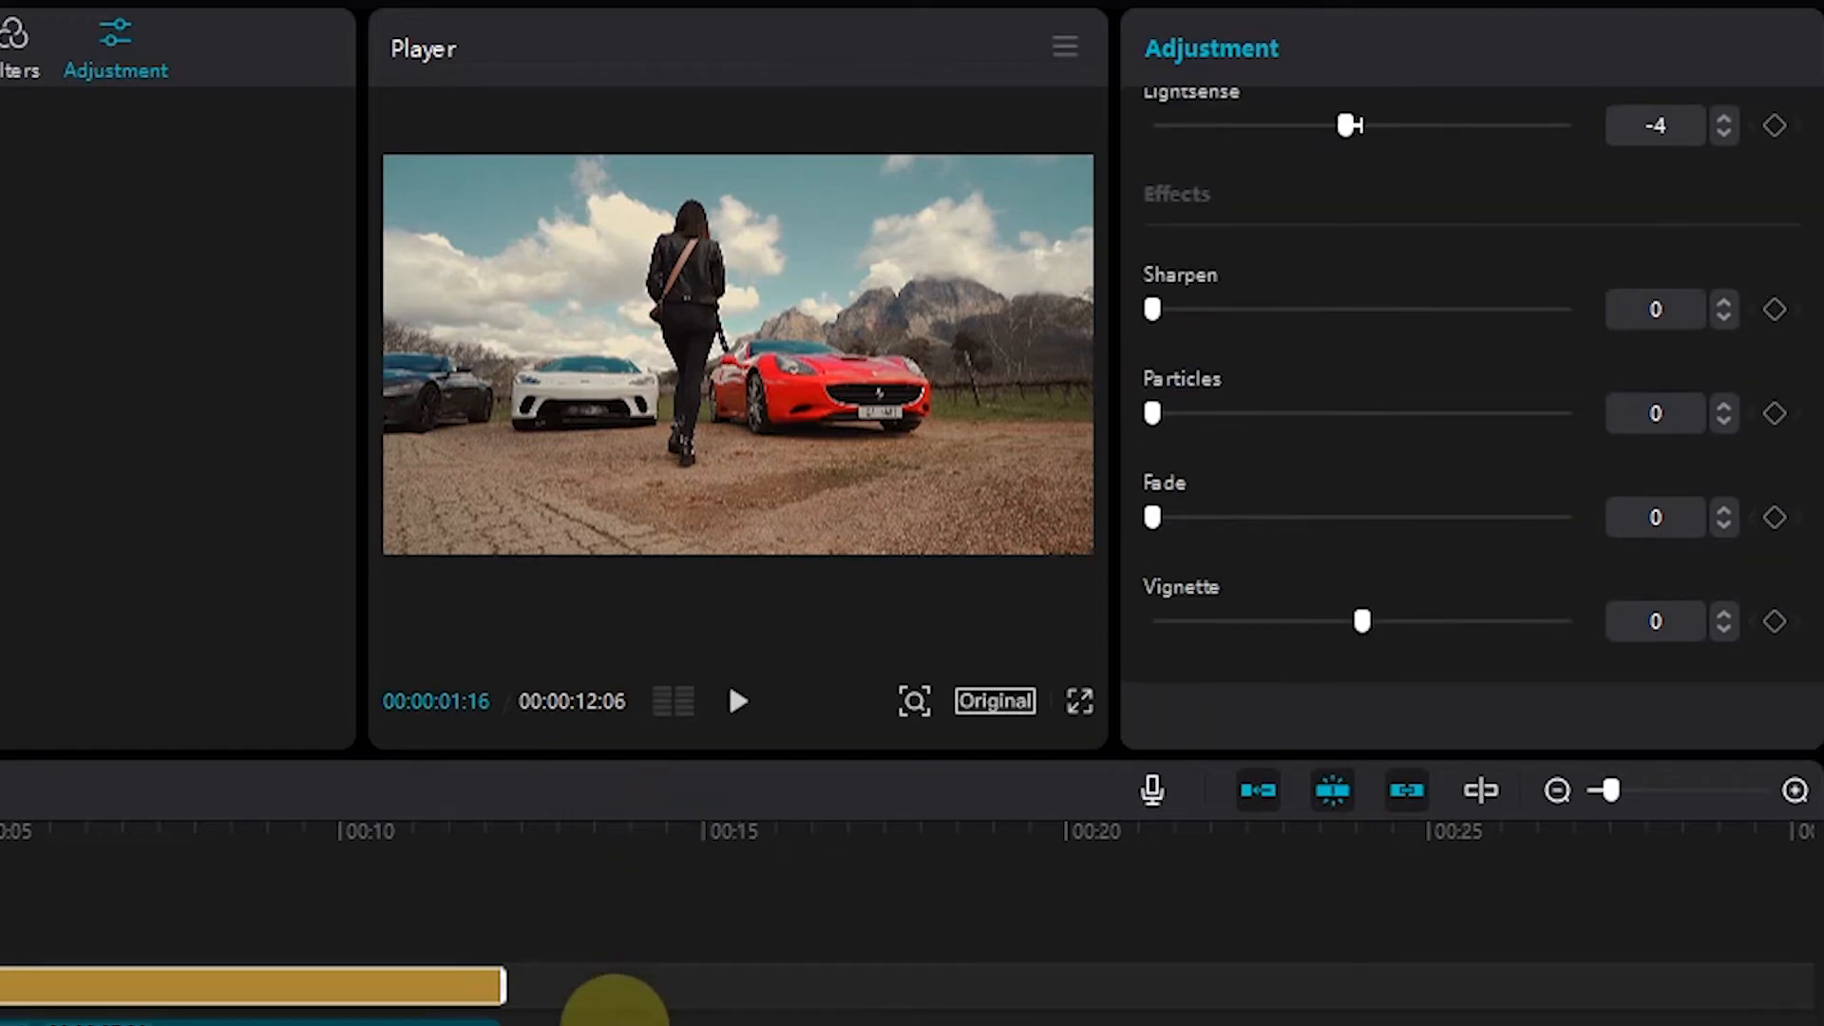
Apply a 0.9 s Fade Out animation to the end of the 2.mp4 clip and dismiss the performance tips
{"action": "left_click", "coordinate": [611, 1009]}
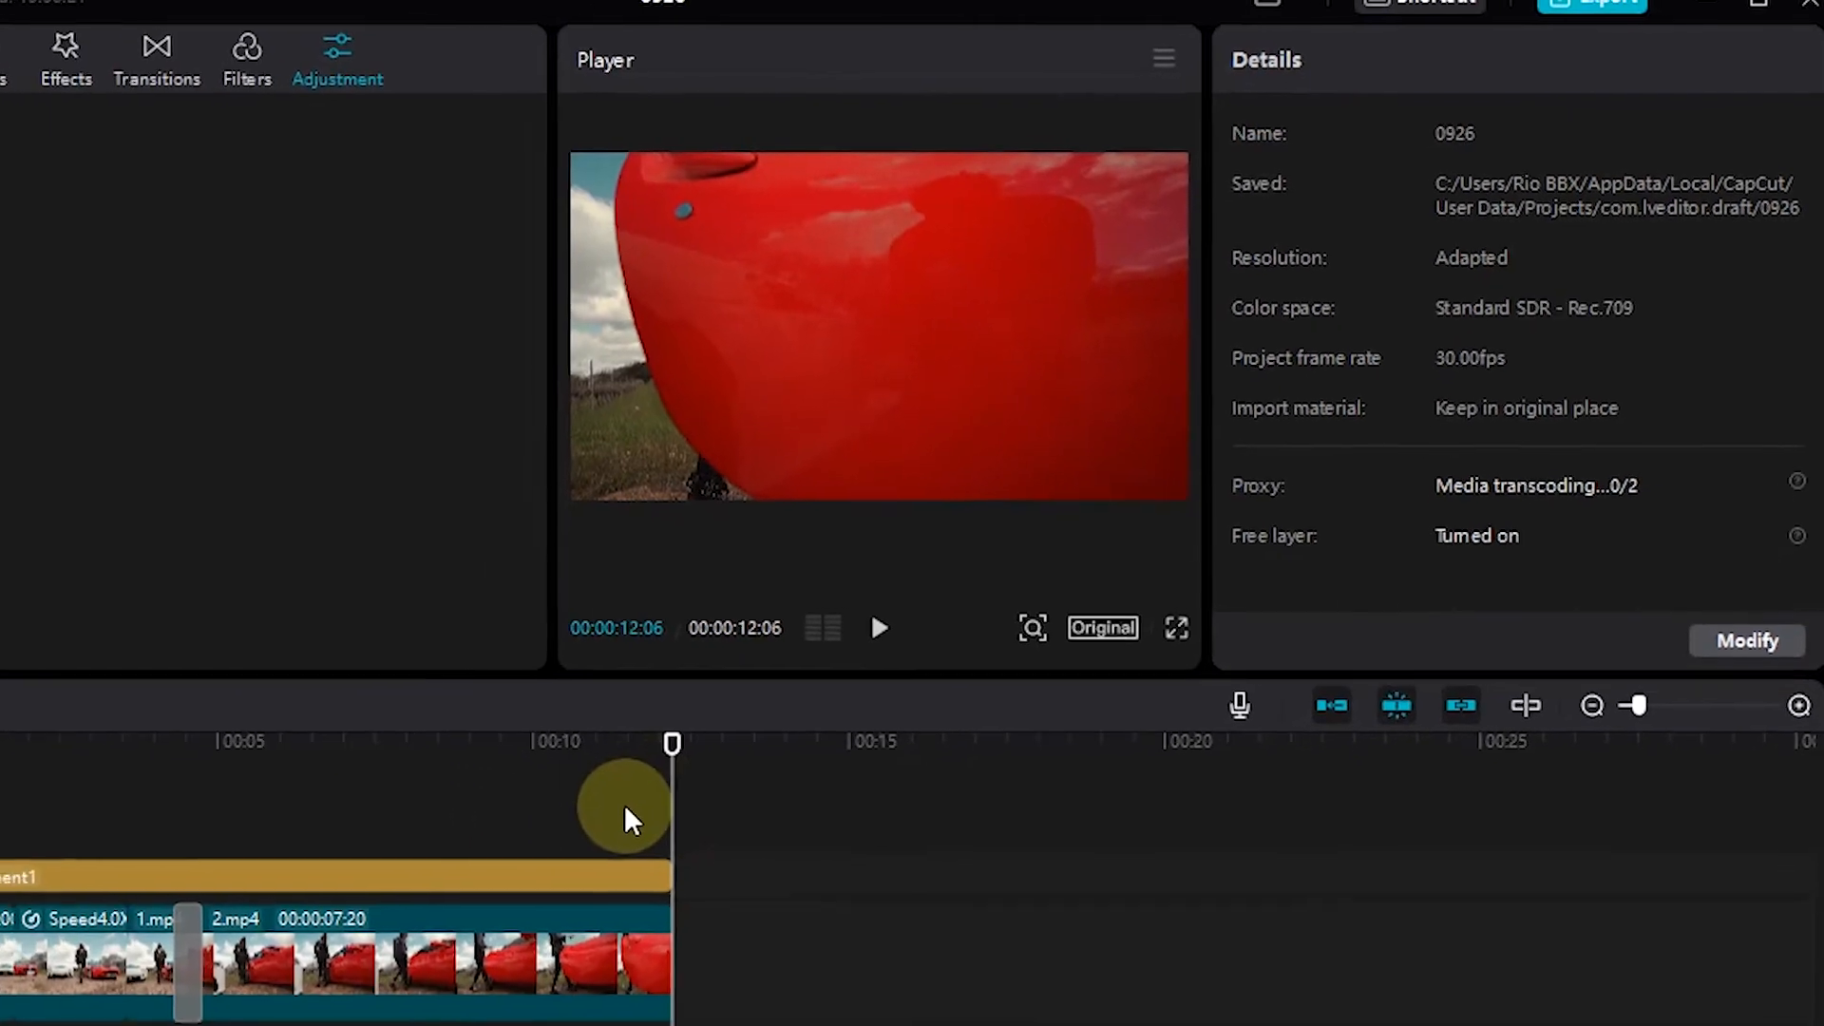
{"action": "left_click", "coordinate": [636, 949]}
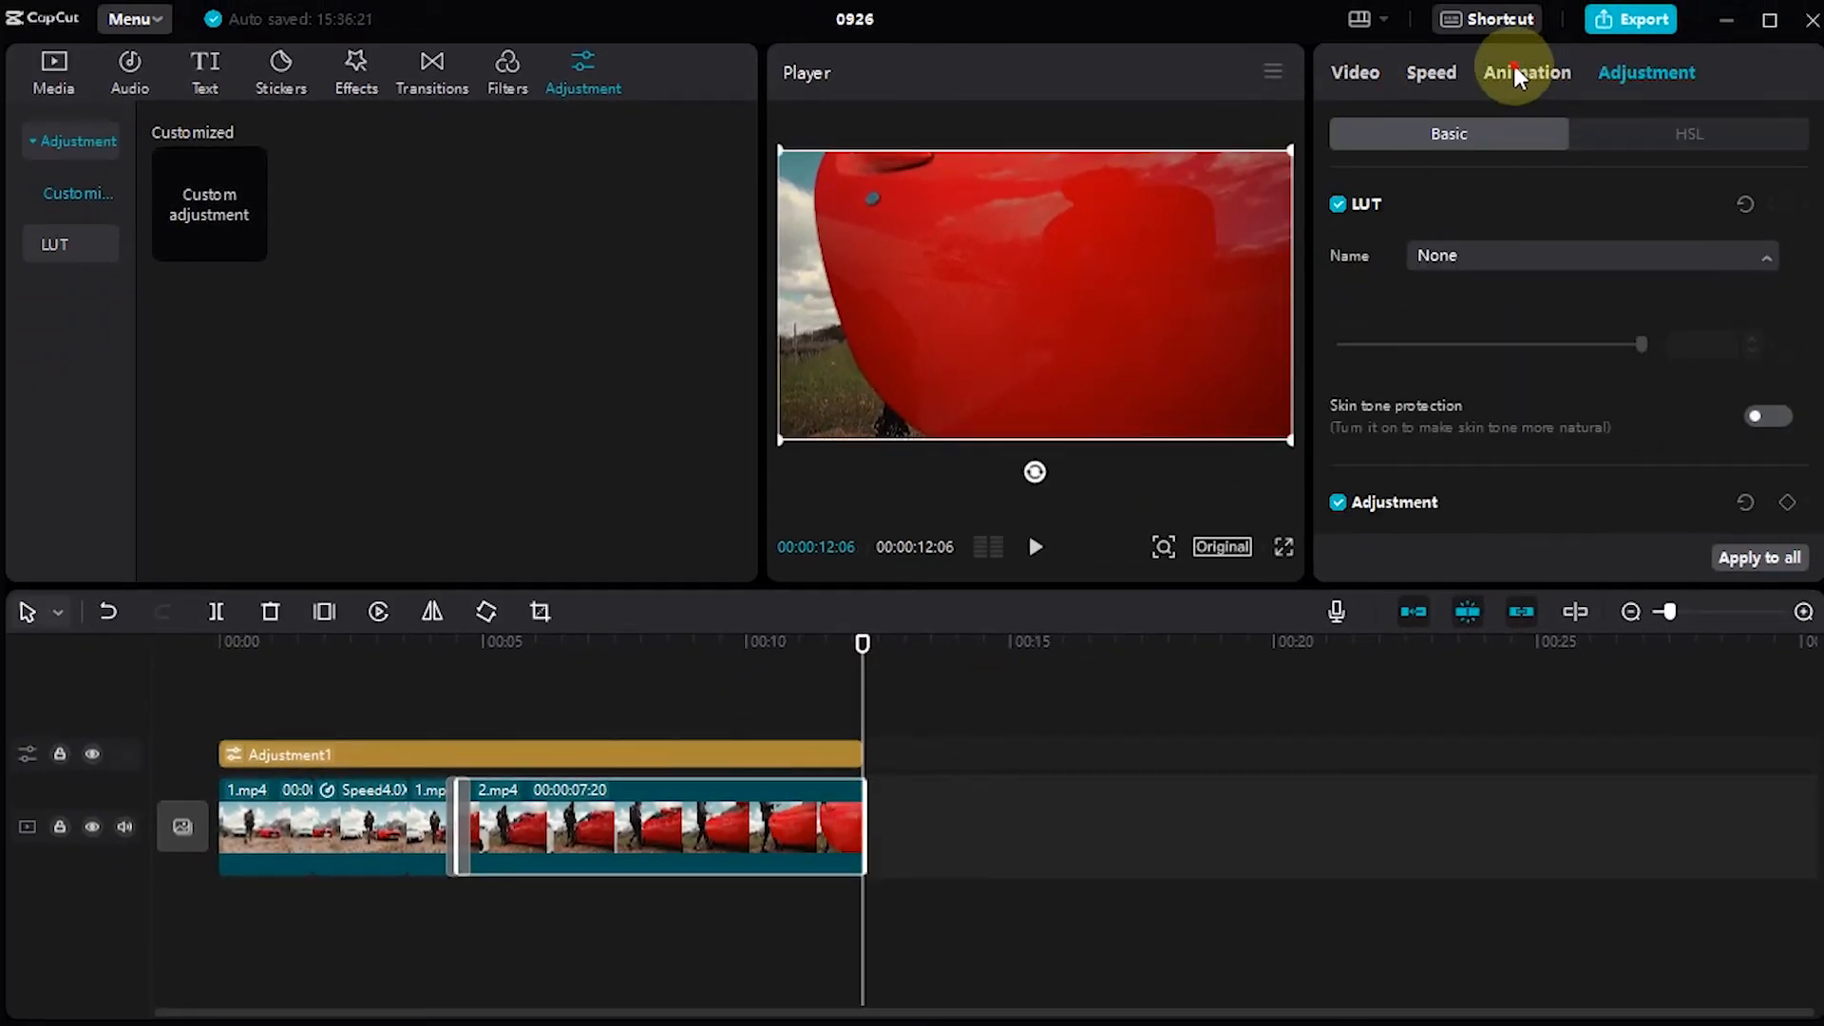
{"action": "left_click", "coordinate": [1513, 72]}
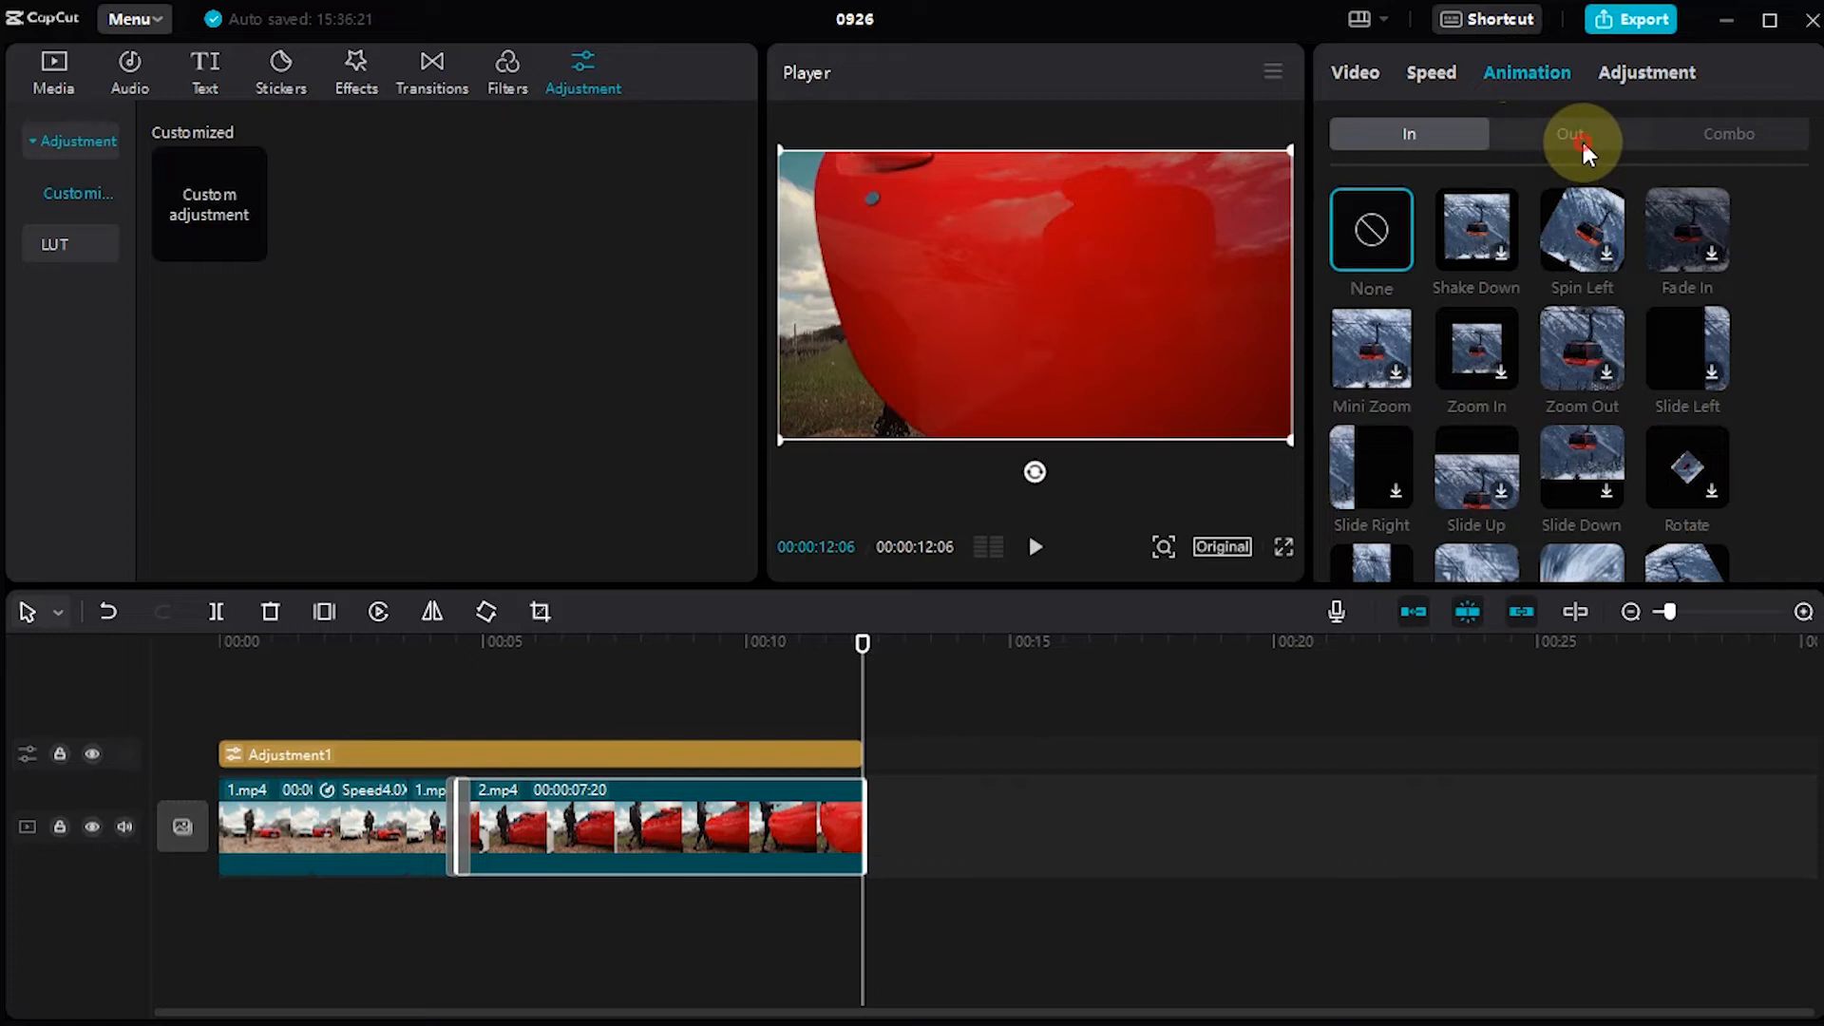
{"action": "left_click", "coordinate": [1580, 139]}
{"action": "scroll", "coordinate": [1476, 264], "scroll_direction": "down", "scroll_amount": 1}
{"action": "left_click", "coordinate": [1476, 264]}
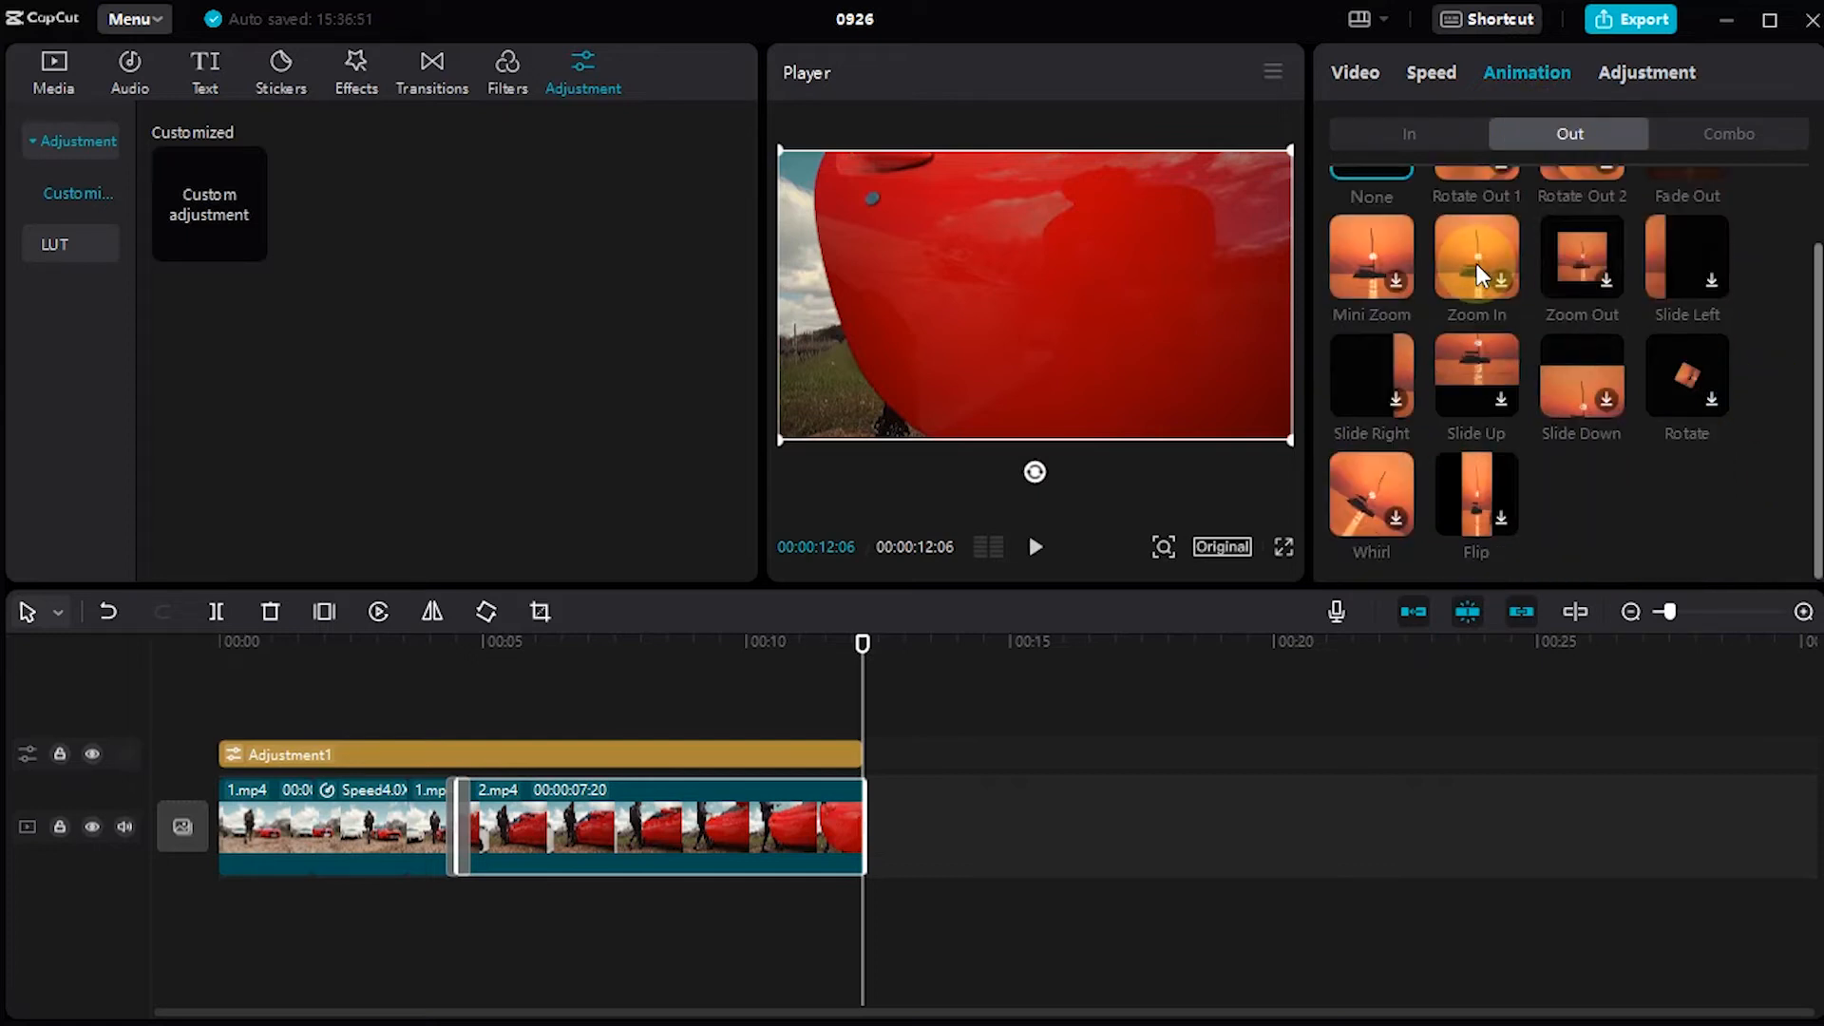
{"action": "scroll", "coordinate": [1472, 264], "scroll_direction": "up", "scroll_amount": 1}
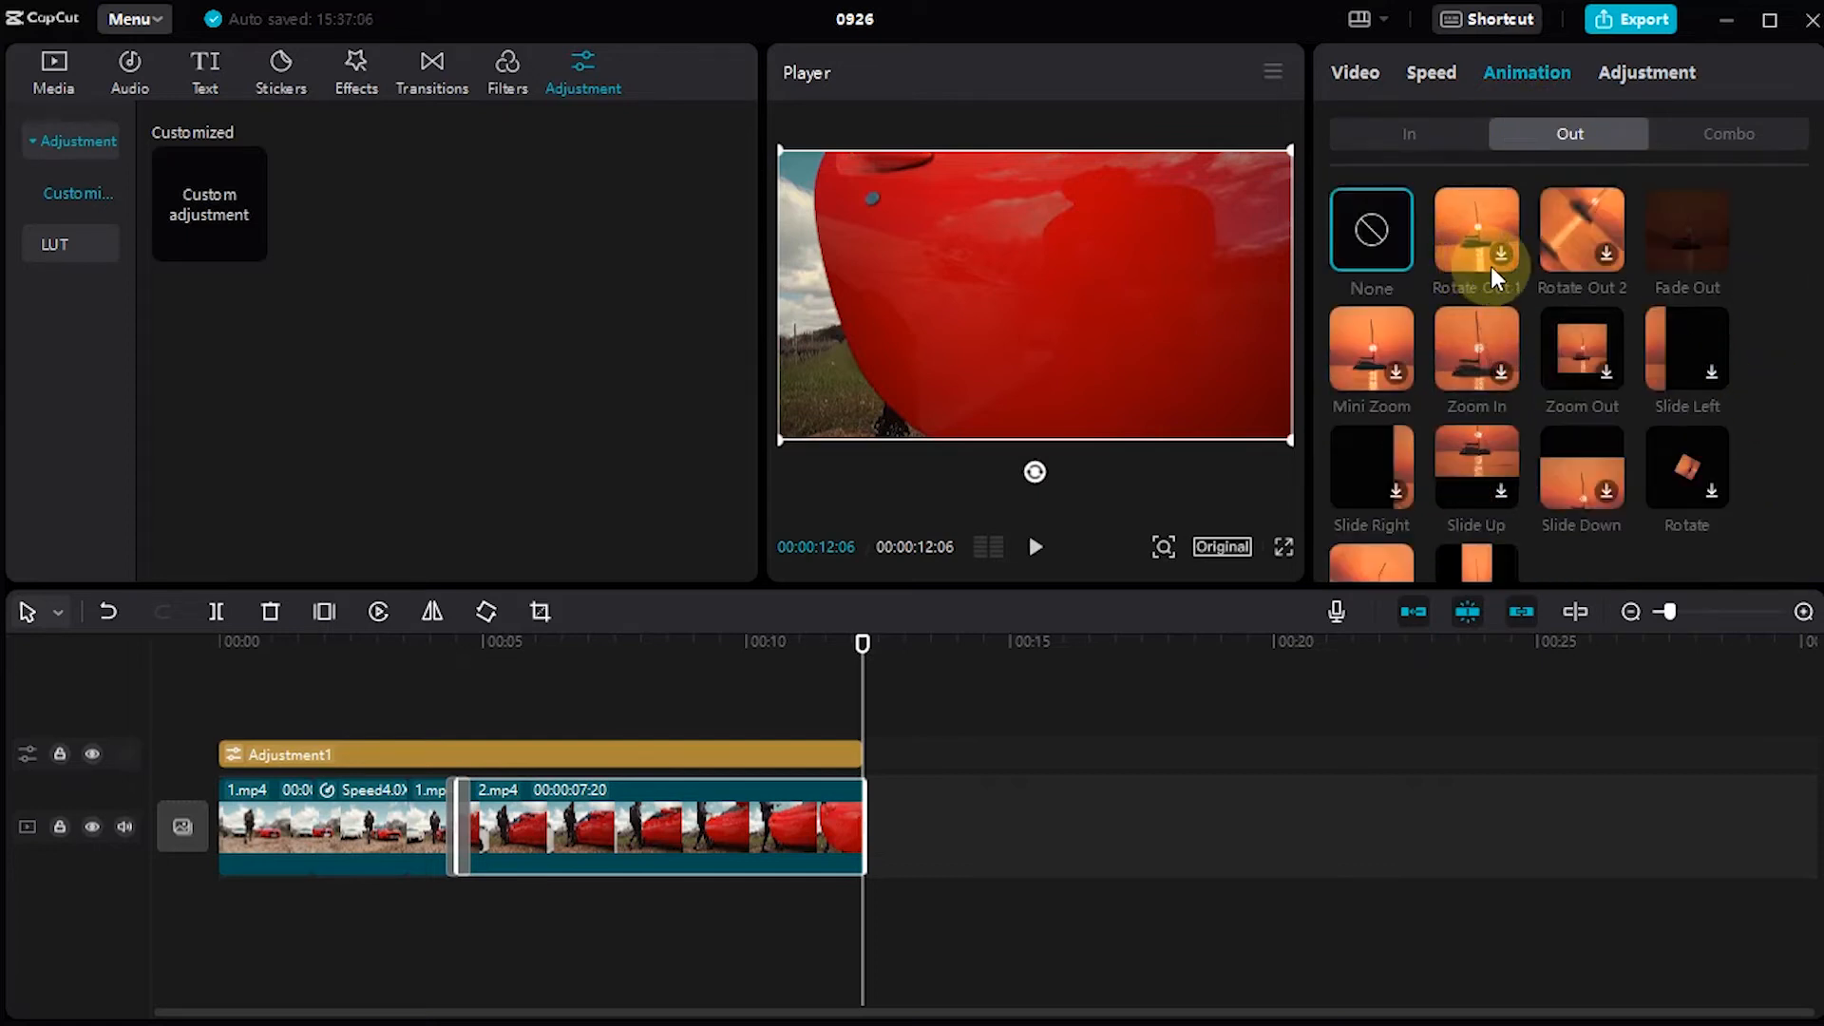
{"action": "left_click", "coordinate": [1677, 247]}
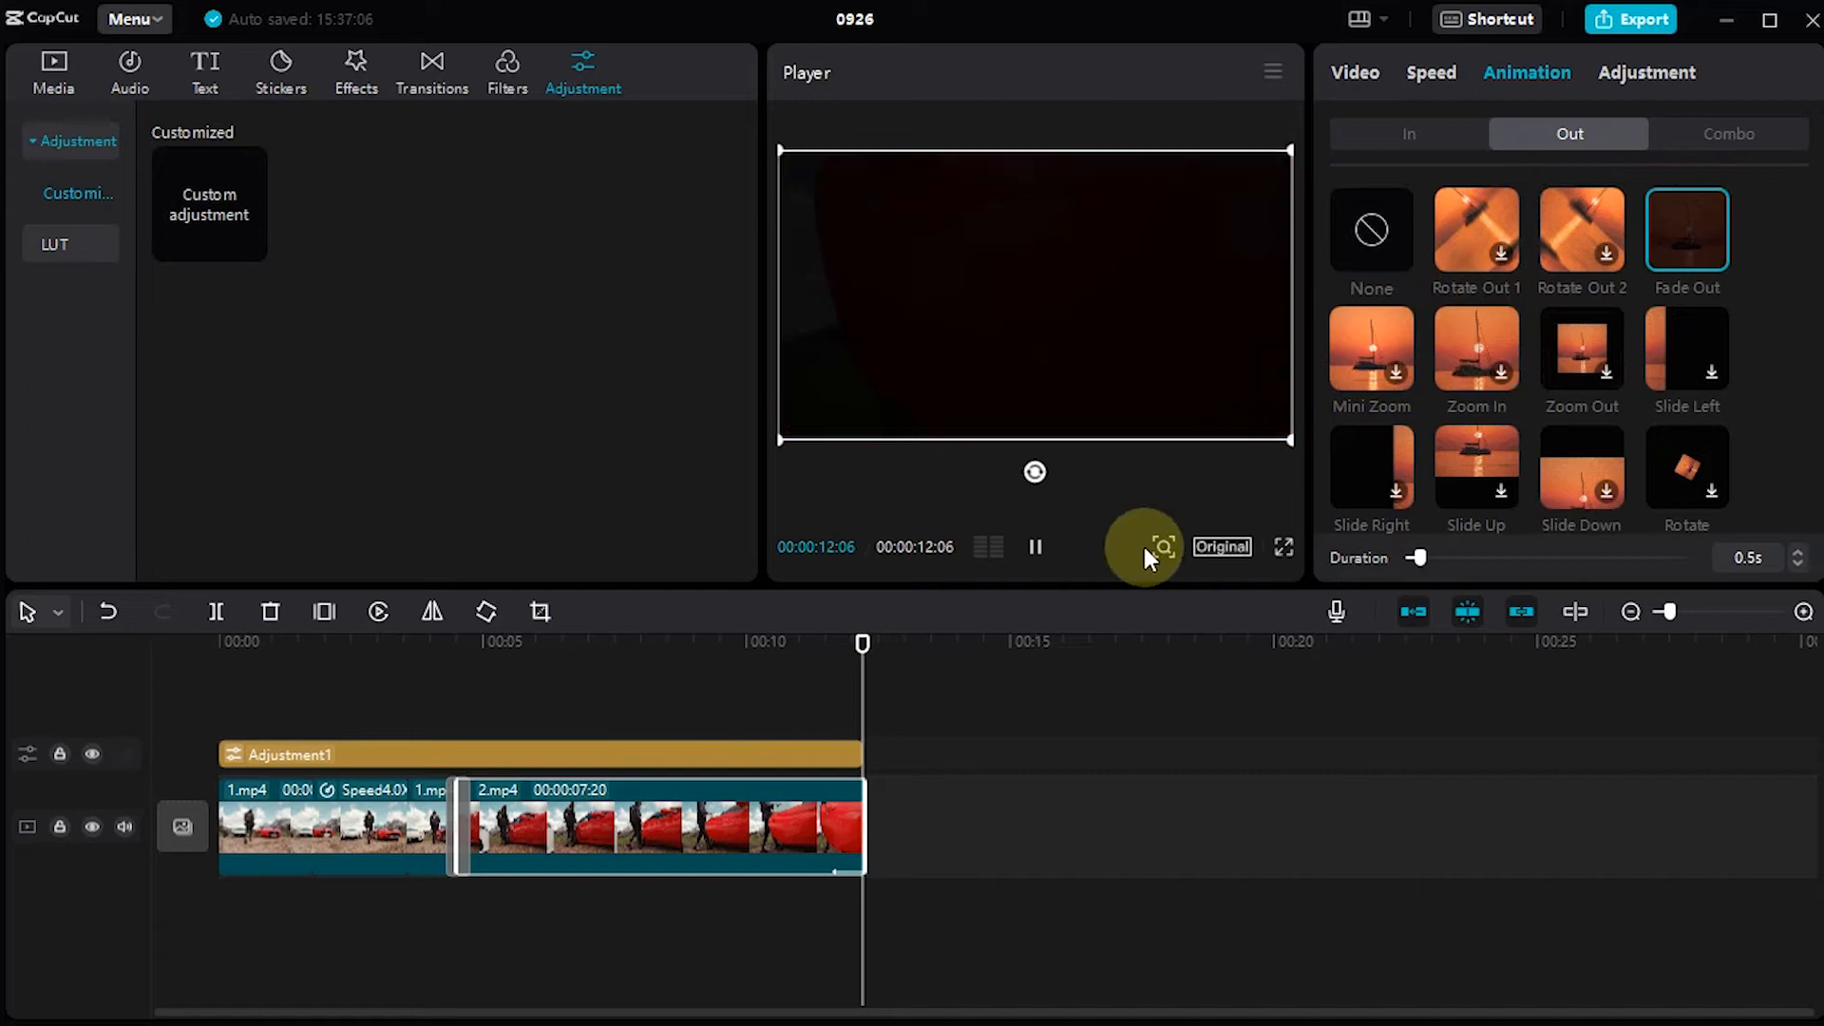
{"action": "left_click", "coordinate": [1429, 557]}
{"action": "left_click", "coordinate": [932, 779]}
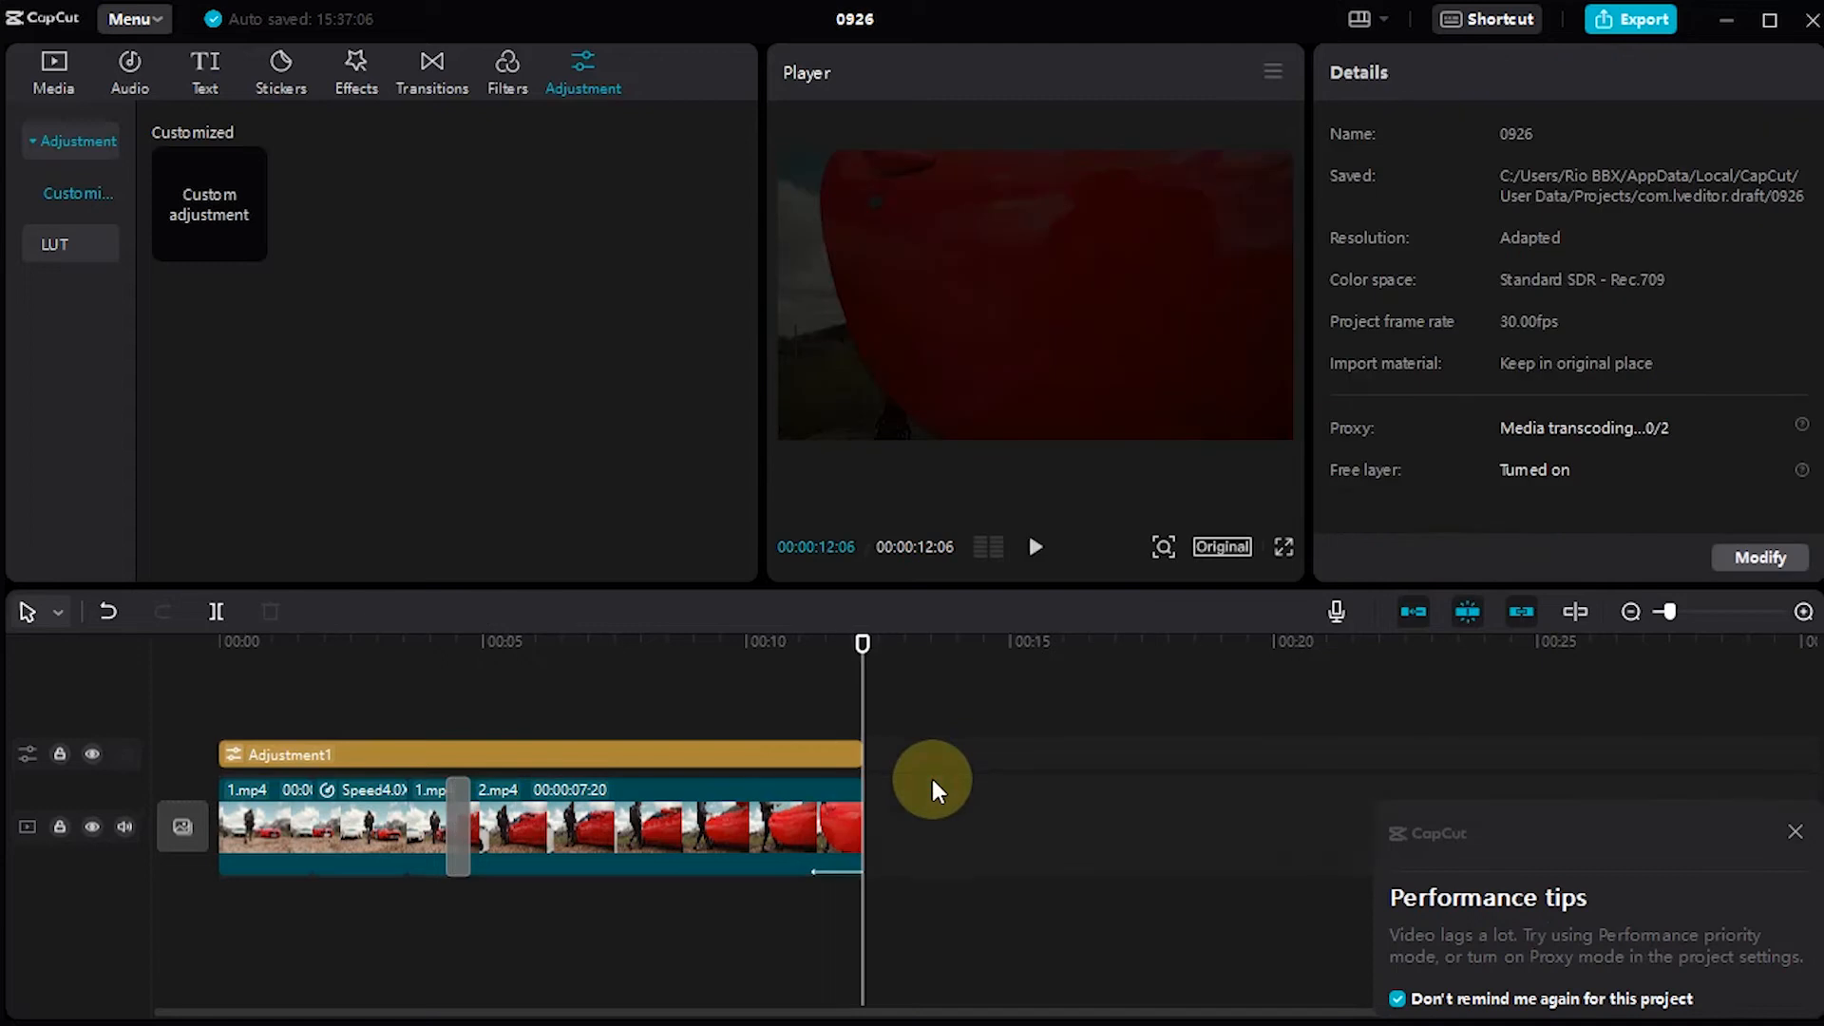
{"action": "left_click", "coordinate": [1795, 830]}
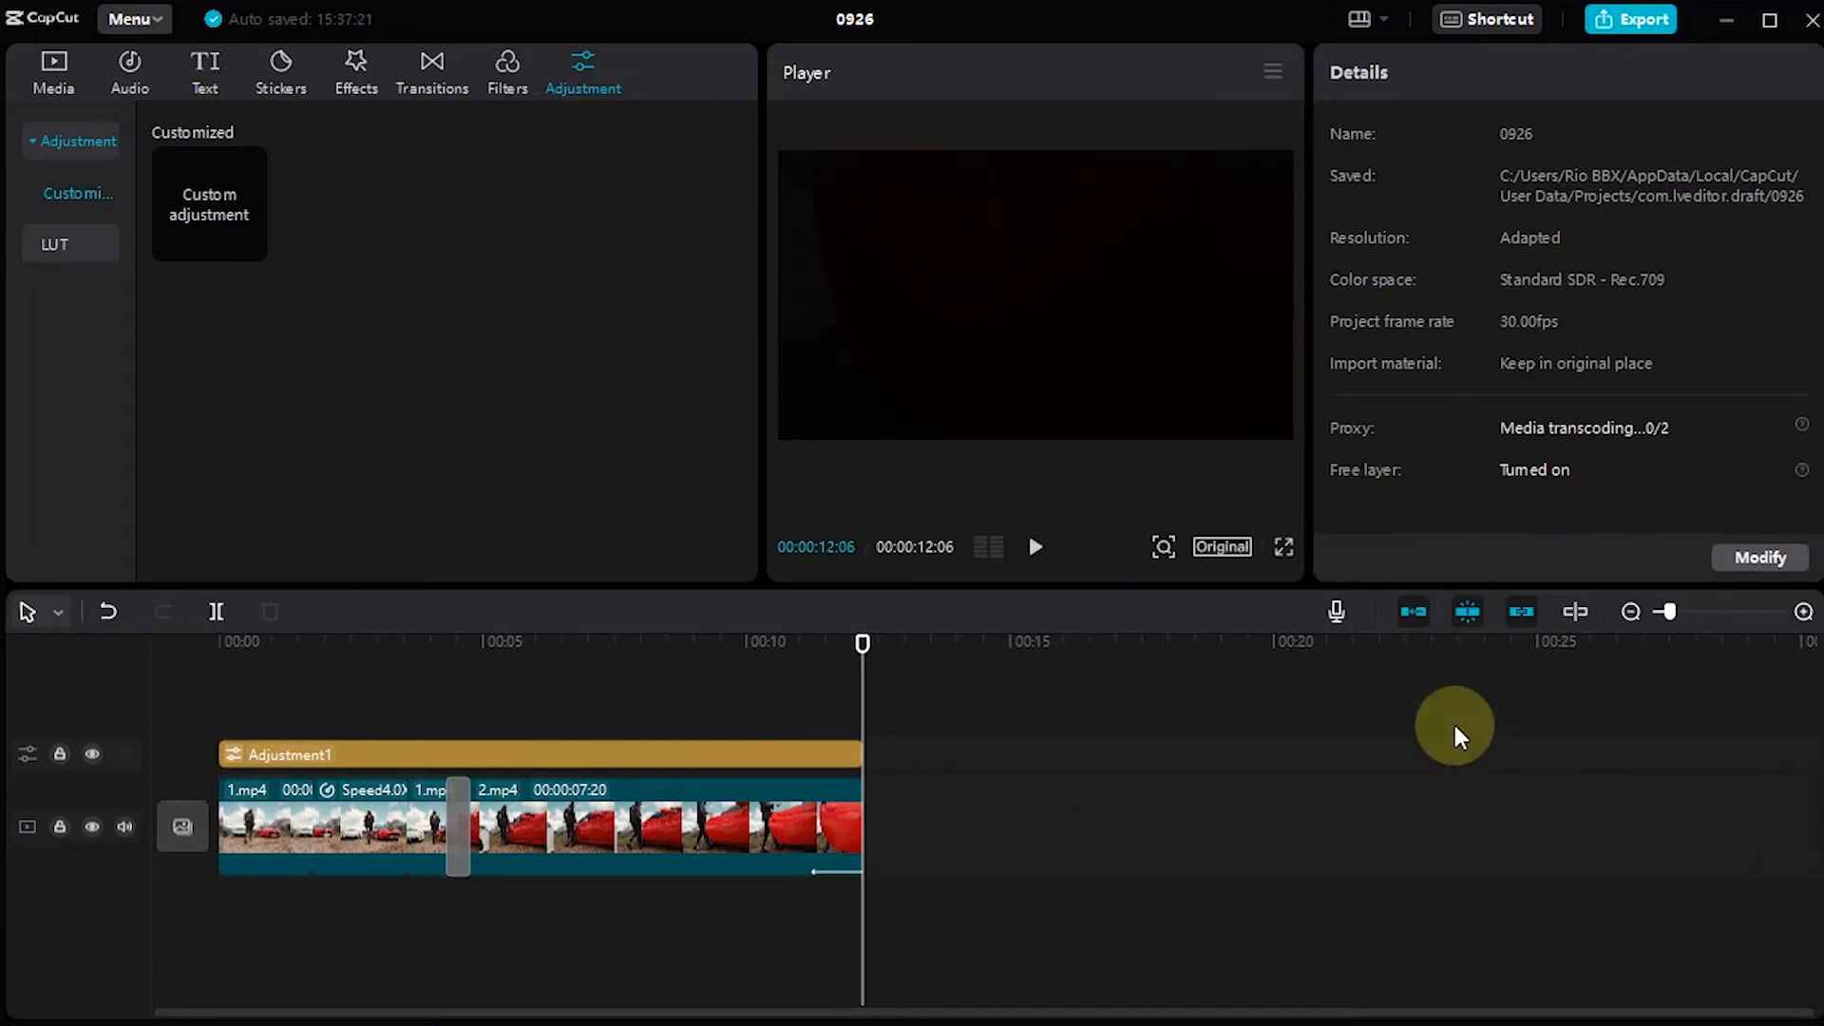
Examine the fade-out at the end of the 2.mp4 clip by scrubbing through it on the enlarged timeline
{"action": "left_click", "coordinate": [1803, 613]}
{"action": "left_click", "coordinate": [1802, 612]}
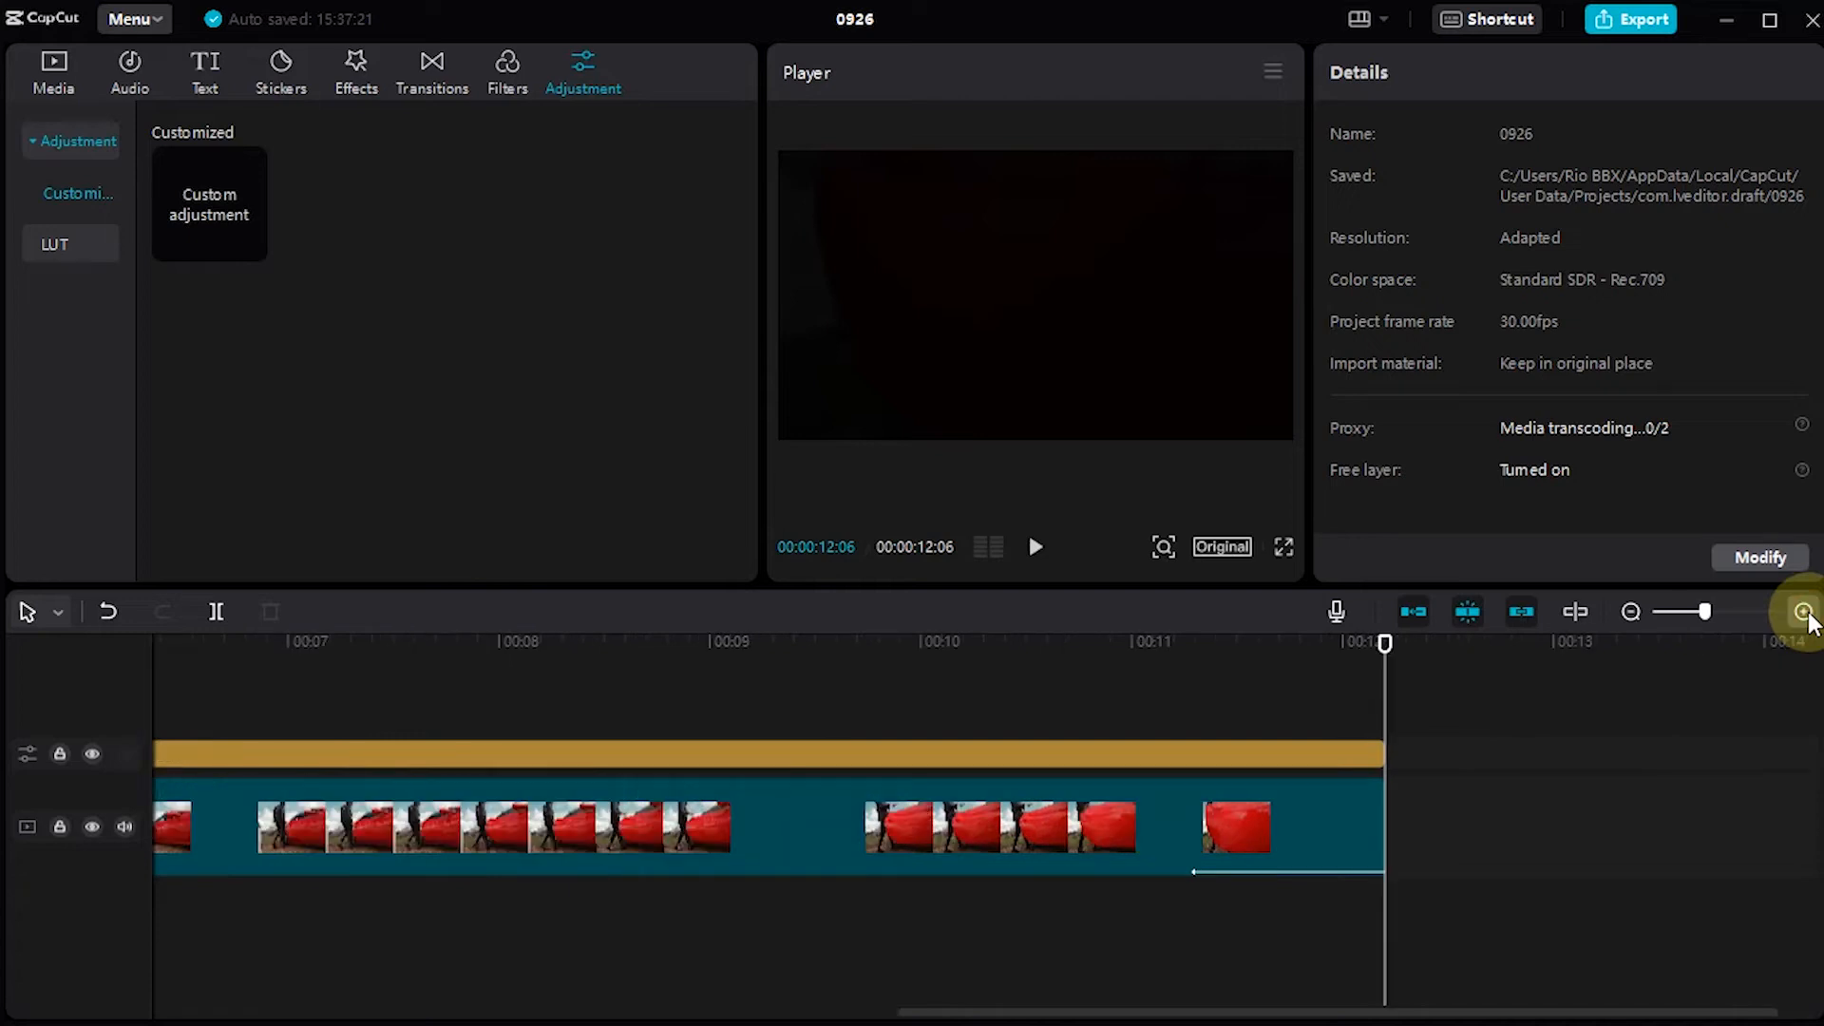
{"action": "left_click", "coordinate": [1308, 705]}
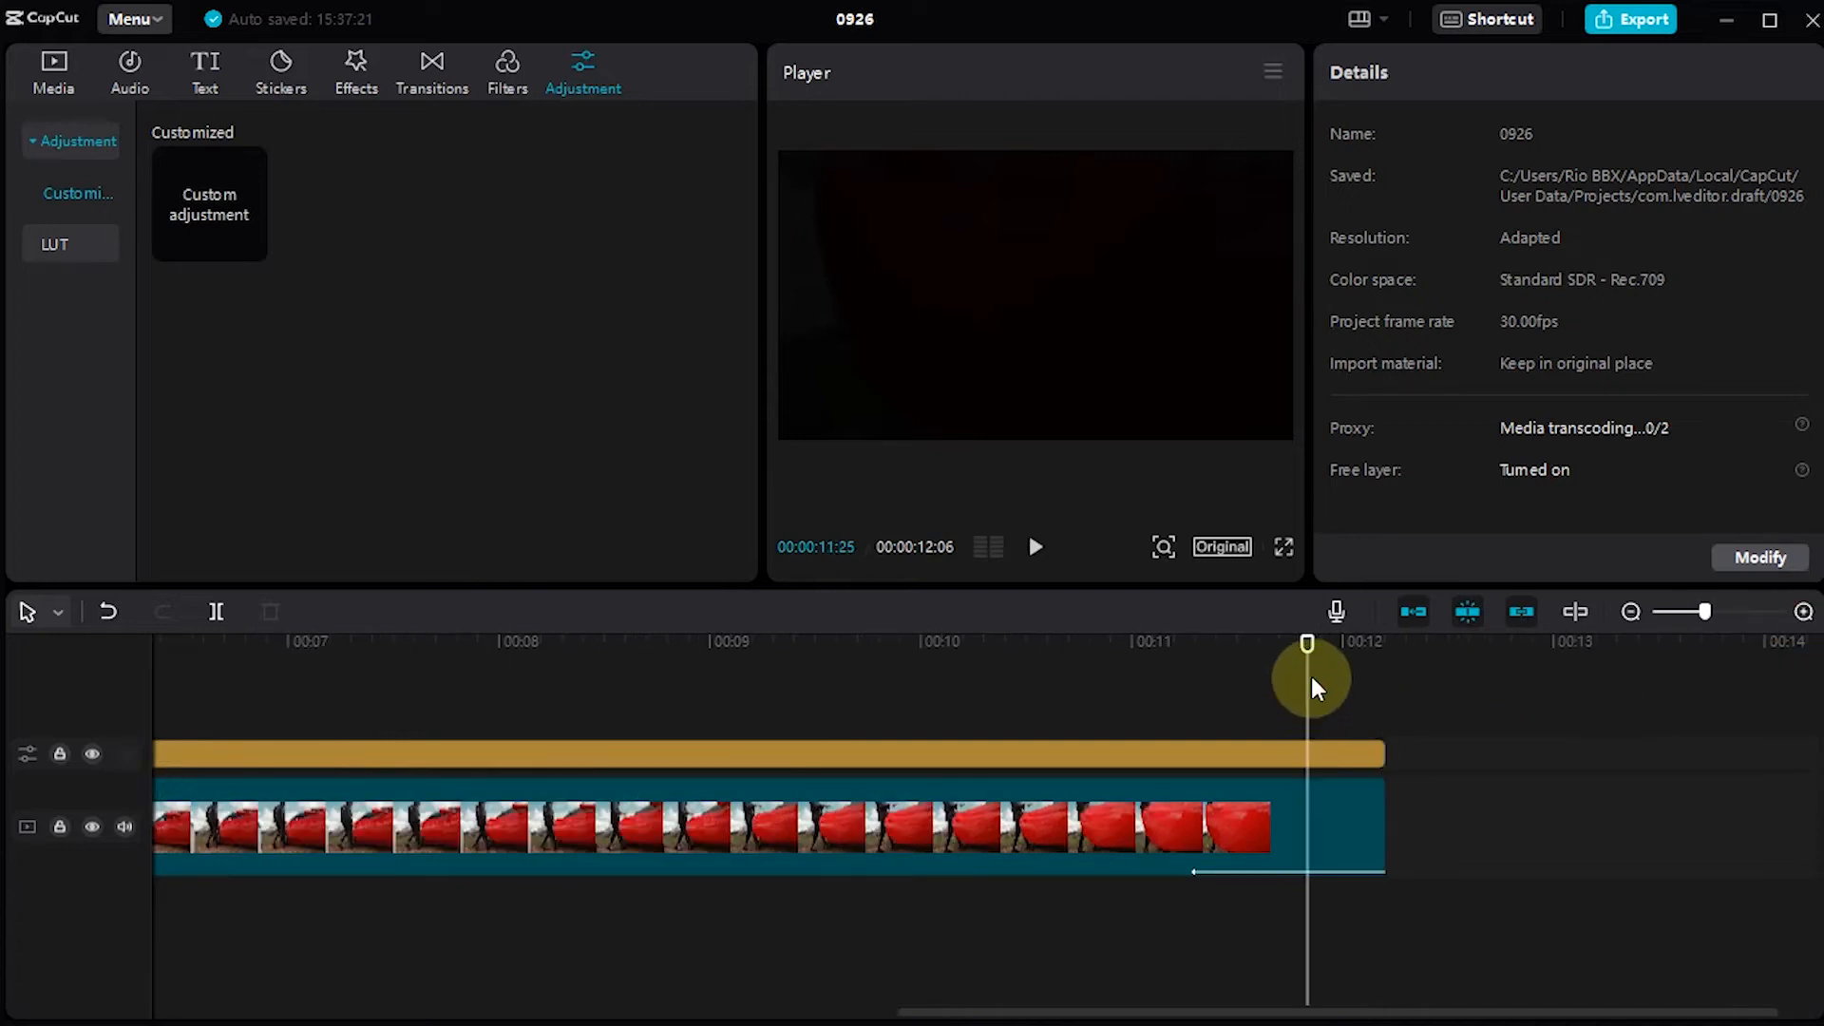
{"action": "left_click_drag", "start_coordinate": [1704, 608], "coordinate": [1713, 612]}
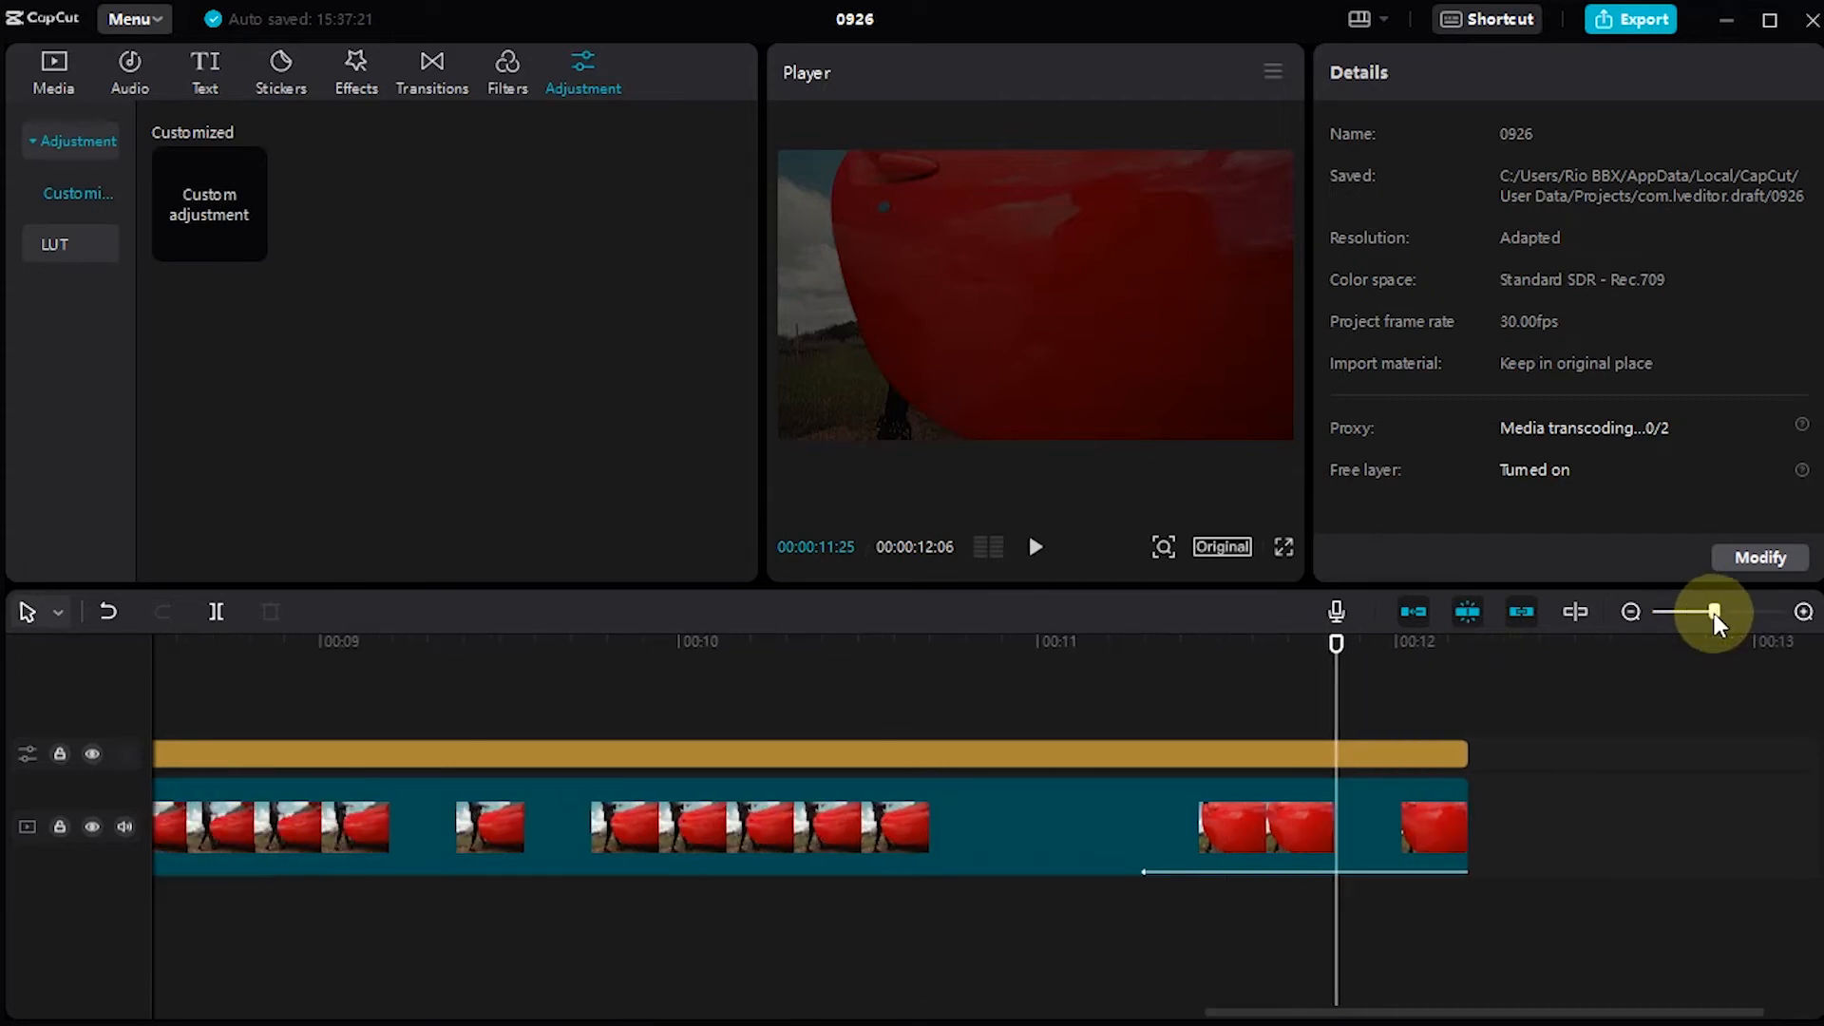
{"action": "left_click", "coordinate": [1376, 801]}
{"action": "left_click_drag", "start_coordinate": [1335, 643], "coordinate": [1519, 669]}
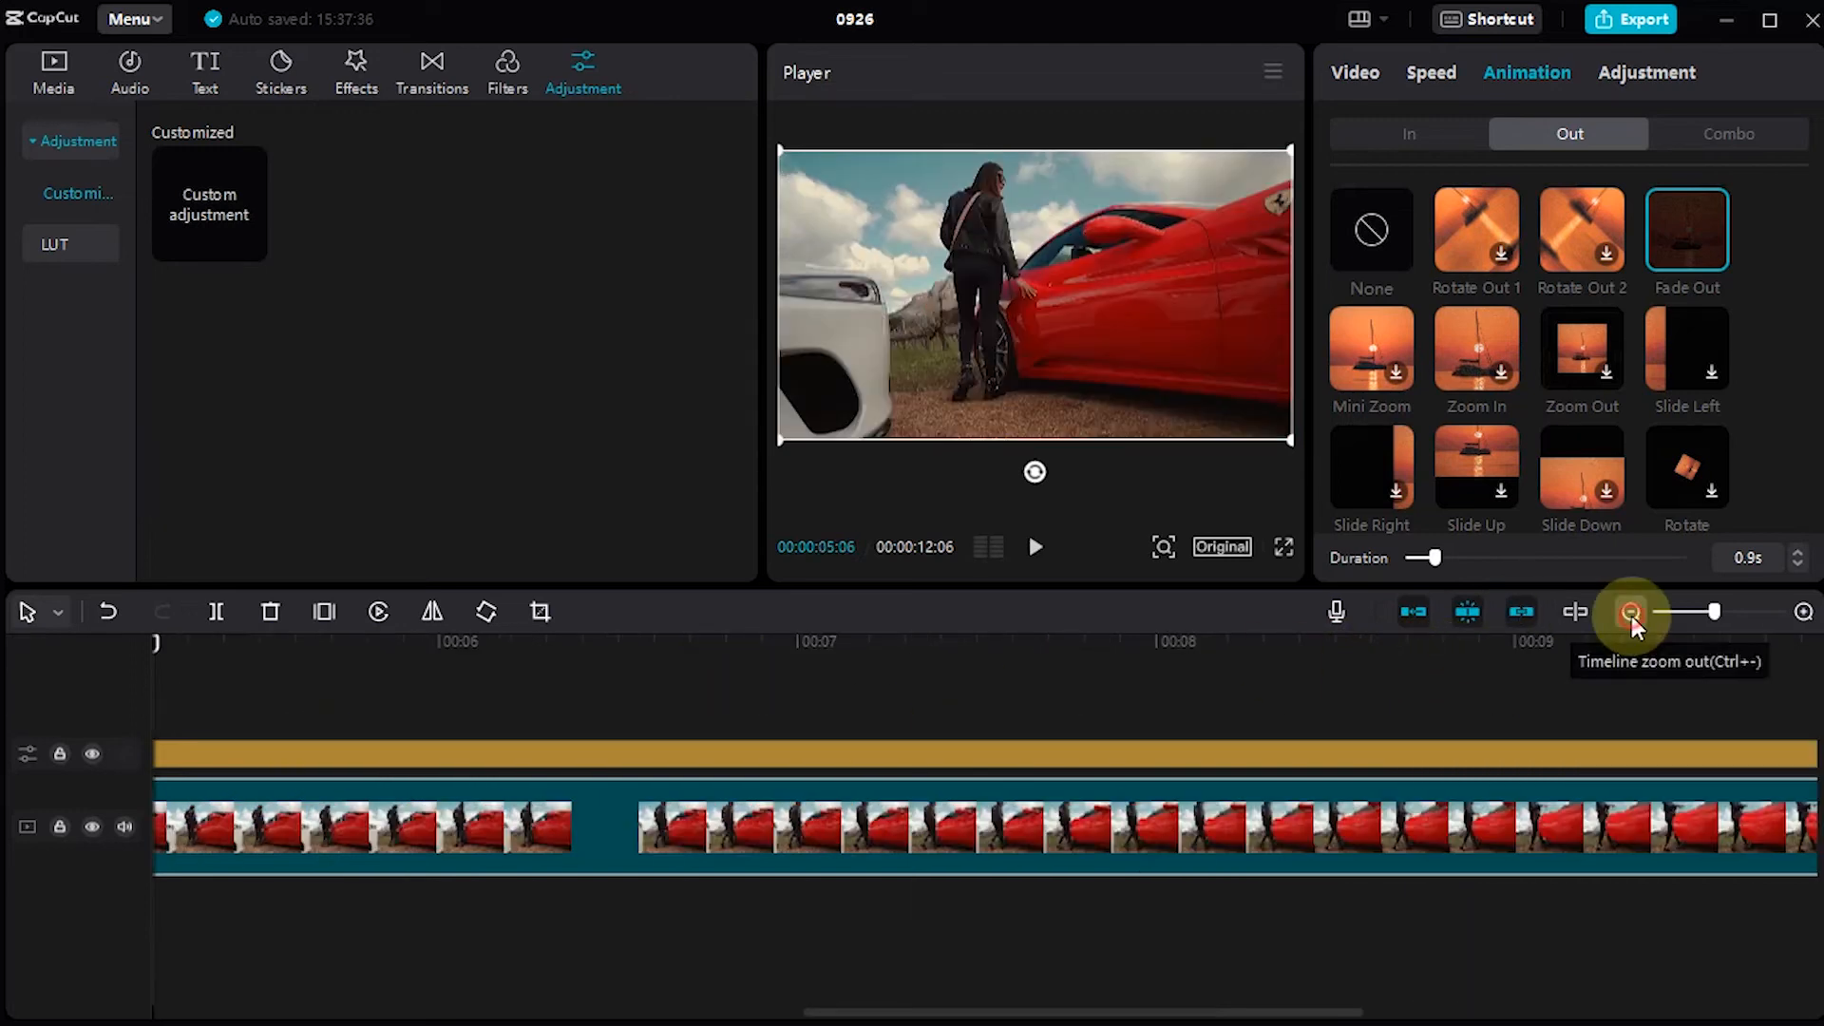
Return the playhead to 00:00:00:00 and add a Default text clip to the timeline there
{"action": "left_click", "coordinate": [1631, 610]}
{"action": "left_click", "coordinate": [473, 707]}
{"action": "left_click_drag", "start_coordinate": [468, 646], "coordinate": [188, 486]}
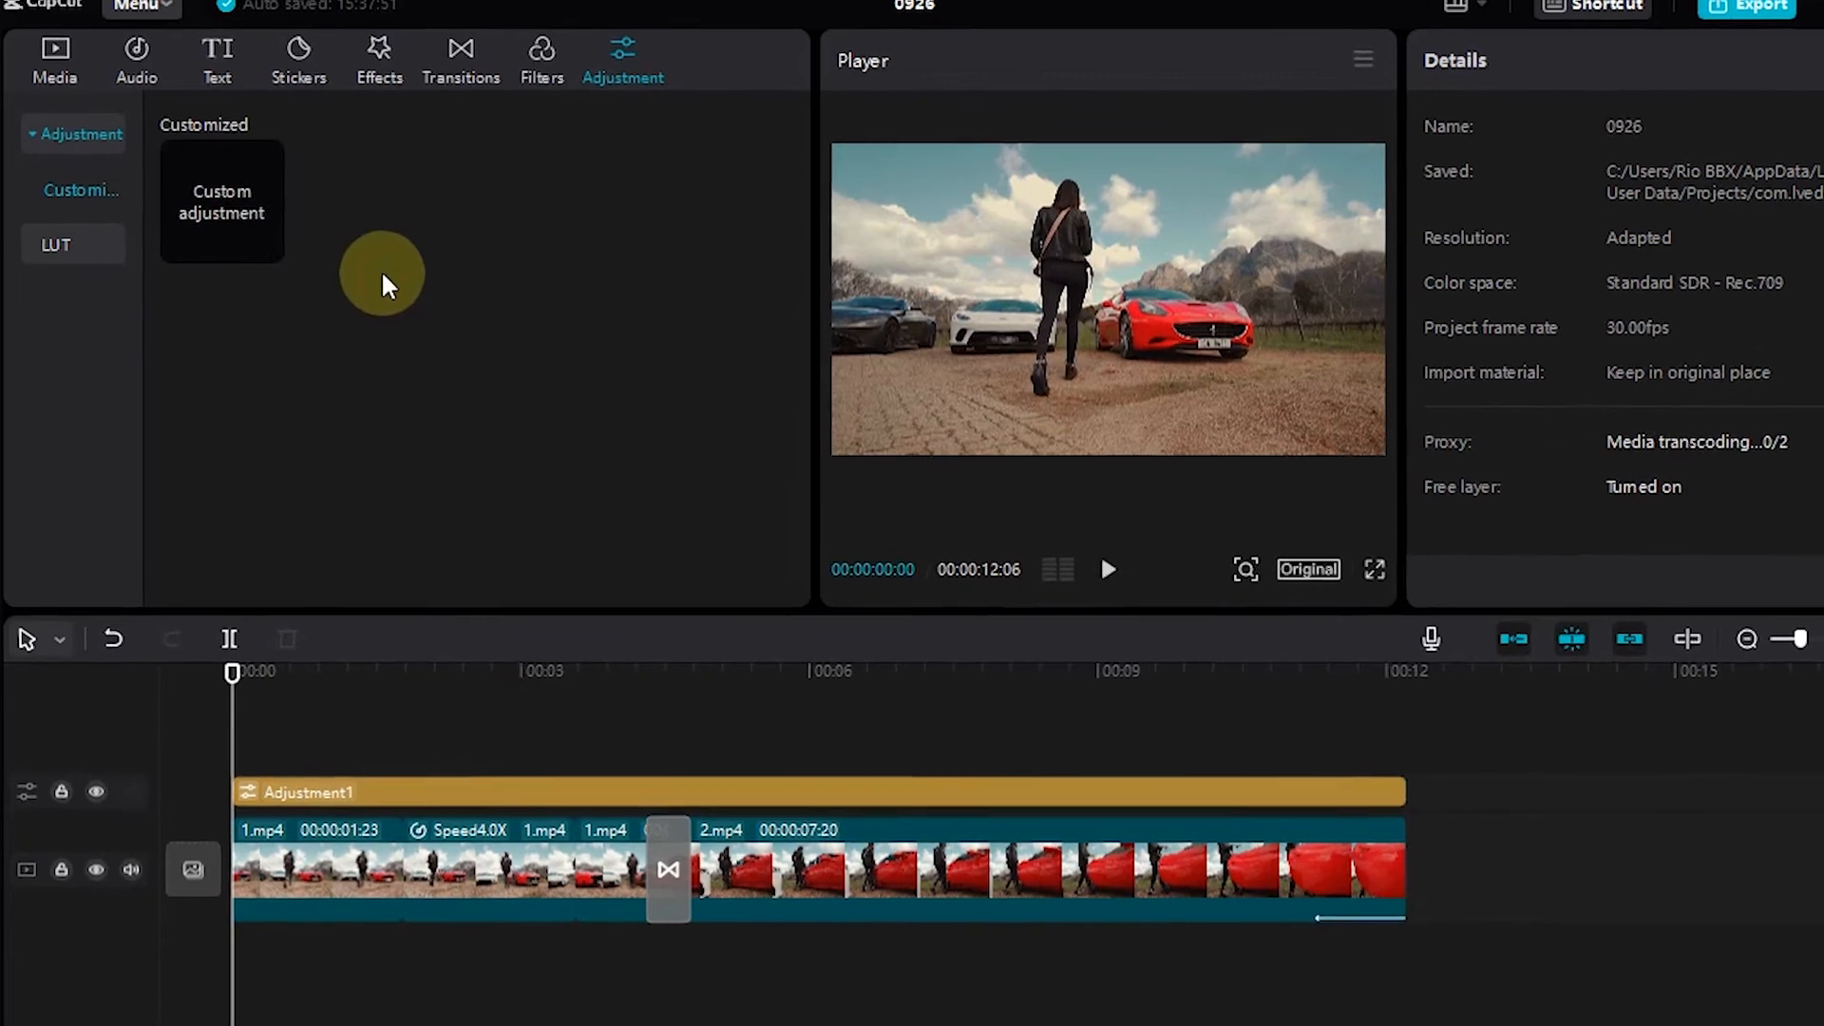
{"action": "left_click", "coordinate": [55, 62]}
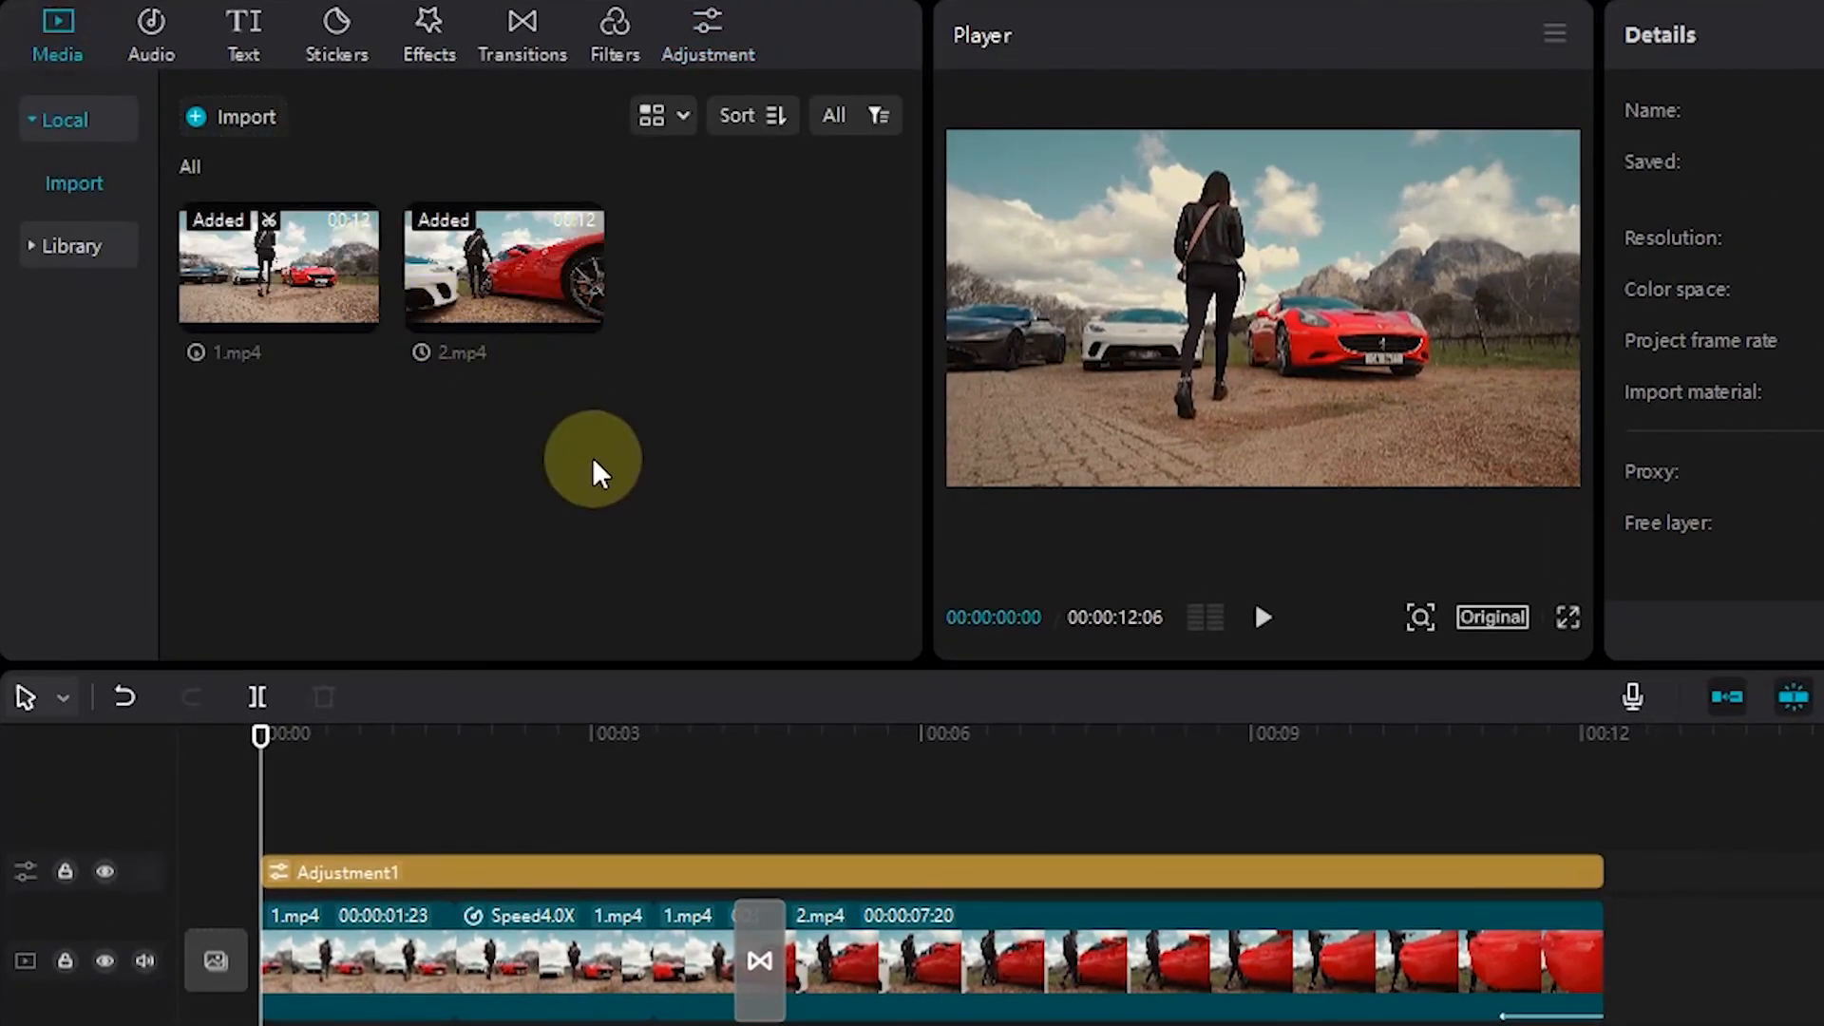
{"action": "left_click", "coordinate": [151, 38]}
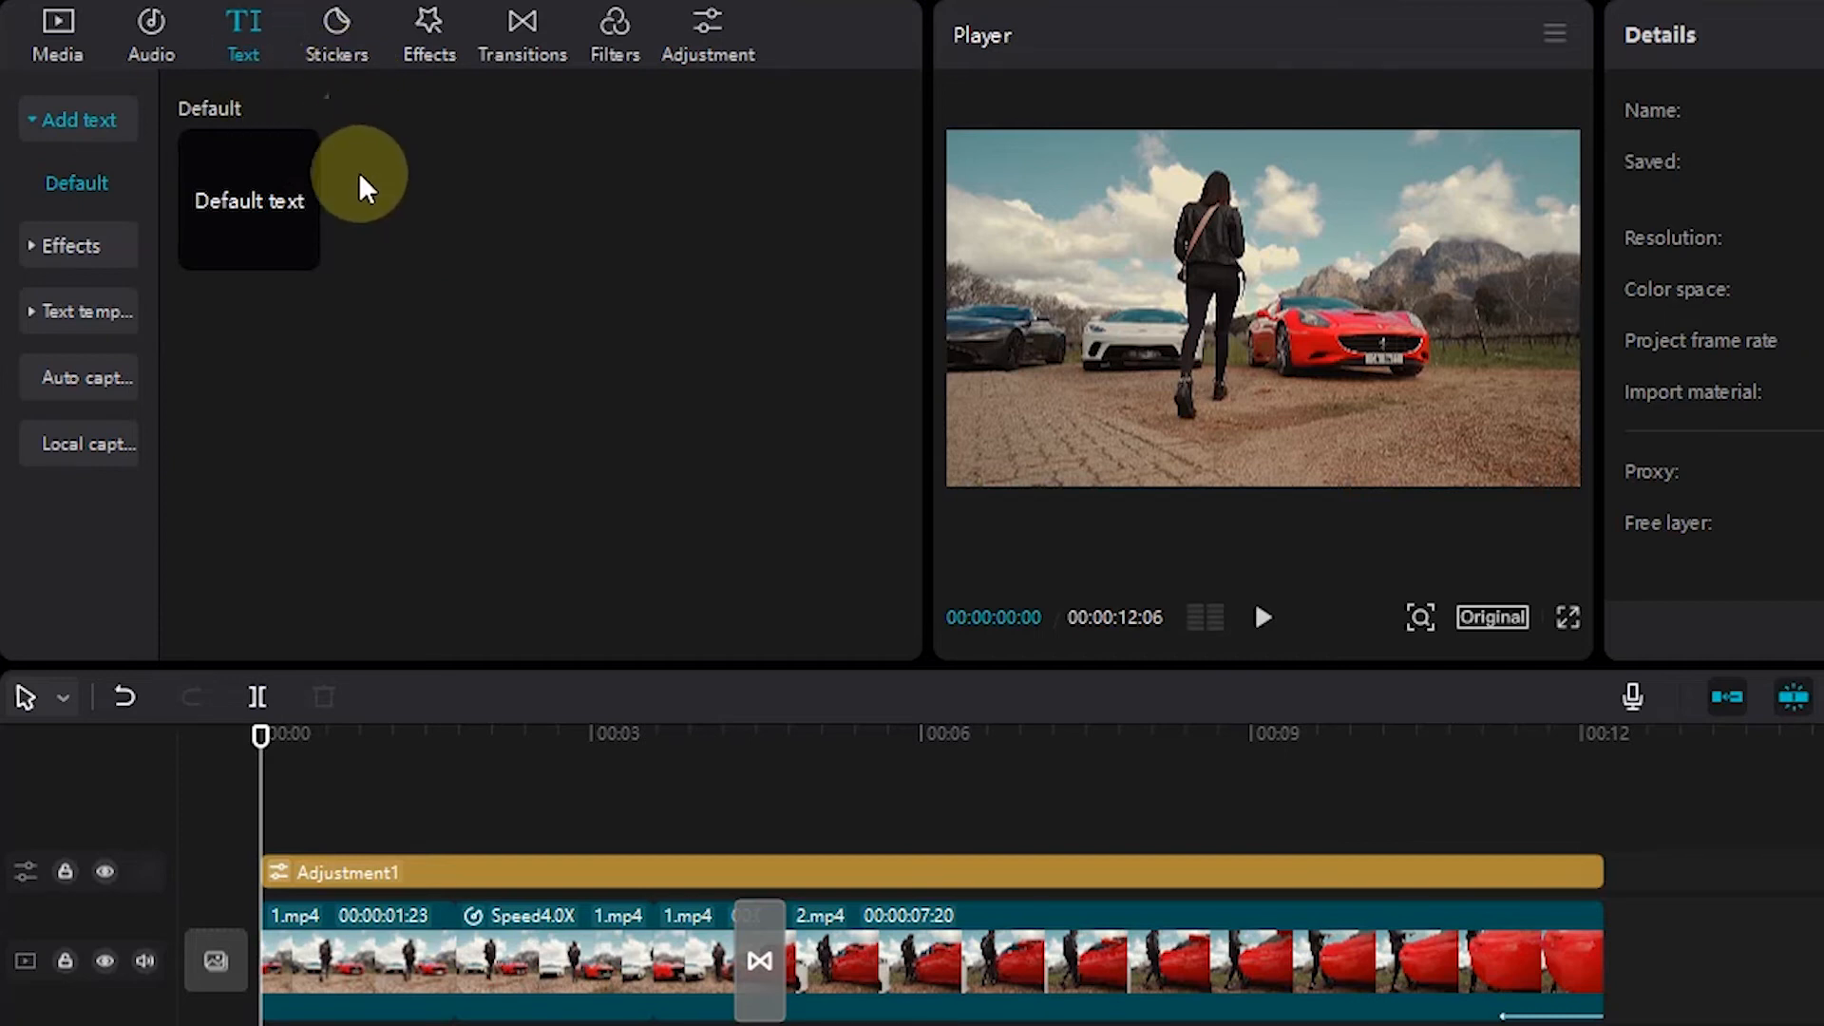
{"action": "mouse_move", "coordinate": [313, 204]}
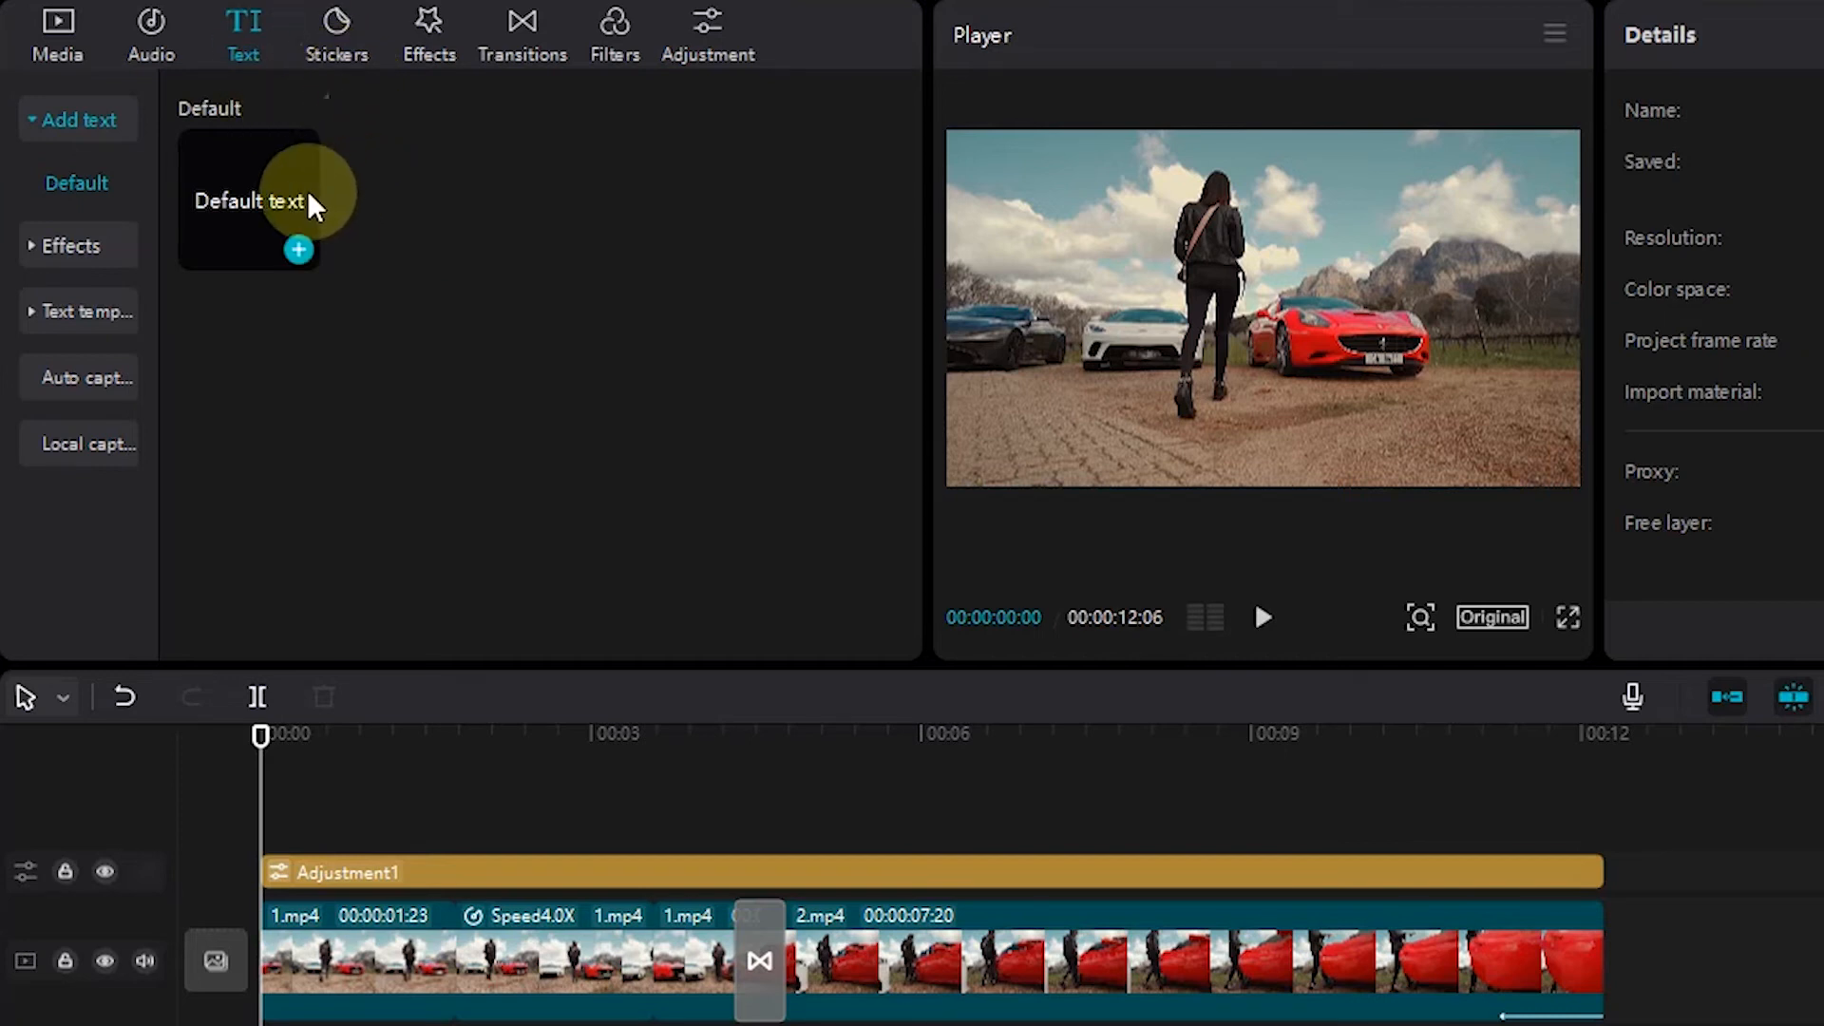
{"action": "left_click", "coordinate": [300, 251]}
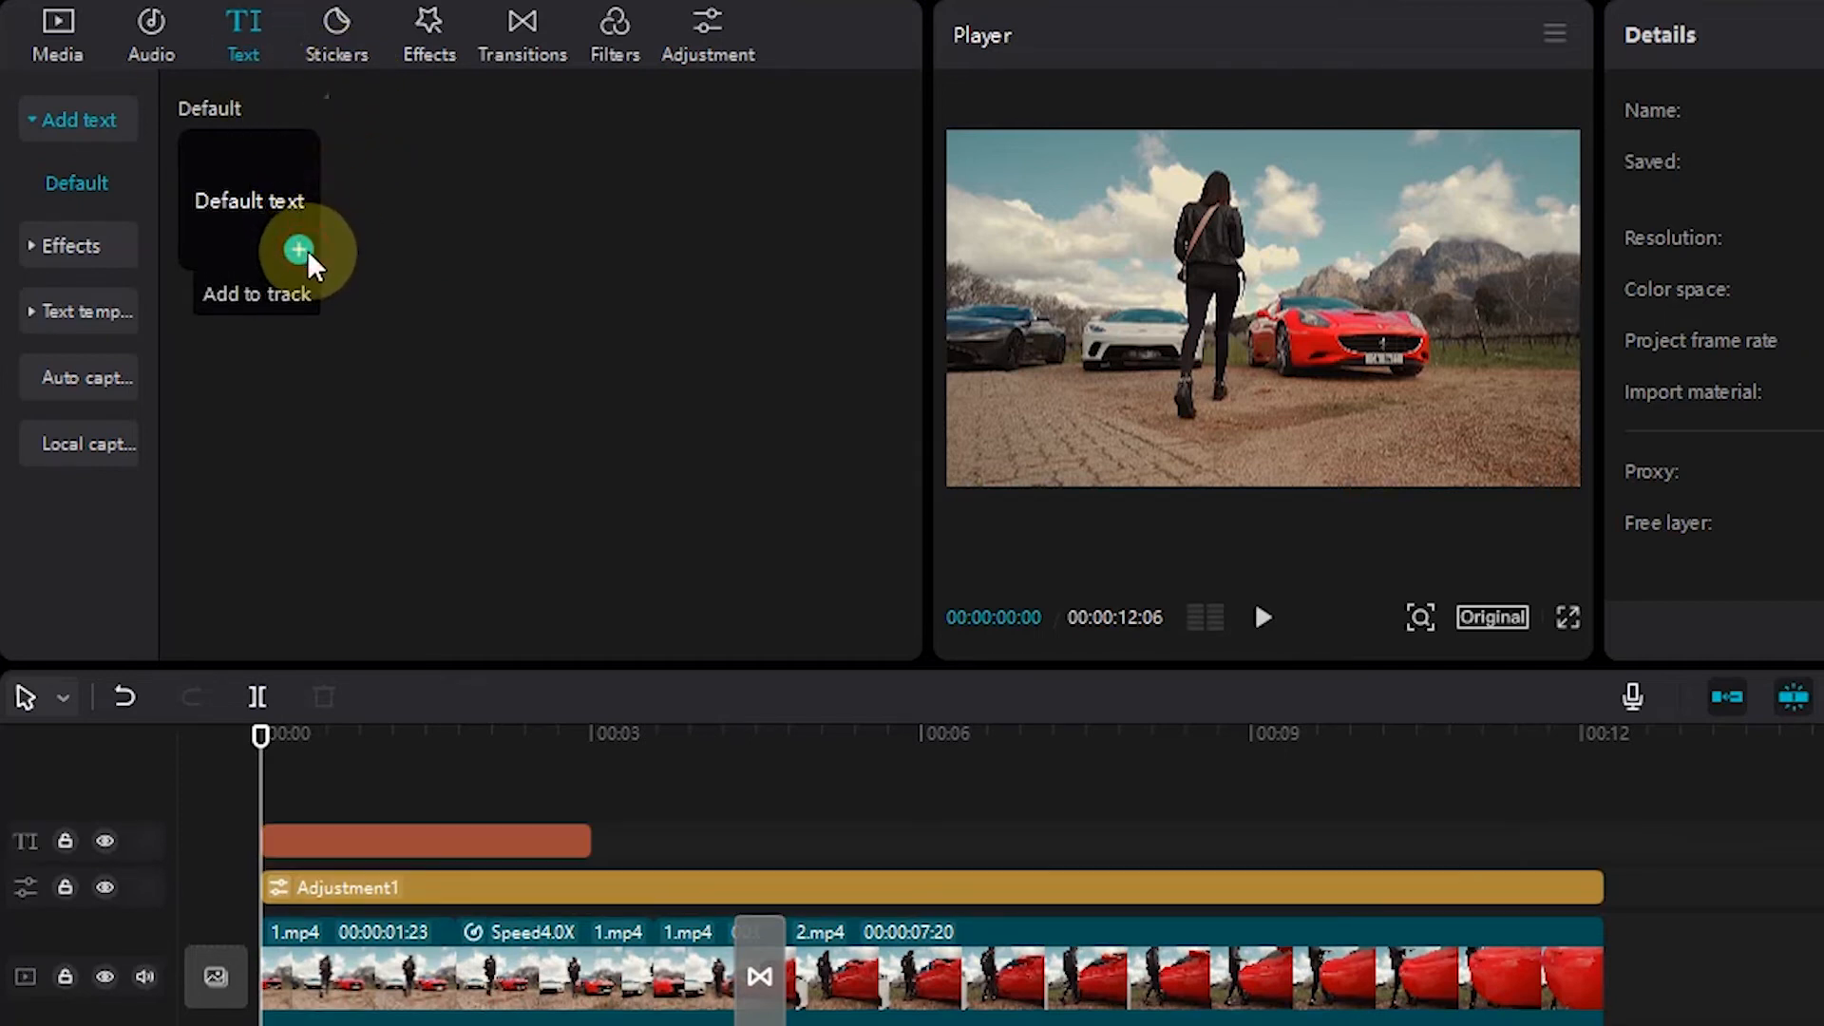
Replace the default title's text with "CAPCUT EDITING"
{"action": "left_click", "coordinate": [406, 842]}
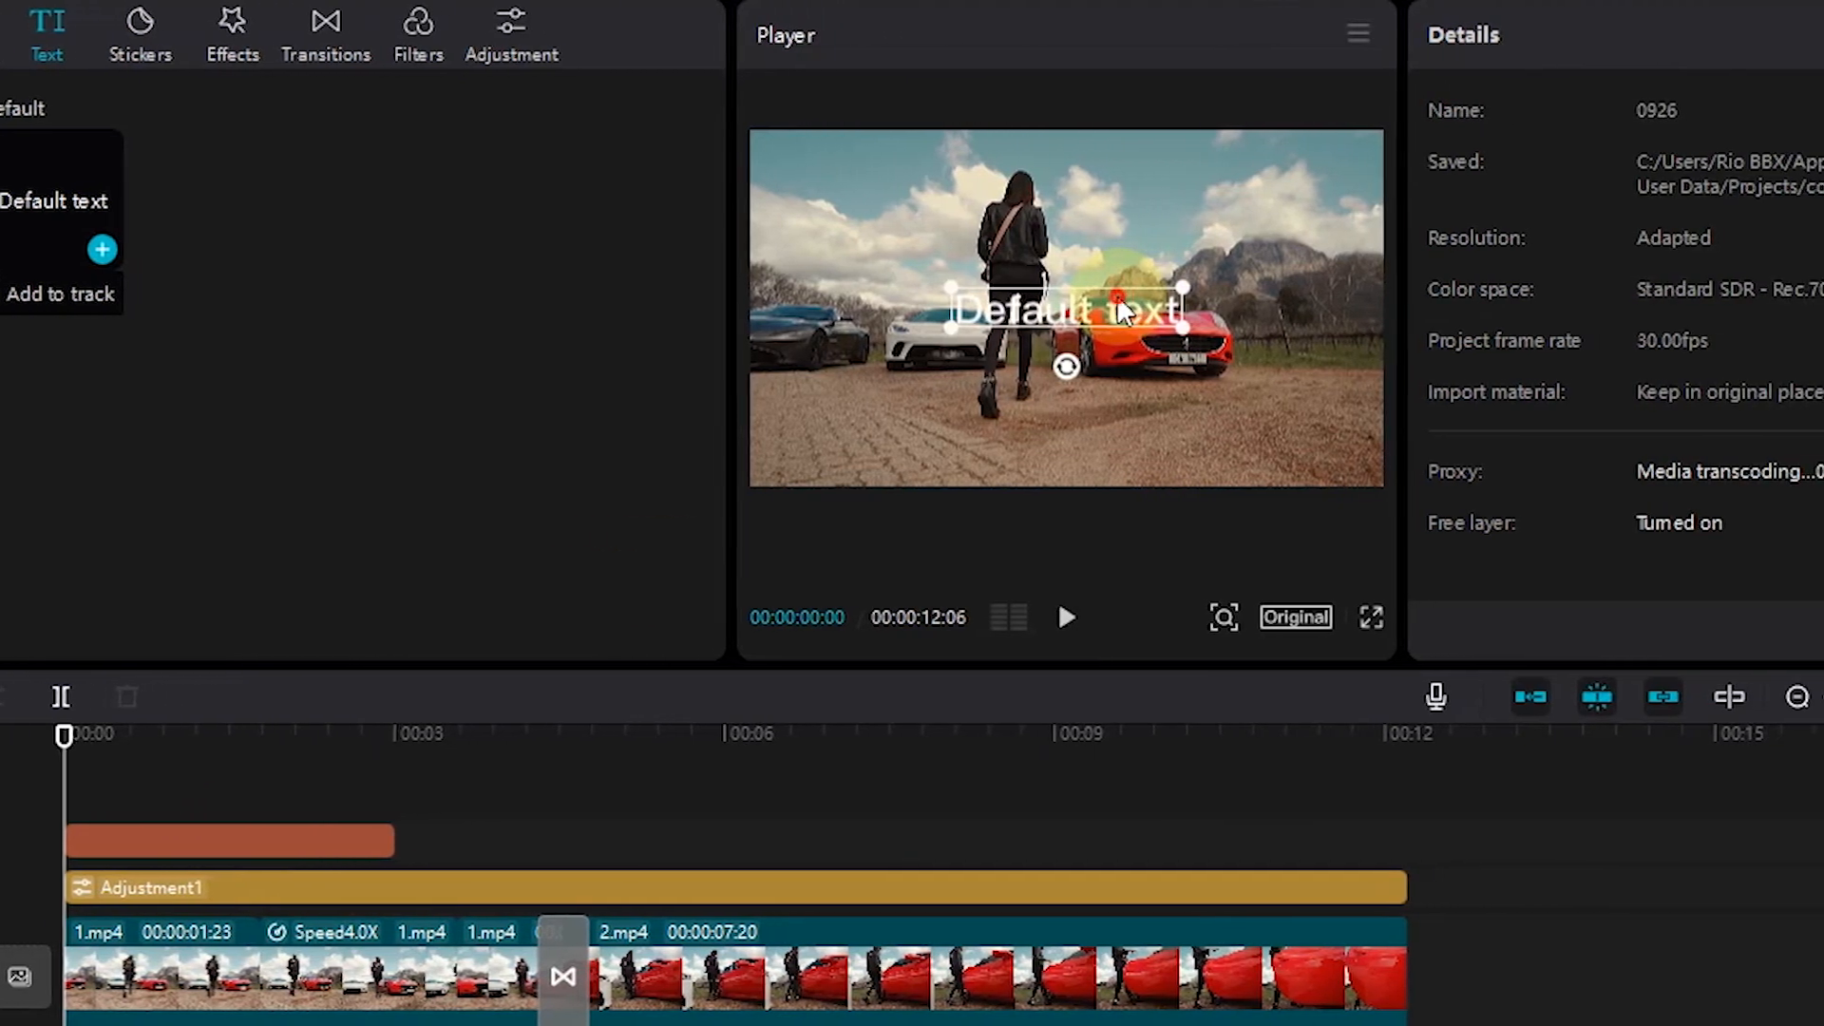
{"action": "left_click", "coordinate": [1121, 311]}
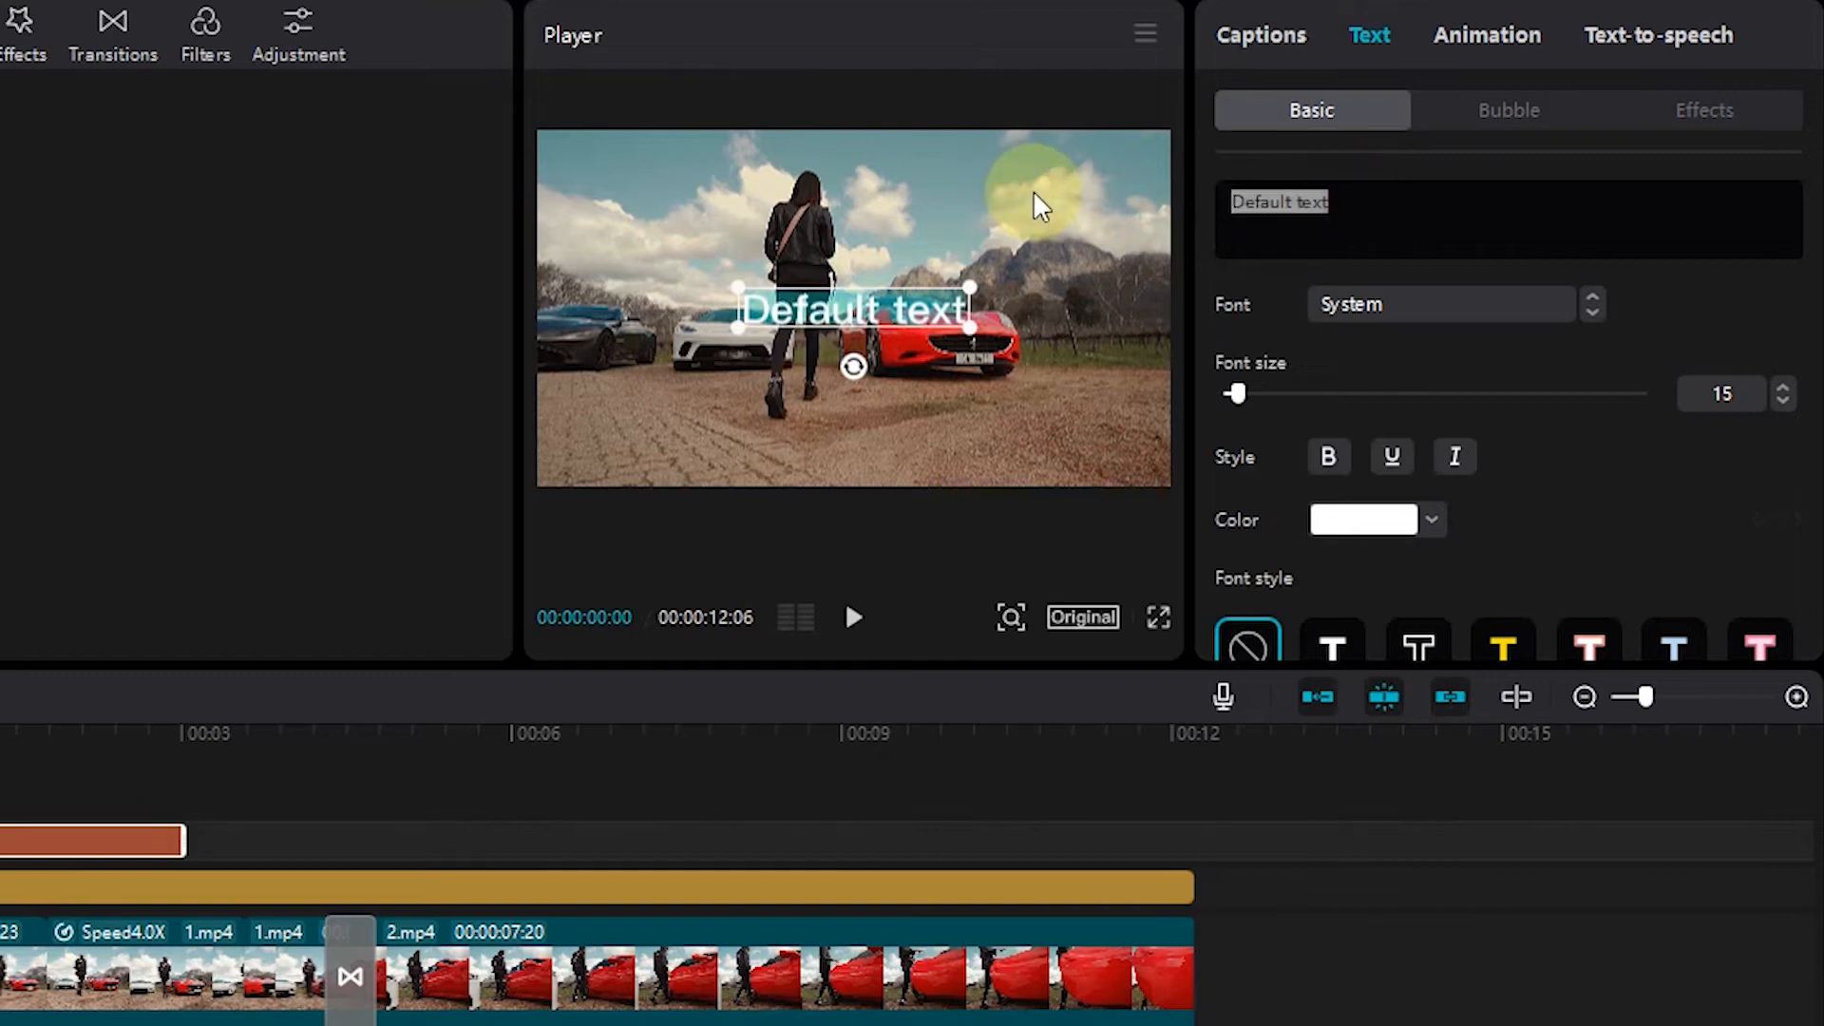
{"action": "type", "text": "CAP"}
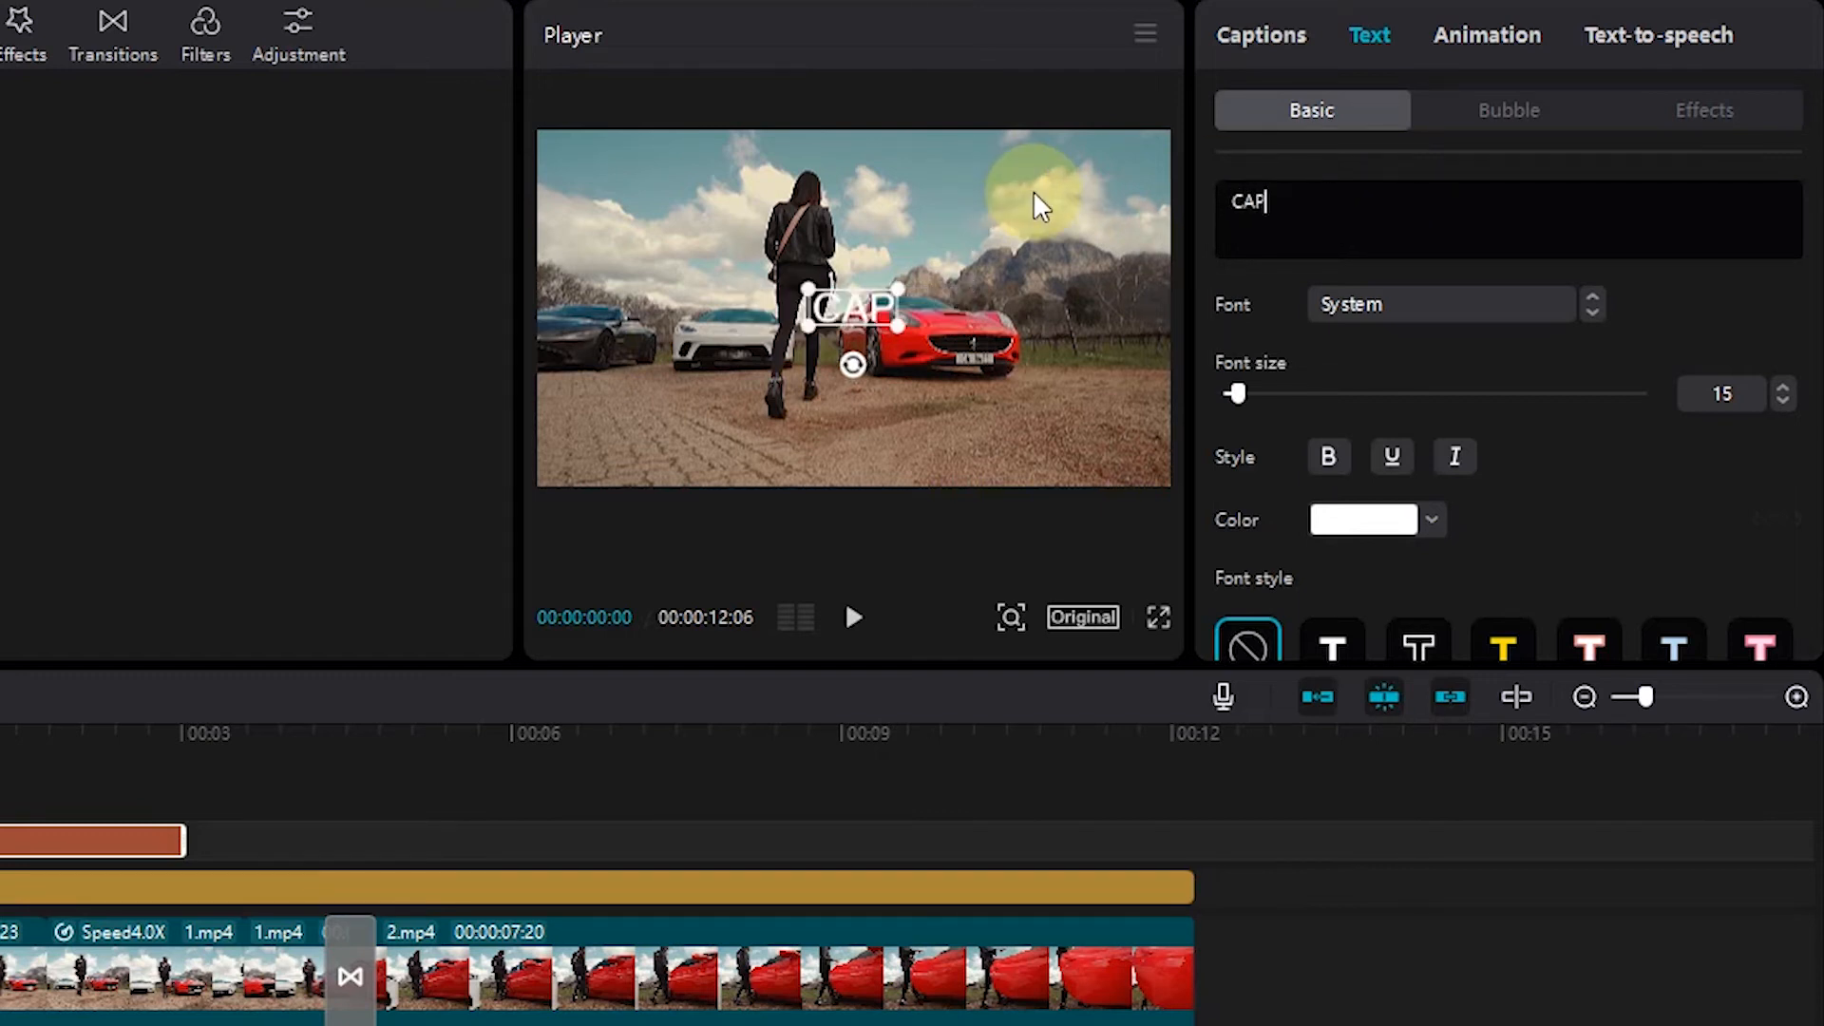
{"action": "type", "text": "CUT EDITING"}
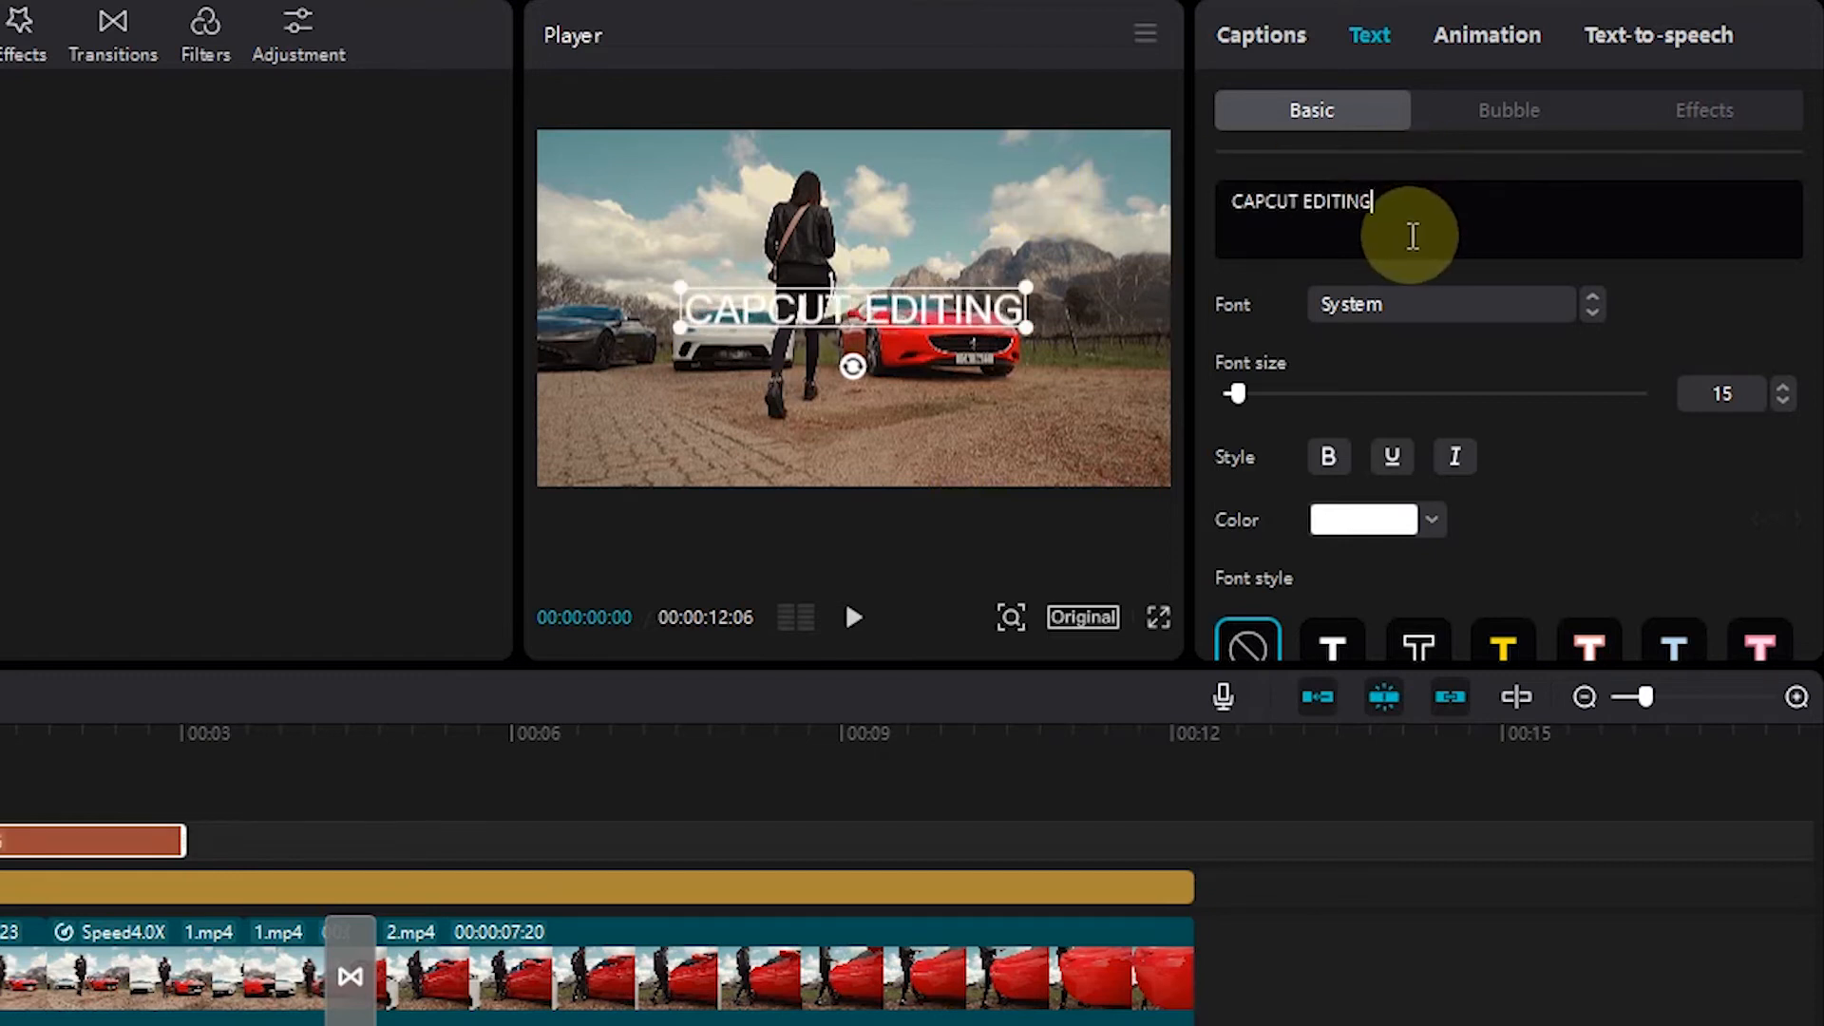
Set the title's font to Artis and move the title to the lower centre of the frame, about Y -764
{"action": "left_click", "coordinate": [1586, 309]}
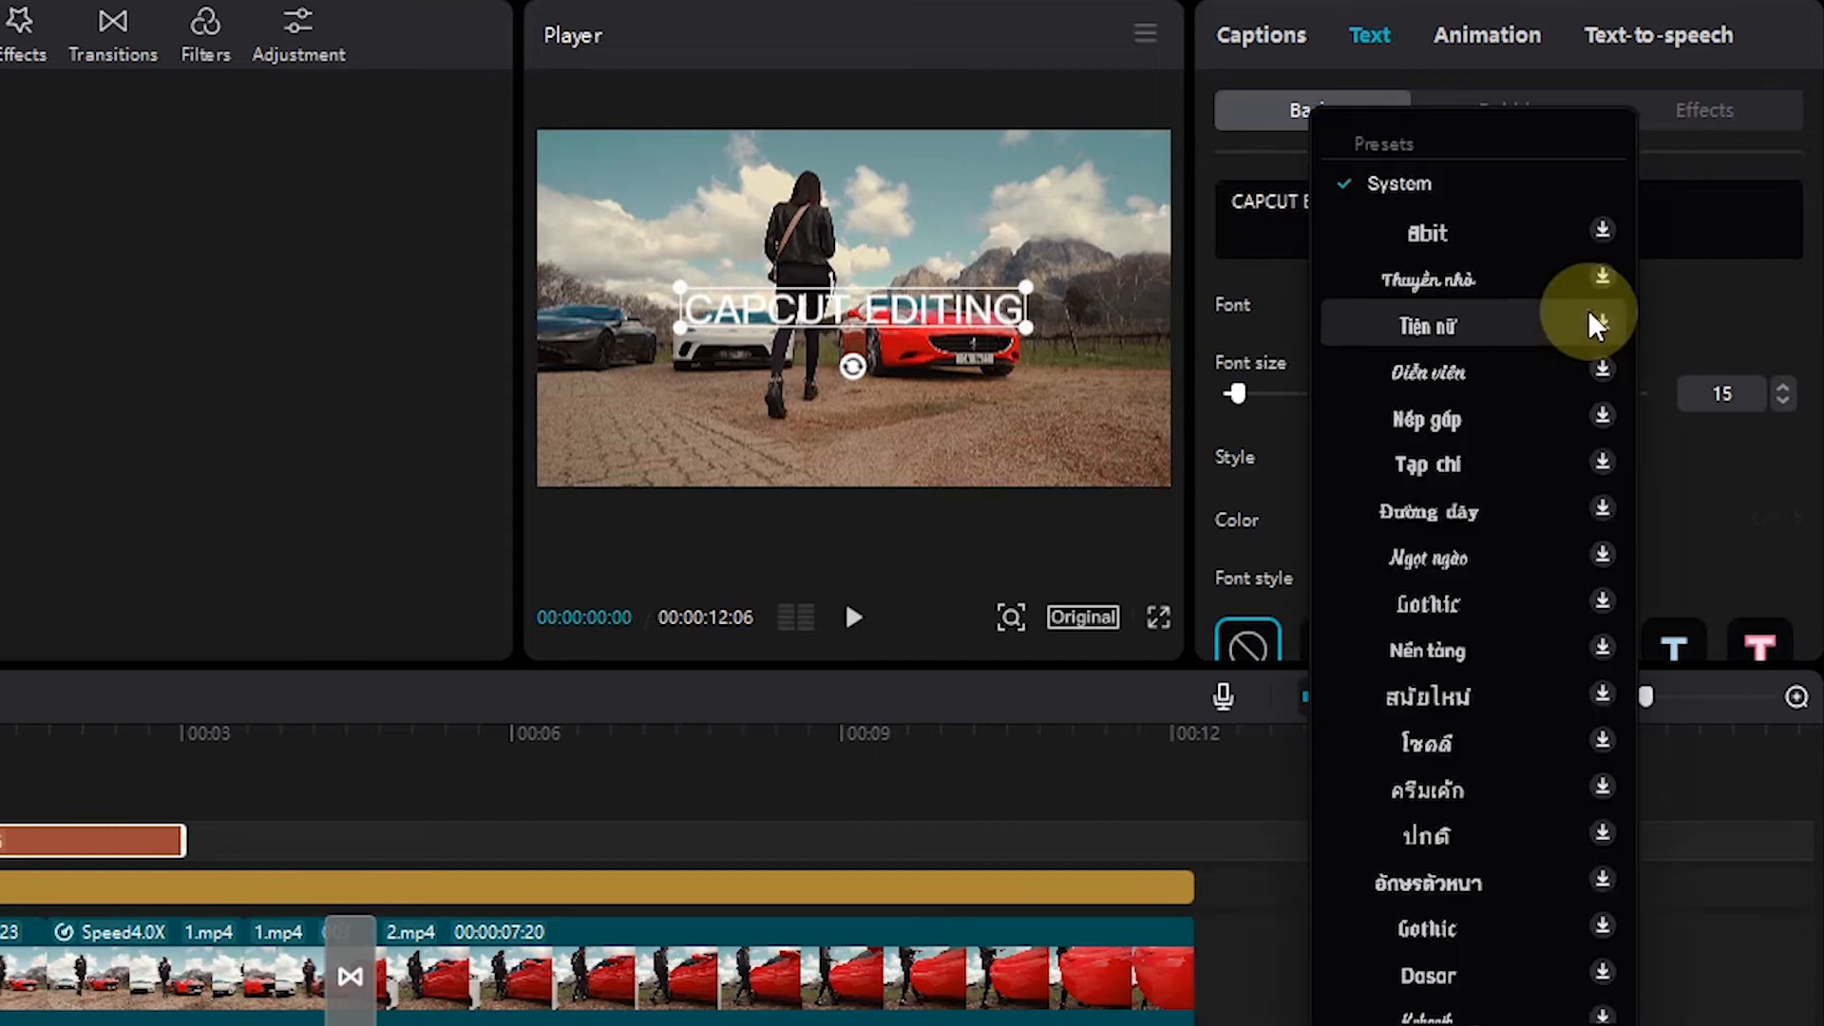
{"action": "scroll", "coordinate": [1482, 560], "scroll_direction": "down", "scroll_amount": 5}
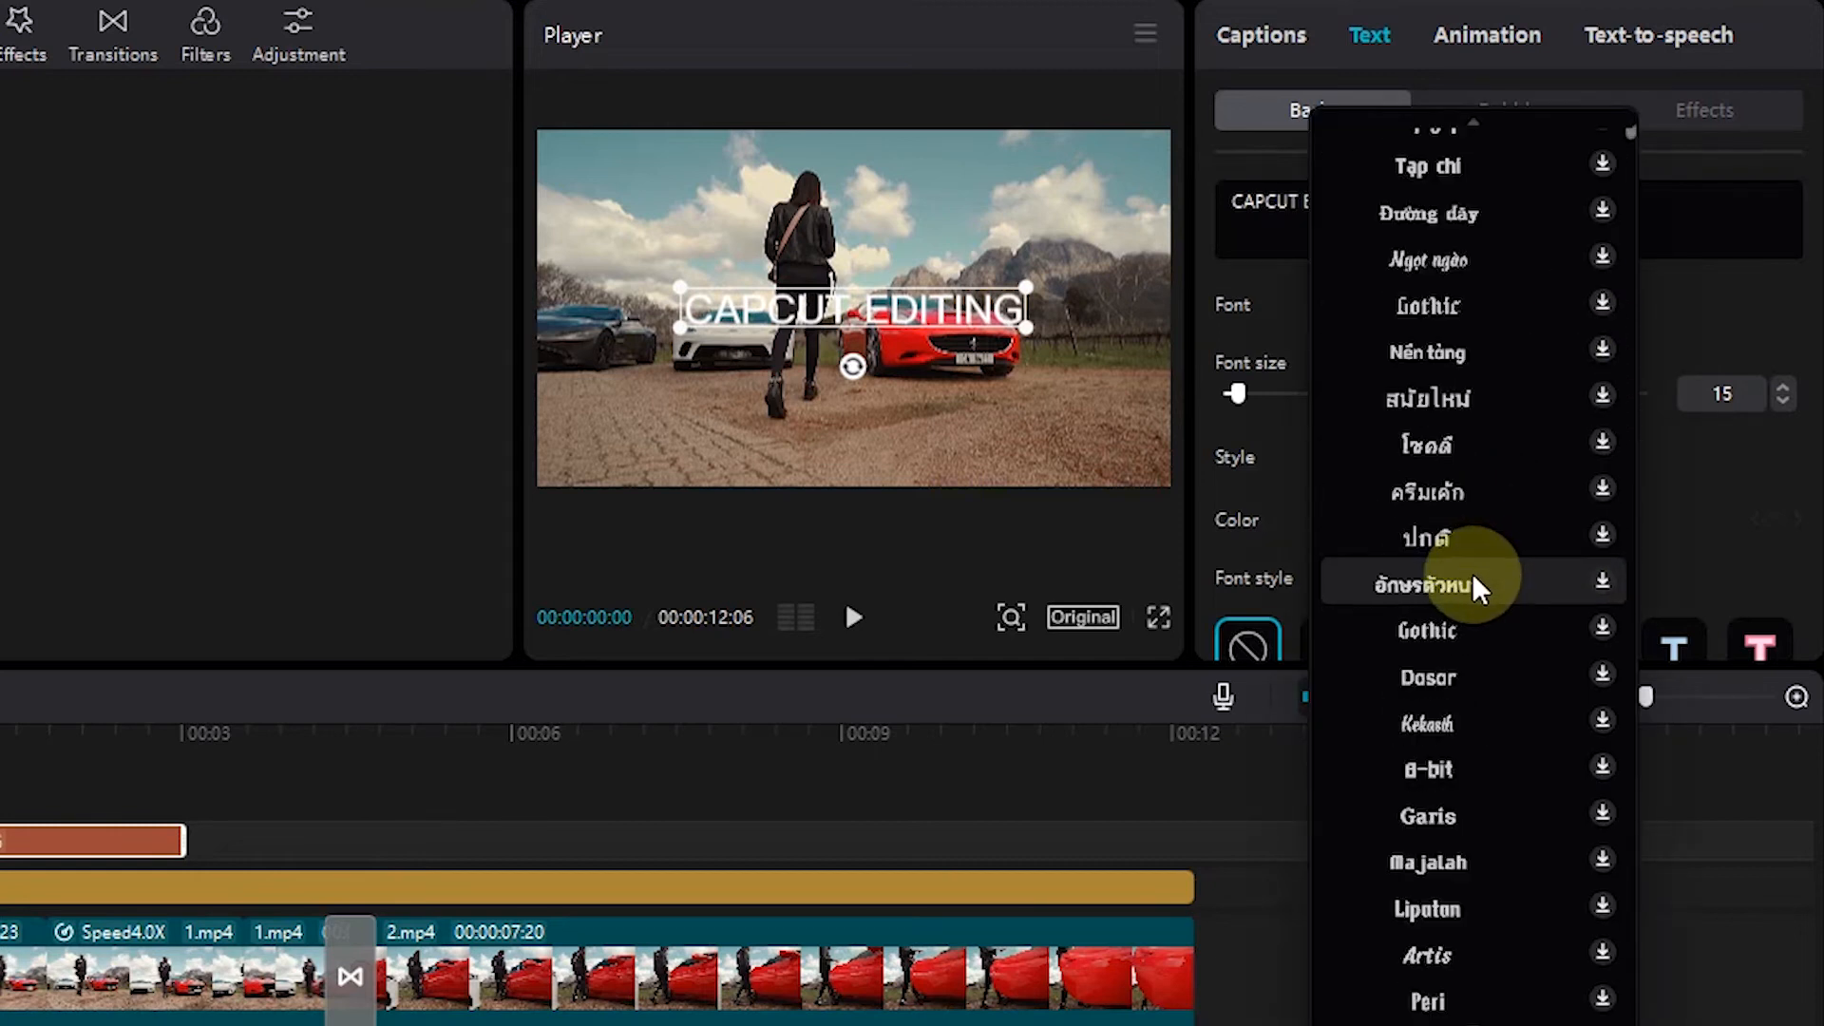
{"action": "left_click", "coordinate": [1427, 809]}
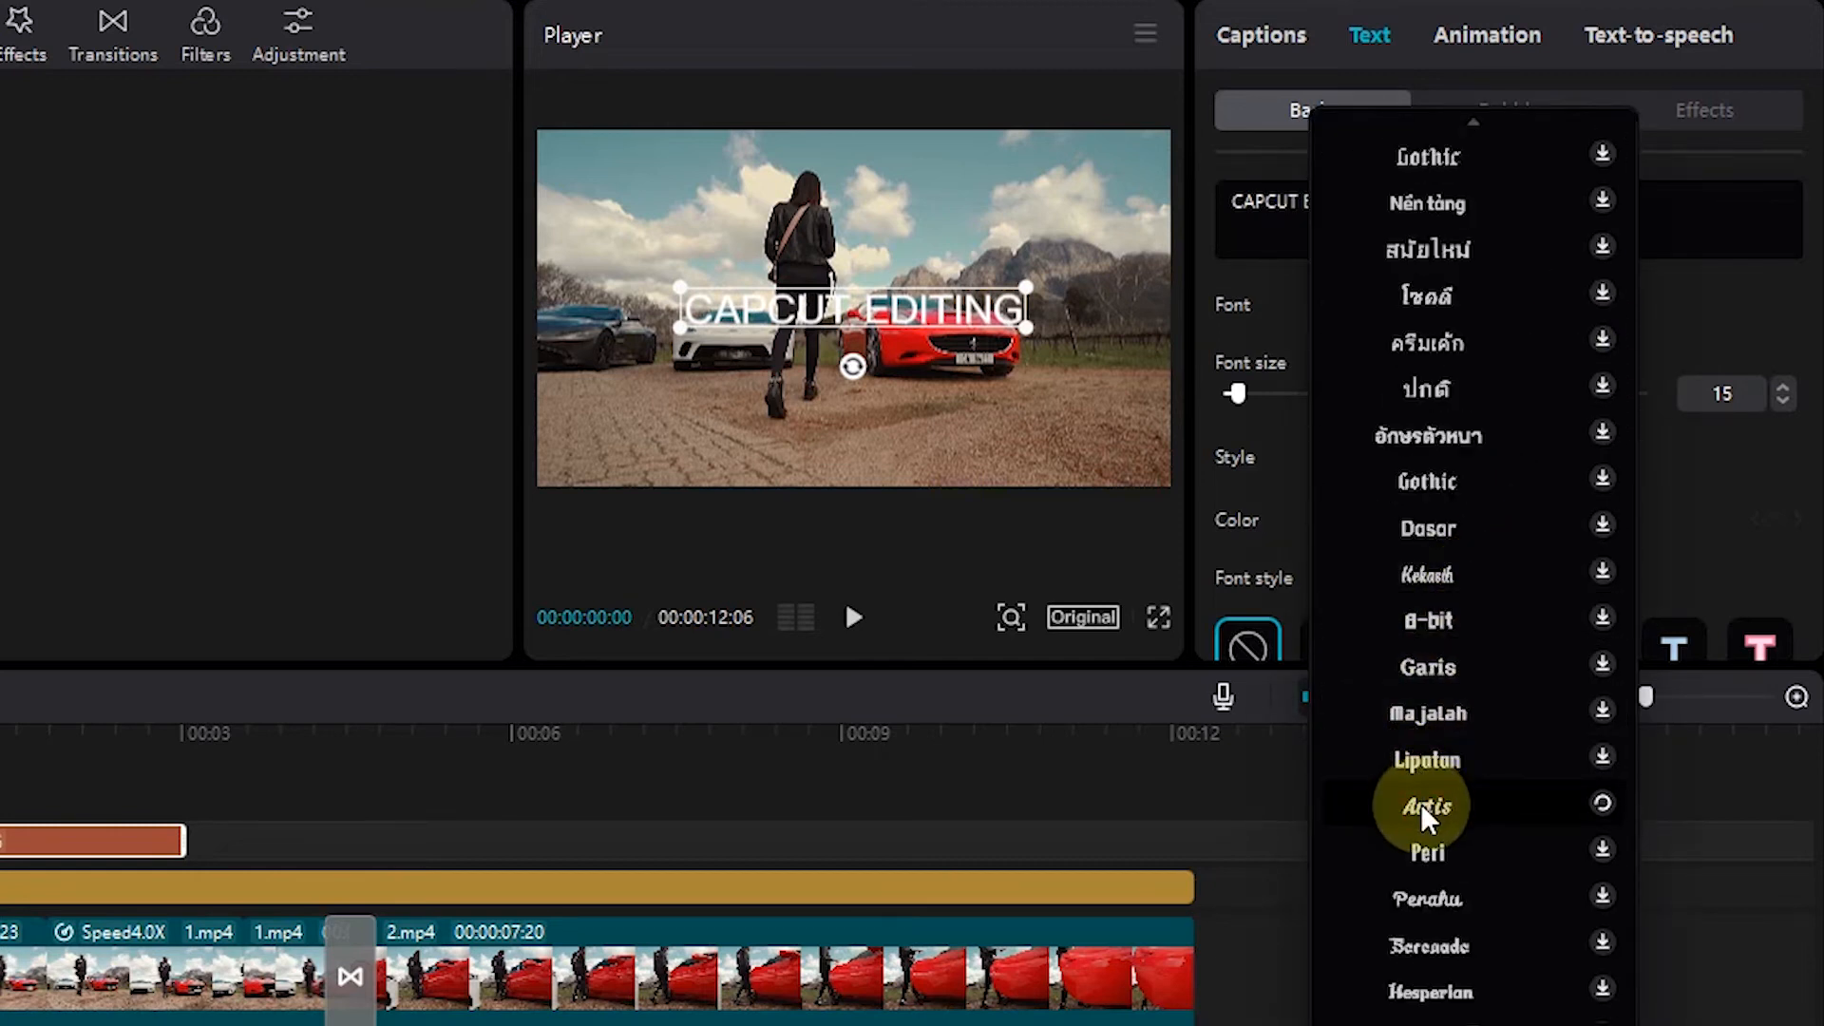
{"action": "scroll", "coordinate": [1437, 760], "scroll_direction": "down", "scroll_amount": 1}
{"action": "left_click", "coordinate": [1427, 700]}
{"action": "left_click_drag", "start_coordinate": [854, 342], "coordinate": [888, 459]}
Make the title bold and apply the preset font style of white letters with a black outline
{"action": "left_click", "coordinate": [1328, 460]}
{"action": "scroll", "coordinate": [1434, 522], "scroll_direction": "down", "scroll_amount": 3}
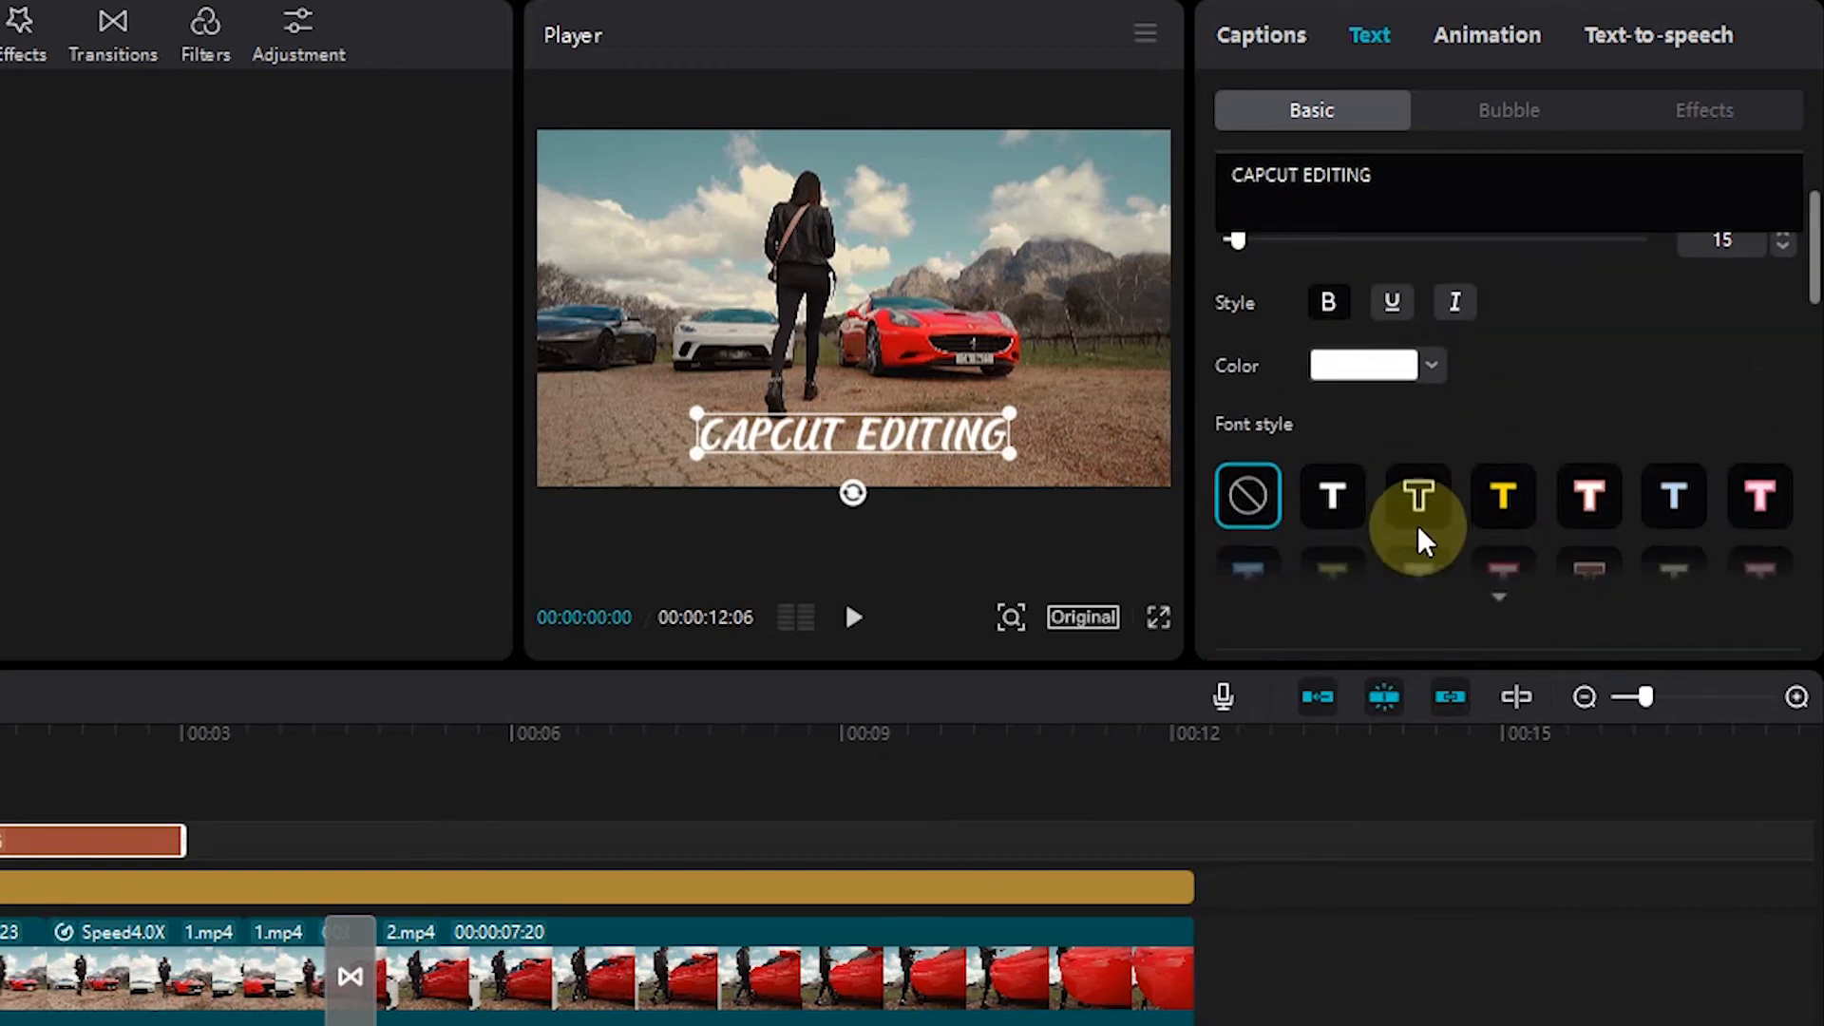
{"action": "left_click", "coordinate": [1342, 436]}
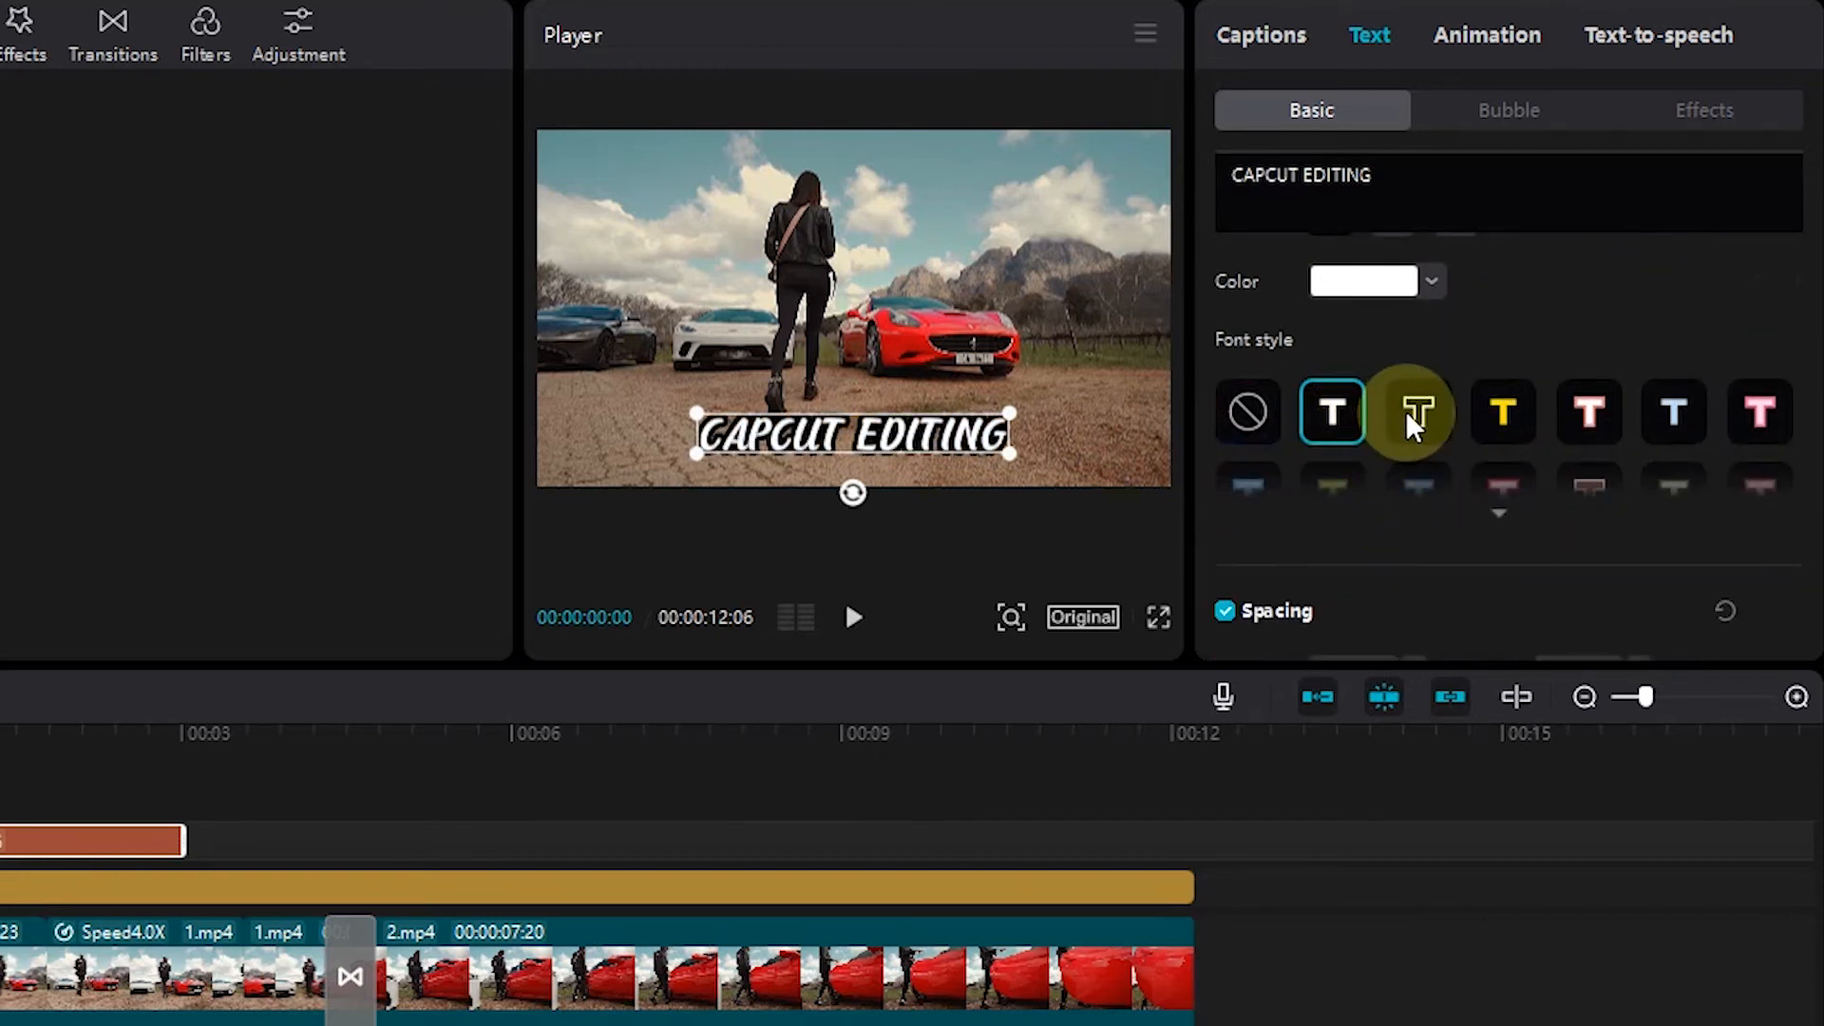
{"action": "scroll", "coordinate": [1433, 413], "scroll_direction": "down", "scroll_amount": 3}
{"action": "scroll", "coordinate": [1424, 439], "scroll_direction": "down", "scroll_amount": 7}
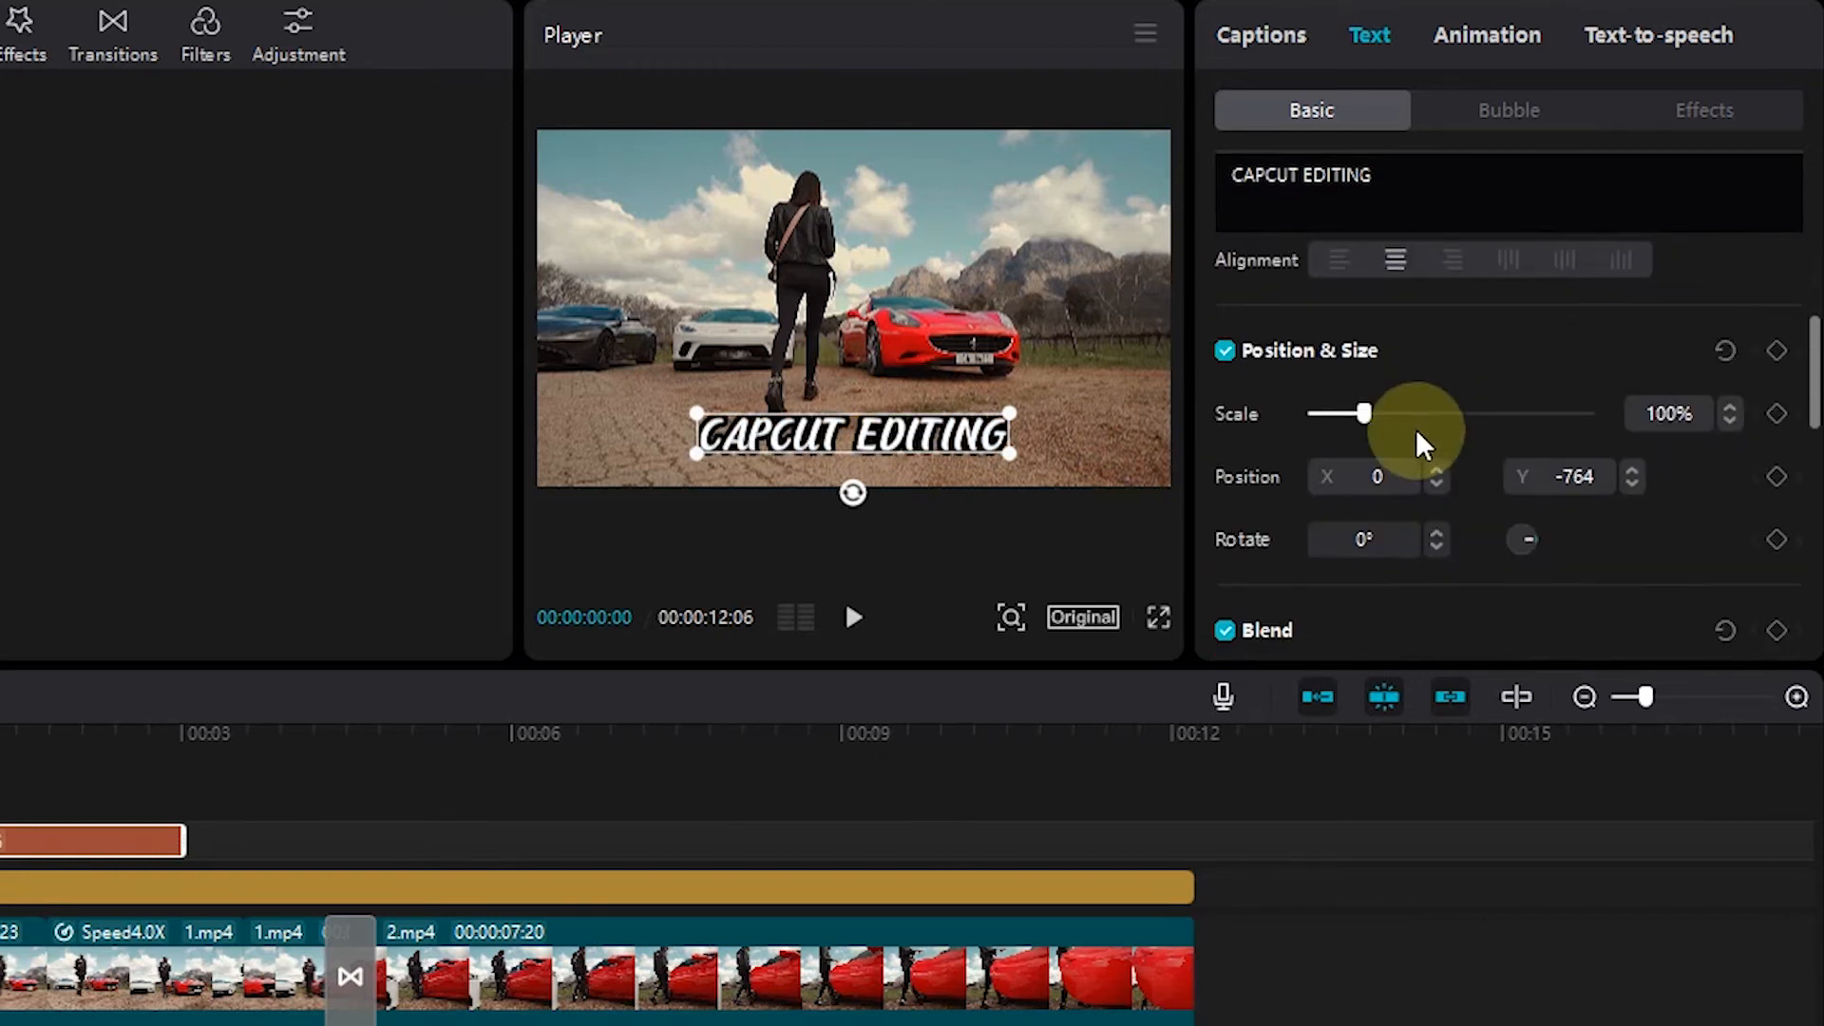
{"action": "scroll", "coordinate": [1416, 440], "scroll_direction": "down", "scroll_amount": 3}
{"action": "scroll", "coordinate": [1416, 440], "scroll_direction": "up", "scroll_amount": 10}
Give the title a 0.5 s Ease In Right entrance and a 0.5 s Glitch exit animation, and preview them from the start
{"action": "left_click", "coordinate": [1472, 42]}
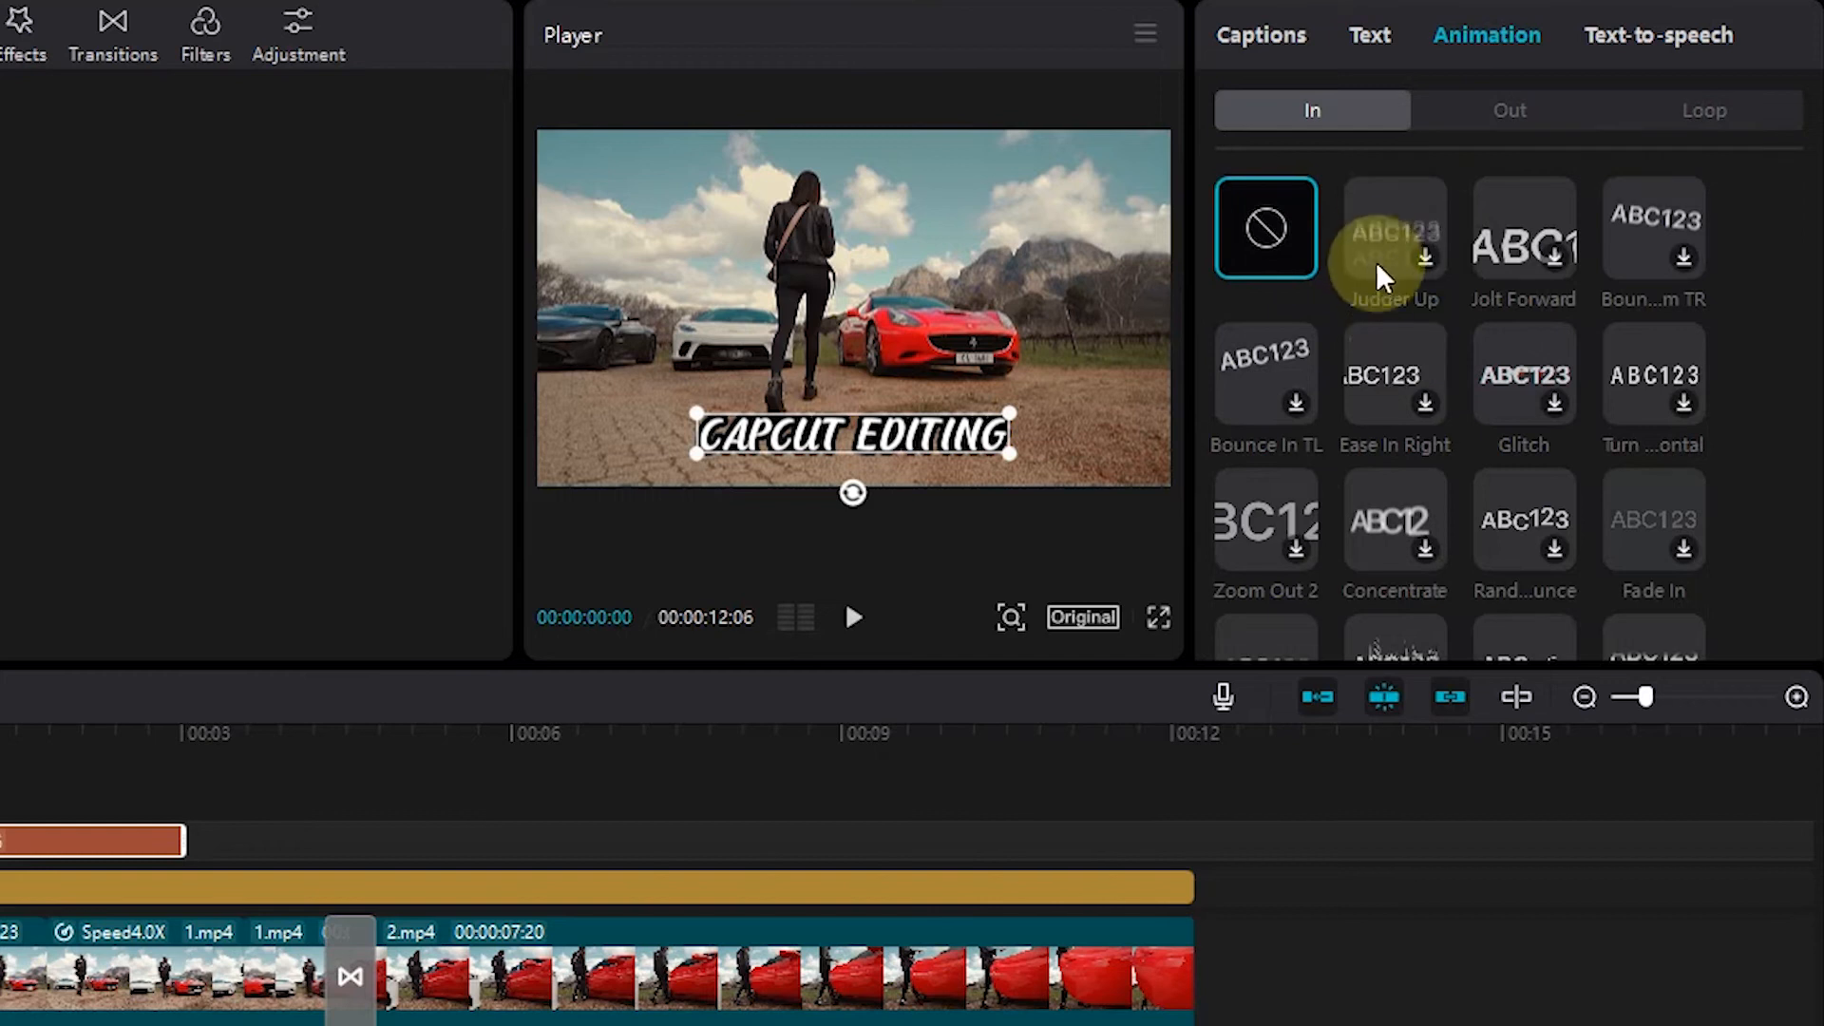
{"action": "scroll", "coordinate": [1391, 304], "scroll_direction": "down", "scroll_amount": 2}
{"action": "left_click", "coordinate": [1355, 302]}
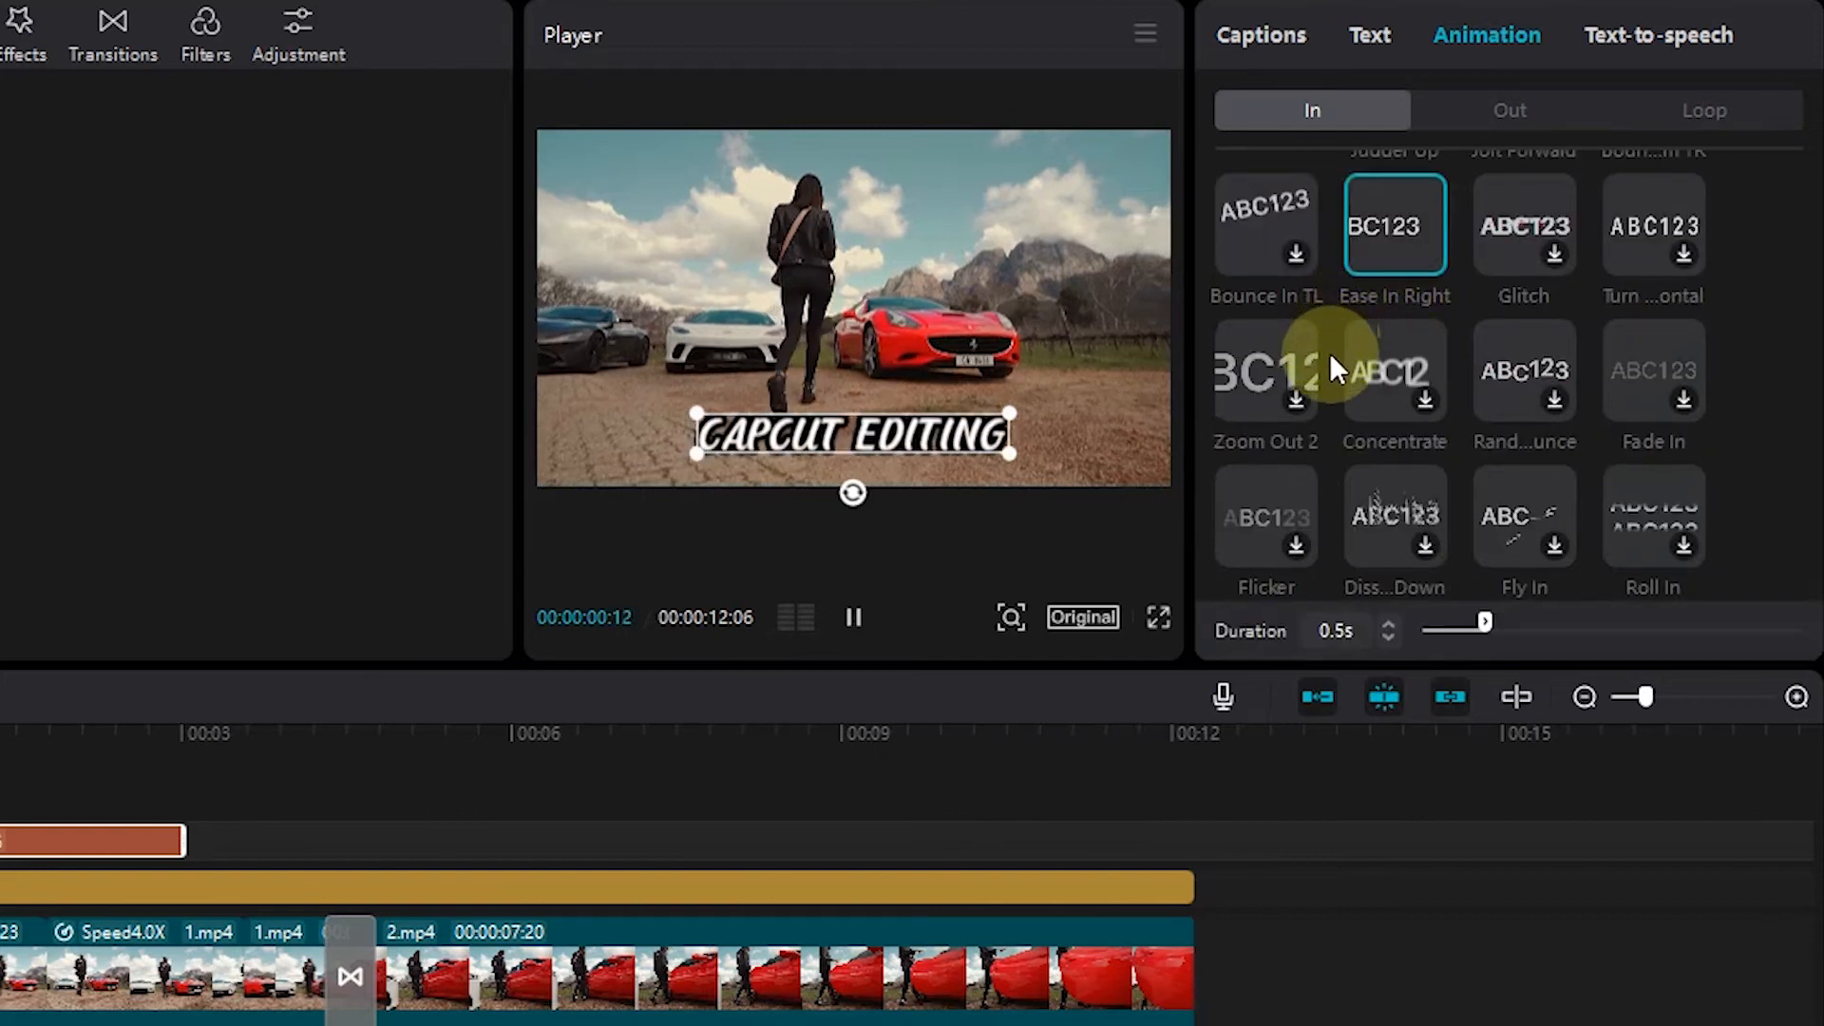
{"action": "left_click", "coordinate": [1507, 115]}
{"action": "left_click", "coordinate": [1270, 371]}
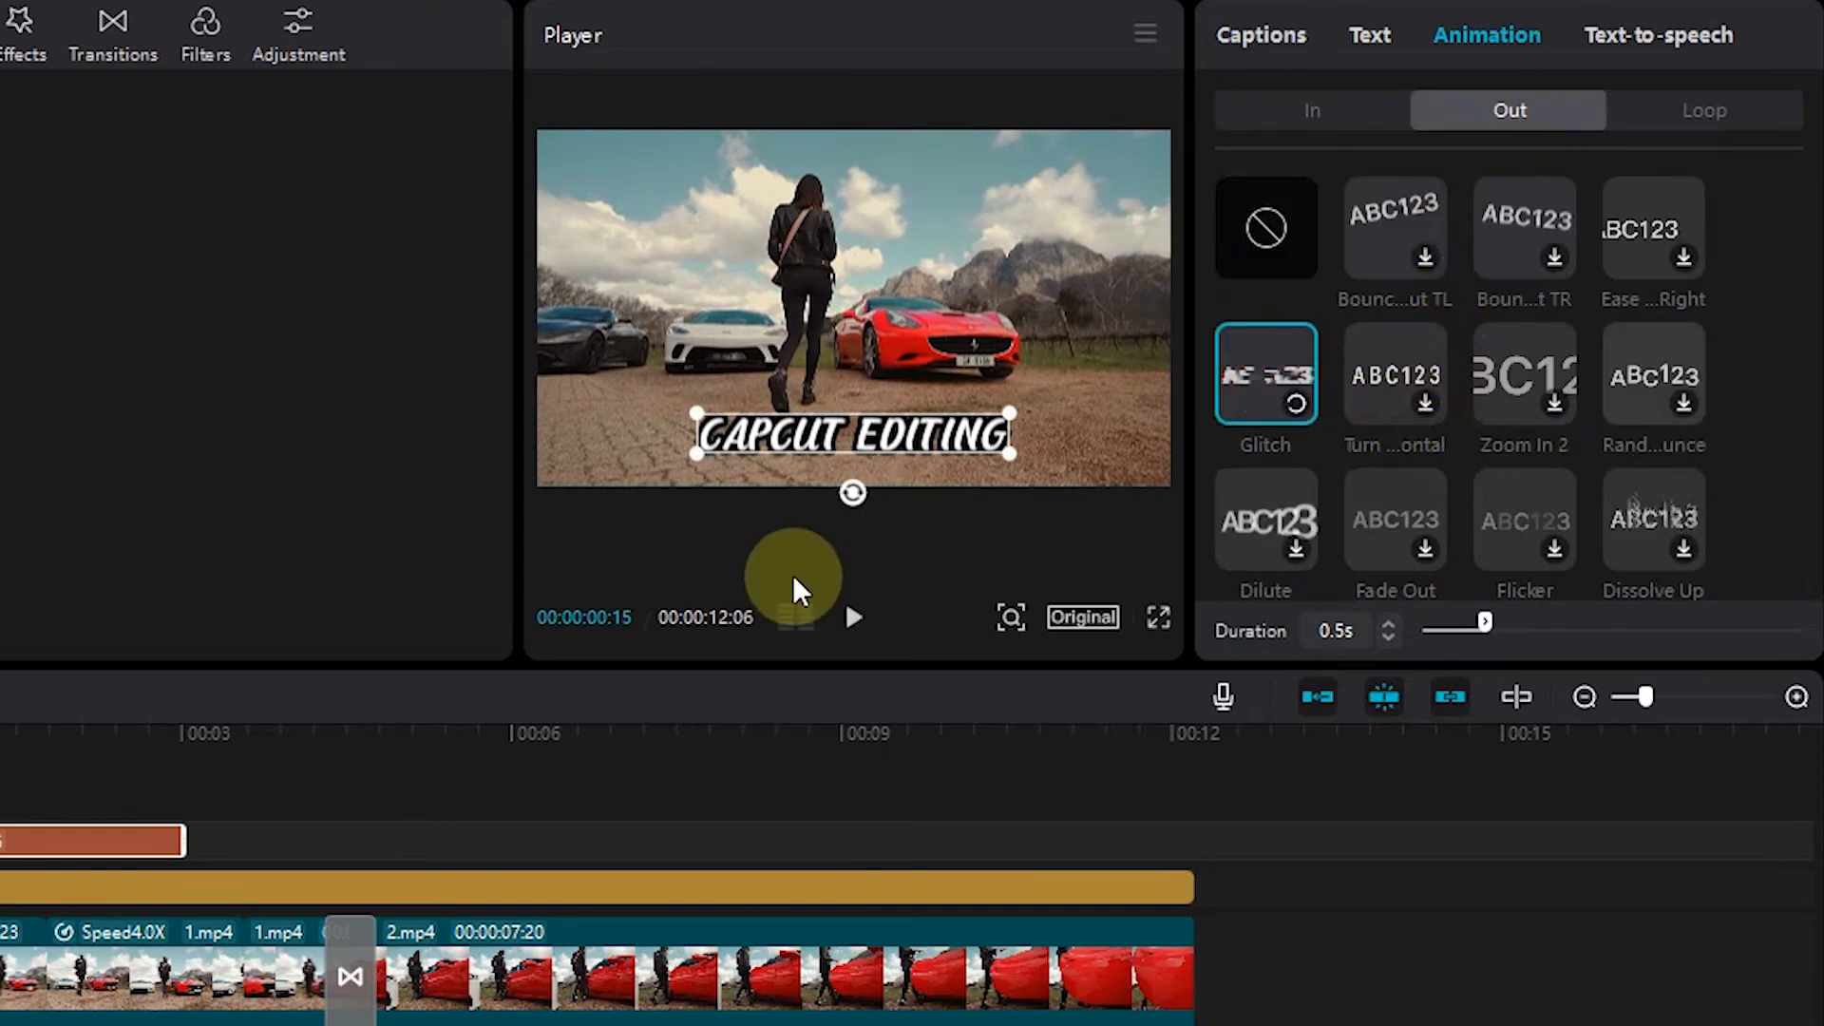
{"action": "left_click", "coordinate": [0, 730]}
{"action": "left_click", "coordinate": [846, 619]}
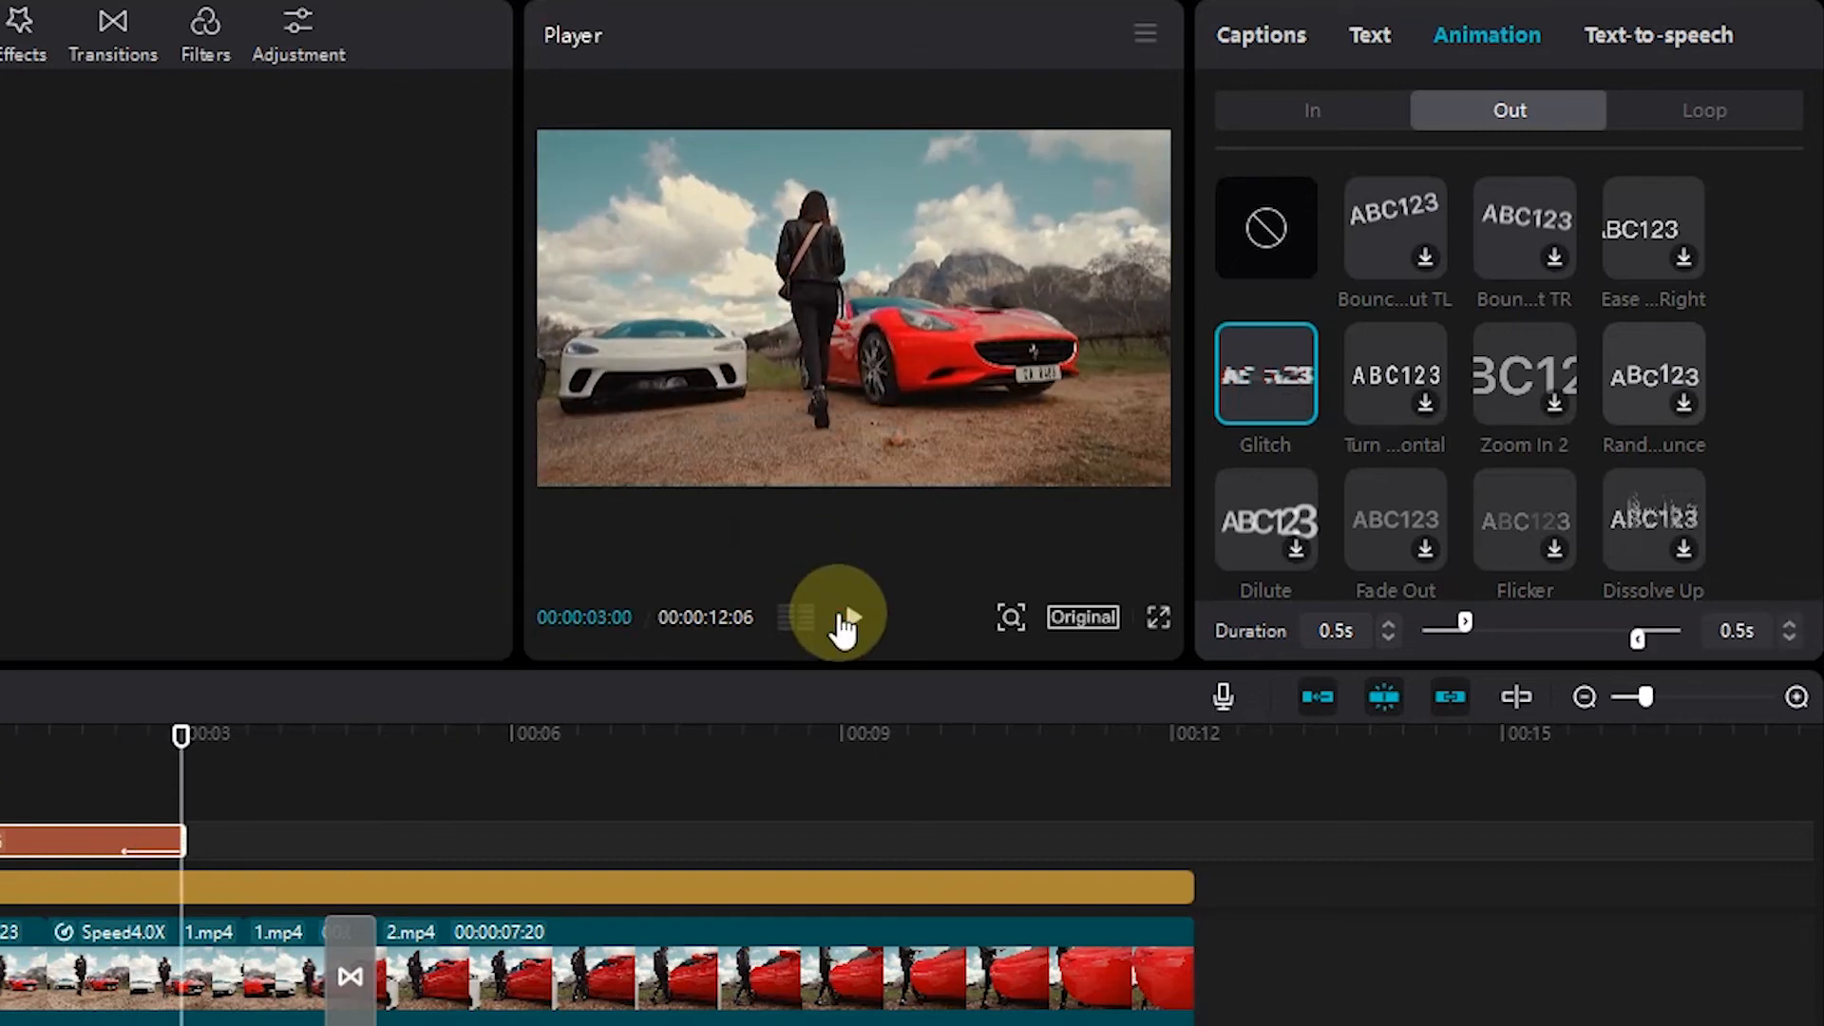
{"action": "left_click", "coordinate": [850, 627]}
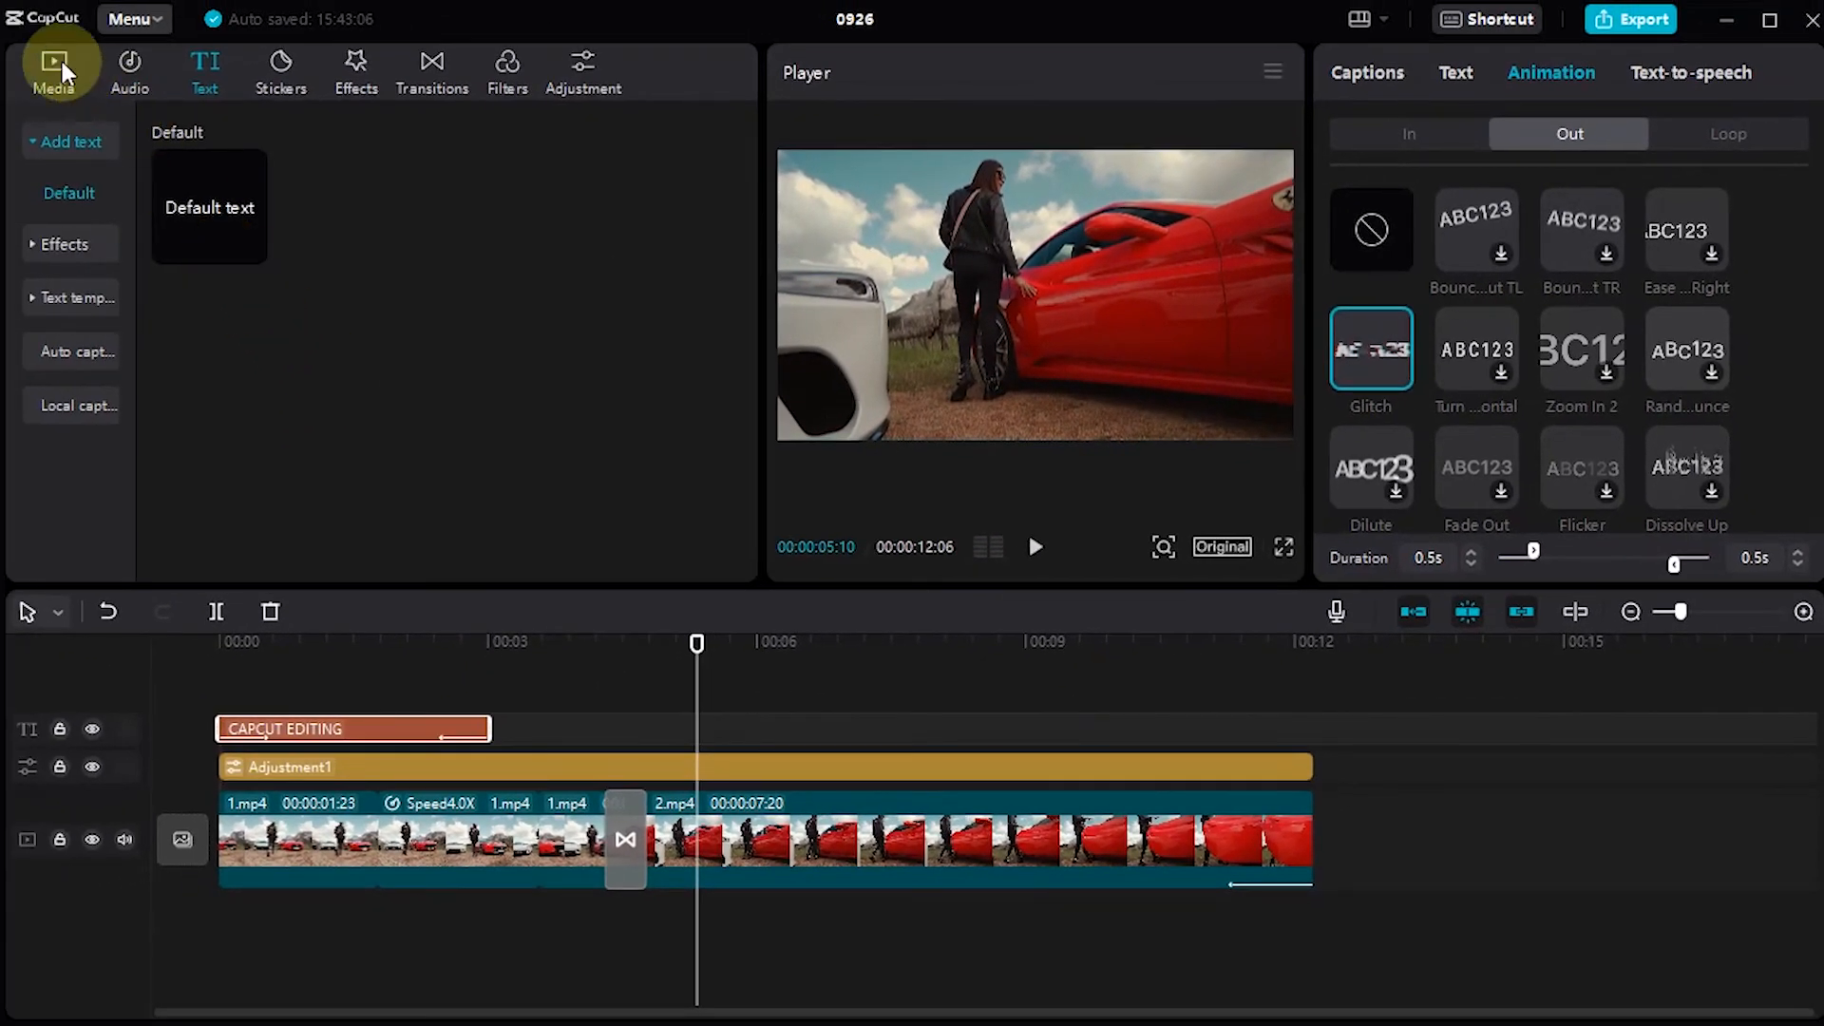
Import the Fast Lane music file from the capcut folder and place it on an audio track at the start of the timeline
{"action": "left_click", "coordinate": [55, 68]}
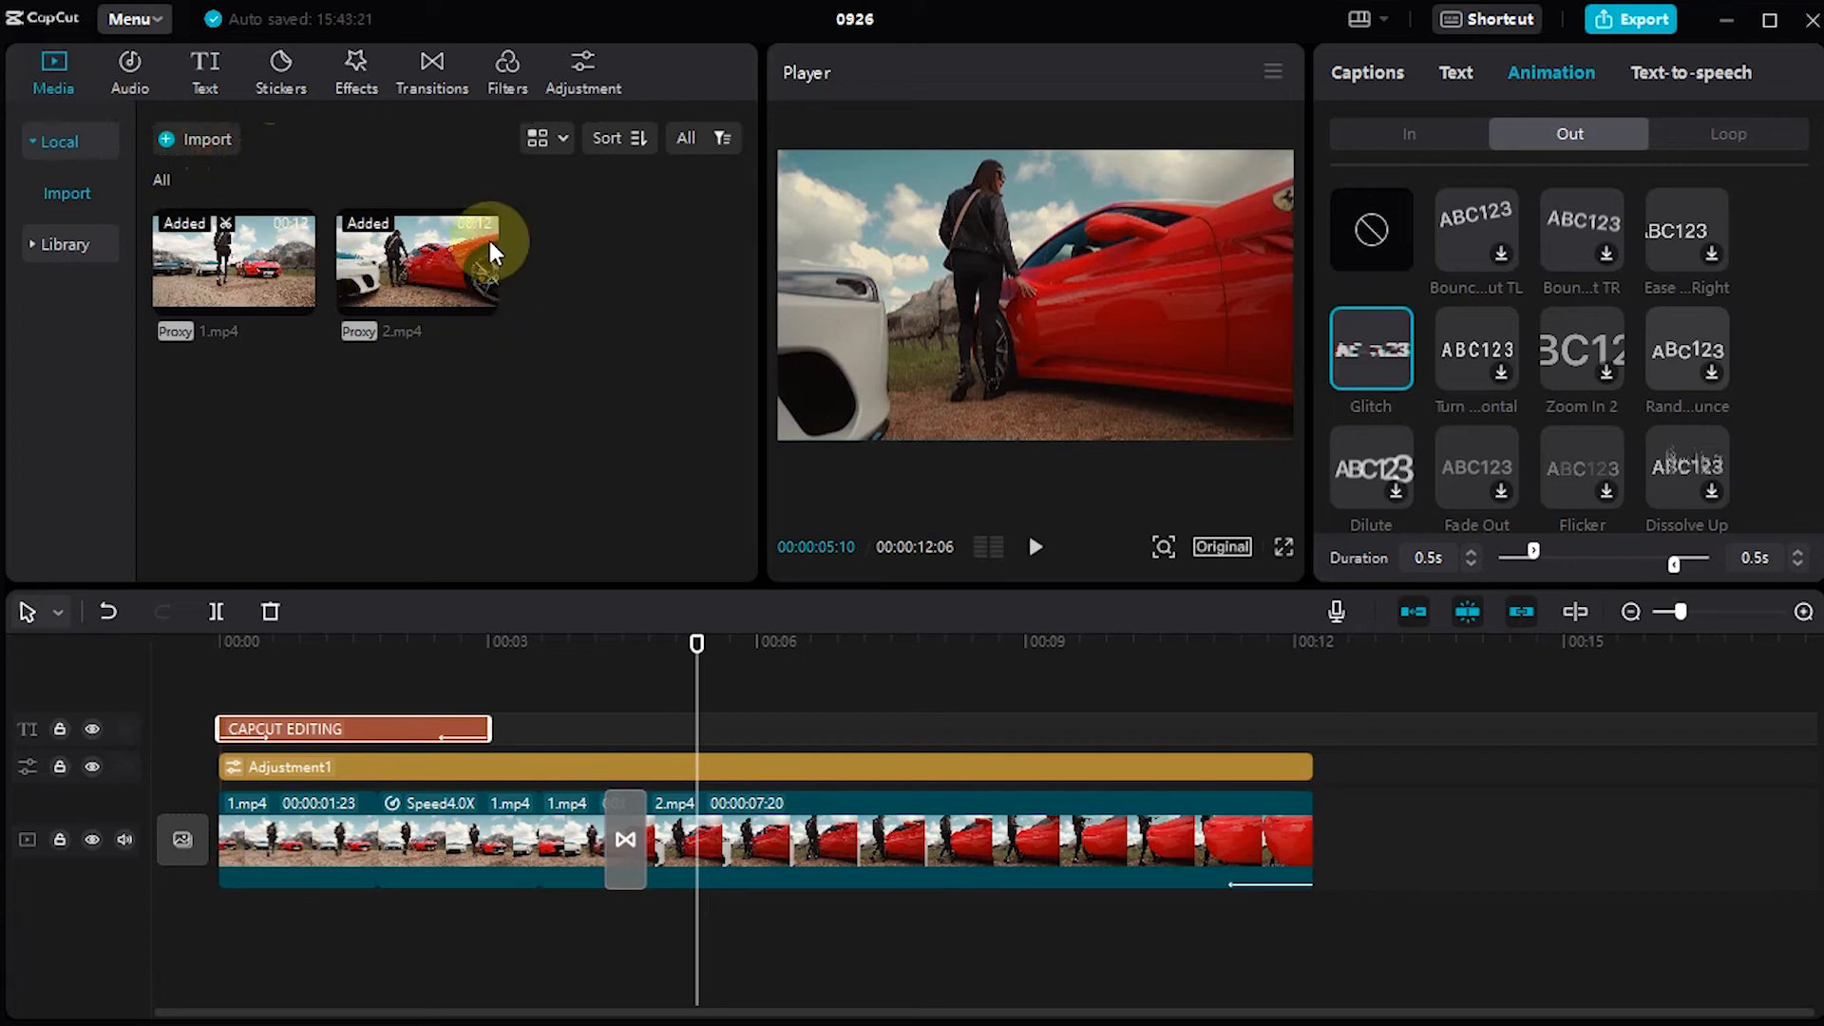
{"action": "left_click", "coordinate": [697, 332]}
{"action": "left_click", "coordinate": [630, 362]}
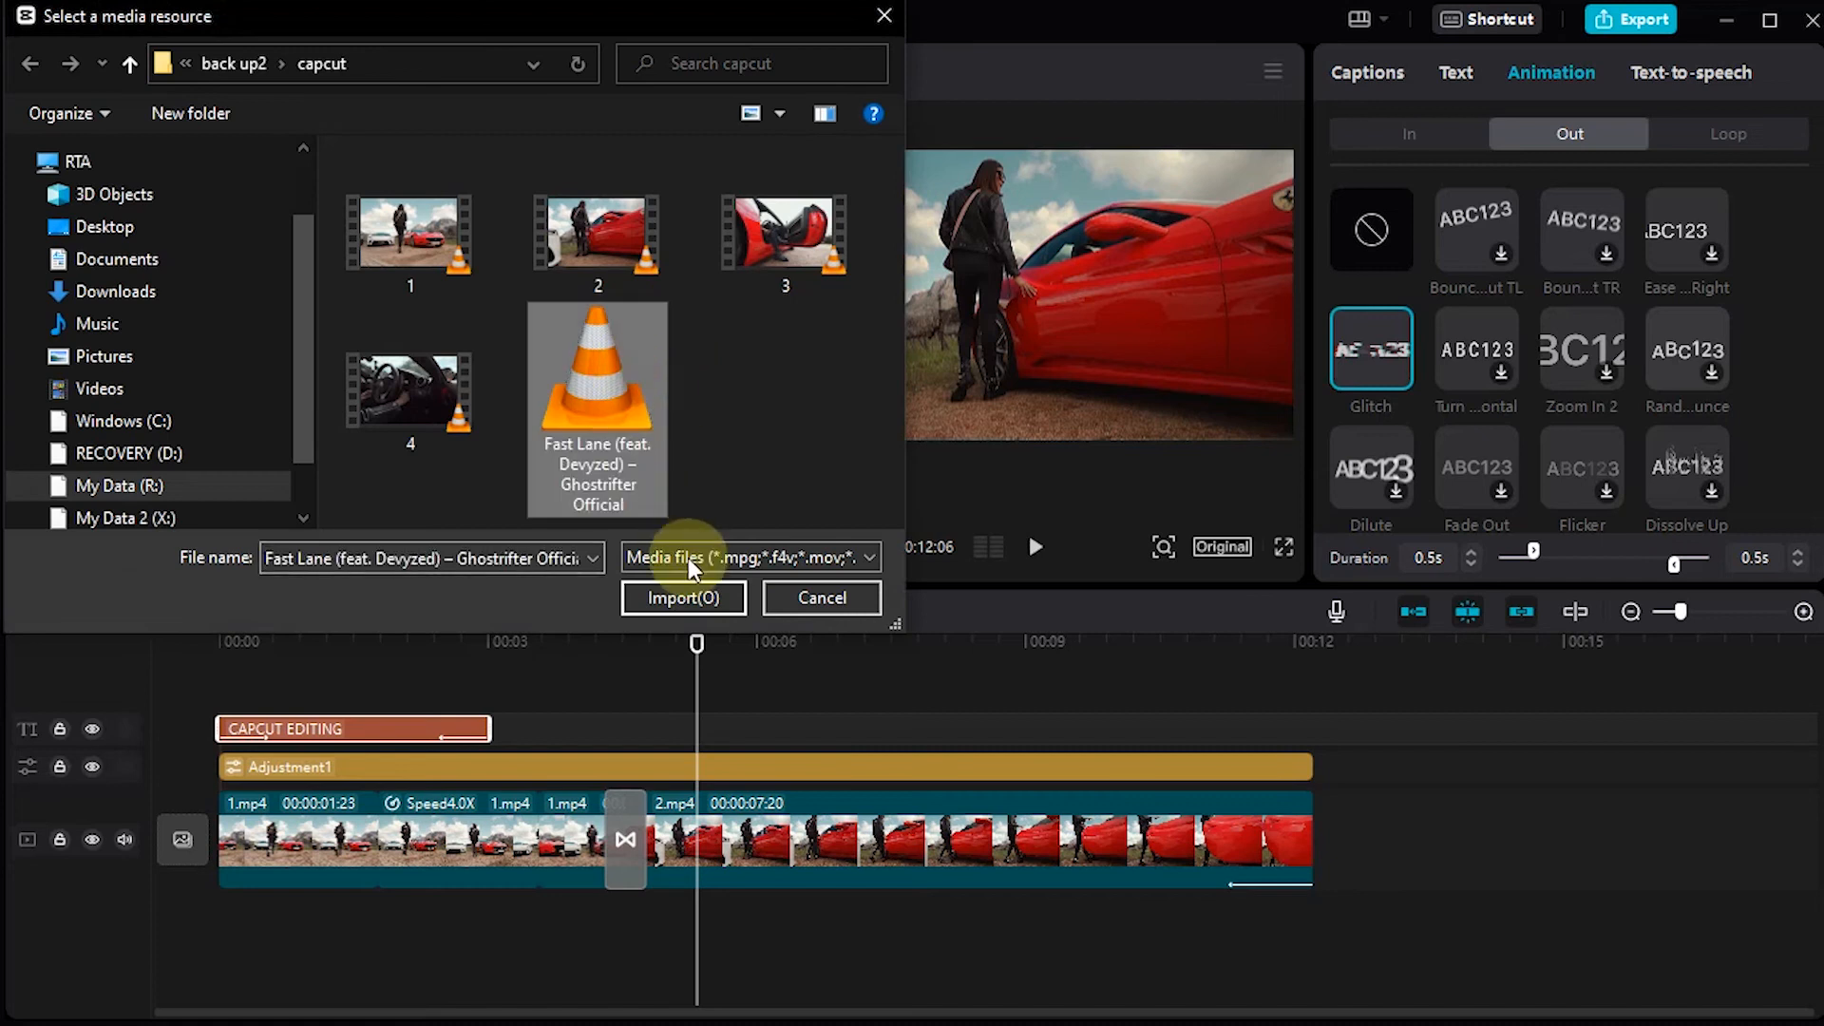
{"action": "left_click", "coordinate": [684, 597]}
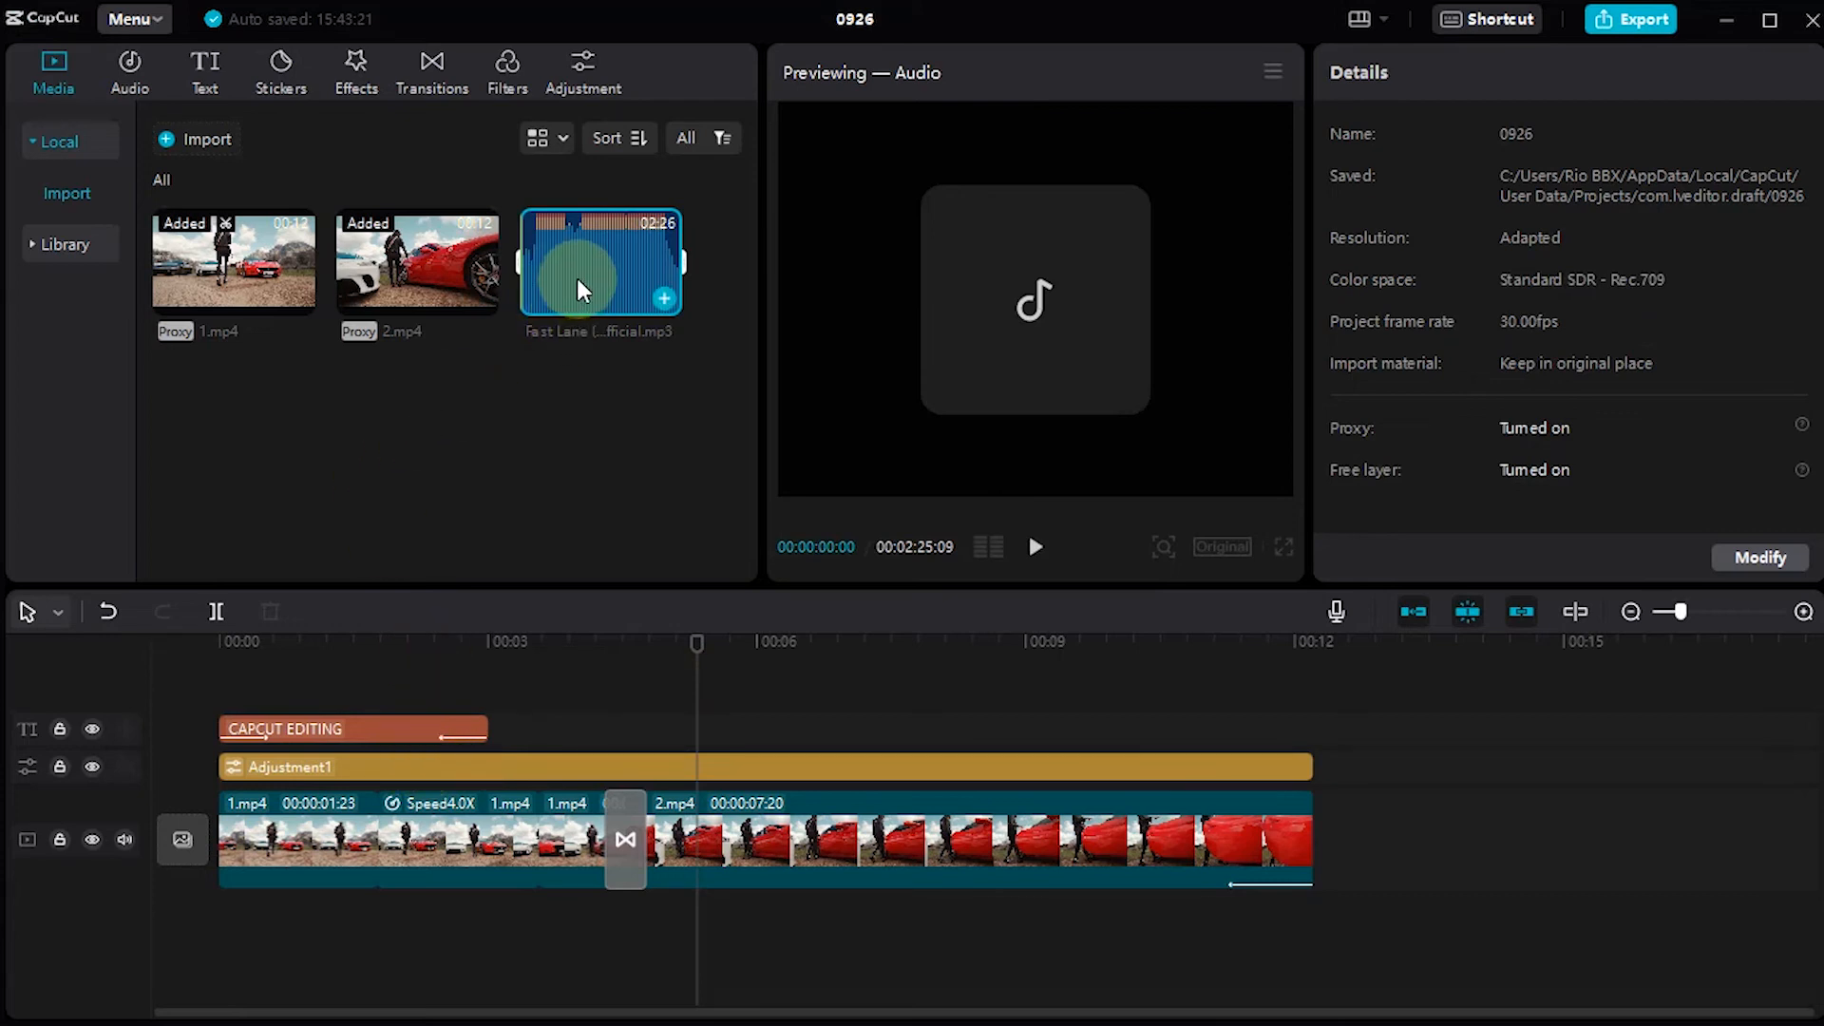
{"action": "left_click_drag", "start_coordinate": [577, 277], "coordinate": [207, 923]}
Trim the end of the music clip so it finishes together with the video
{"action": "left_click", "coordinate": [835, 952]}
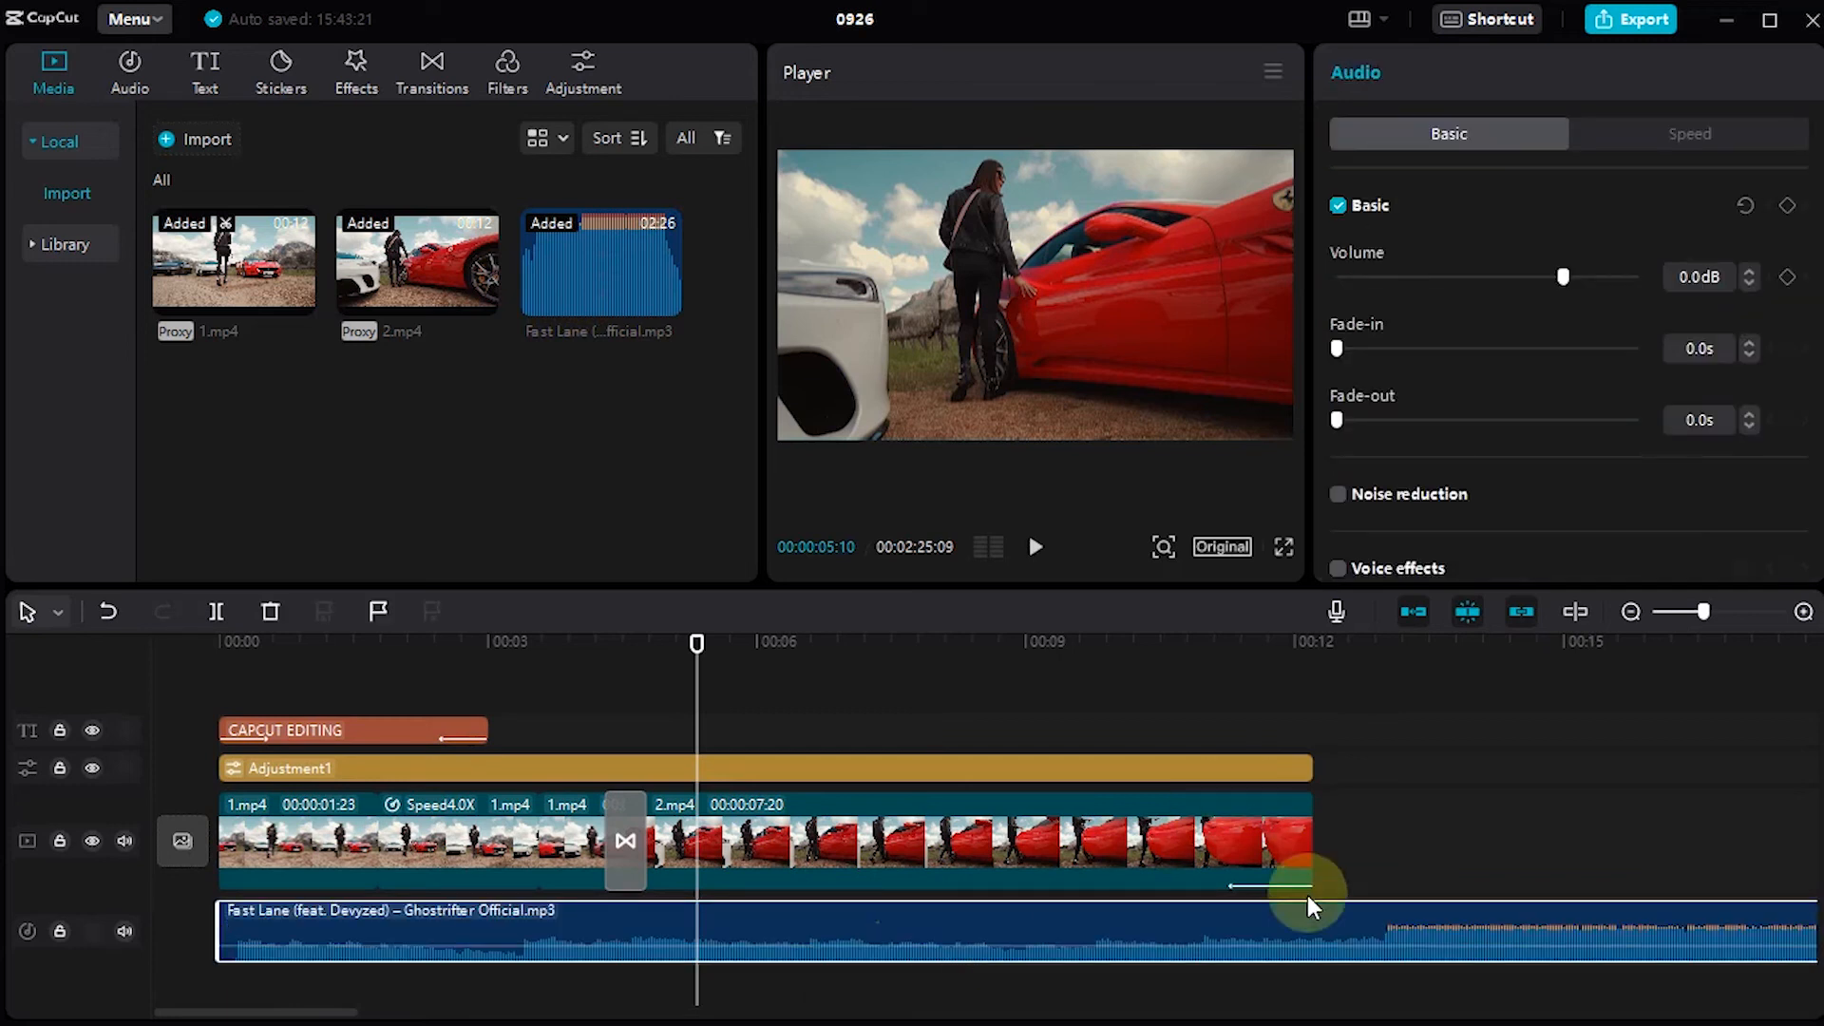
{"action": "left_click_drag", "start_coordinate": [1699, 611], "coordinate": [1660, 611]}
{"action": "left_click_drag", "start_coordinate": [703, 936], "coordinate": [264, 939]}
Set the music clip's fade-in to 0.3 s and its fade-out to 0.4 s
{"action": "left_click", "coordinate": [1799, 611]}
{"action": "left_click", "coordinate": [1800, 611]}
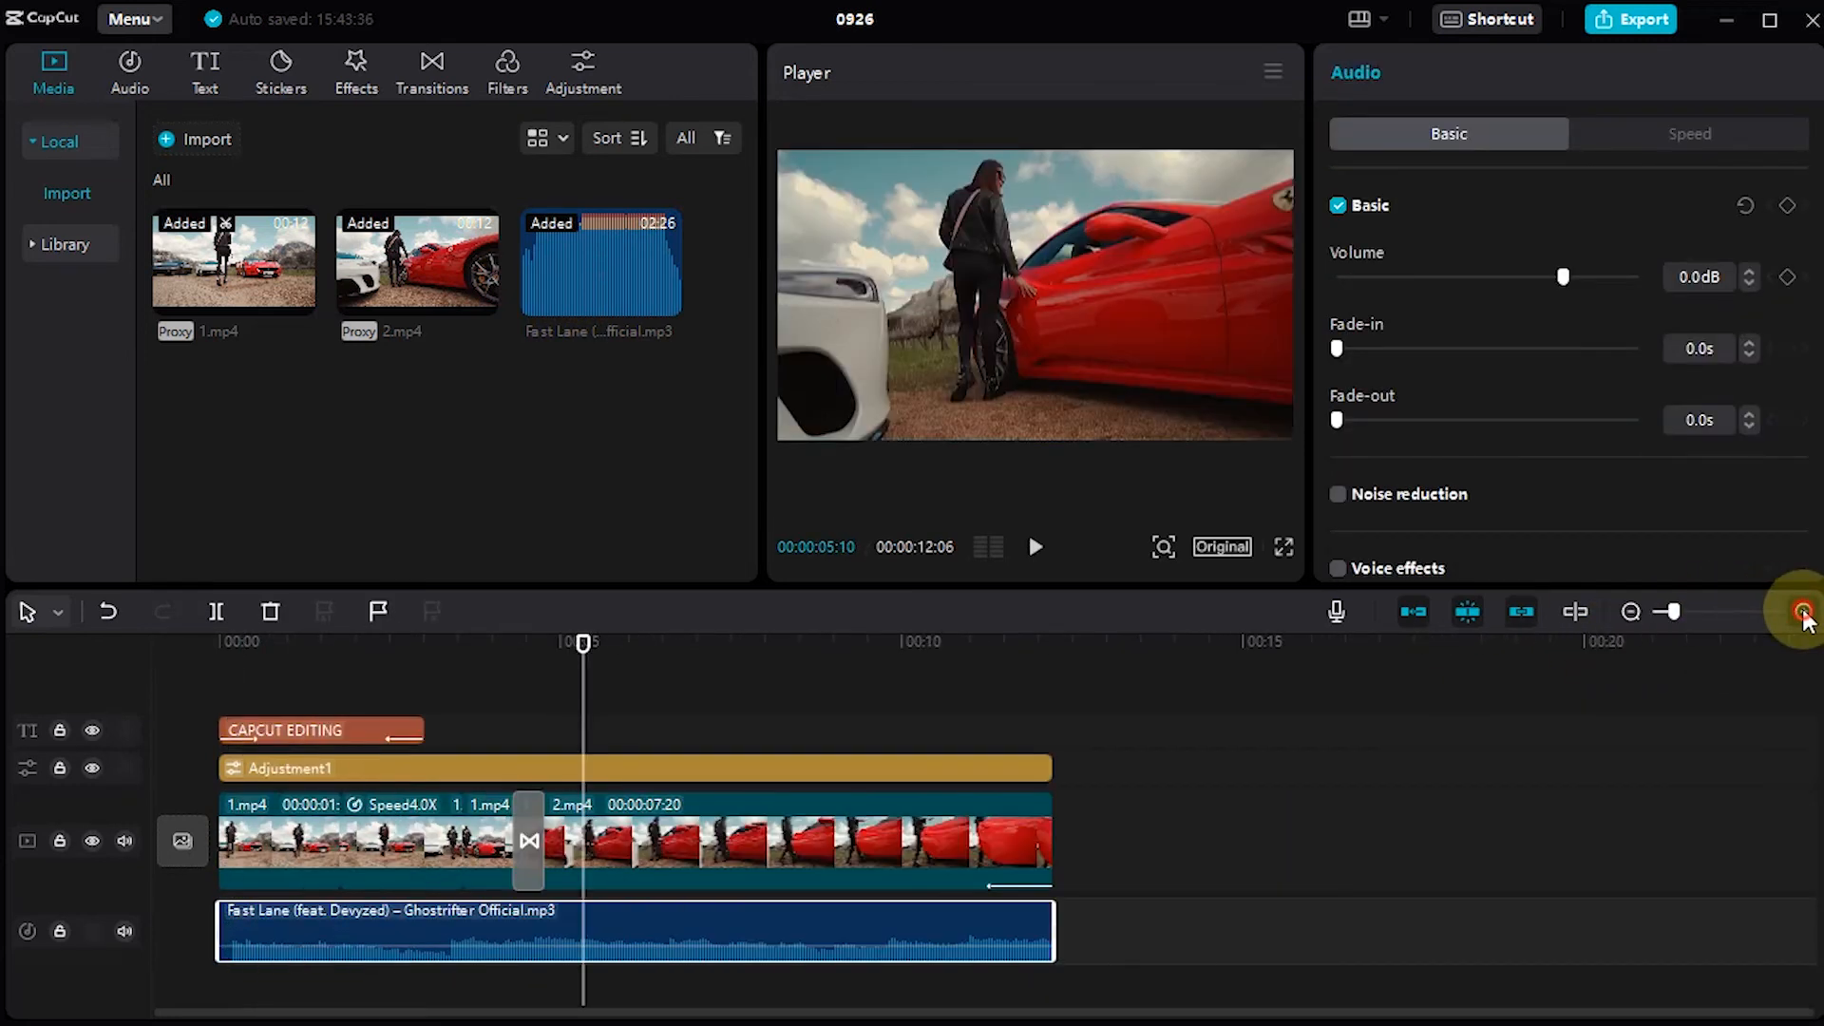
{"action": "left_click", "coordinate": [1800, 610]}
{"action": "left_click", "coordinate": [842, 643]}
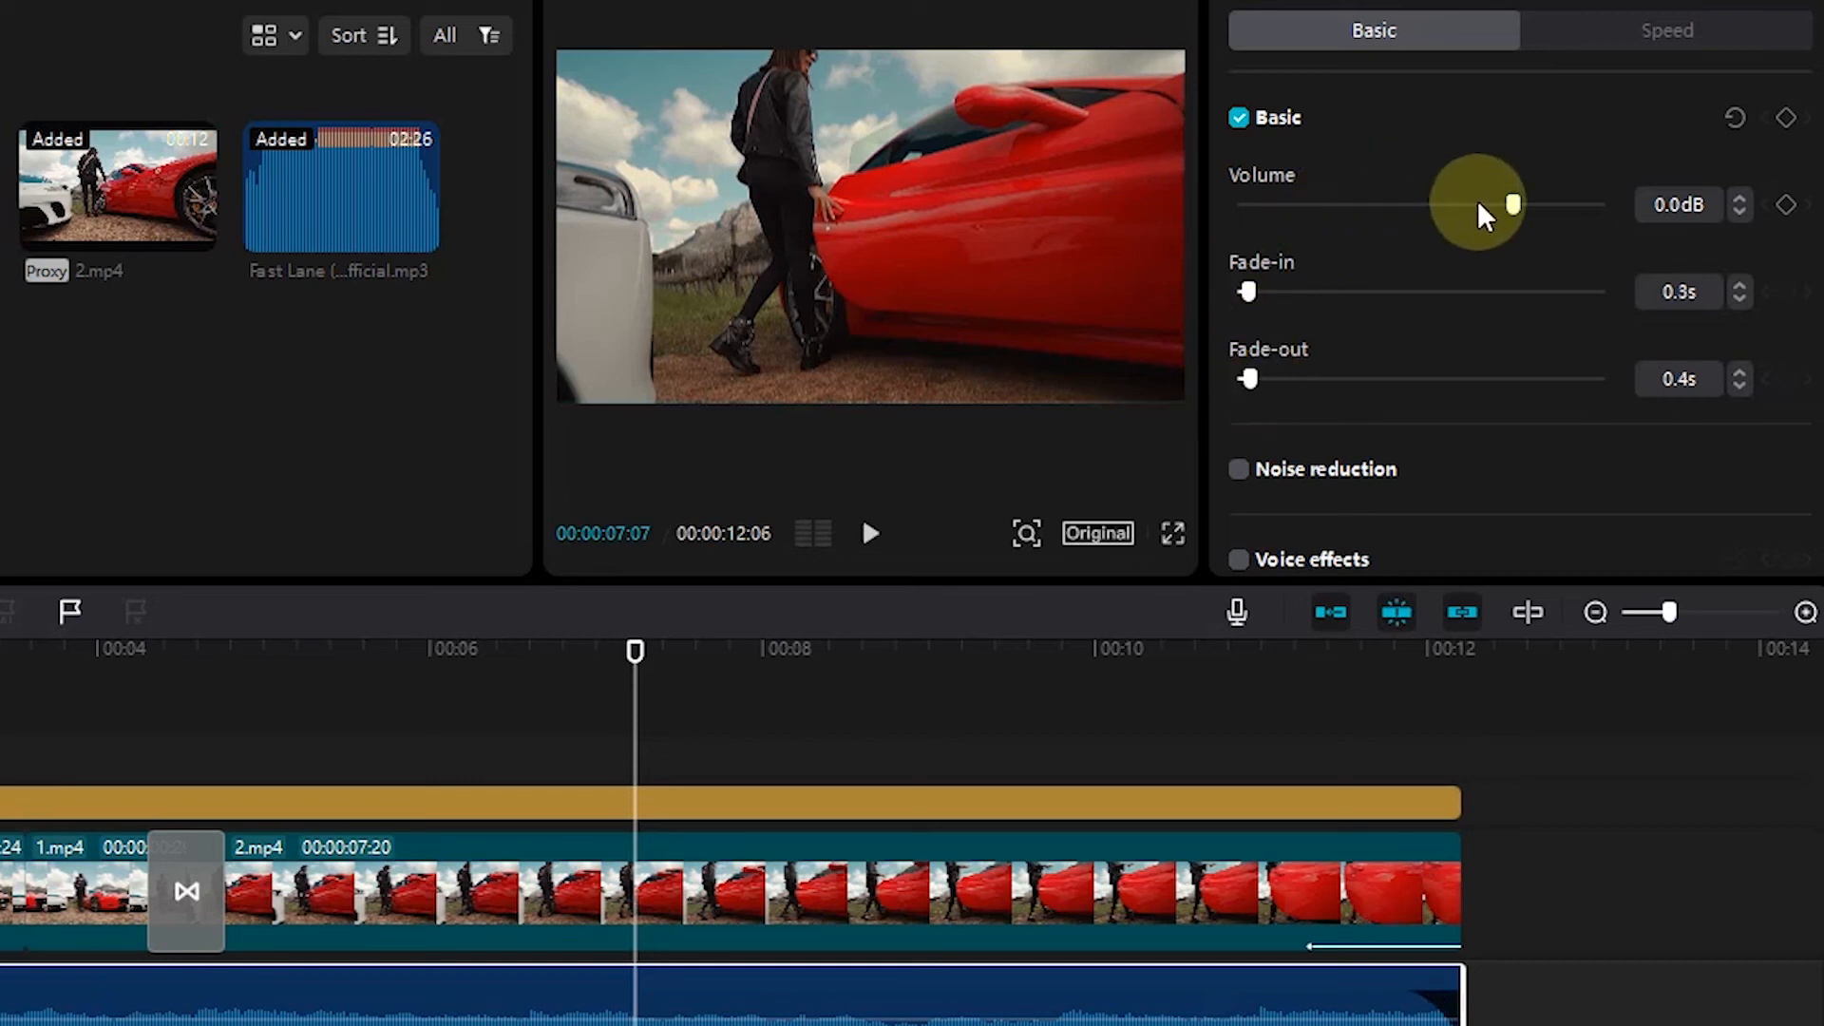
{"action": "left_click", "coordinate": [958, 1007]}
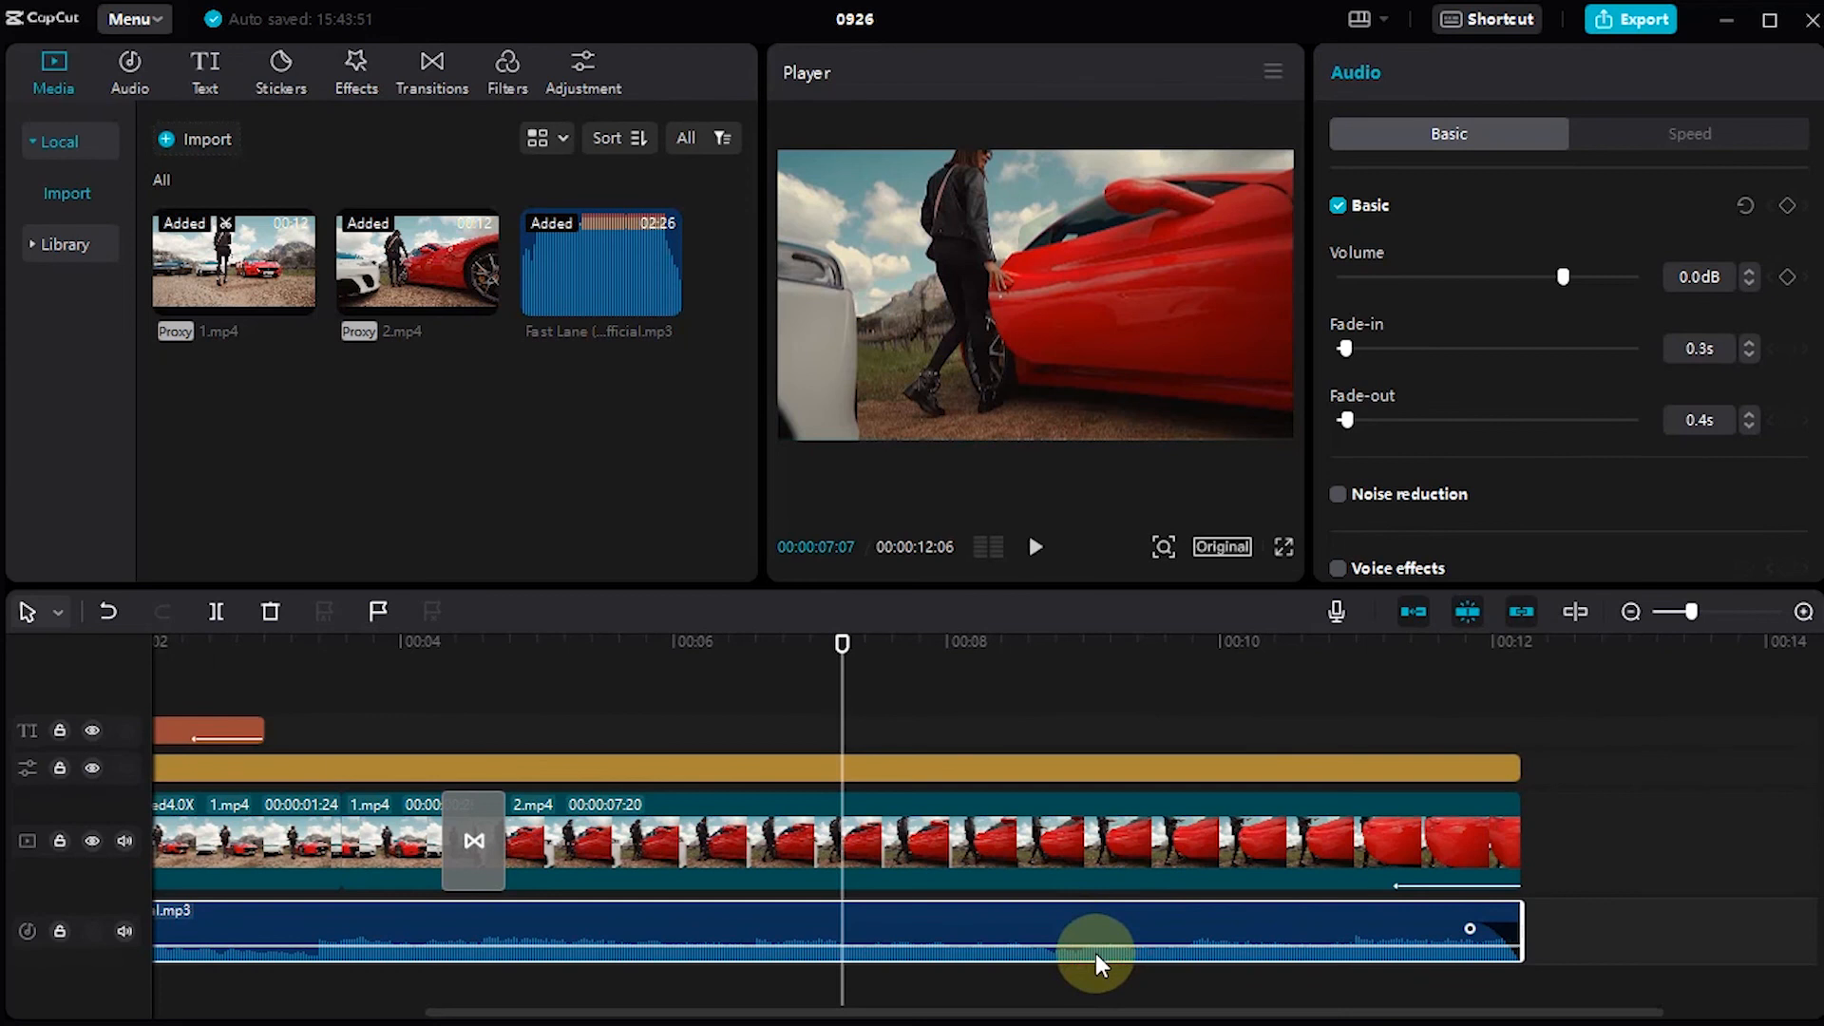
Shorten the adjustment layer so it ends in the middle of the transition before 2.mp4, at about 00:00:04:16
{"action": "scroll", "coordinate": [1547, 390], "scroll_direction": "down", "scroll_amount": 1}
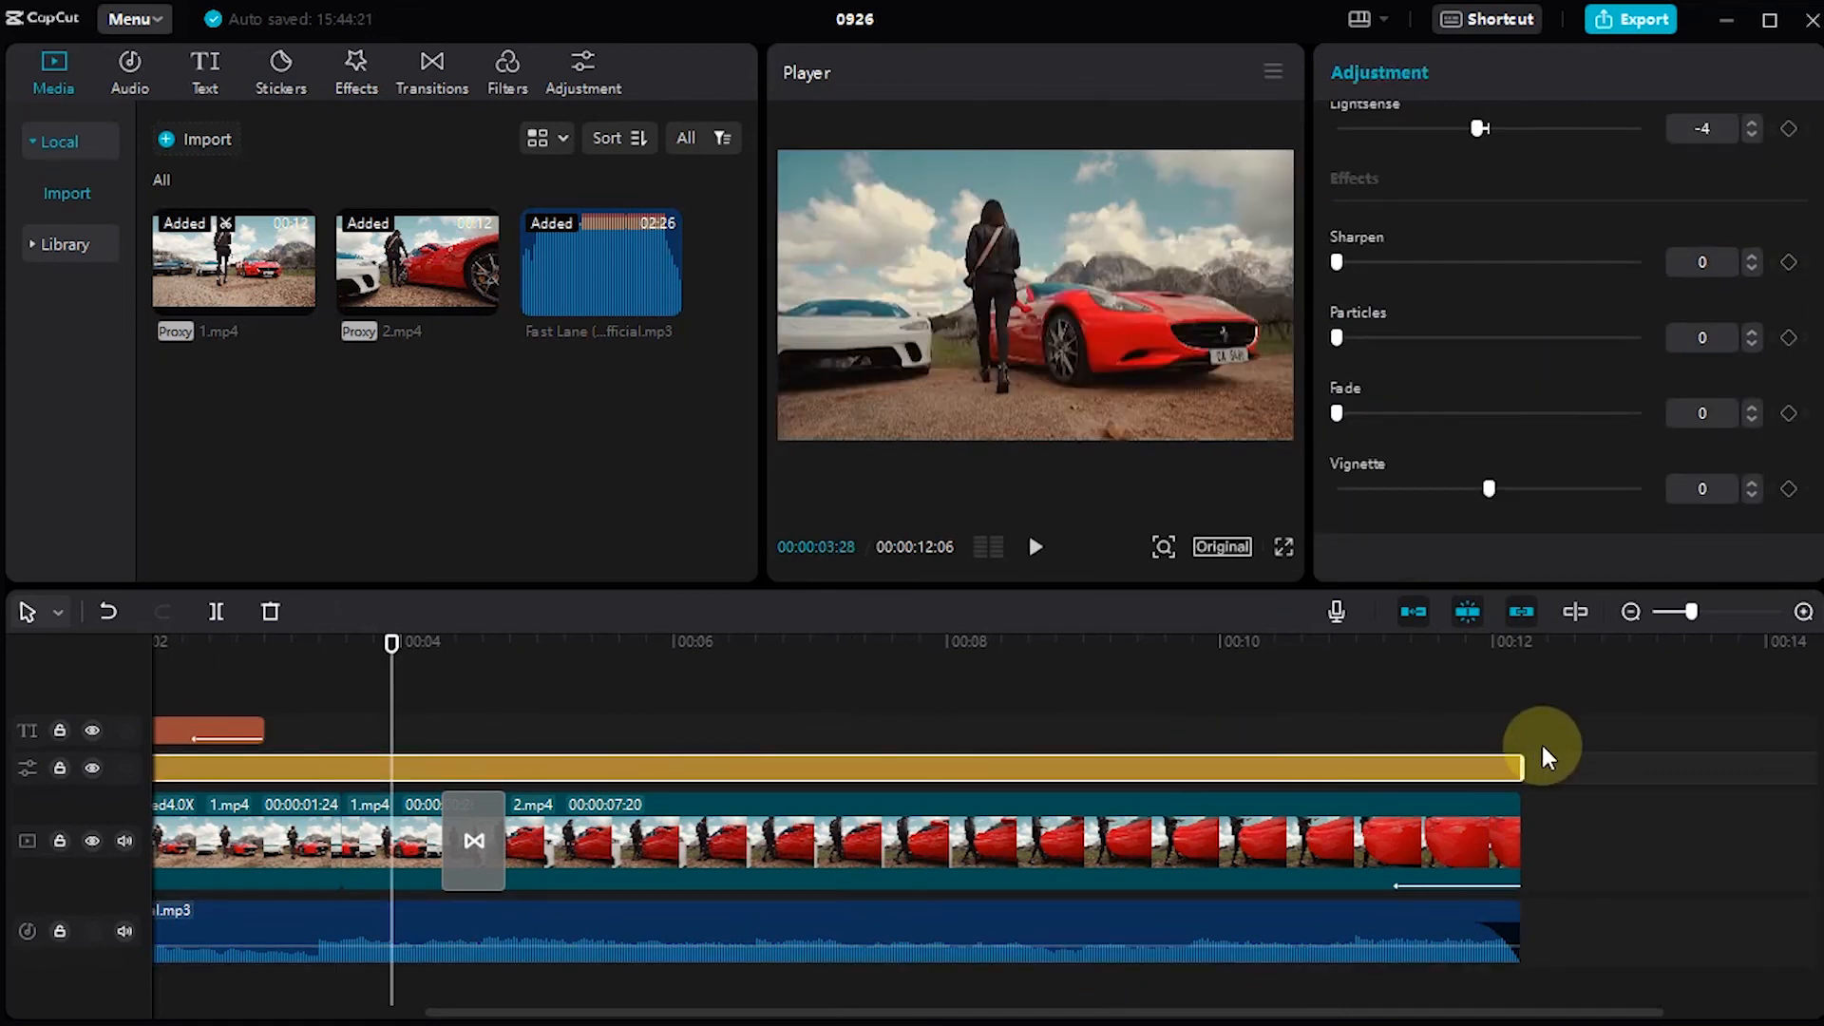
{"action": "left_click_drag", "start_coordinate": [1524, 761], "coordinate": [589, 766]}
{"action": "mouse_move", "coordinate": [486, 796]}
{"action": "left_mouse_down"}
{"action": "mouse_move", "coordinate": [468, 794]}
{"action": "mouse_move", "coordinate": [497, 767]}
{"action": "mouse_move", "coordinate": [481, 765]}
{"action": "left_mouse_up"}
{"action": "left_click_drag", "start_coordinate": [388, 643], "coordinate": [477, 664]}
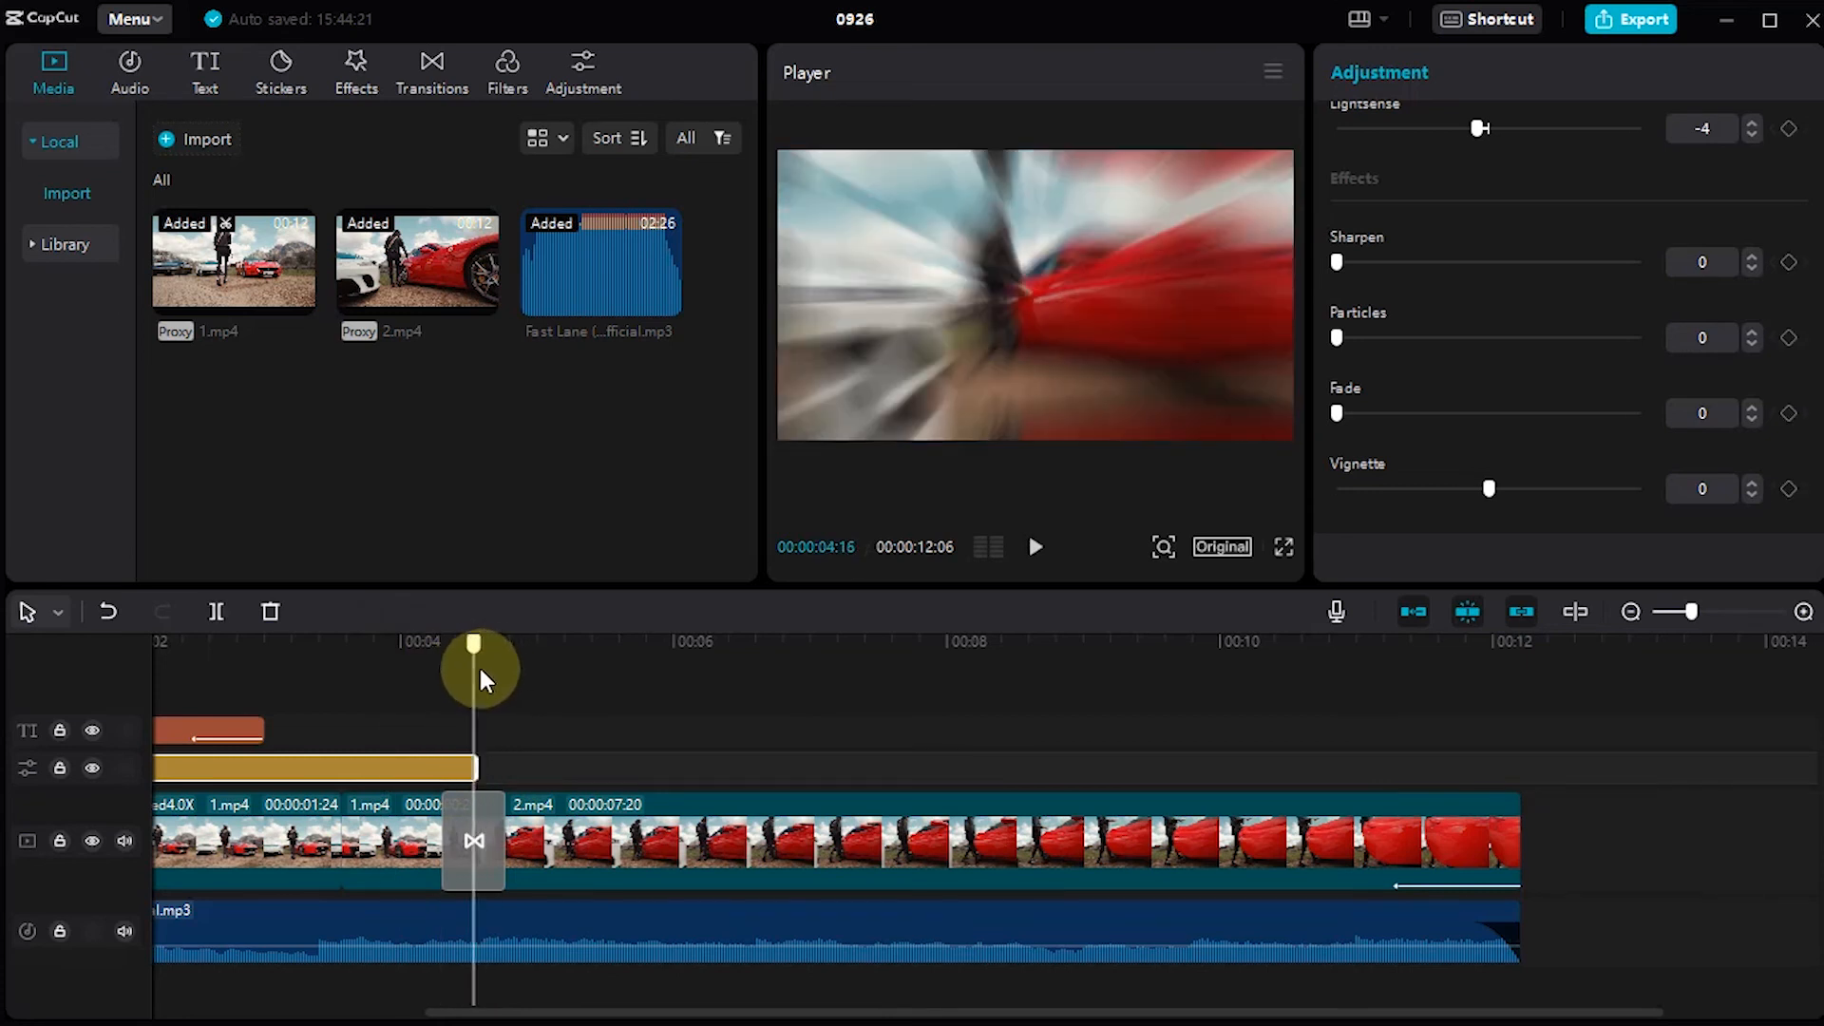
Preview the Nature filter from the Life category and add it to the timeline at 00:00:04:23
{"action": "left_click", "coordinate": [503, 719]}
{"action": "left_click", "coordinate": [505, 74]}
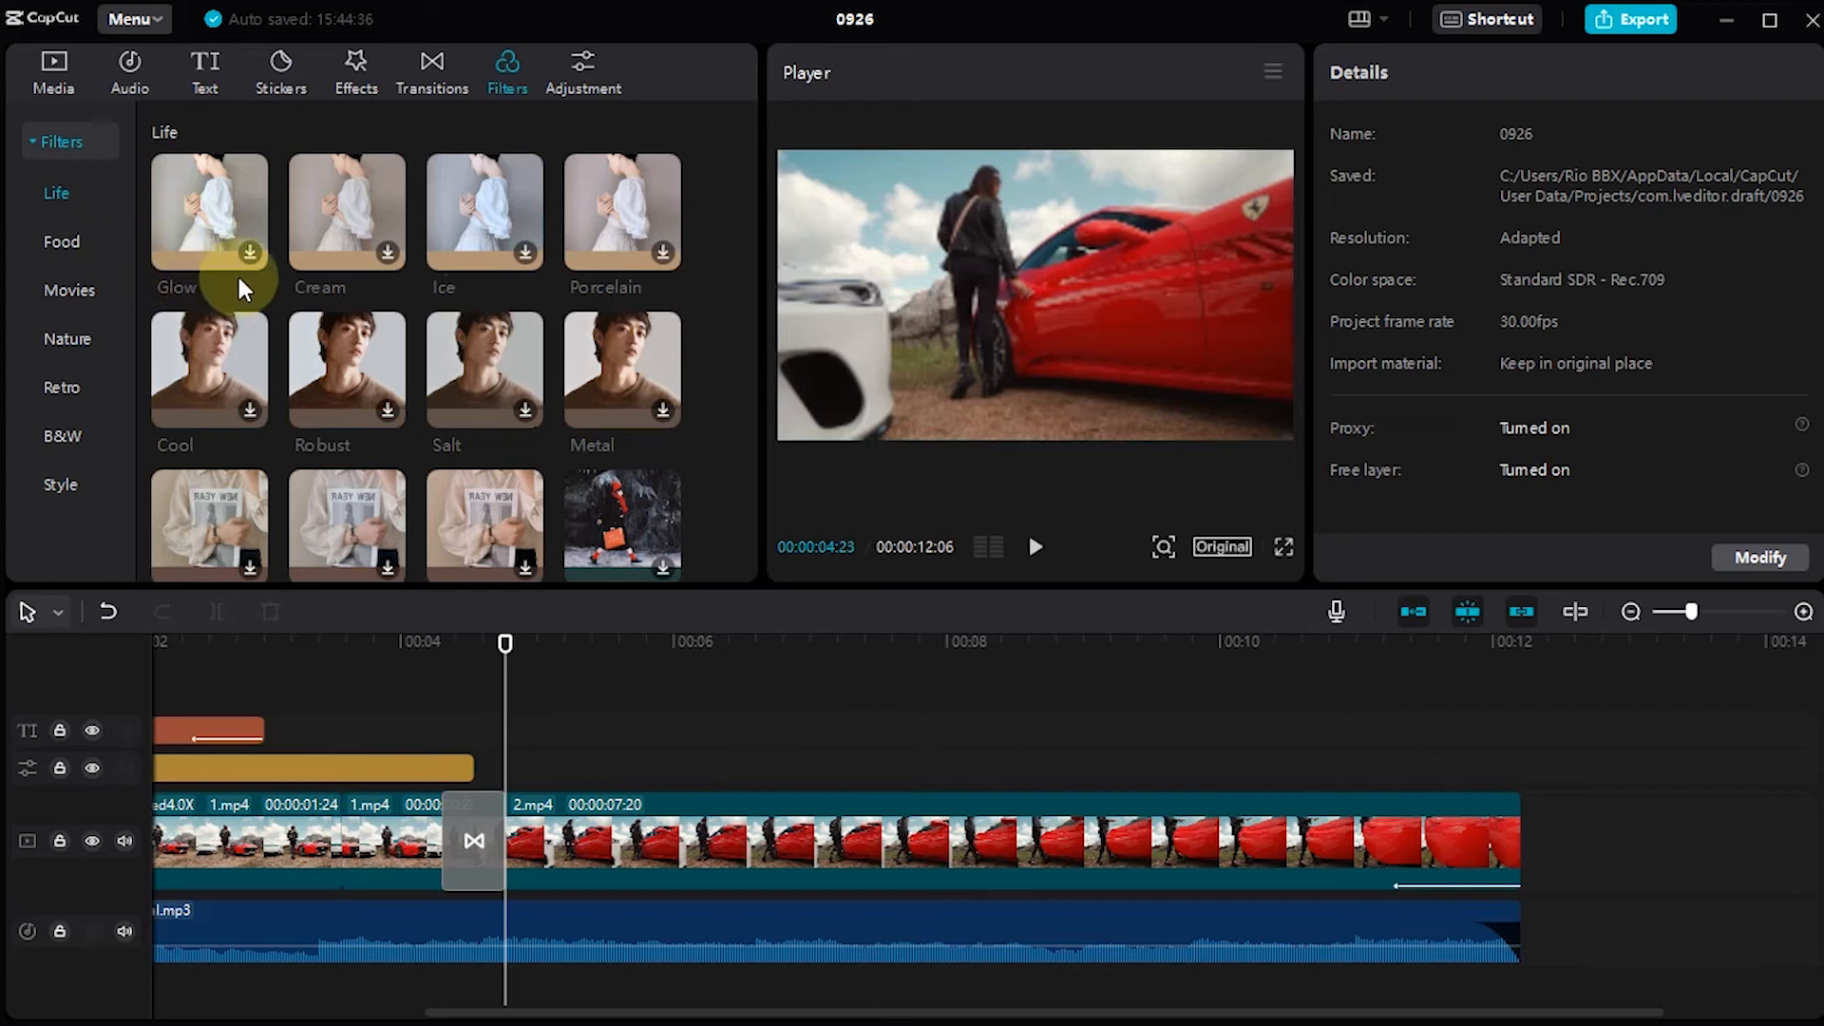
{"action": "scroll", "coordinate": [527, 401], "scroll_direction": "down", "scroll_amount": 4}
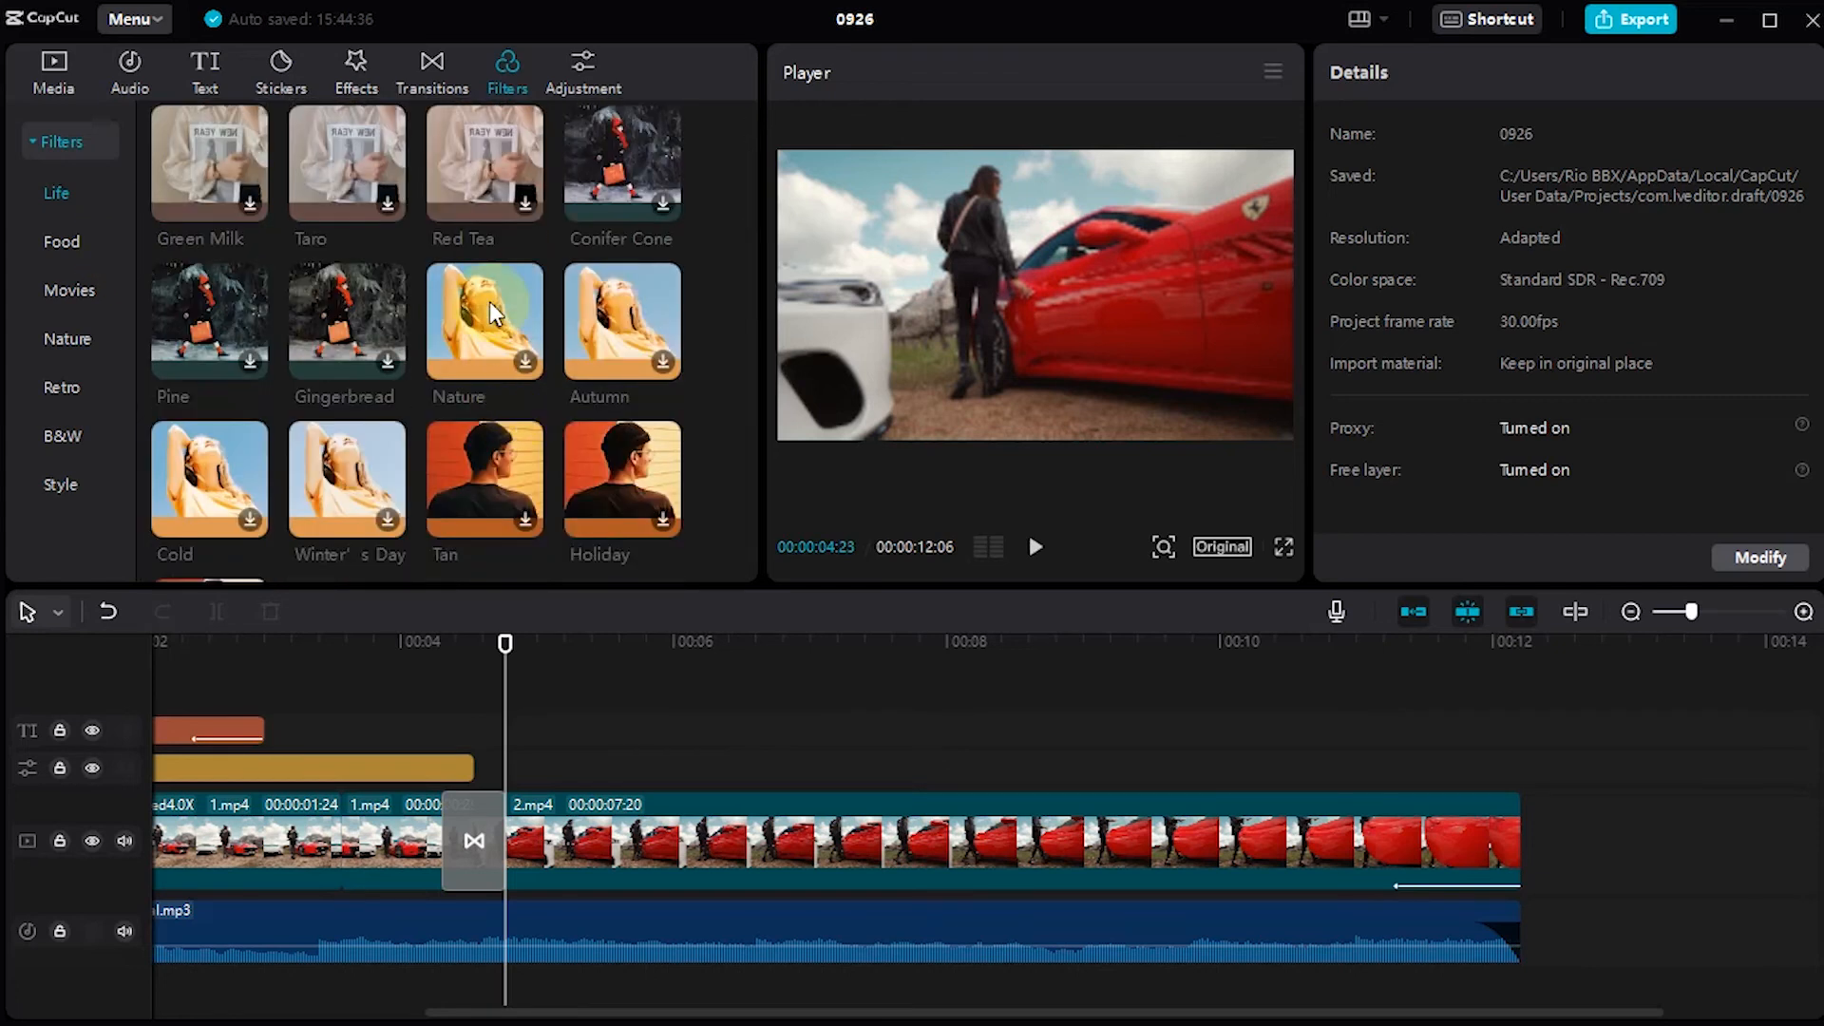
{"action": "left_click", "coordinate": [488, 301]}
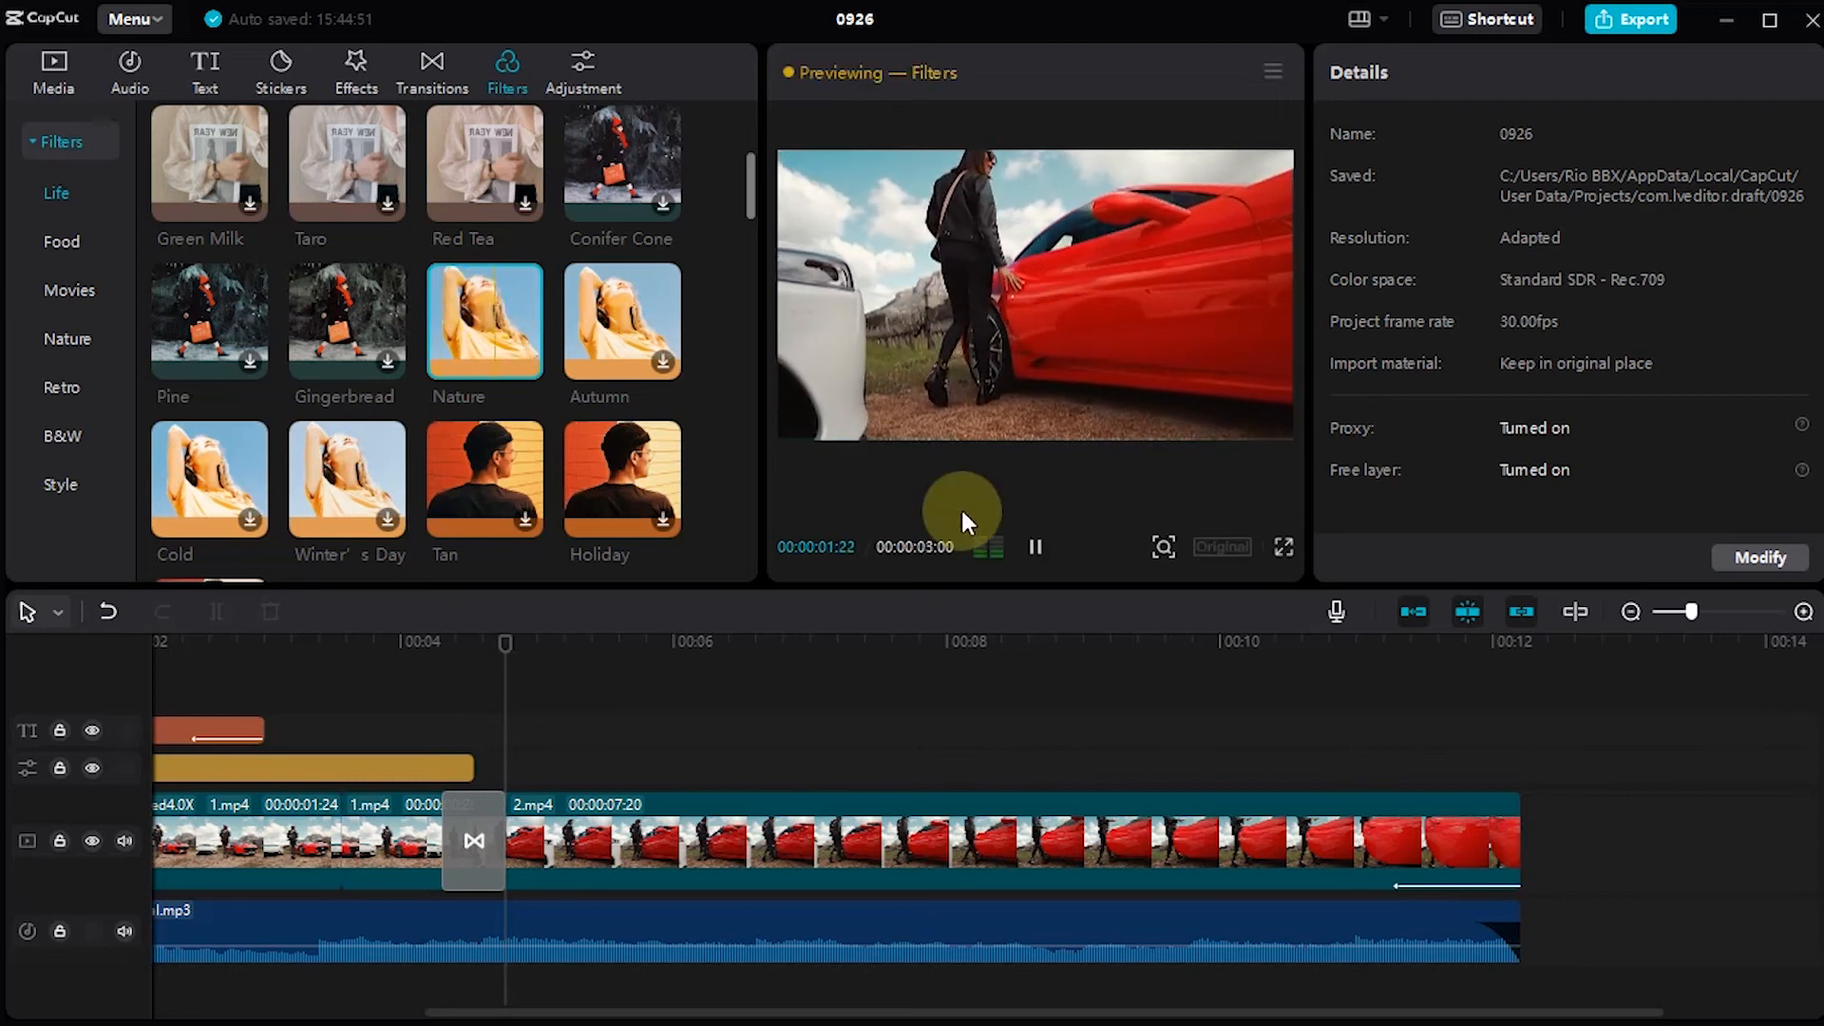
{"action": "left_click", "coordinate": [1034, 545]}
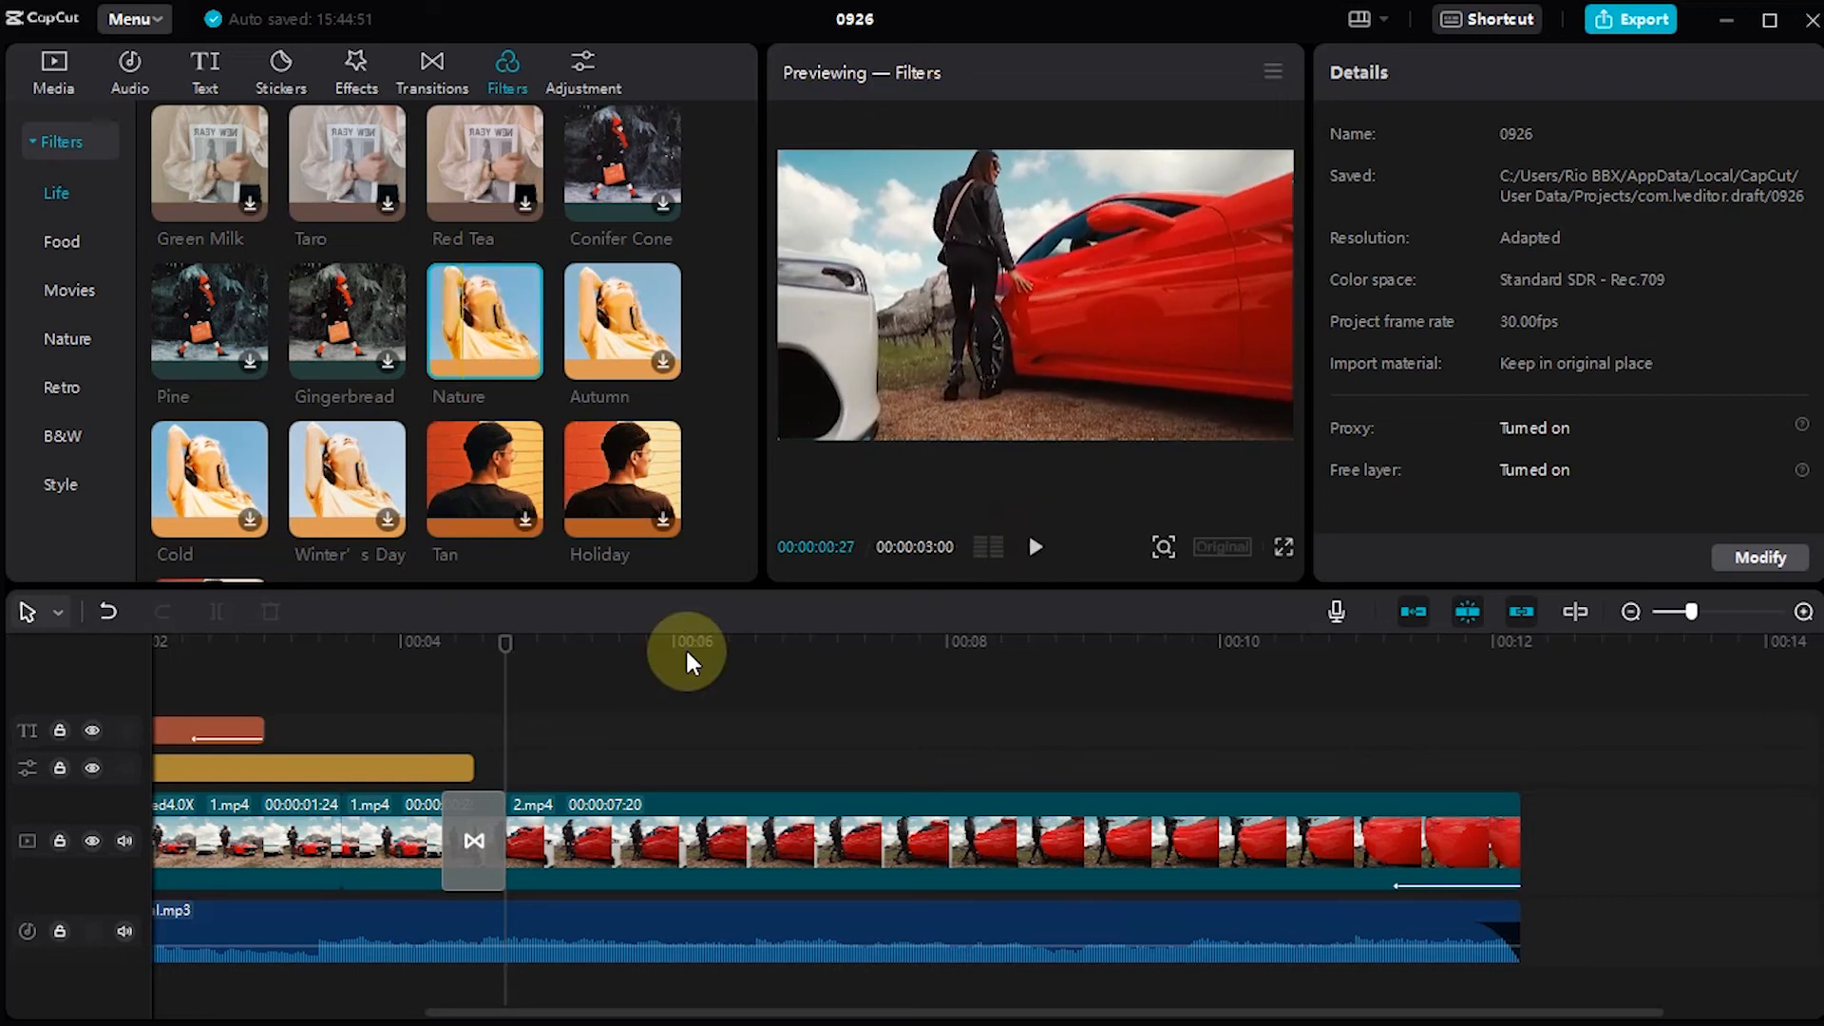
{"action": "left_click", "coordinate": [601, 769]}
{"action": "left_click", "coordinate": [513, 353]}
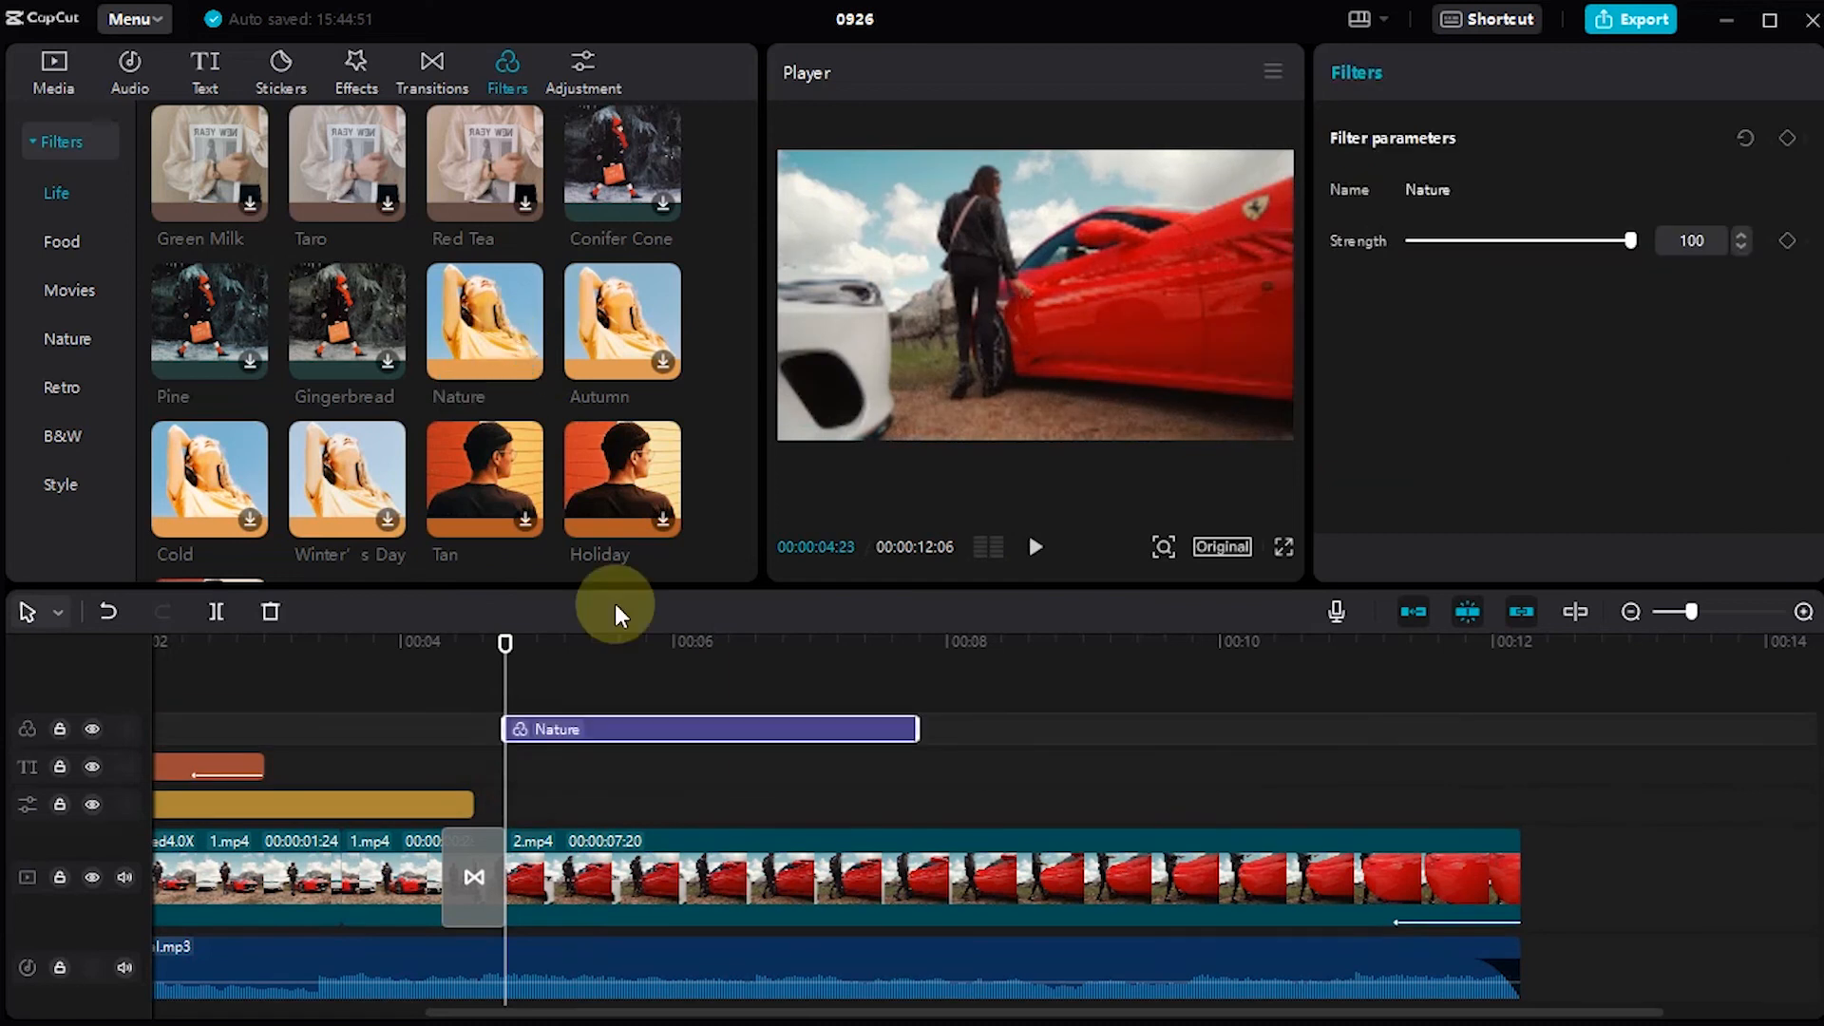
Move the Nature filter to start where the adjustment layer ends and extend it to the end of 2.mp4
{"action": "left_click_drag", "start_coordinate": [585, 729], "coordinate": [653, 786]}
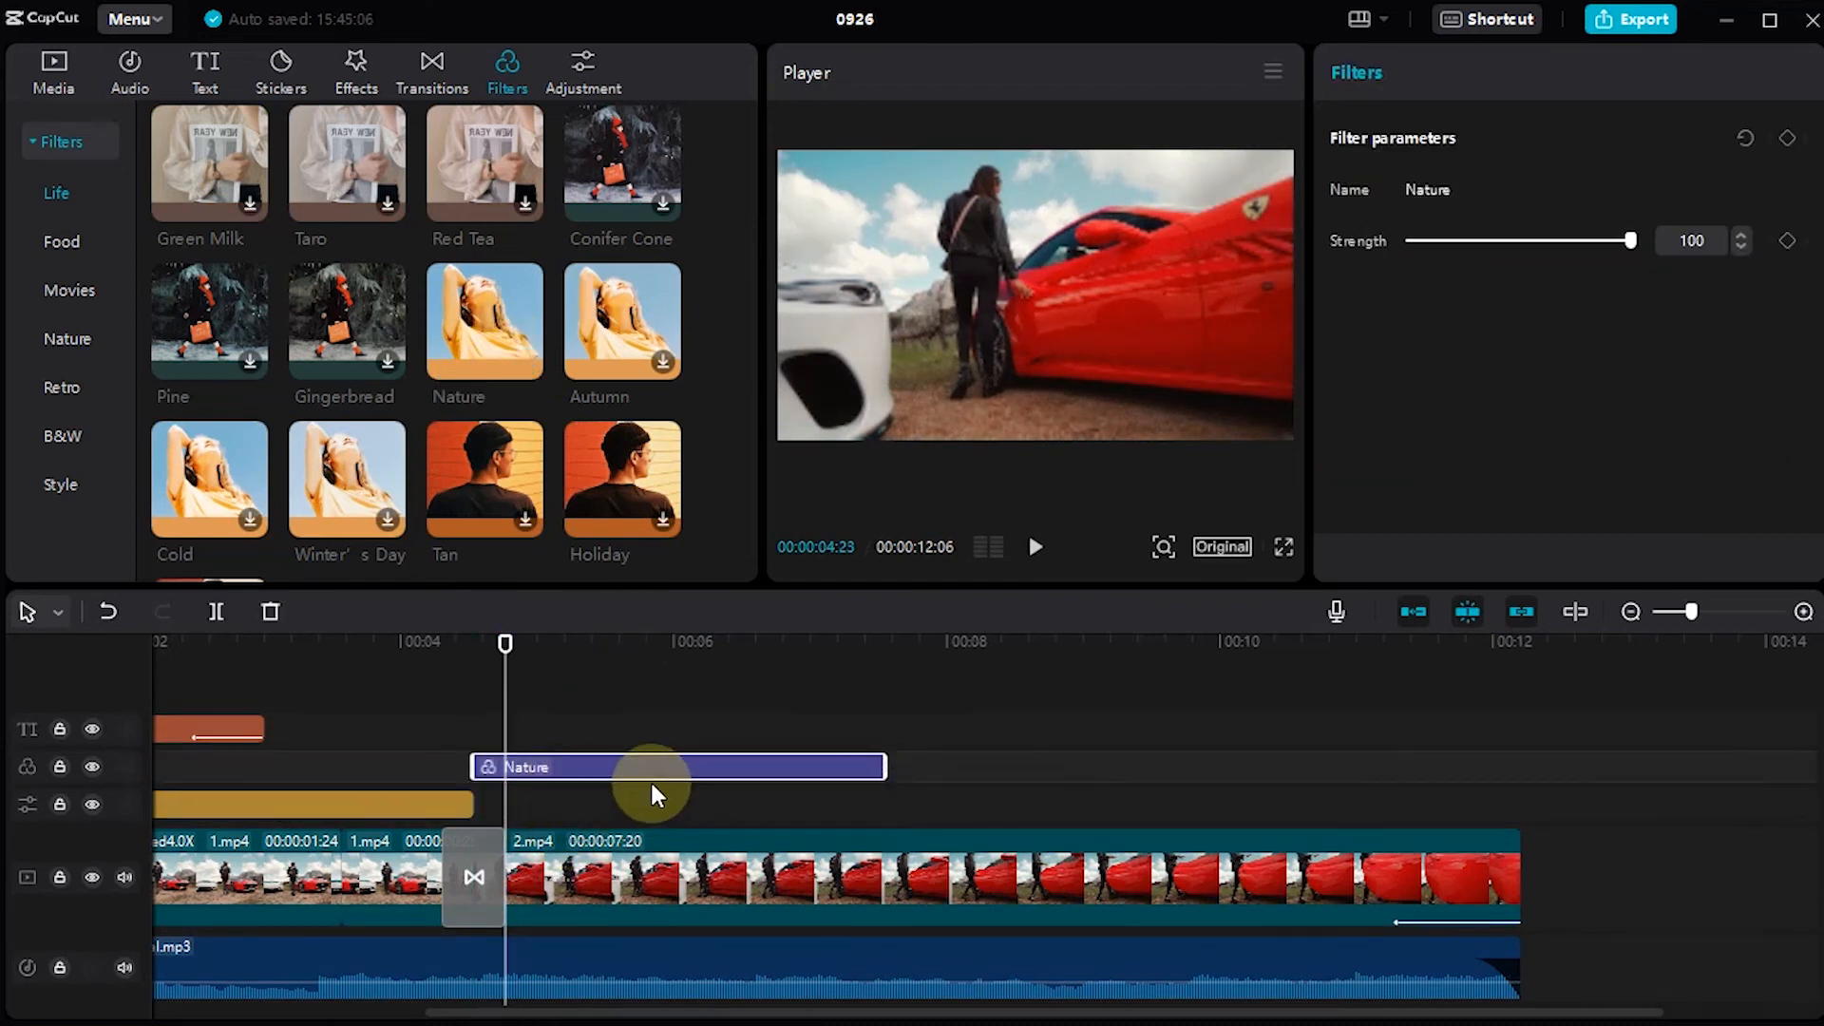
{"action": "left_click_drag", "start_coordinate": [885, 766], "coordinate": [1520, 766]}
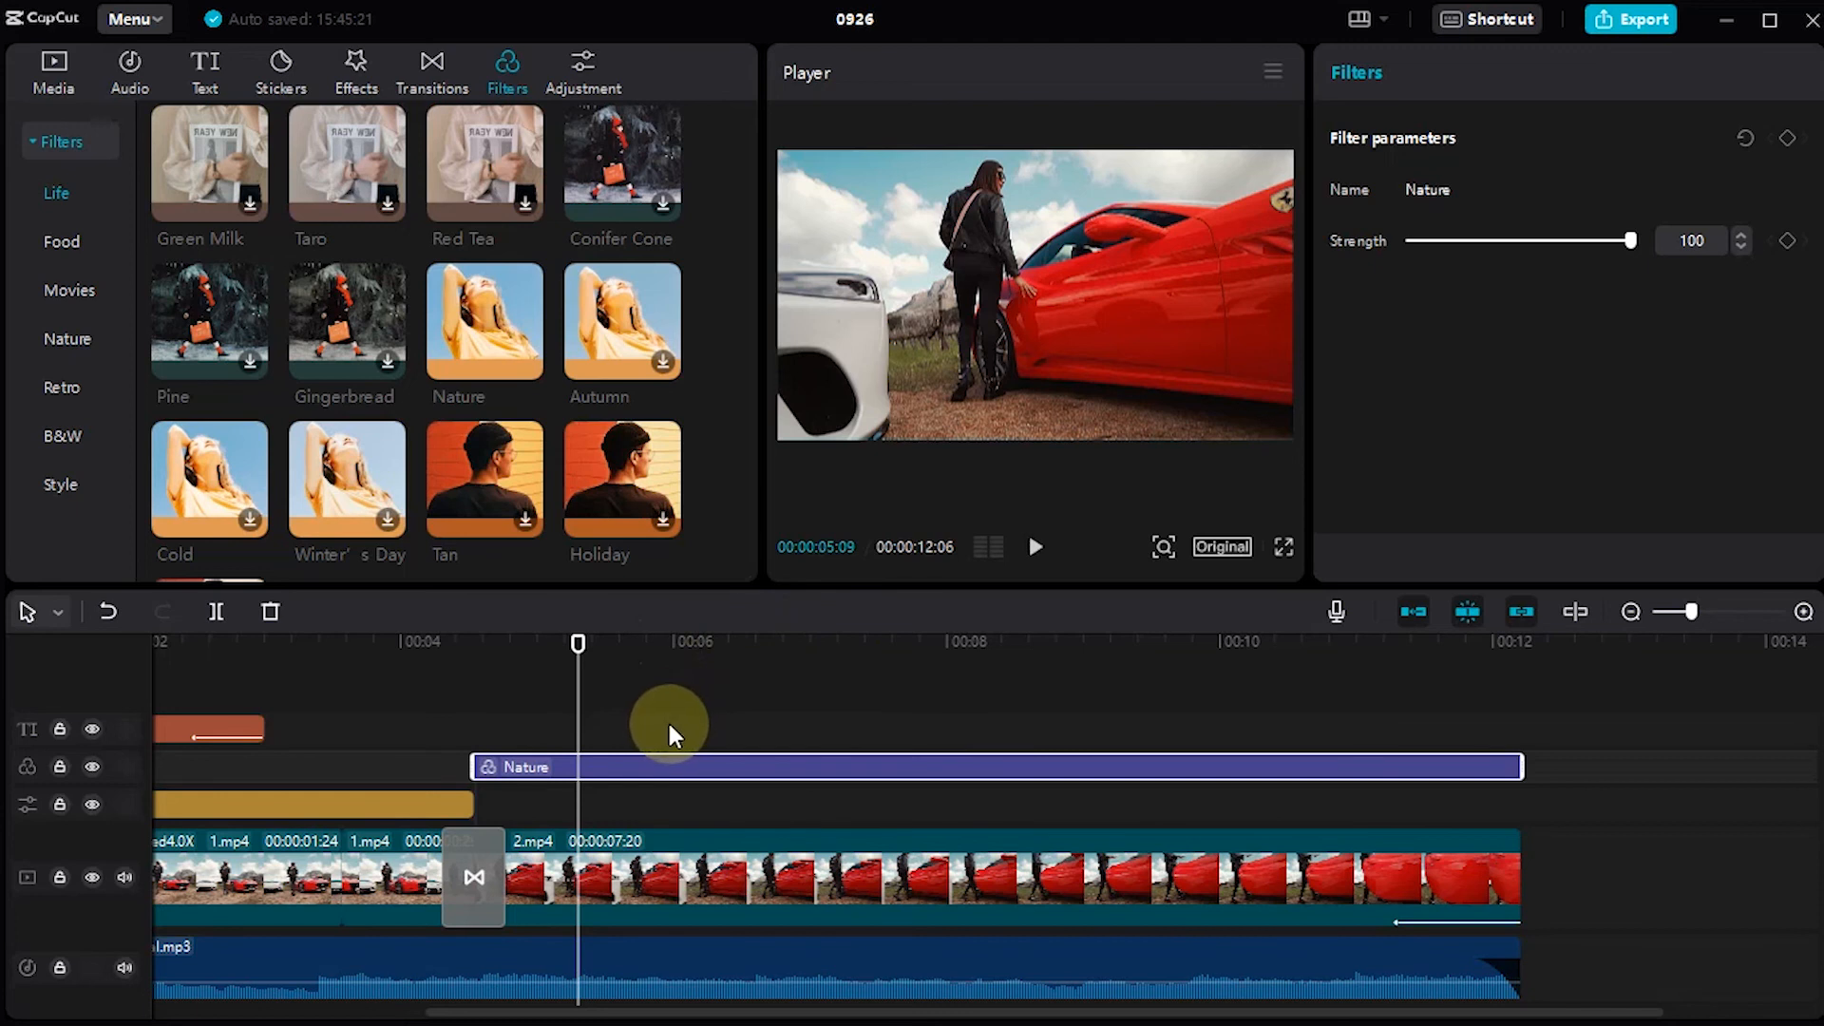
{"action": "left_click", "coordinate": [676, 773]}
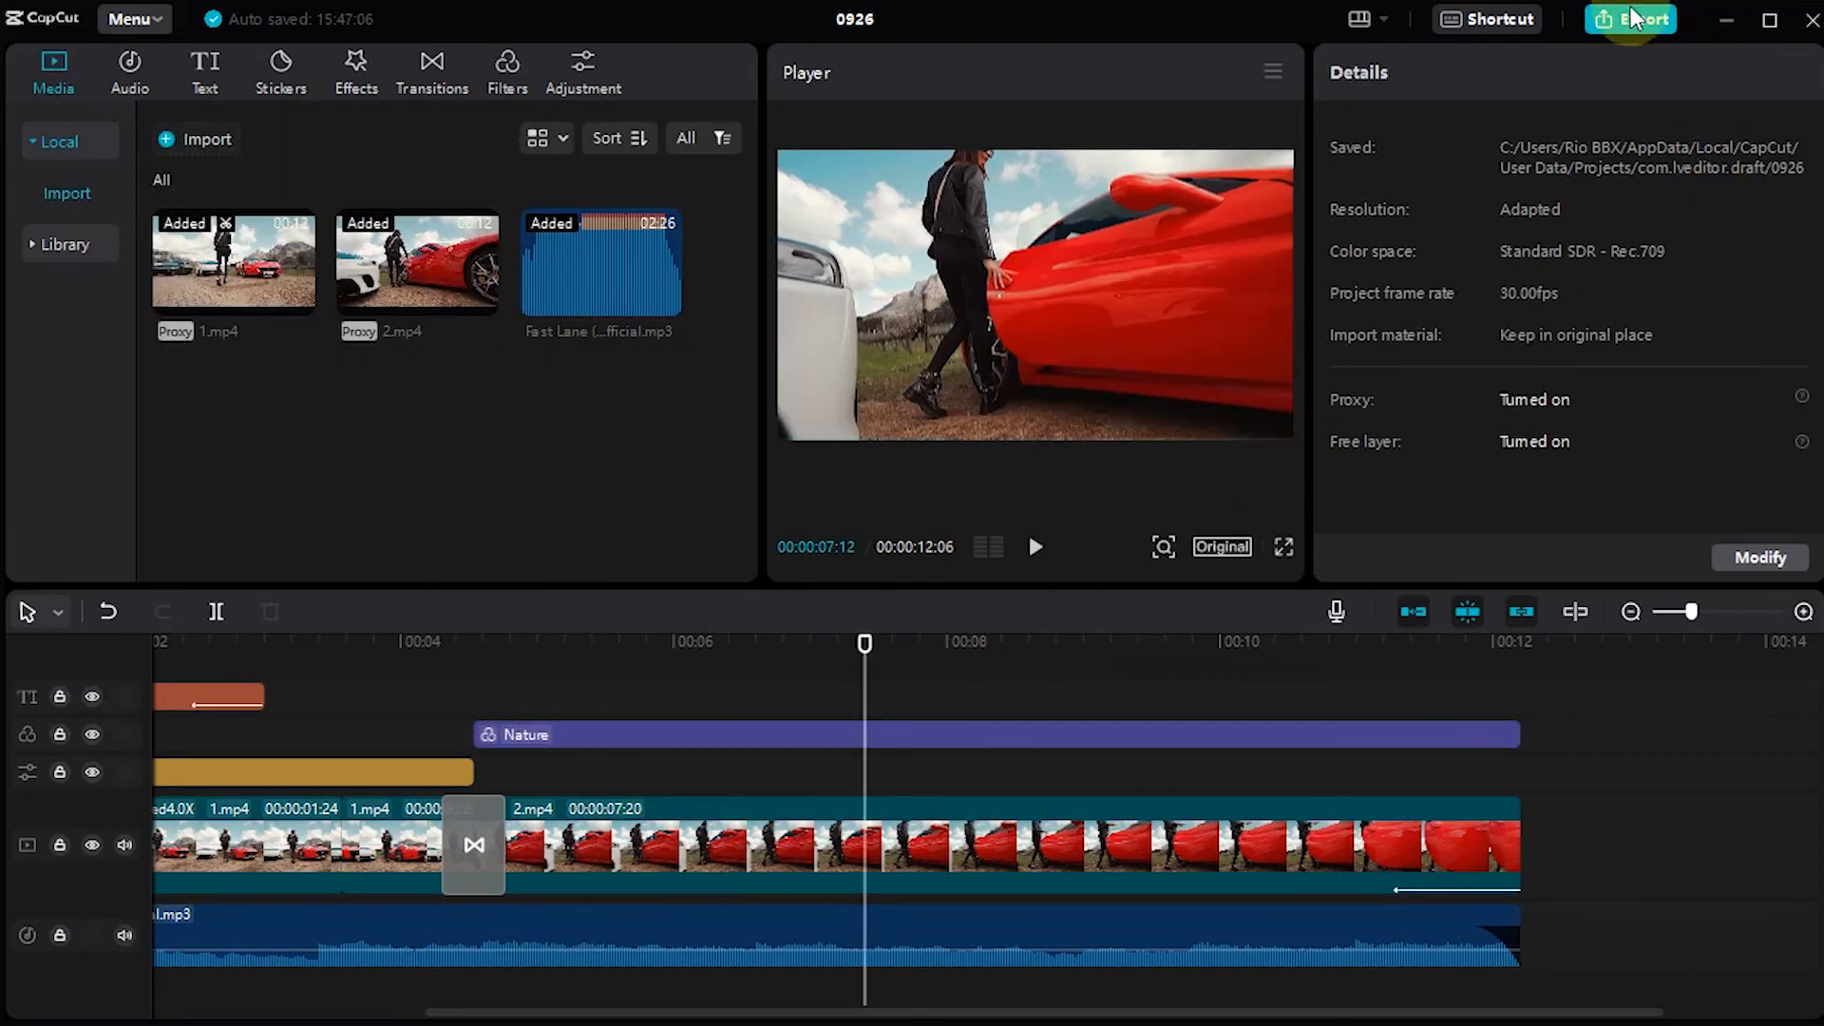
Open the export settings, title the work "Capcut Test" and choose the Videos folder as the destination
{"action": "left_click", "coordinate": [1641, 21]}
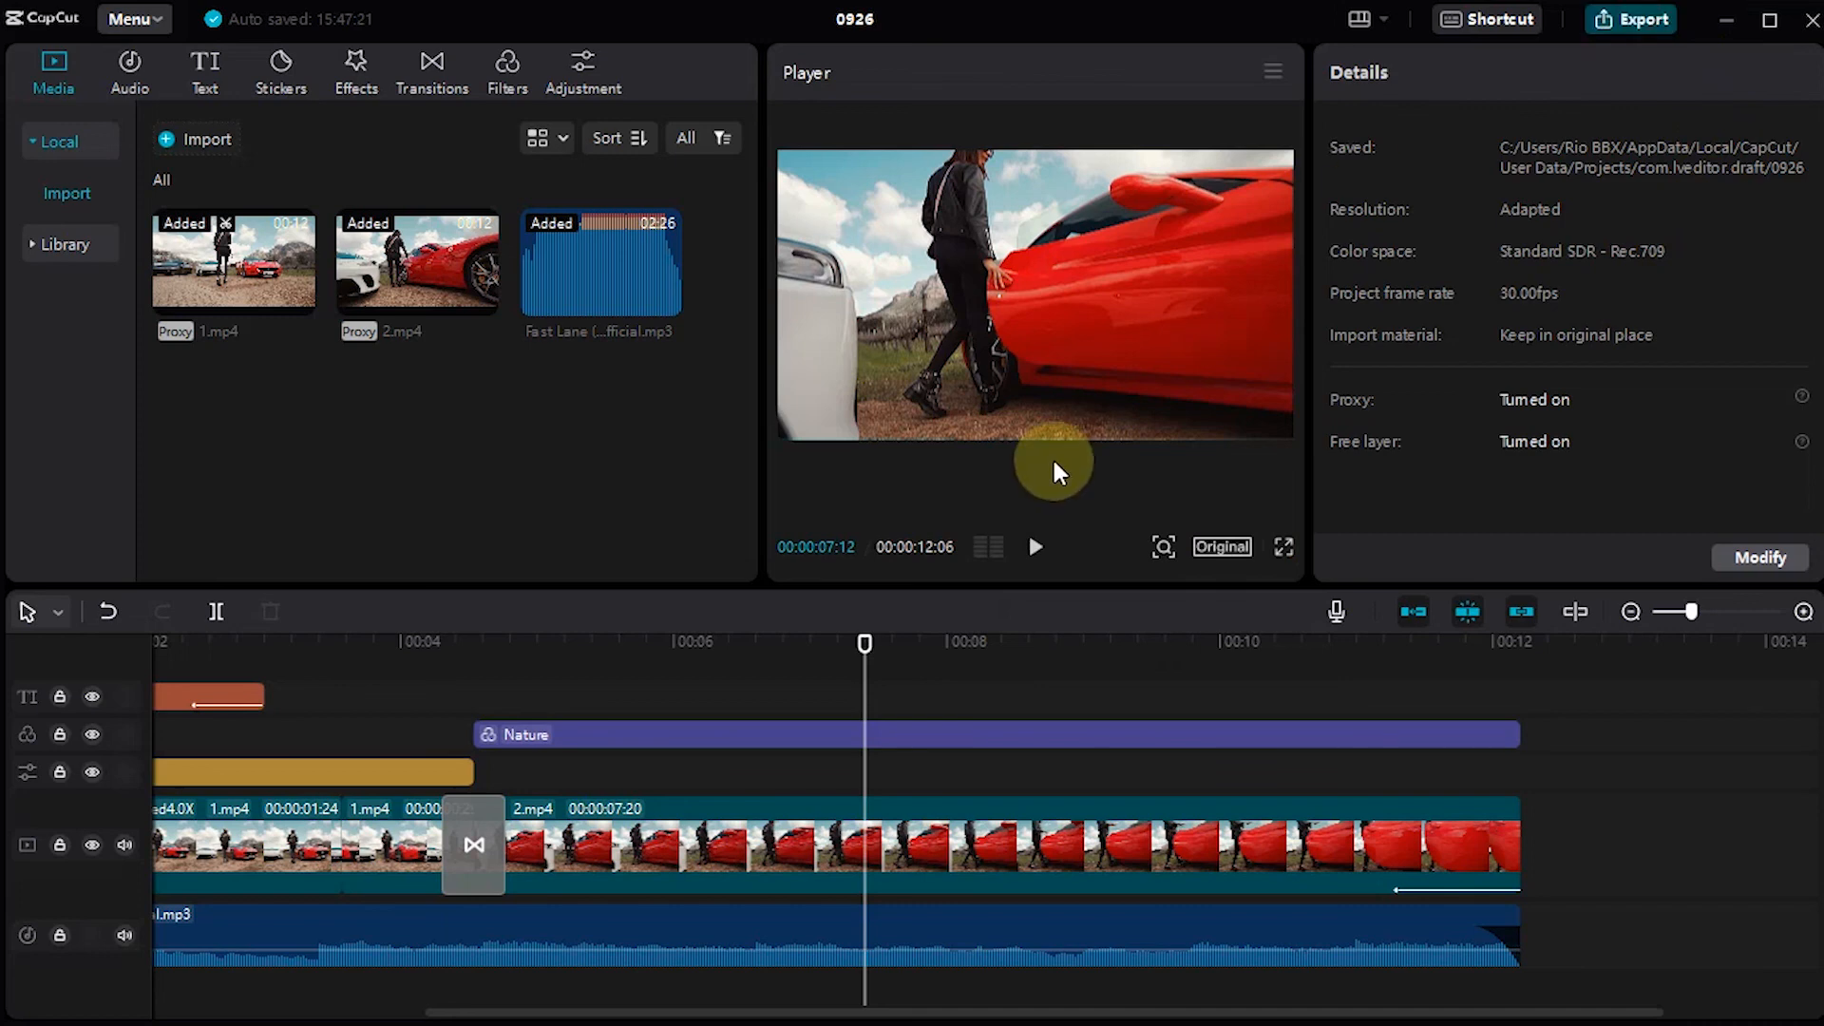
{"action": "left_click_drag", "start_coordinate": [1147, 253], "coordinate": [1053, 254]}
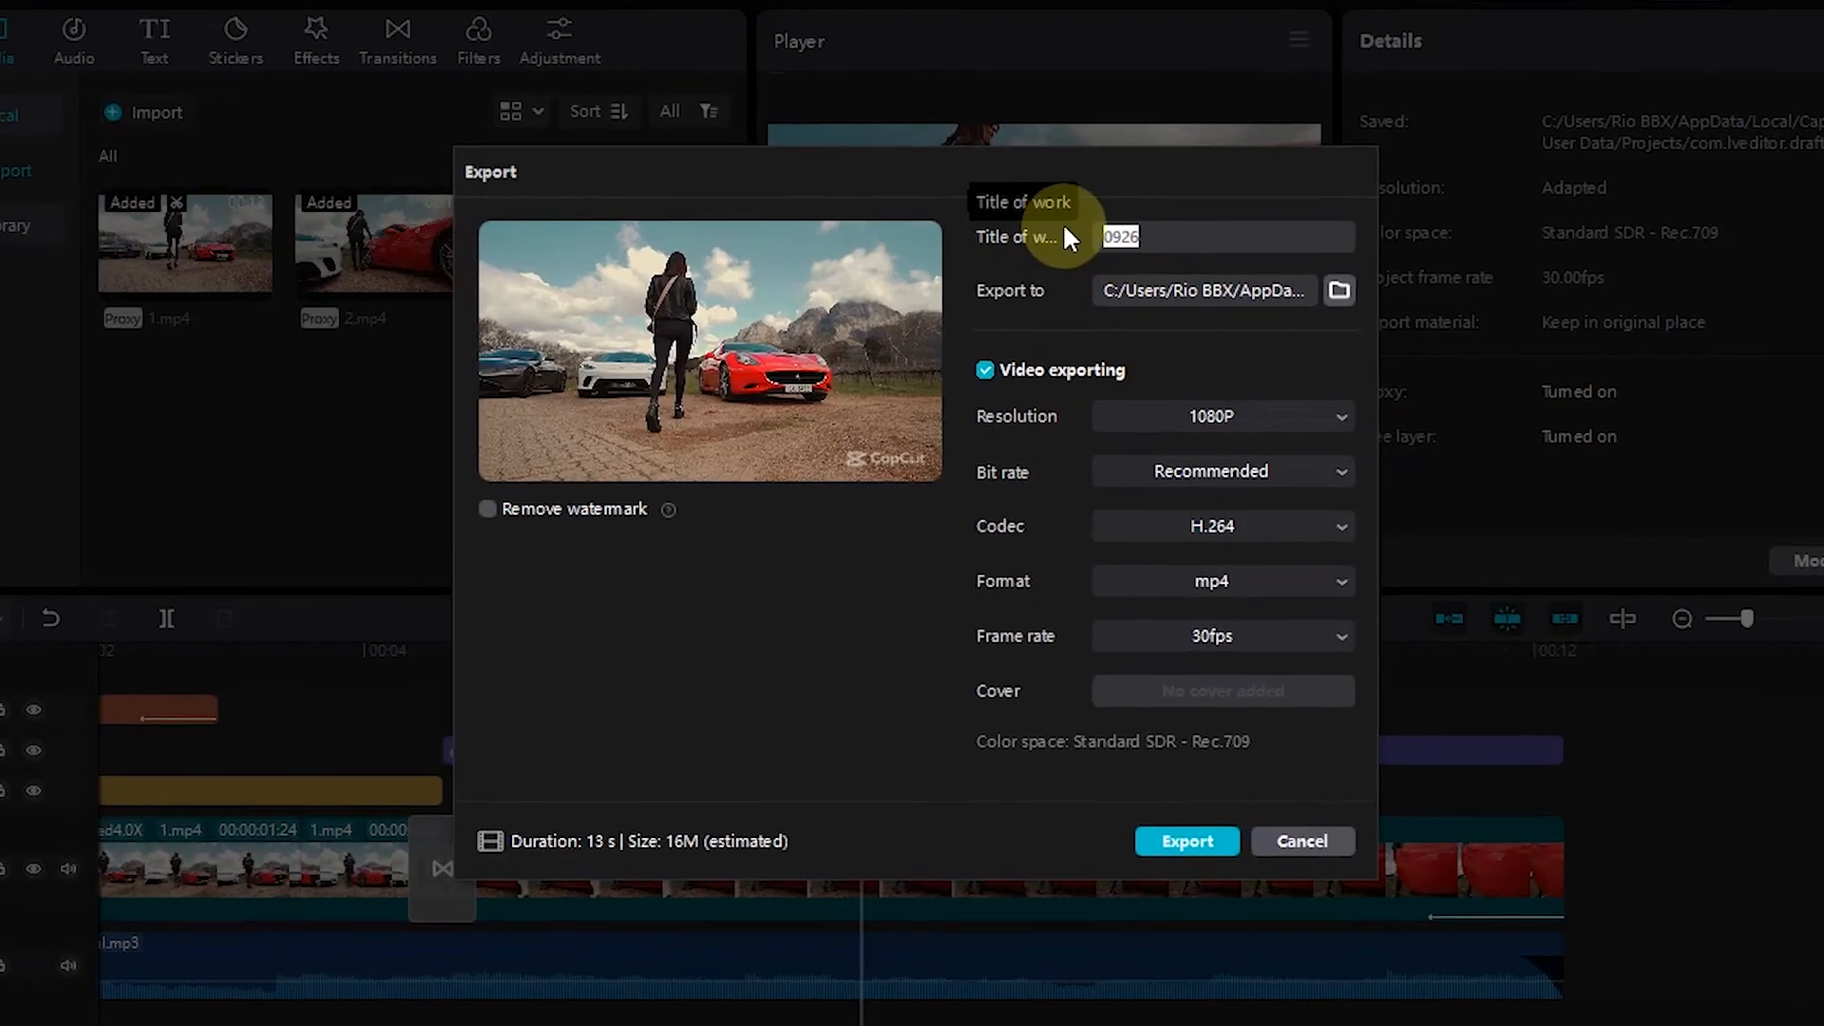
{"action": "type", "text": "Capcut Test"}
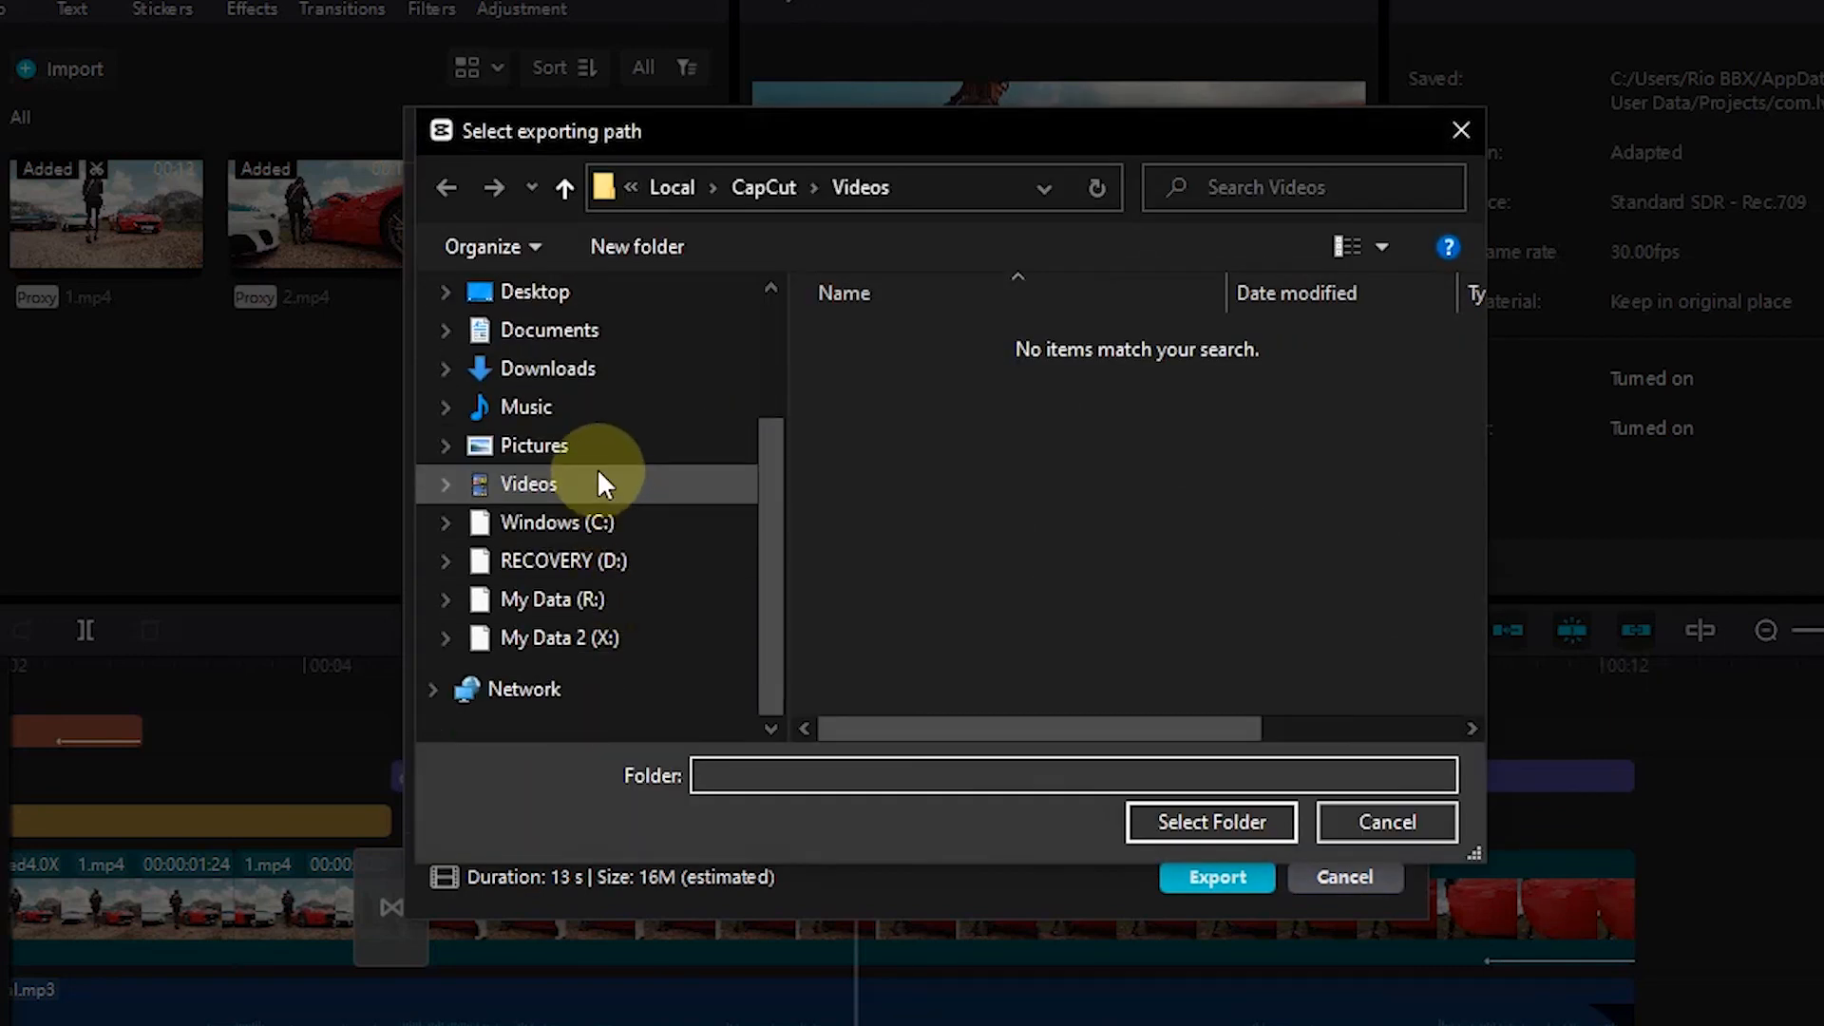
{"action": "left_click", "coordinate": [599, 481]}
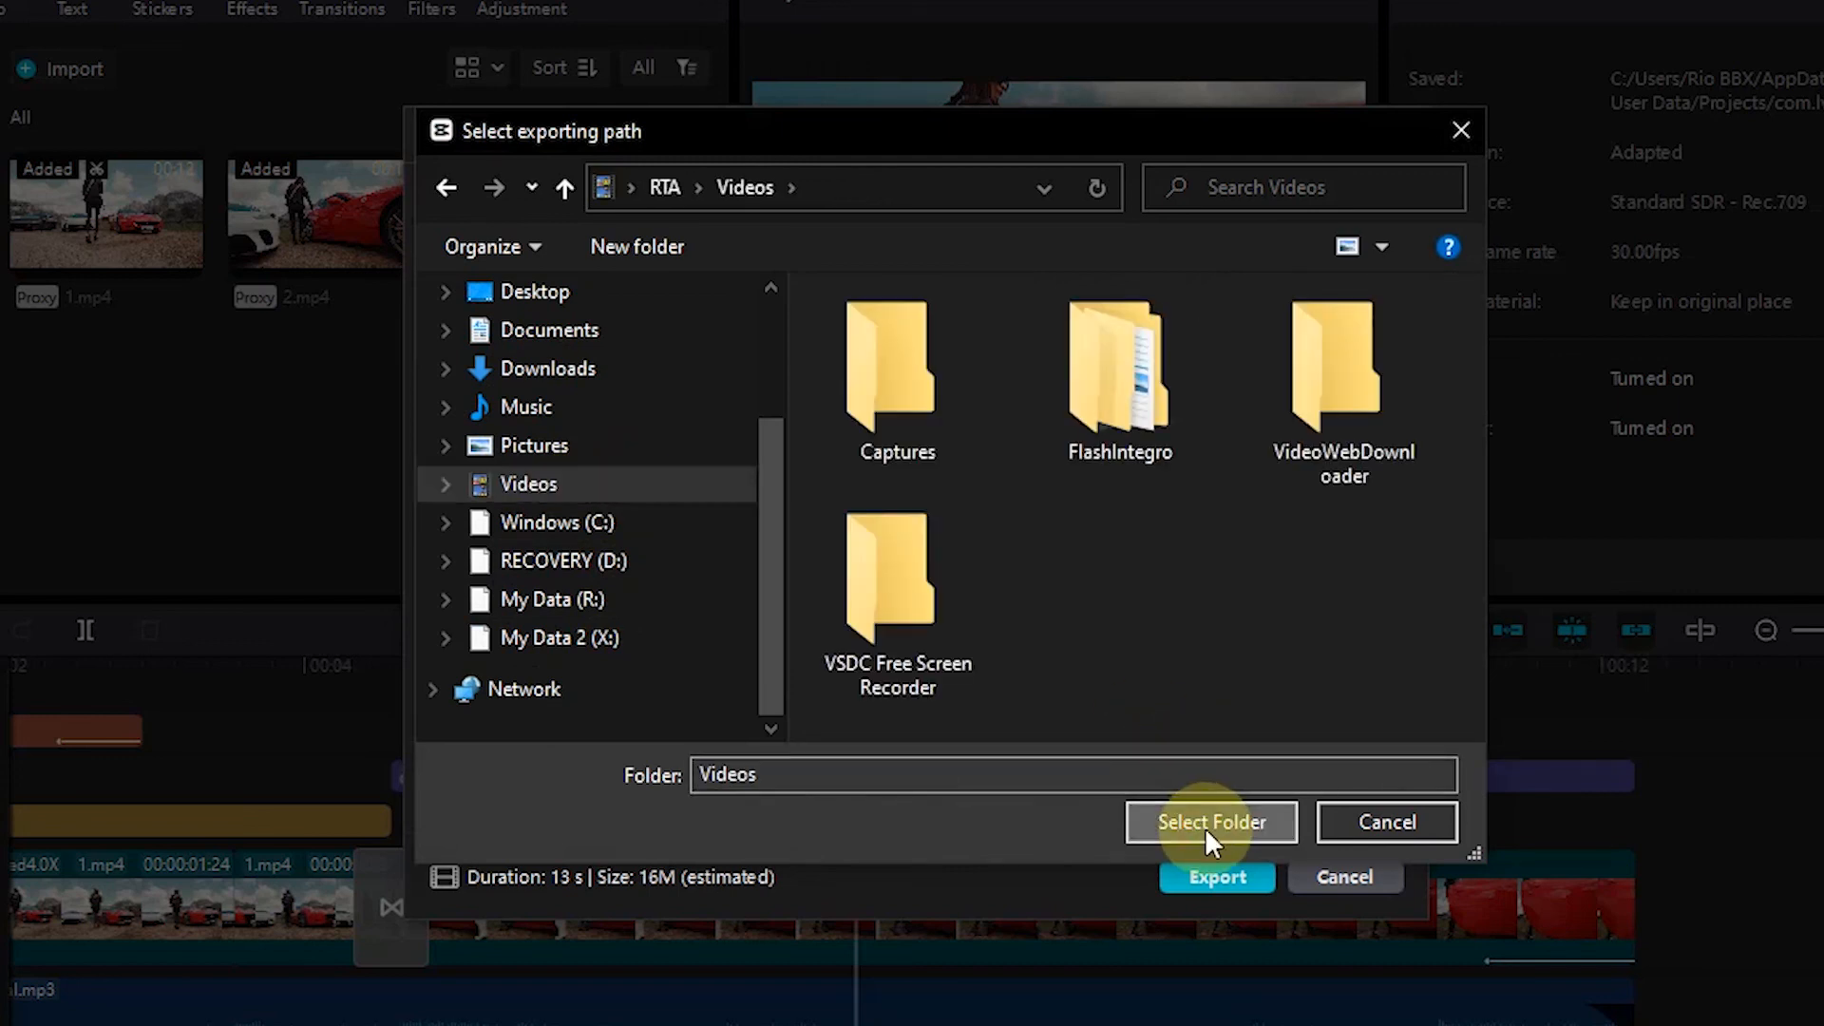
{"action": "left_click", "coordinate": [1204, 822]}
Review the export options, enable watermark removal and export the video at 1080P, recommended bit rate, H.264, mp4 and 30fps
{"action": "left_click", "coordinate": [1246, 409]}
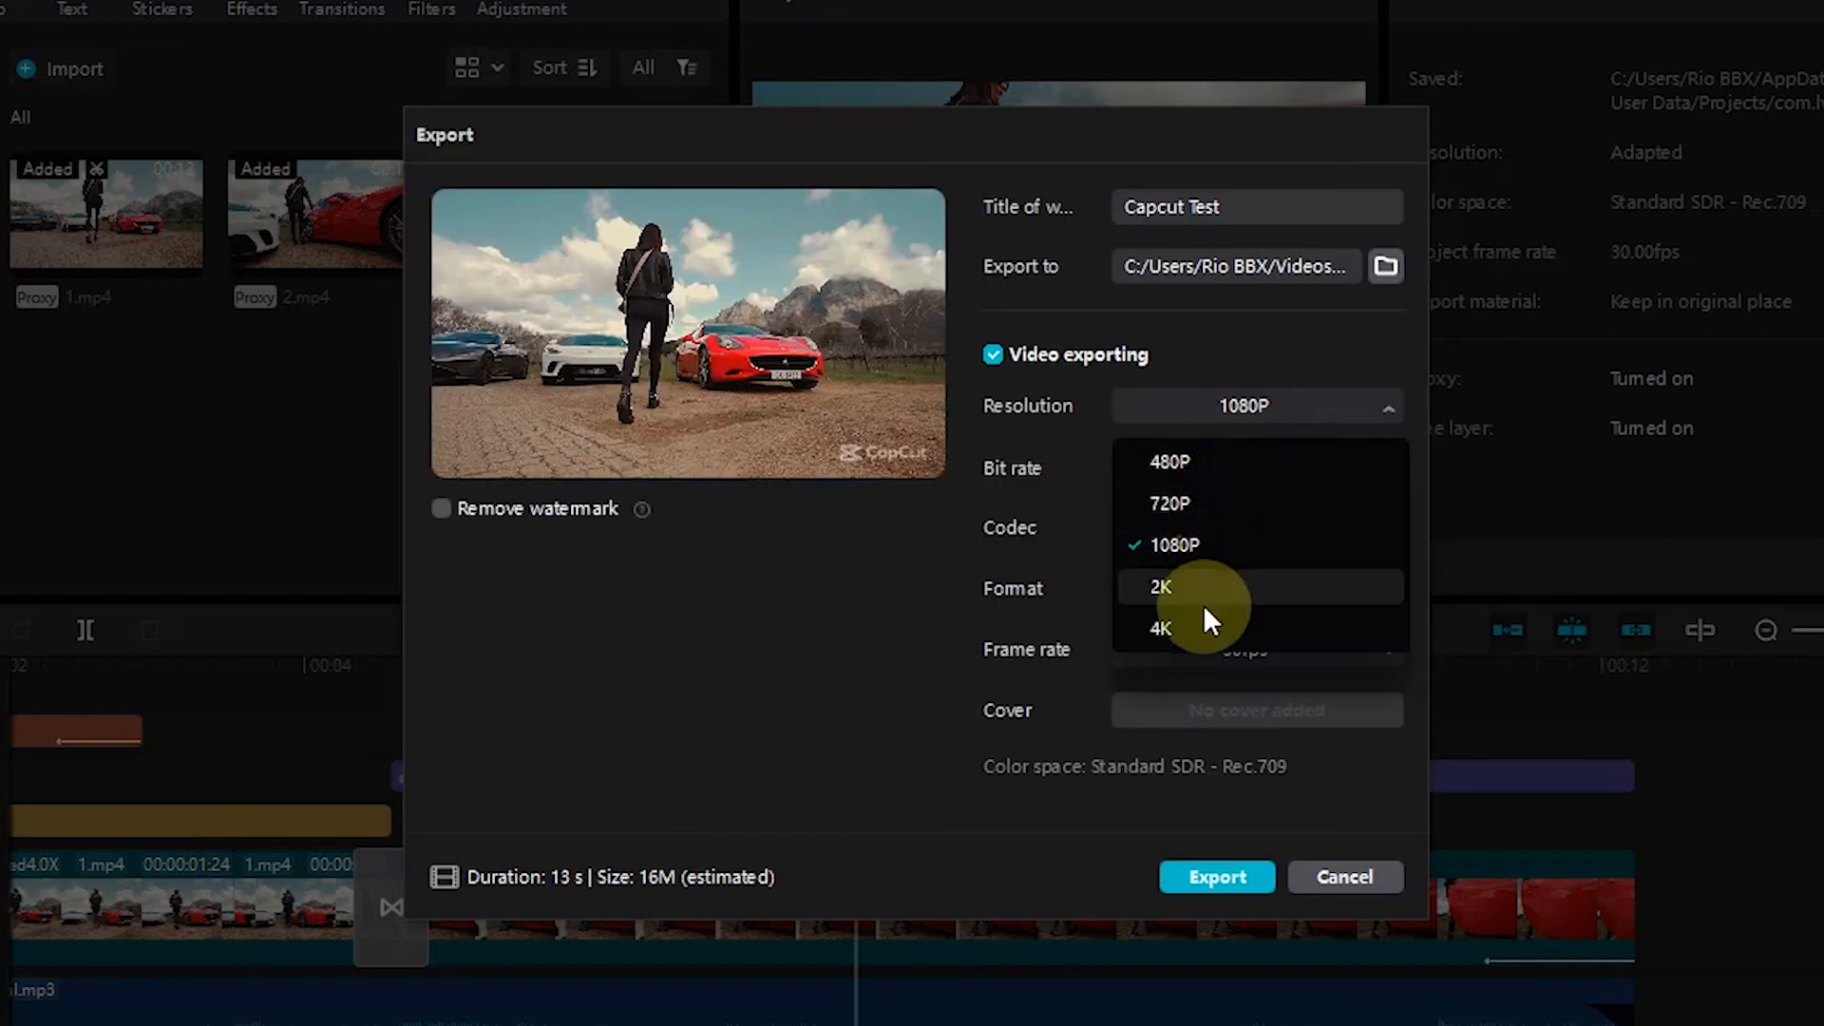
{"action": "left_click", "coordinate": [1096, 556]}
{"action": "left_click", "coordinate": [1256, 530]}
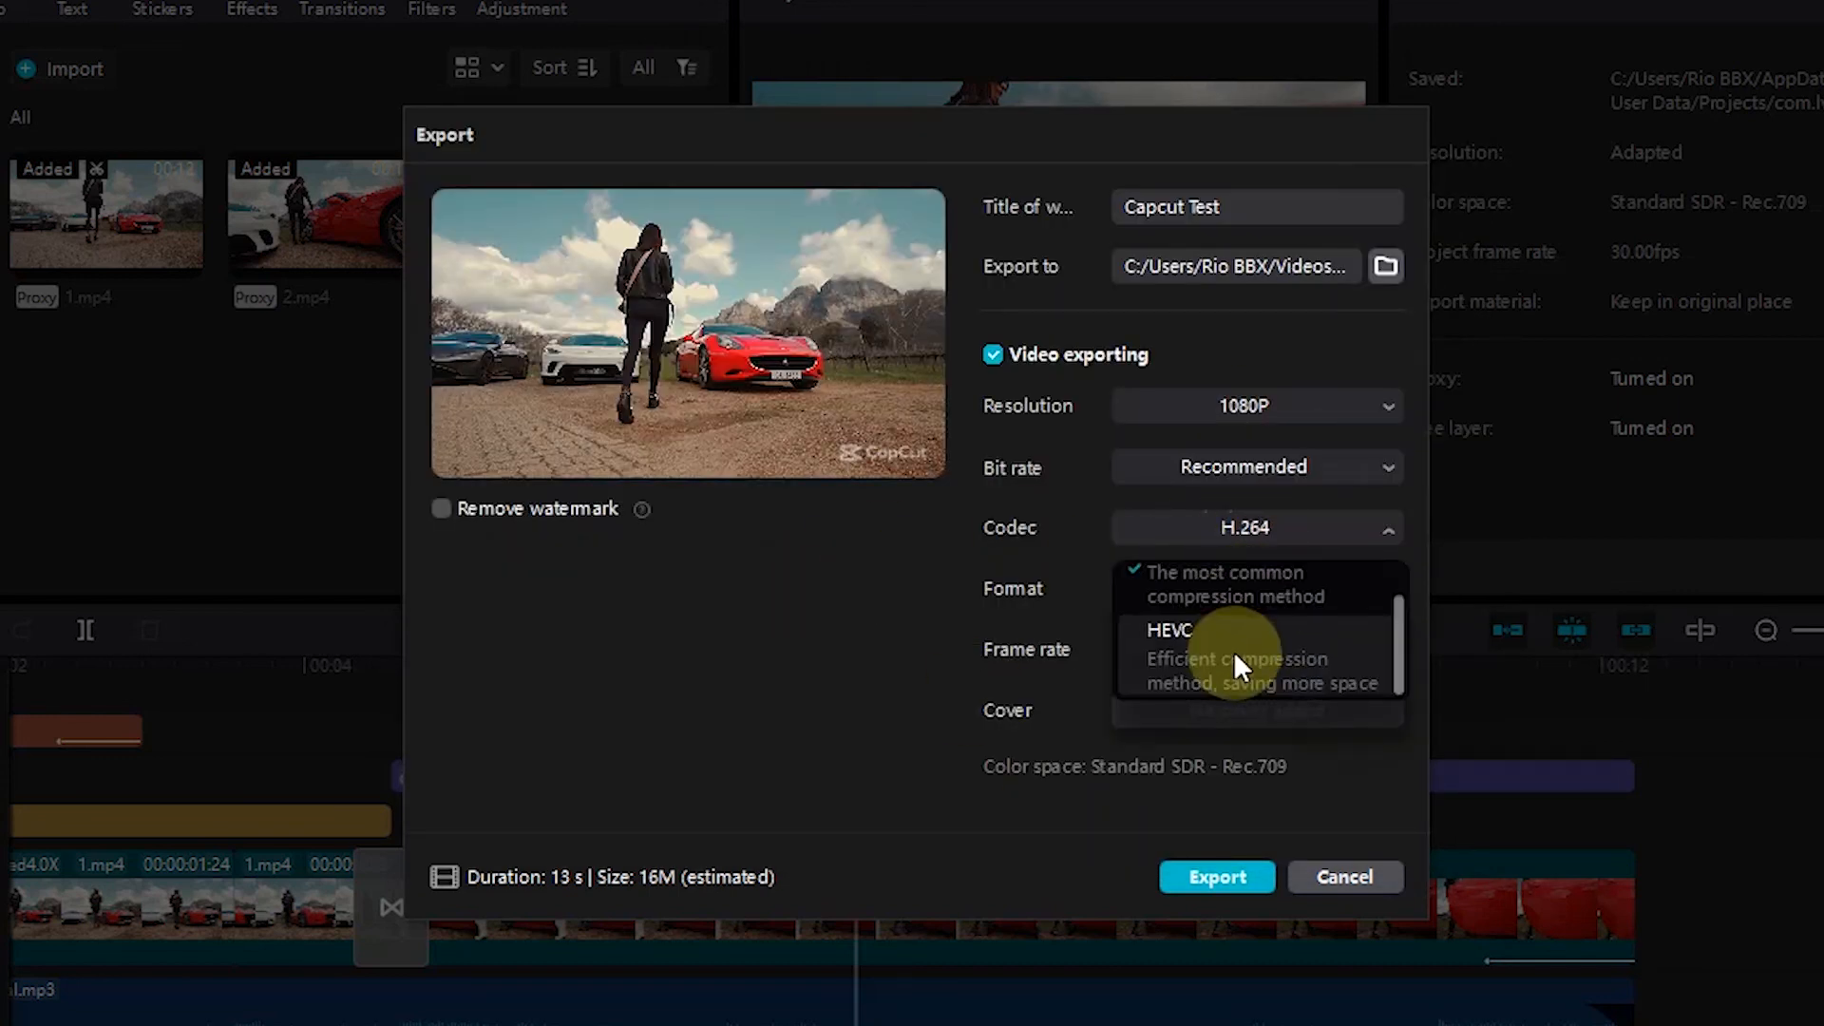
{"action": "left_click", "coordinate": [696, 618]}
{"action": "left_click", "coordinate": [1227, 597]}
{"action": "left_click", "coordinate": [1225, 595]}
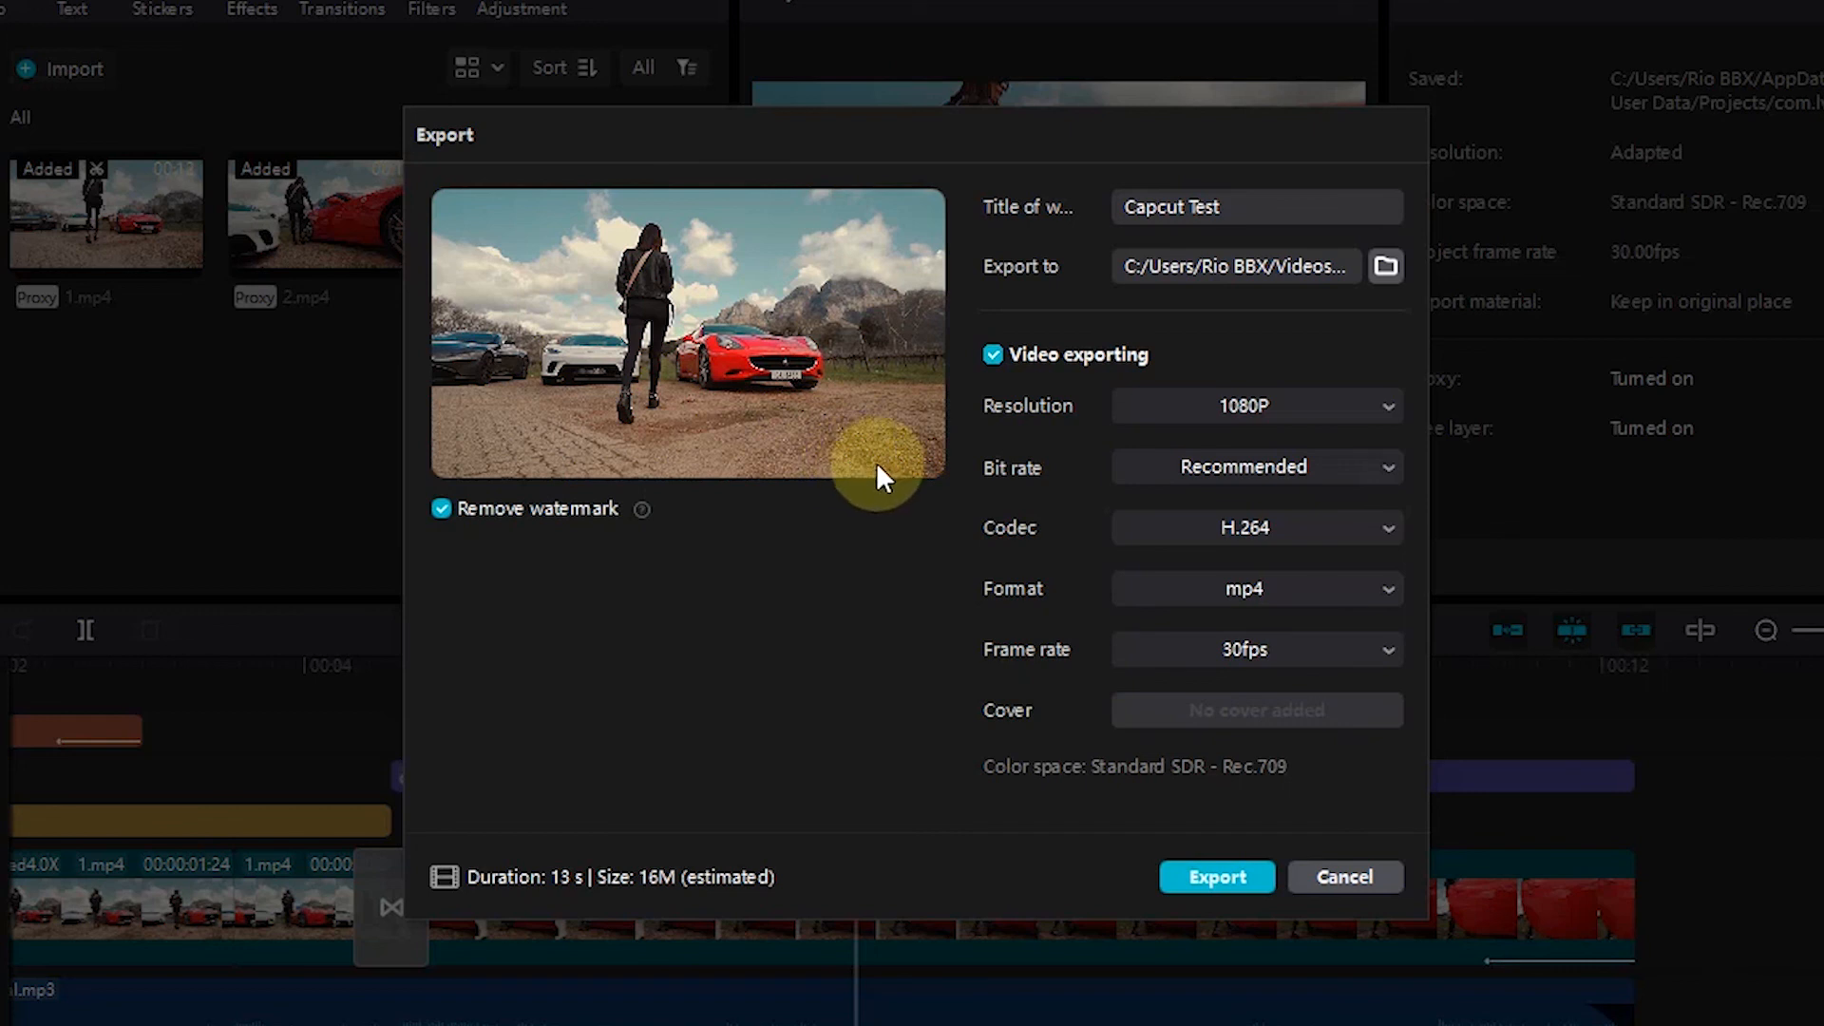
{"action": "left_click", "coordinate": [1216, 875]}
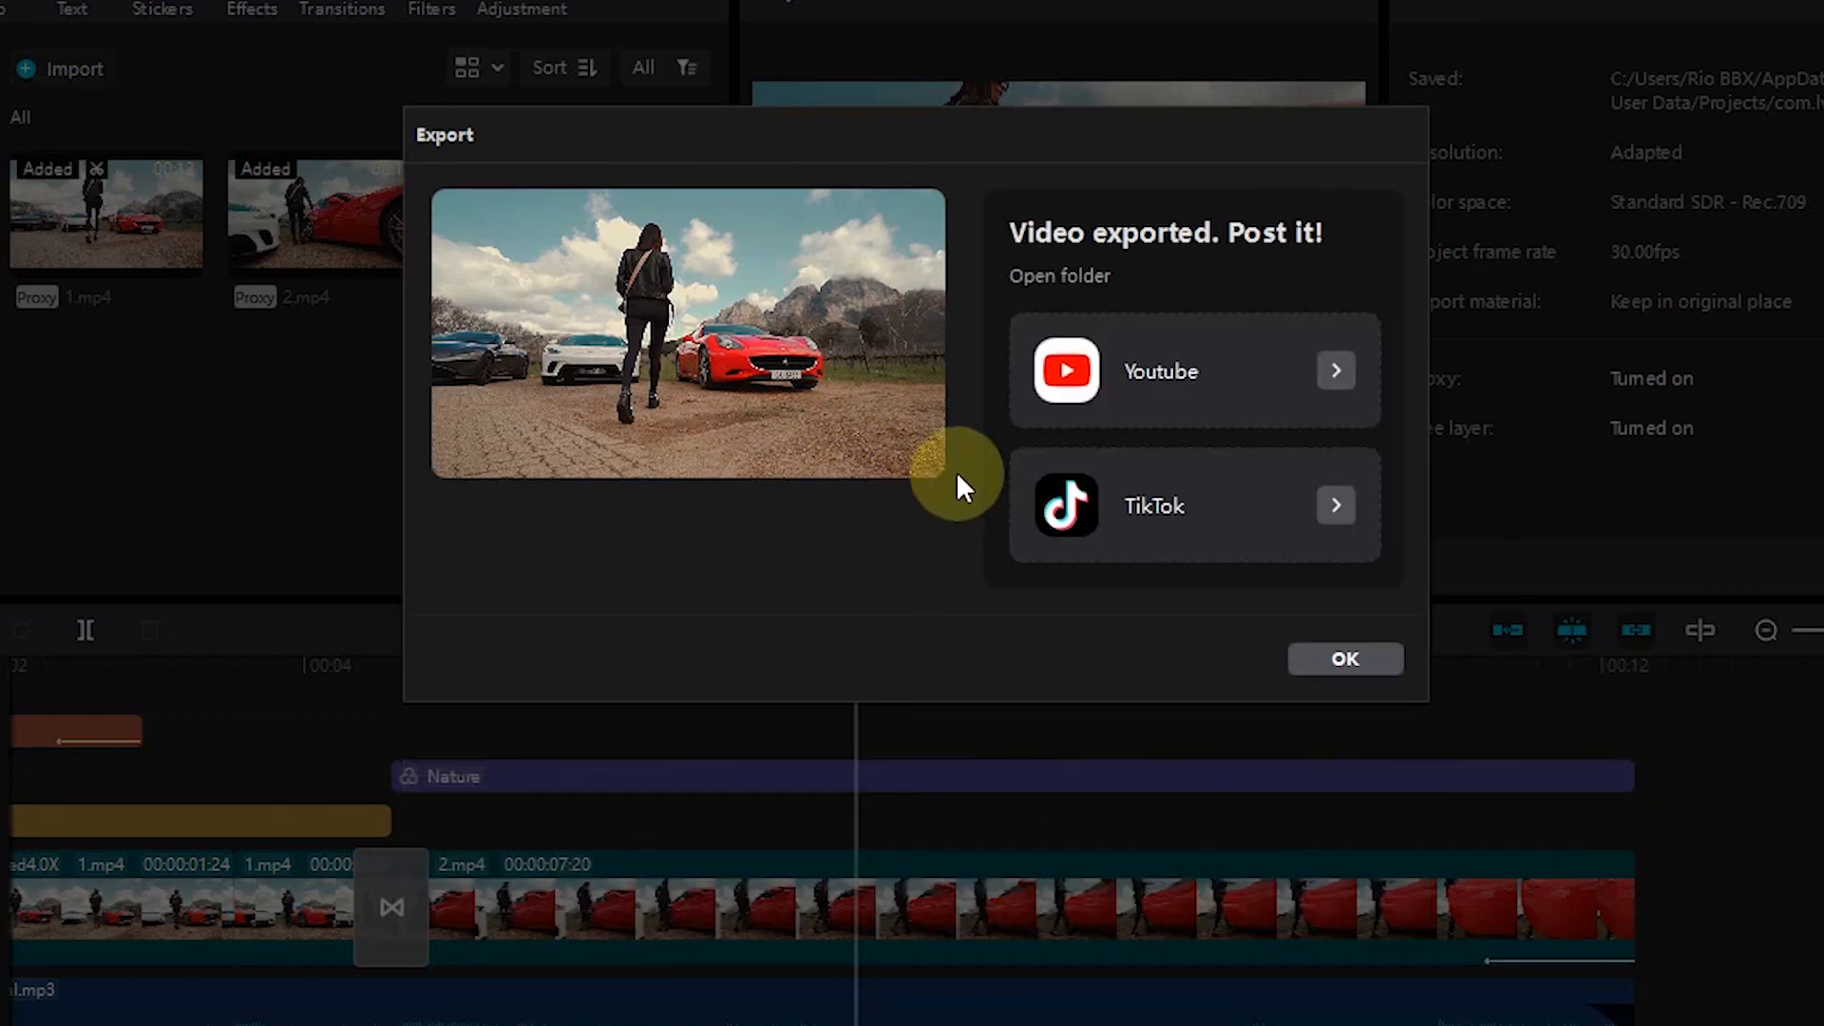